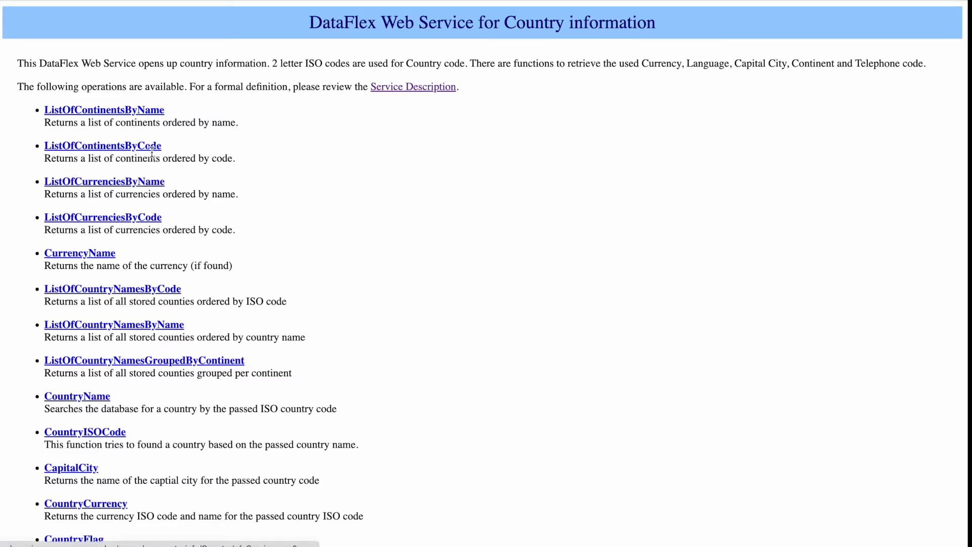
Look through the operations of the DataFlex country information web service and open its Service Description
scroll(319, 364, "down", 7)
scroll(318, 364, "up", 1)
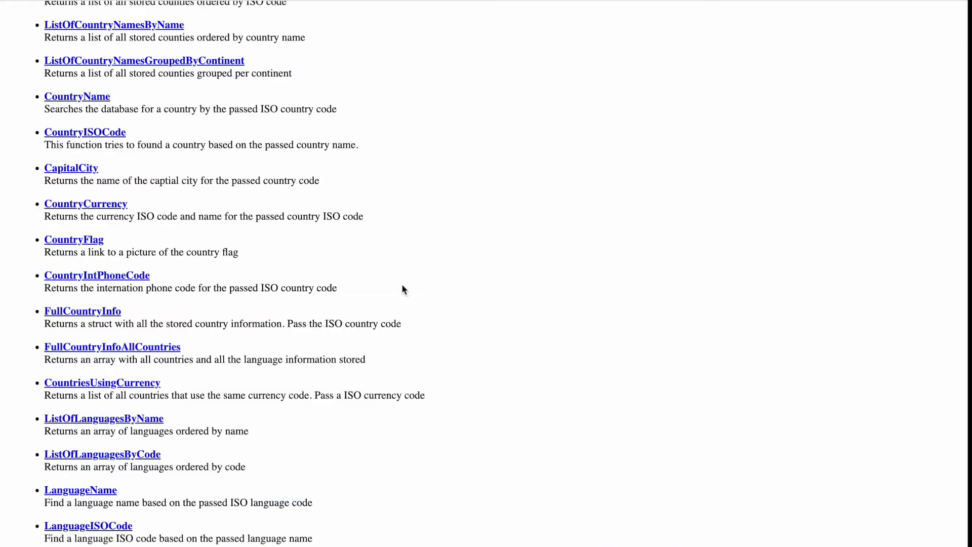
scroll(403, 287, "up", 6)
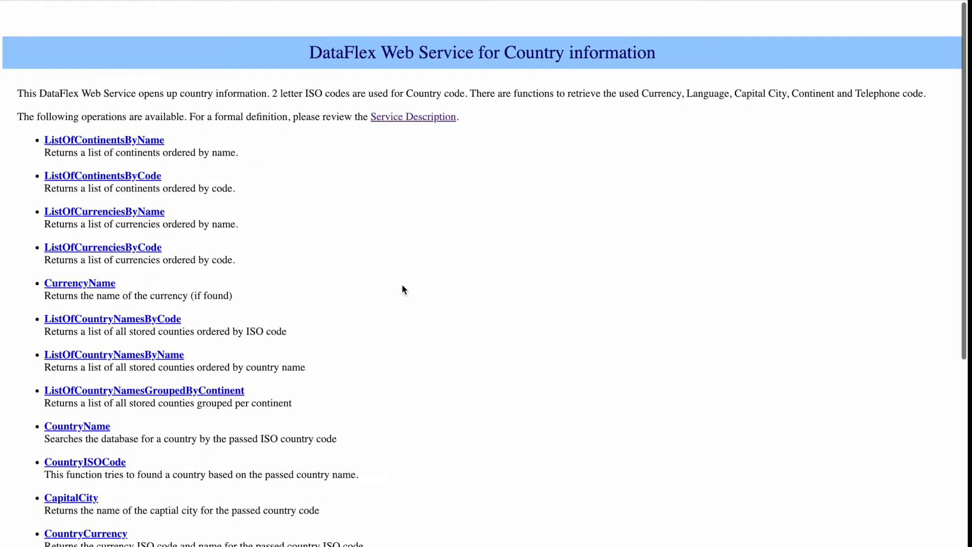
left_click(404, 88)
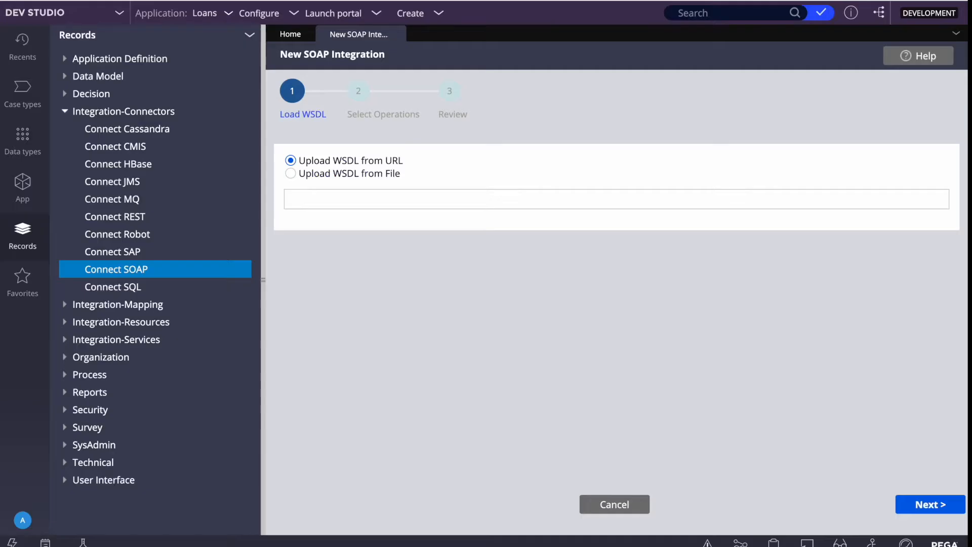
left_click(310, 199)
left_click(339, 196)
type("http://webservices.oorsprong.org/websamples.countryinfo/CountryInfoService.wso?WSDL")
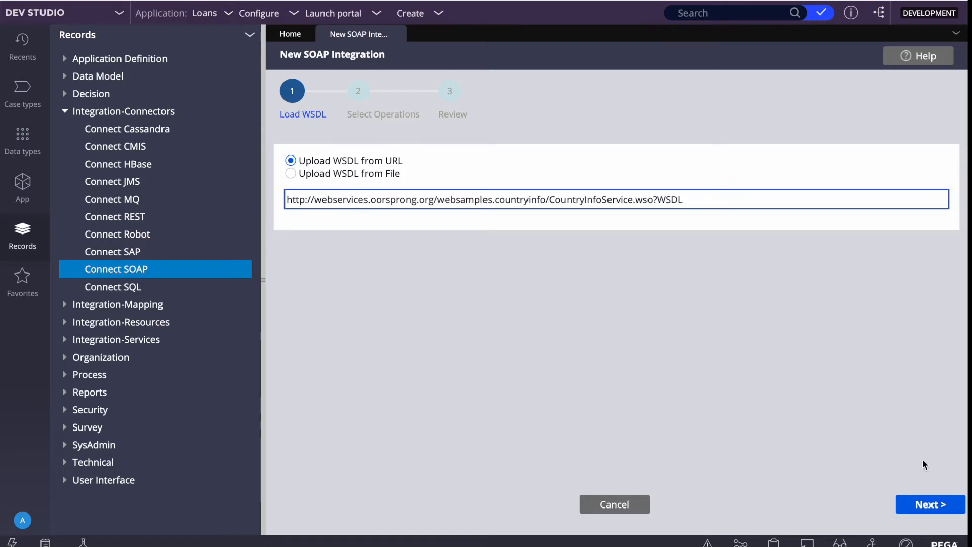
left_click(926, 505)
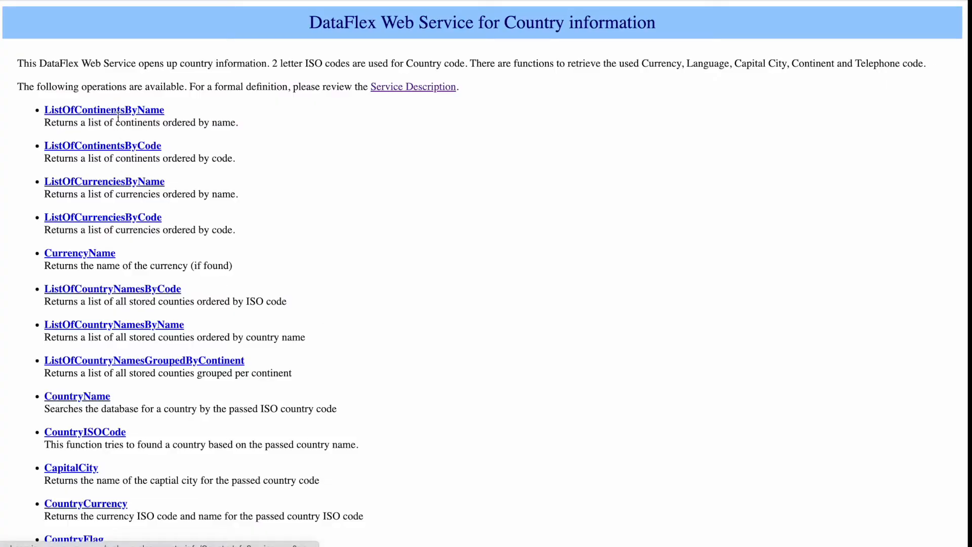
Compare the web service's published operations with the SOAP integration's operation list and collapse the Records explorer
scroll(228, 231, "down", 6)
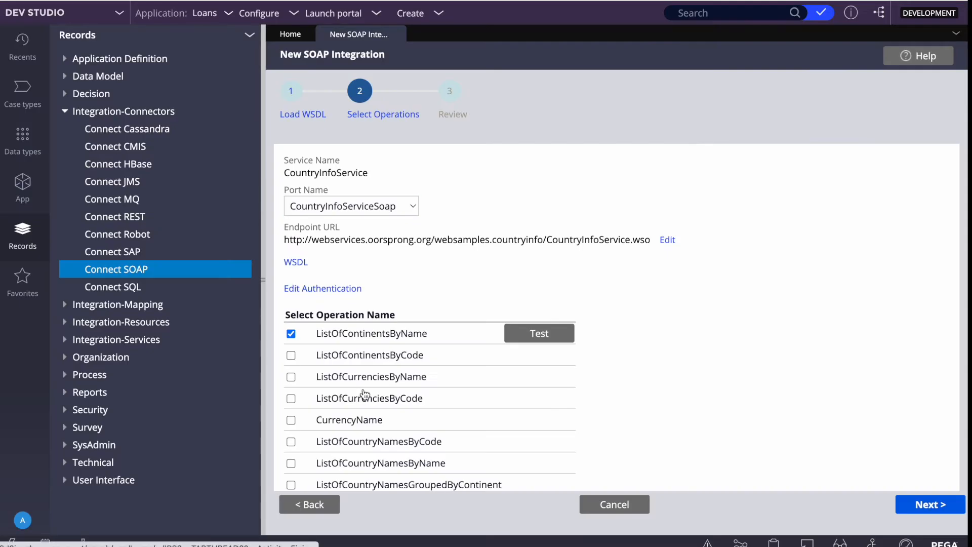
scroll(364, 397, "down", 7)
scroll(414, 278, "up", 7)
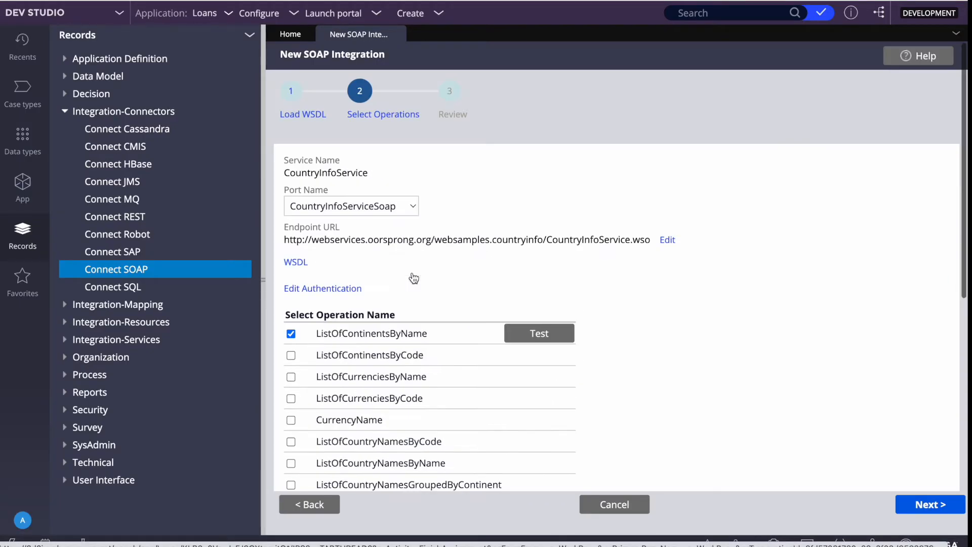
left_click(266, 253)
Select all operations of CountryInfoService and review the complete list with its service details
scroll(346, 375, "down", 7)
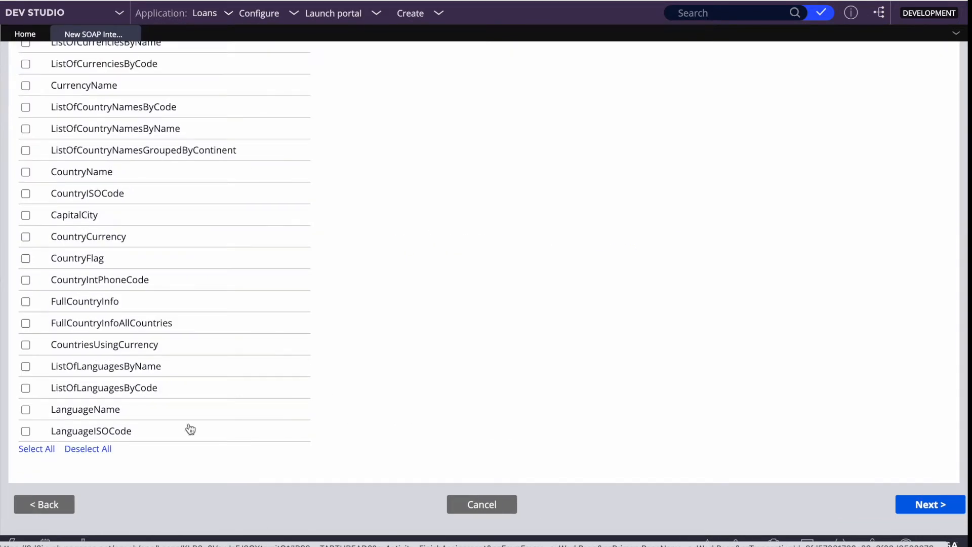
left_click(37, 449)
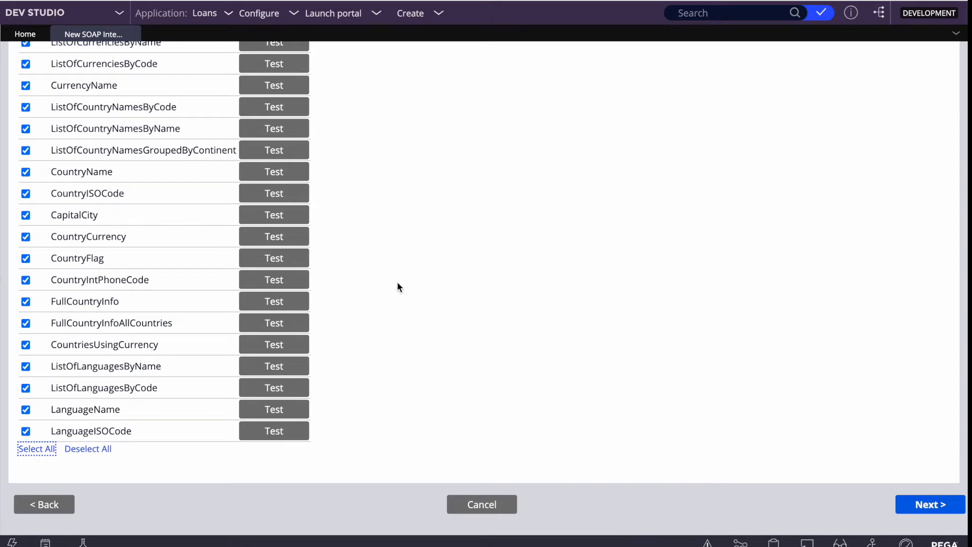
scroll(163, 328, "up", 6)
scroll(164, 329, "down", 4)
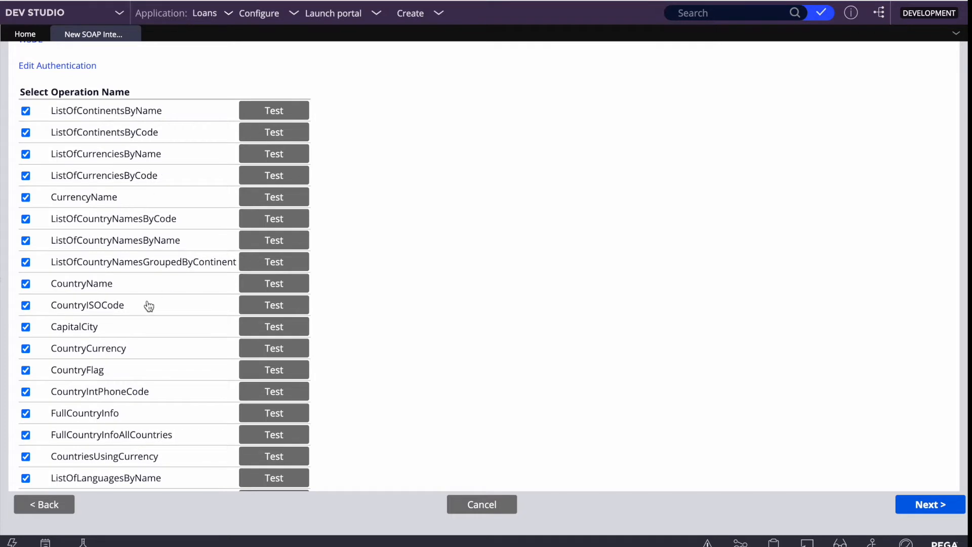
scroll(391, 325, "up", 4)
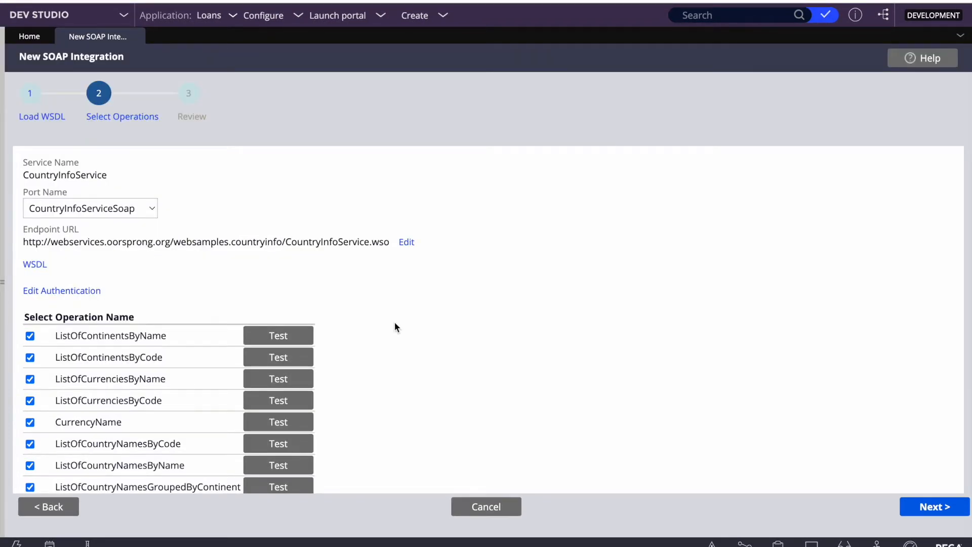
scroll(395, 327, "down", 5)
scroll(396, 327, "up", 5)
scroll(396, 327, "down", 3)
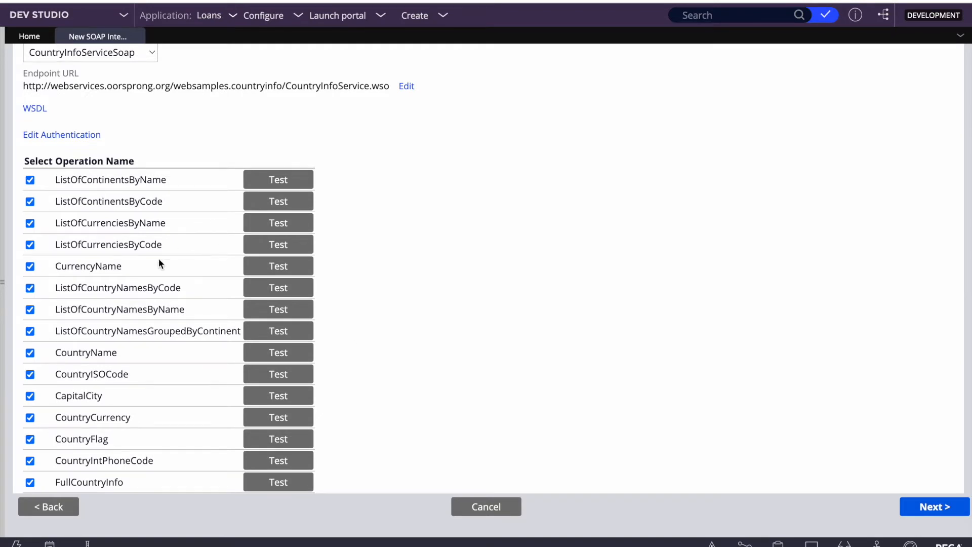
Deselect all operations and select only CountryCurrency for the SOAP integration
scroll(133, 292, "down", 4)
left_click(95, 449)
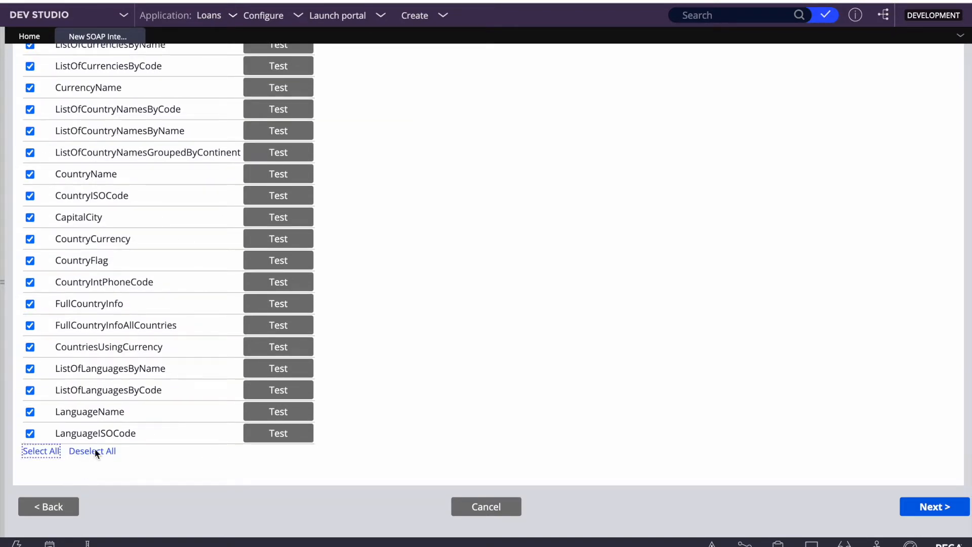
left_click(97, 451)
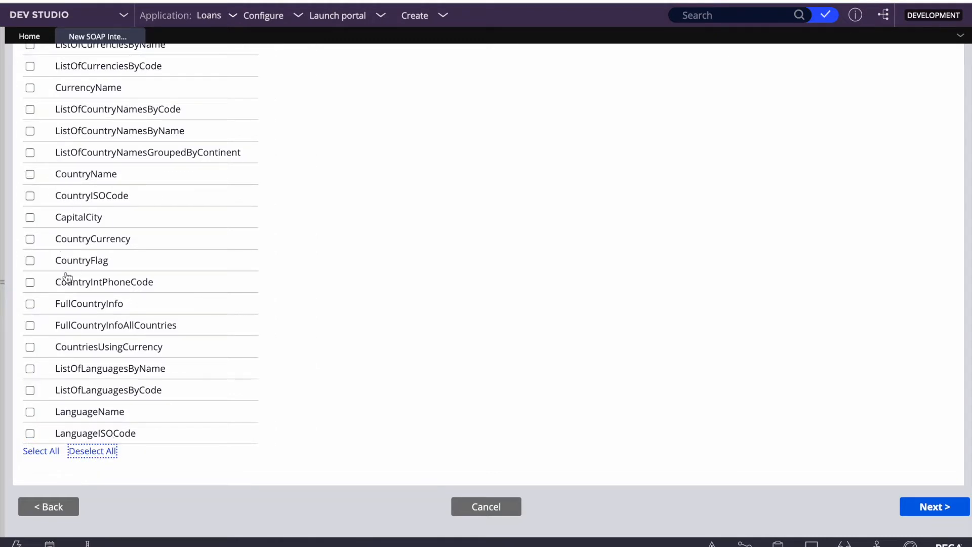
left_click(30, 239)
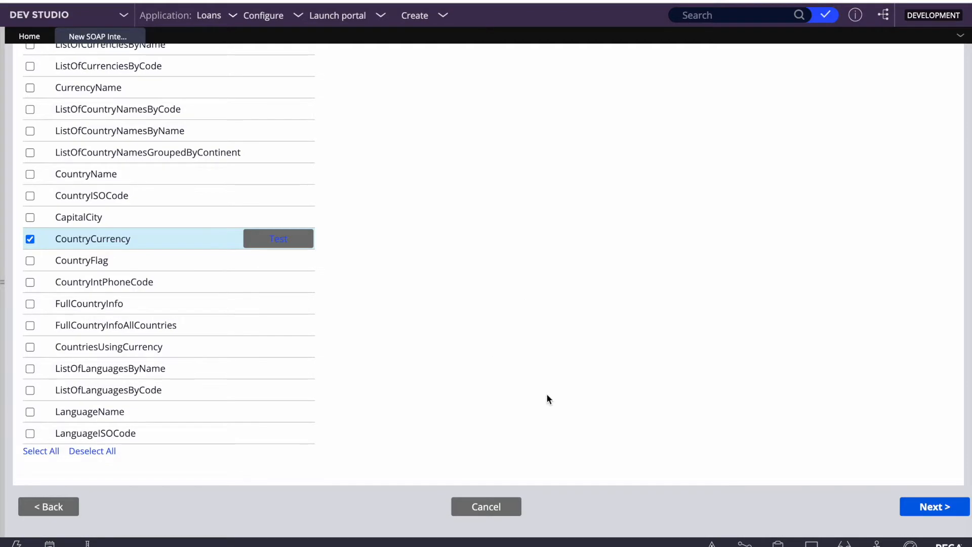
Switch to Postman, send the Currency for a Country request with country code CAN, and examine the returned currency name
key("F4")
left_click(793, 533)
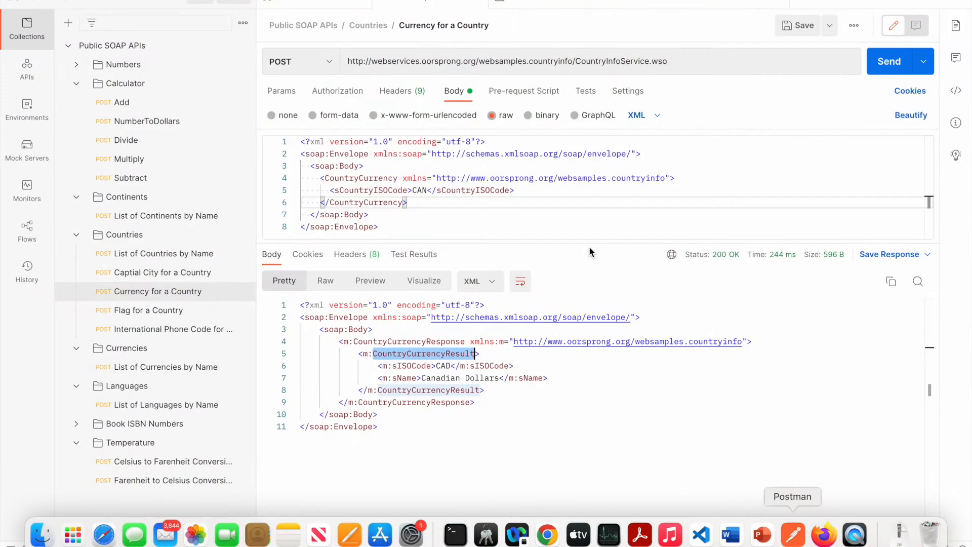
left_click(684, 161)
left_click(887, 61)
left_click(423, 190)
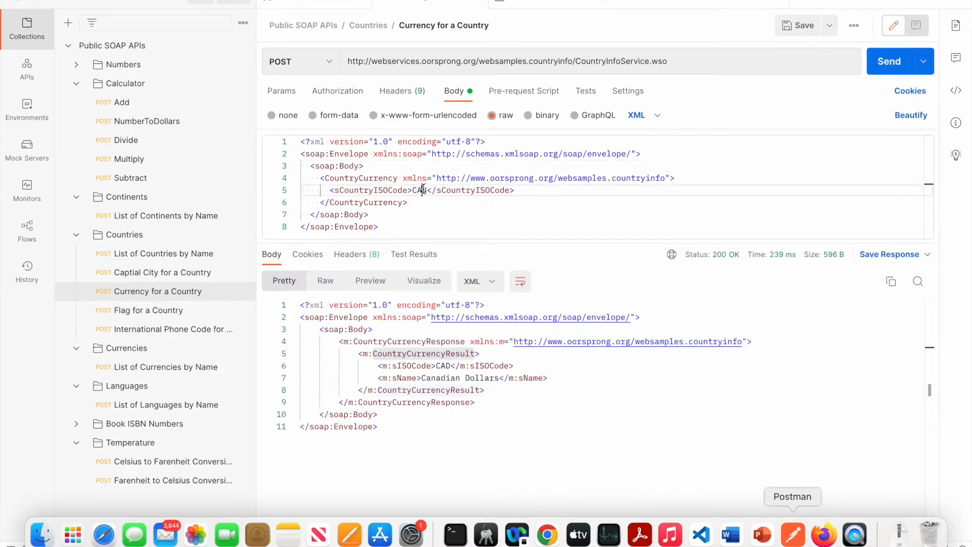
double_click(481, 378)
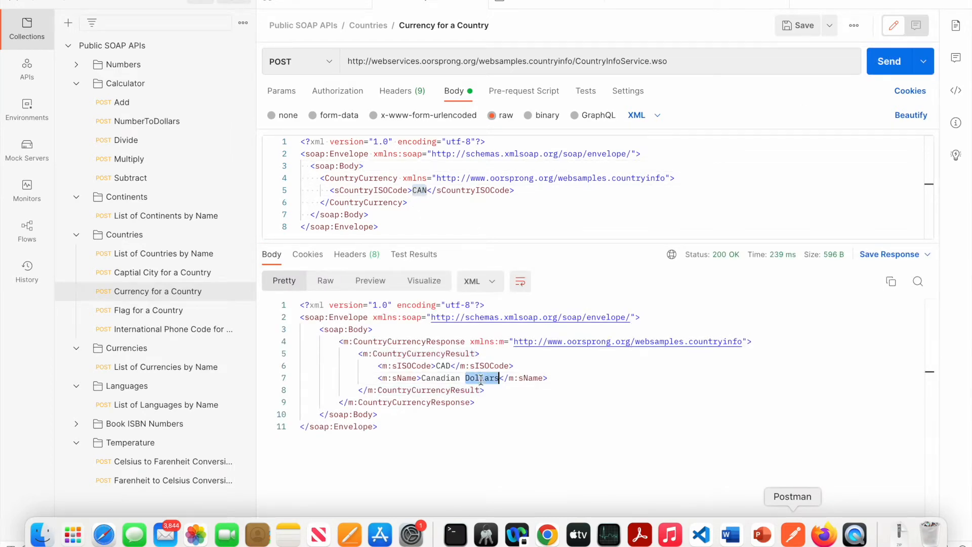
double_click(438, 378)
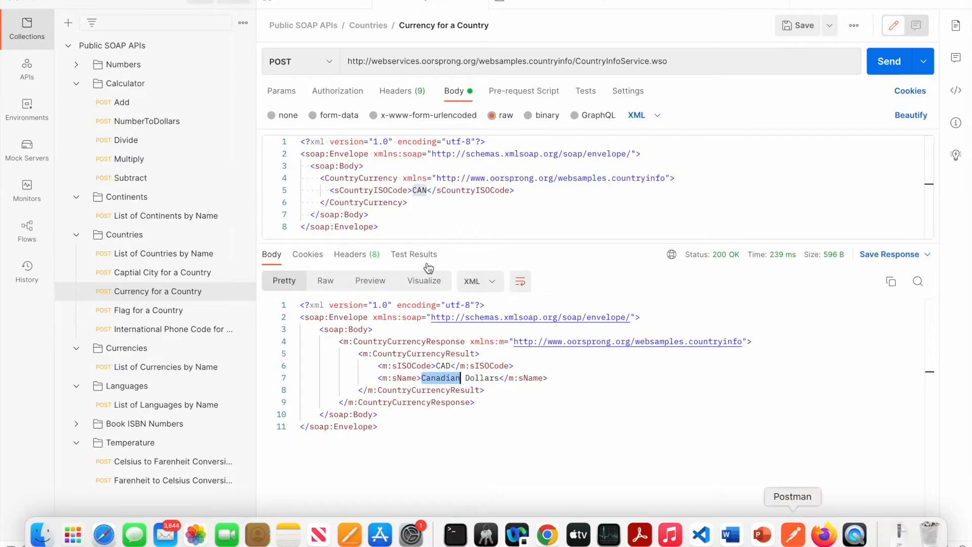
Set sCountryISOCode to IN, send the request, and check the returned currency name
double_click(421, 190)
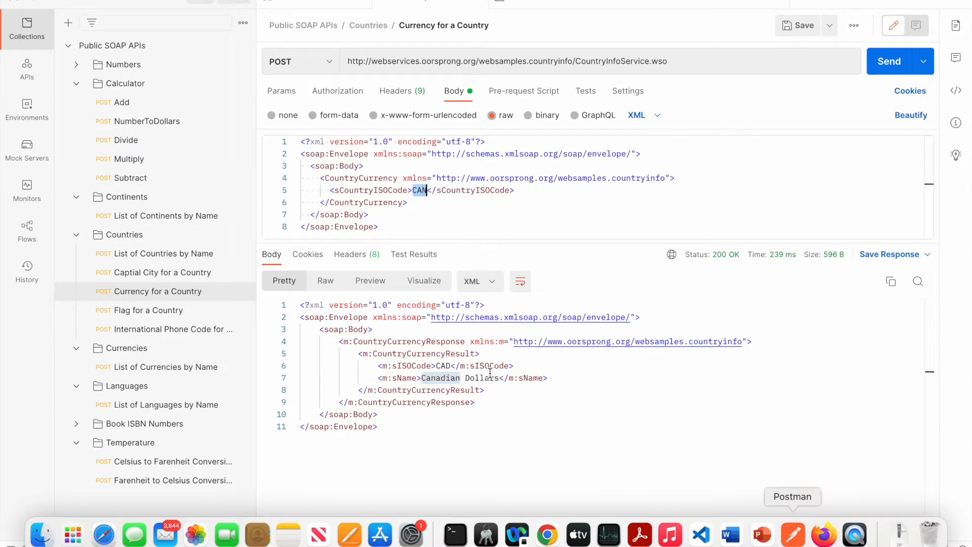
type("IN")
left_click(875, 69)
left_click(445, 380)
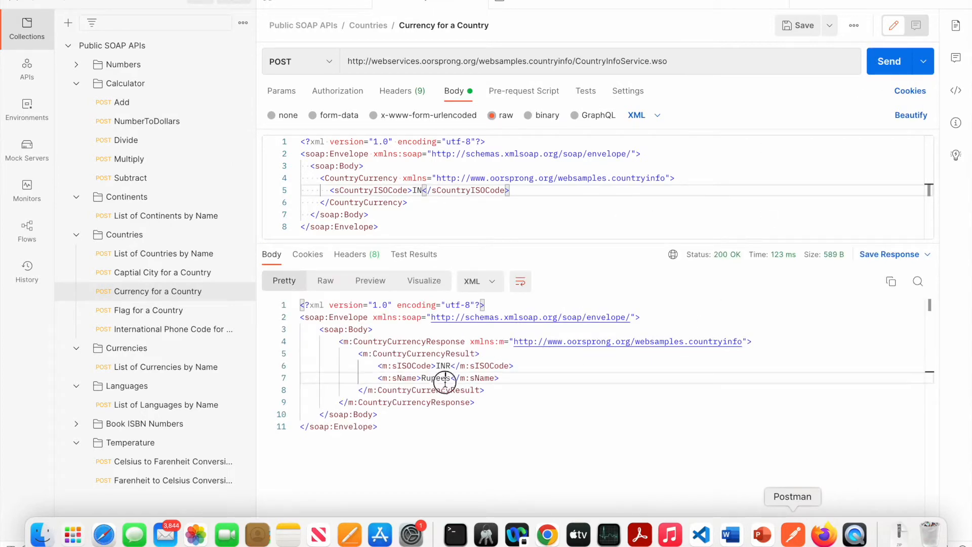
double_click(436, 378)
Change sCountryISOCode in the request body to usa and send the request
left_click(423, 188)
double_click(419, 190)
type("usa")
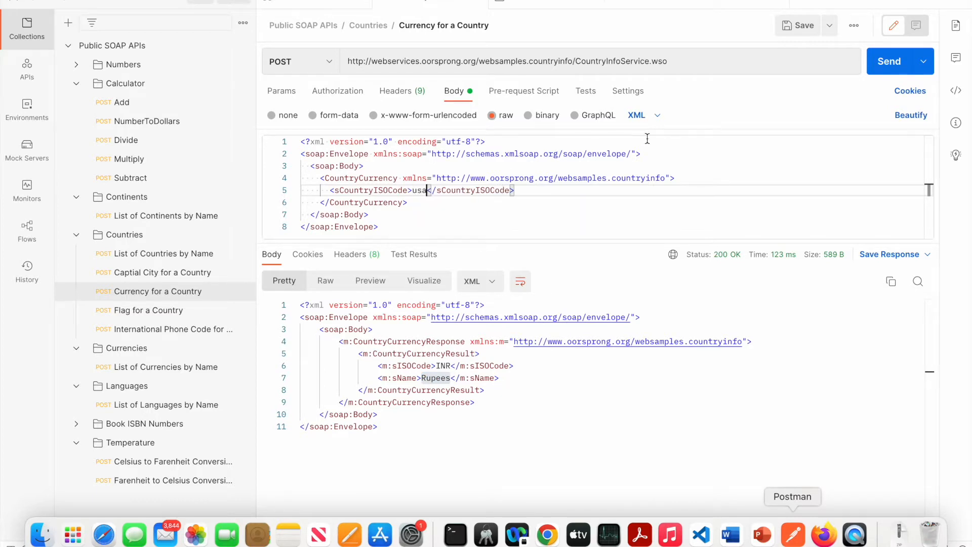
left_click(883, 61)
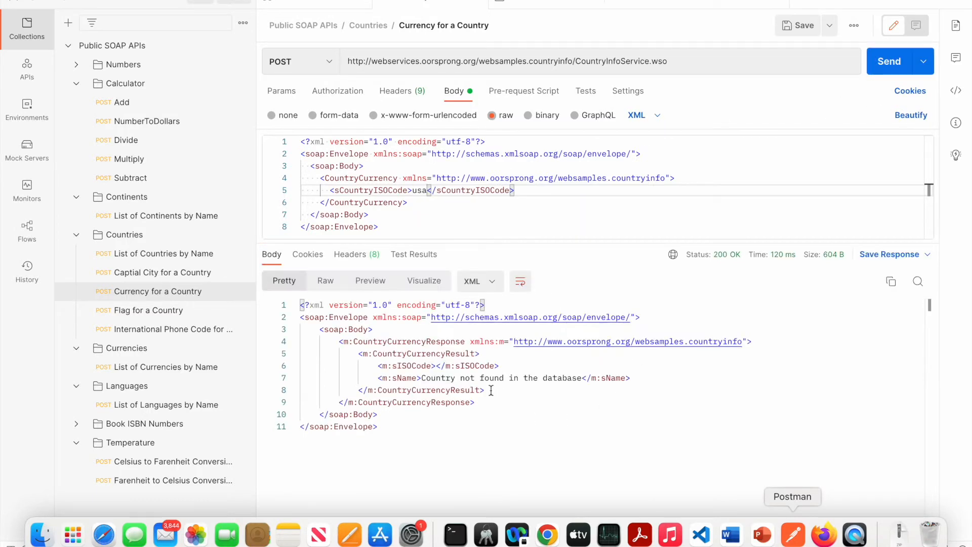
Set sCountryISOCode to US, save the request, send it, and check the returned currency name
left_click(428, 191)
key("BackSpace")
key("BackSpace")
key("BackSpace")
type("US")
key("super+s")
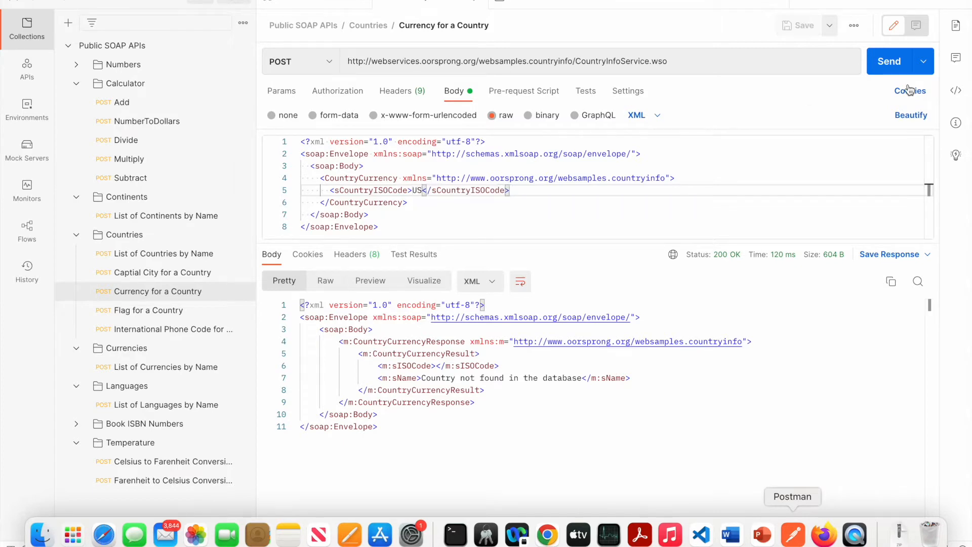
left_click(891, 62)
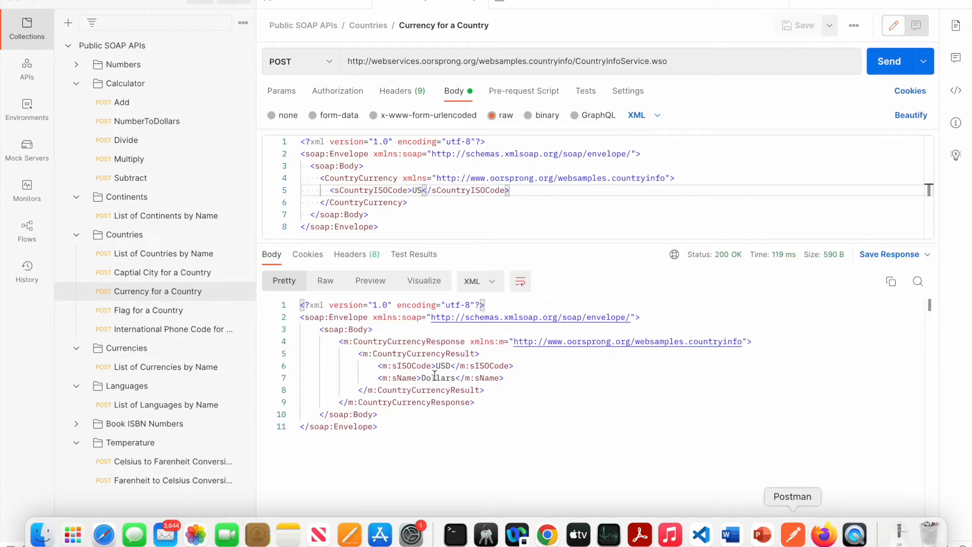
double_click(437, 377)
Switch back to Pega Dev Studio in Chrome, recheck the service details, and advance to the Review stage with CountryCurrency selected
key("F4")
left_click(547, 534)
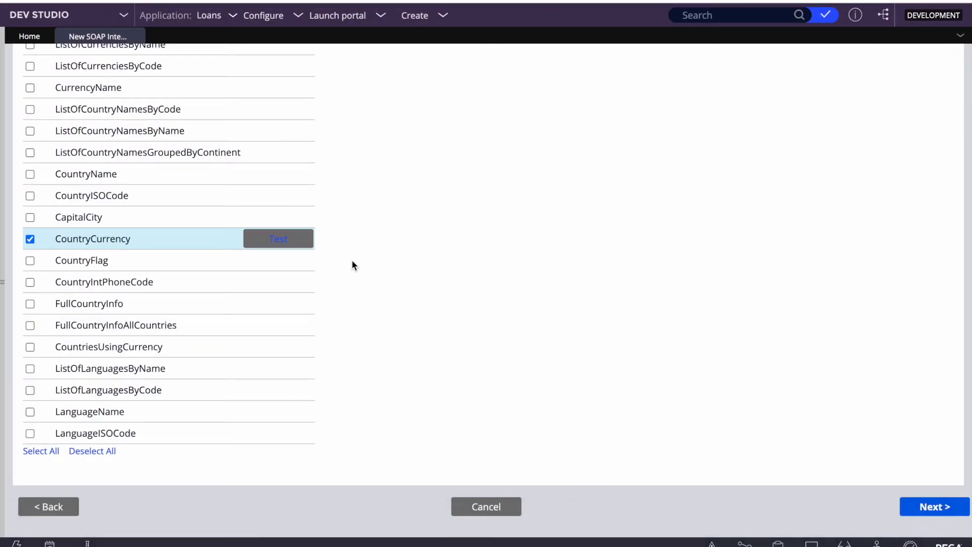
scroll(250, 282, "up", 10)
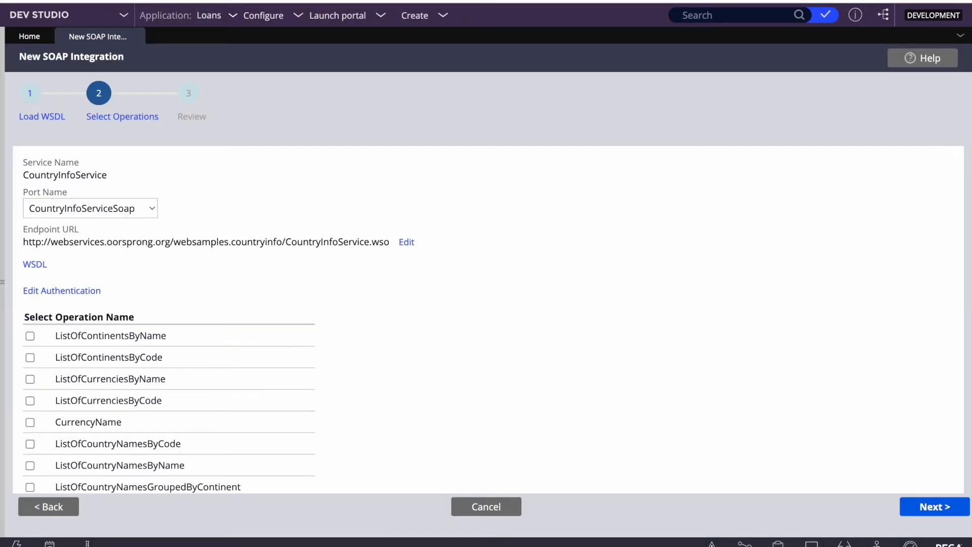
scroll(353, 321, "down", 5)
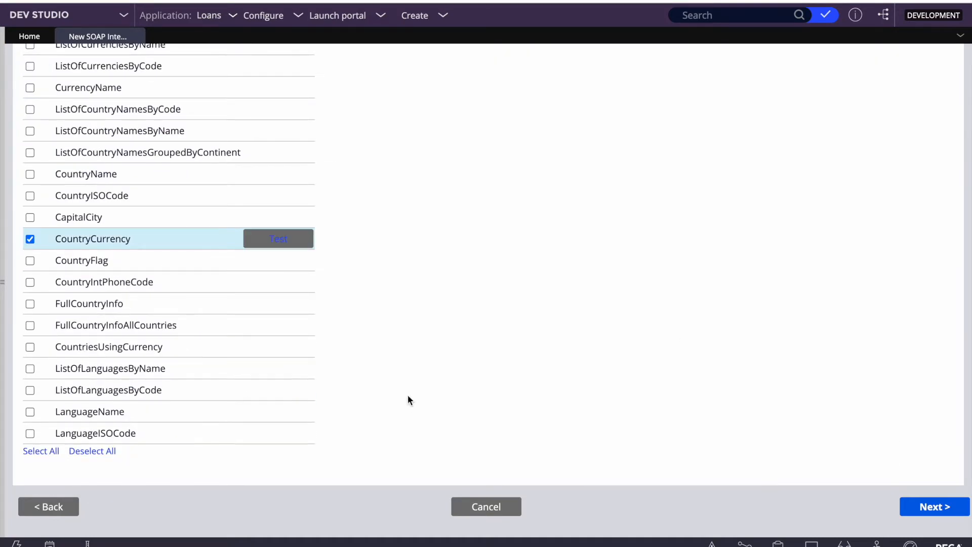
scroll(221, 332, "up", 5)
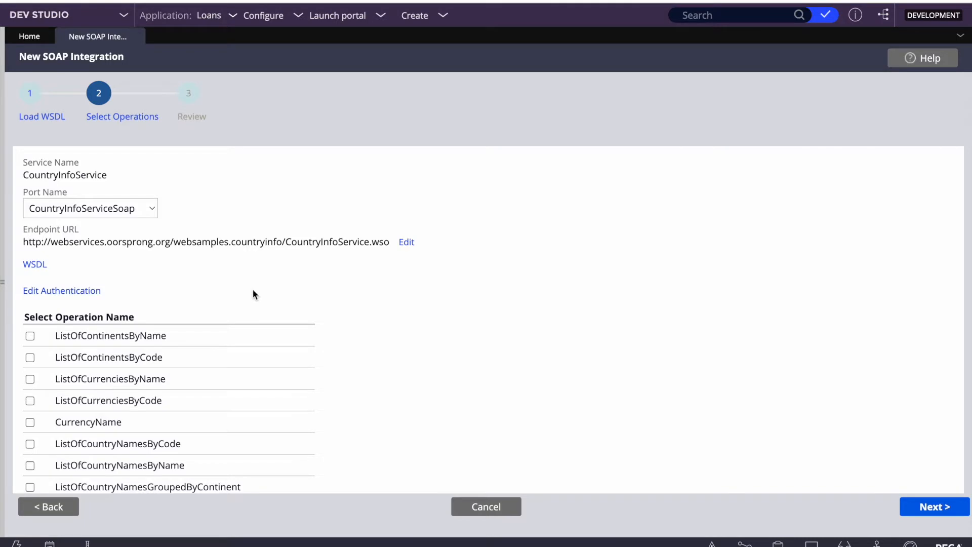
scroll(253, 289, "down", 3)
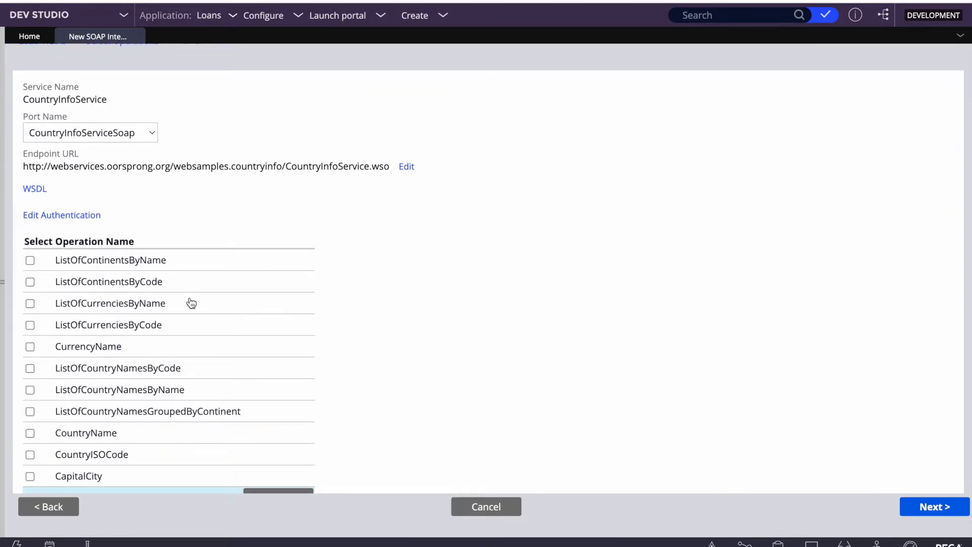
scroll(191, 302, "down", 5)
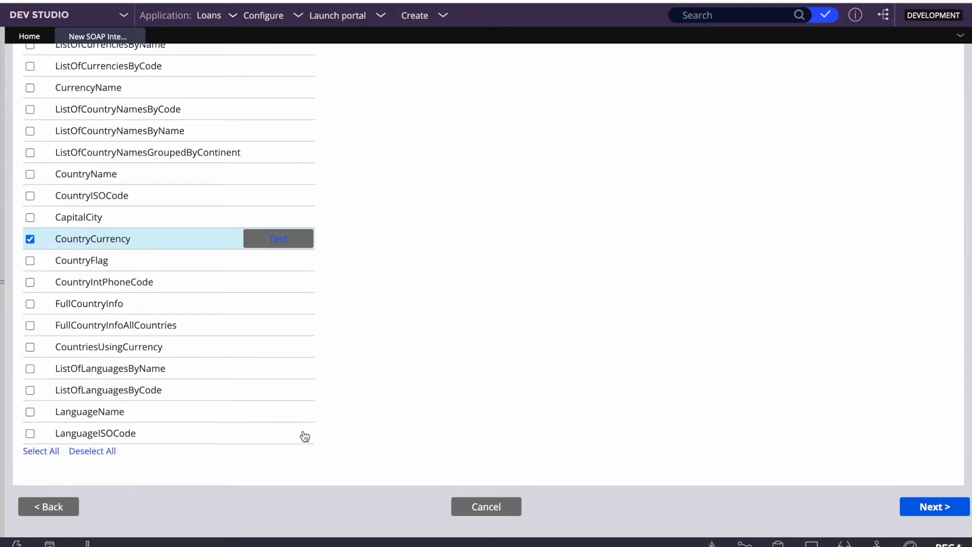
left_click(952, 508)
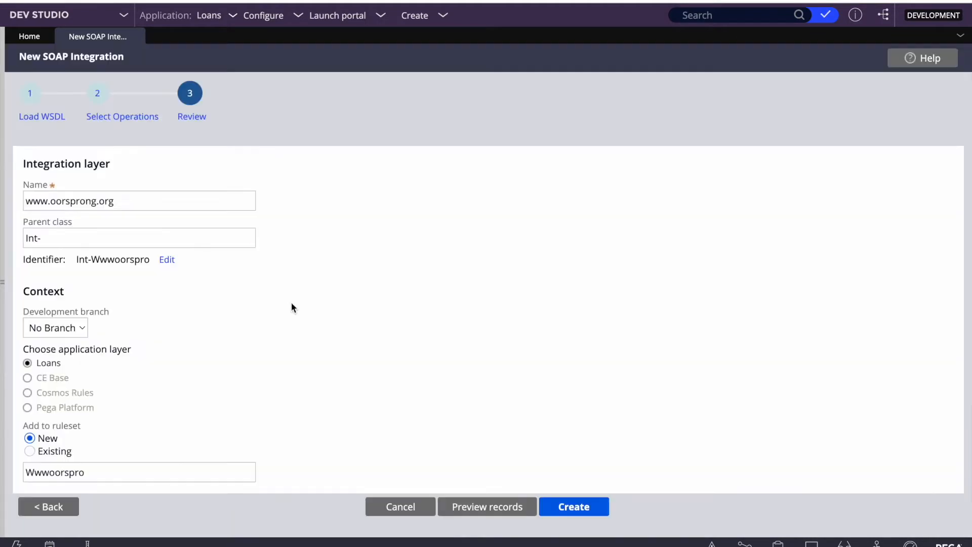
Review the suggested integration layer name and parent class
triple_click(139, 201)
key("Left")
key("shift+Right")
key("shift+Right")
key("shift+Right")
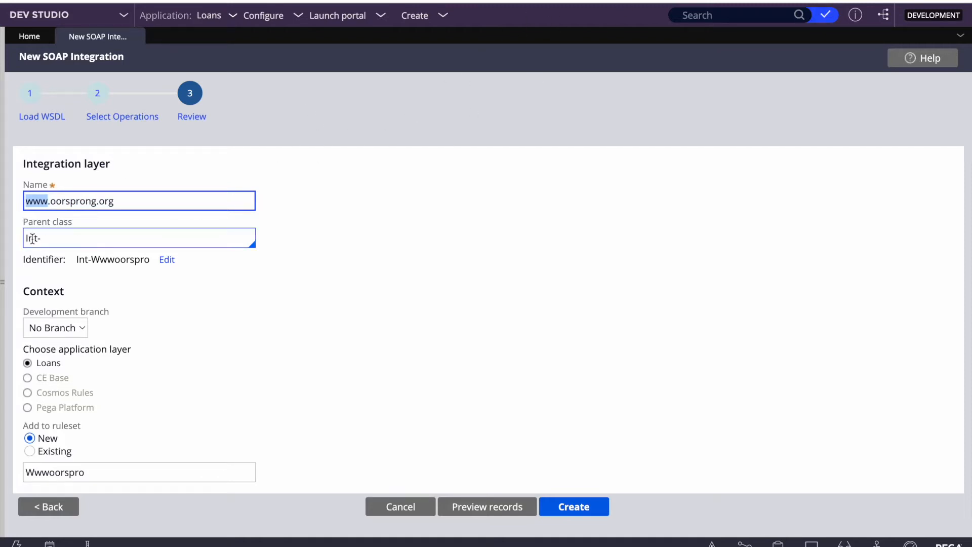
left_click(64, 235)
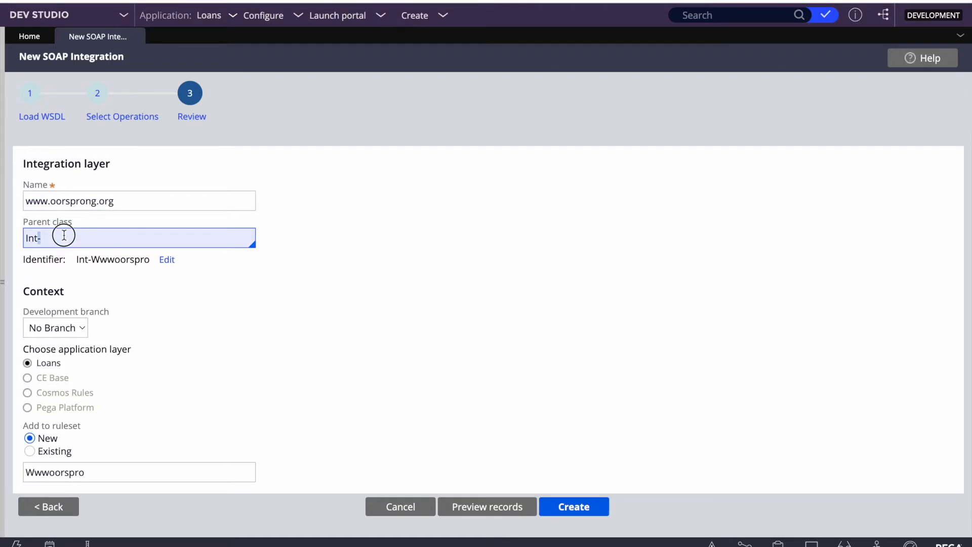
key("super+a")
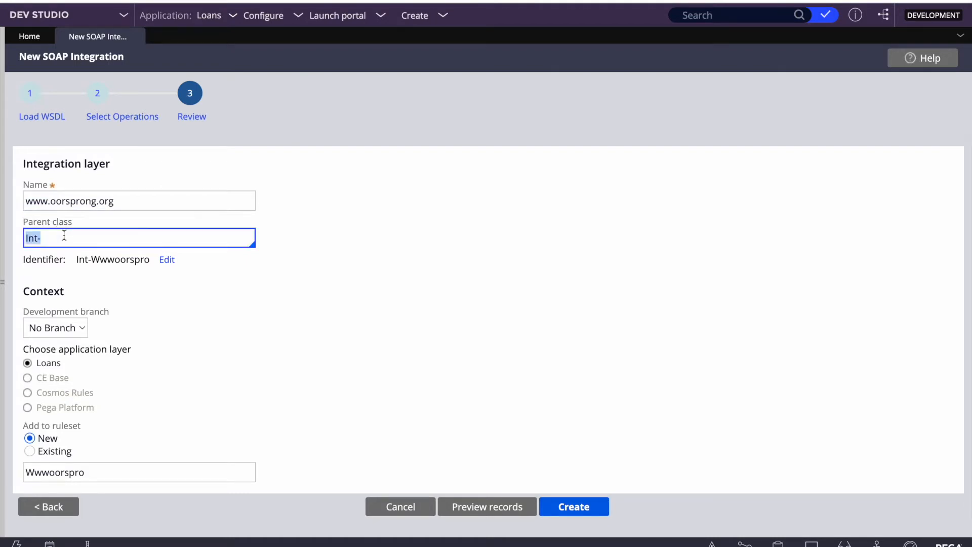
Look up the class OR7EAZ-int among the application's classes in the App explorer
left_click(2, 218)
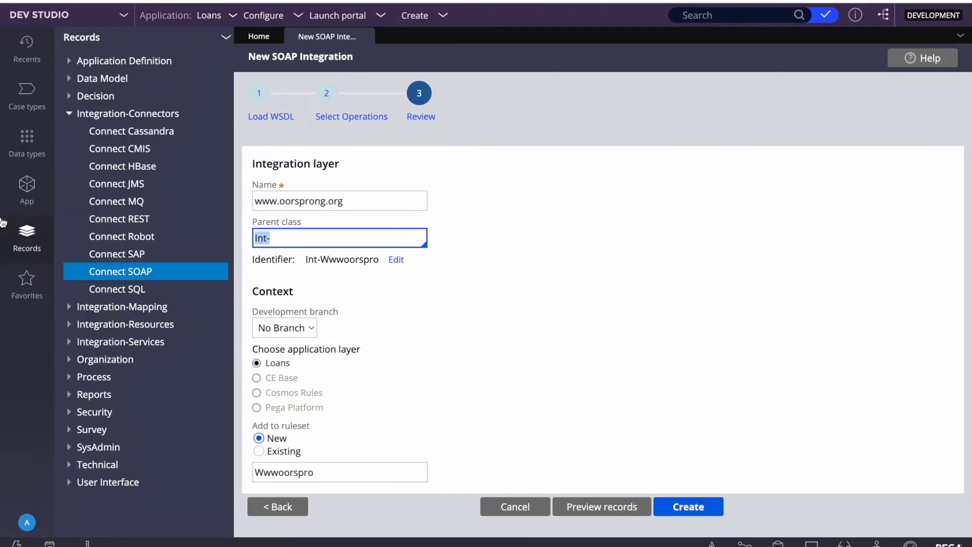
left_click(27, 195)
double_click(105, 89)
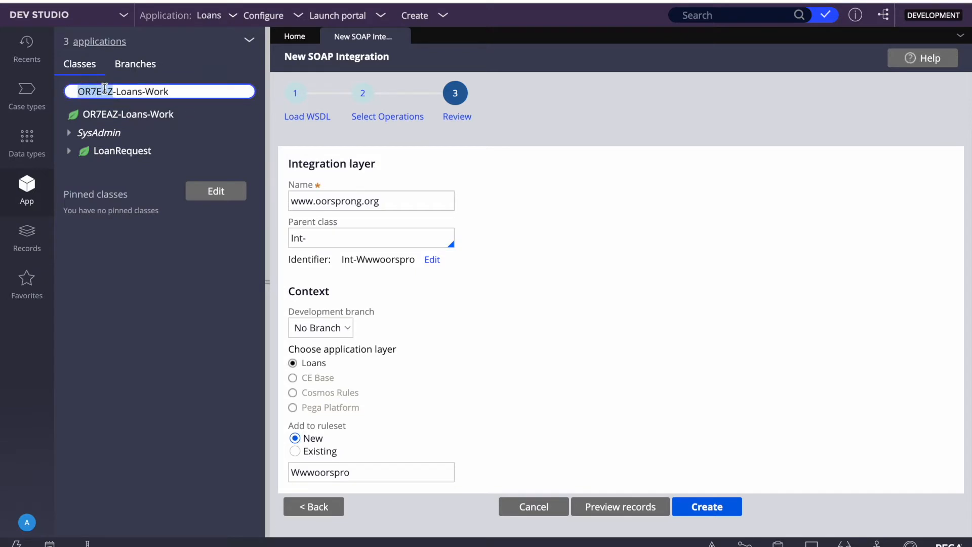
left_click(222, 89)
key("BackSpace")
key("BackSpace")
key("BackSpace")
key("BackSpace")
key("BackSpace")
key("BackSpace")
key("BackSpace")
key("BackSpace")
key("BackSpace")
key("BackSpace")
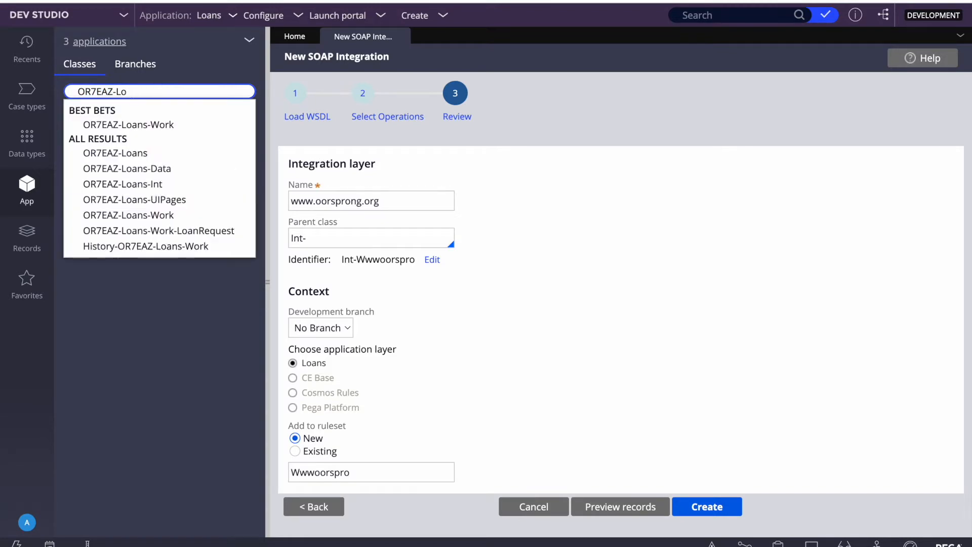
type("int")
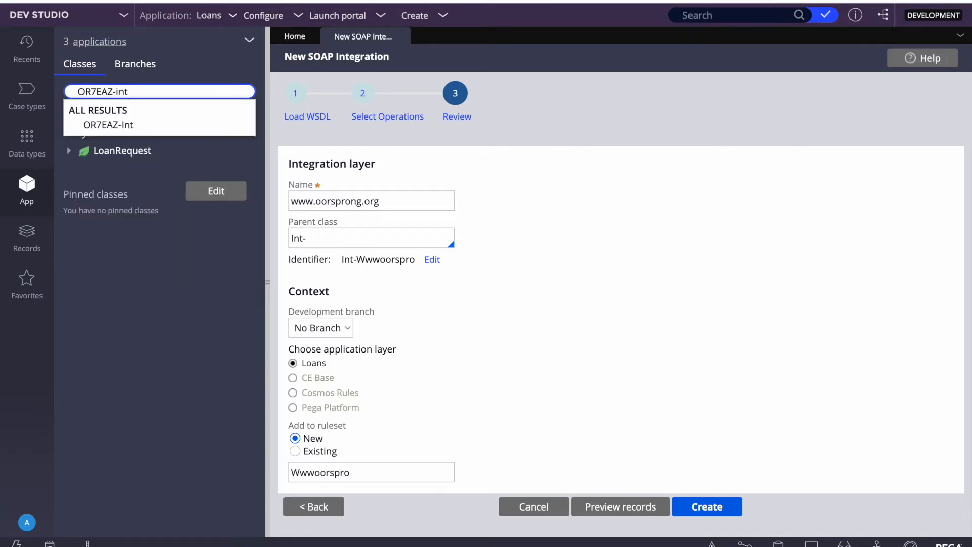
left_click(206, 131)
Copy the class name OR7EAZ-int from the App explorer and set it as the integration's parent class
triple_click(168, 89)
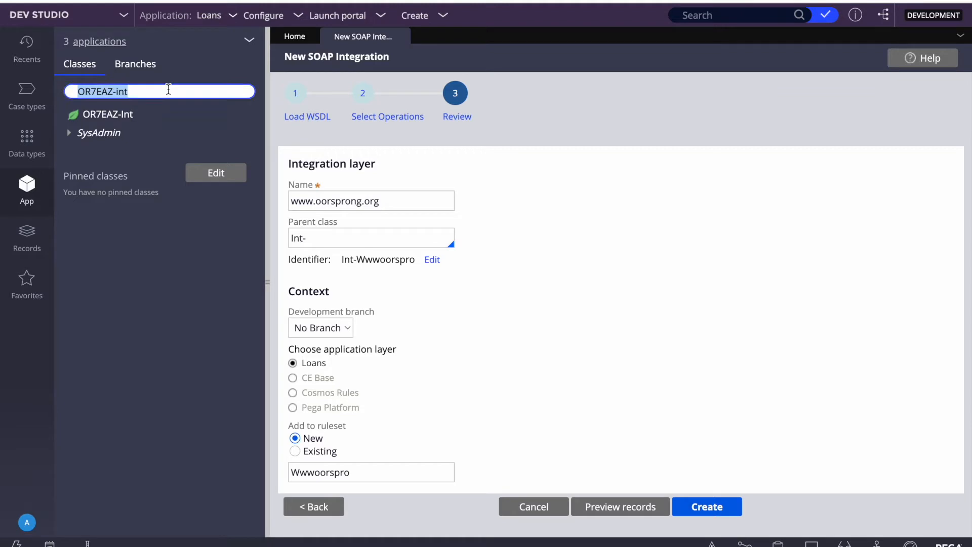
key("super+c")
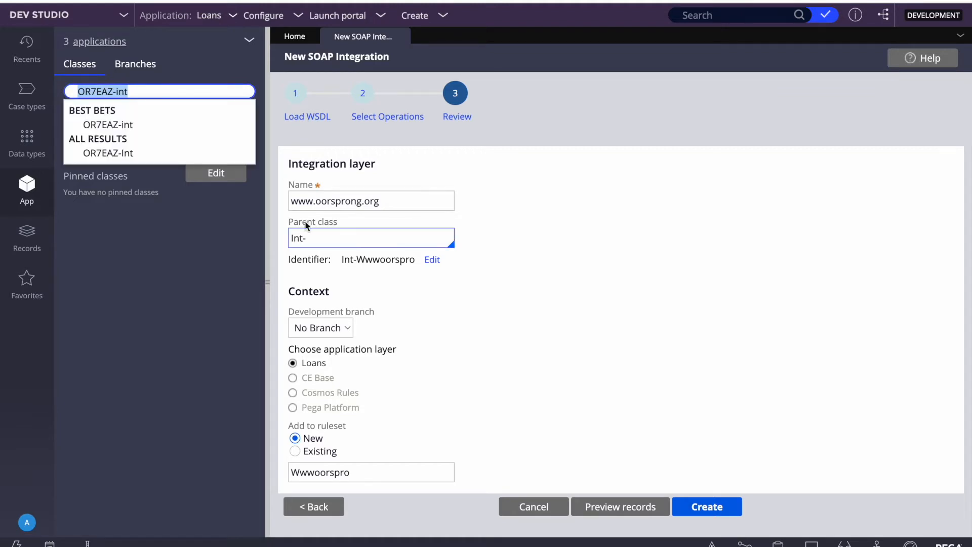
triple_click(324, 239)
key("ctrl+v")
key("Tab")
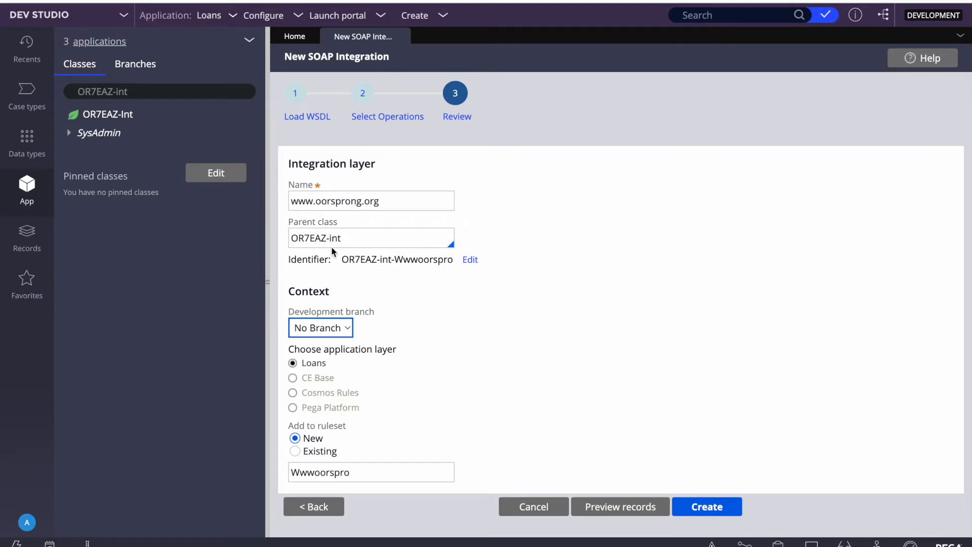
Replace the integration layer's name with countryinfo
triple_click(330, 201)
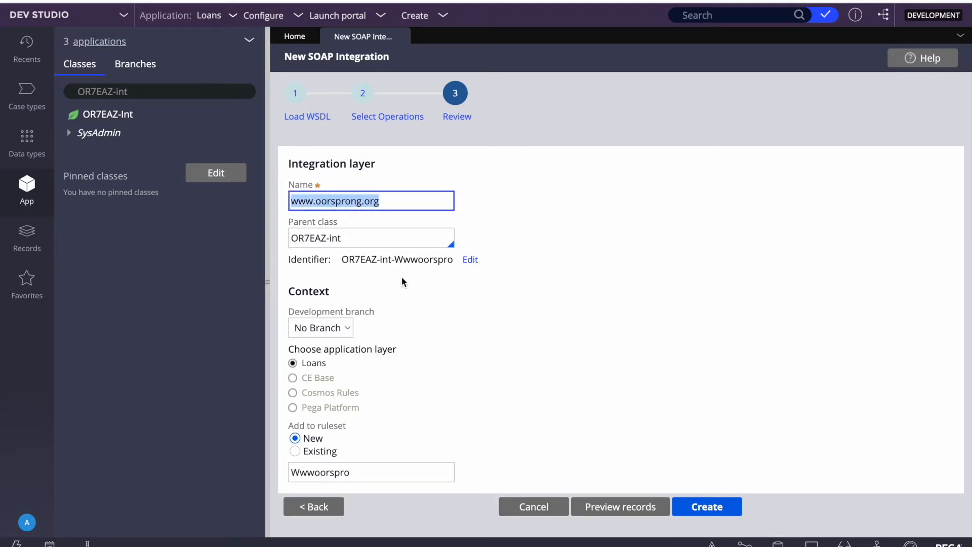
left_click(419, 272)
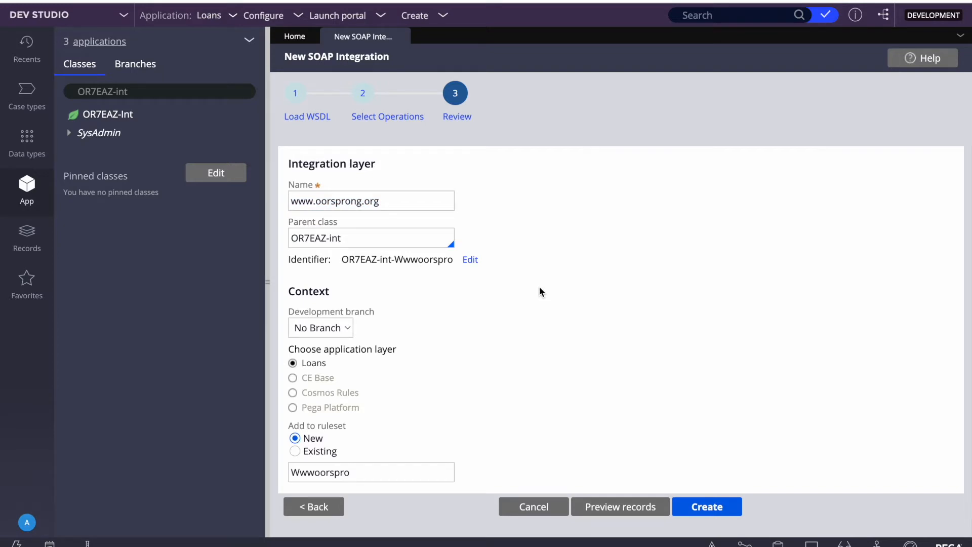
left_click(408, 201)
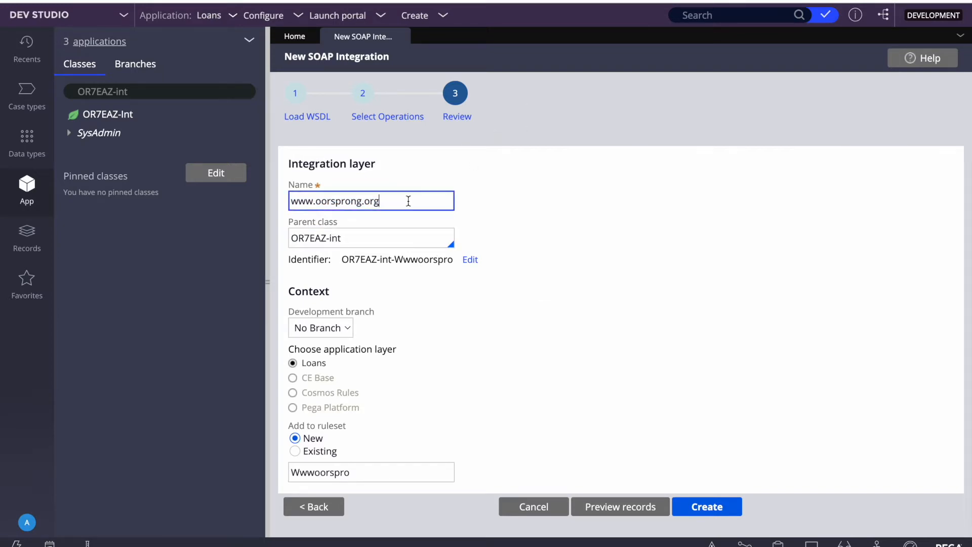
triple_click(409, 201)
left_click(571, 195)
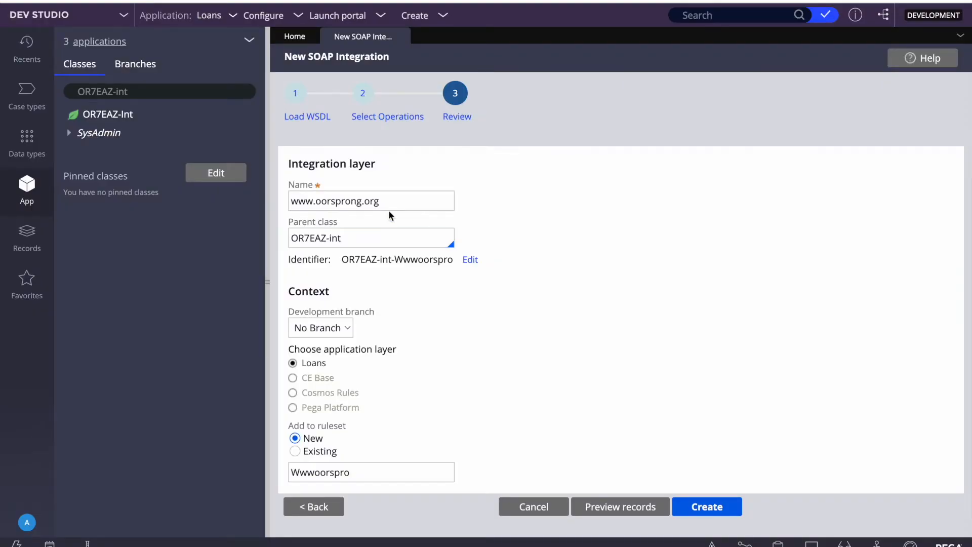
triple_click(411, 199)
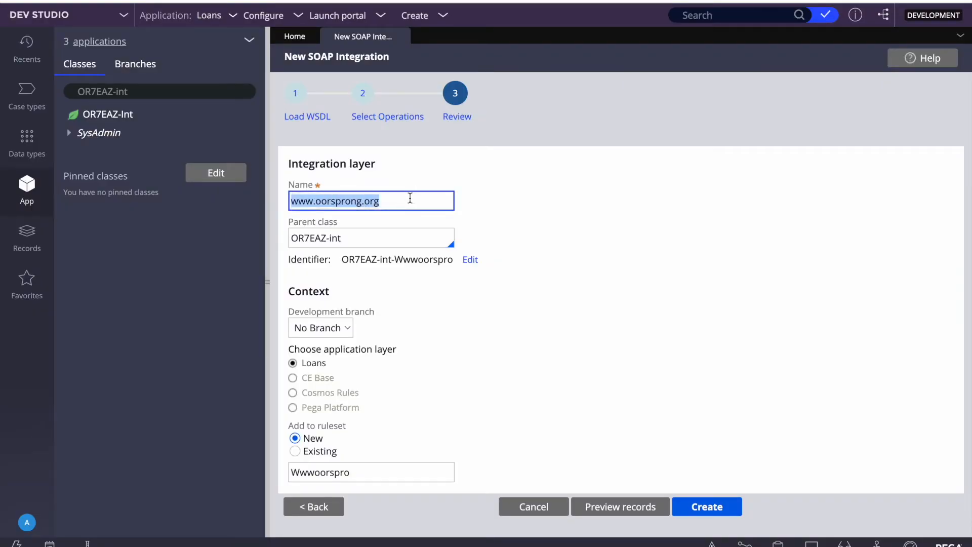
key("ctrl+v")
left_click(662, 267)
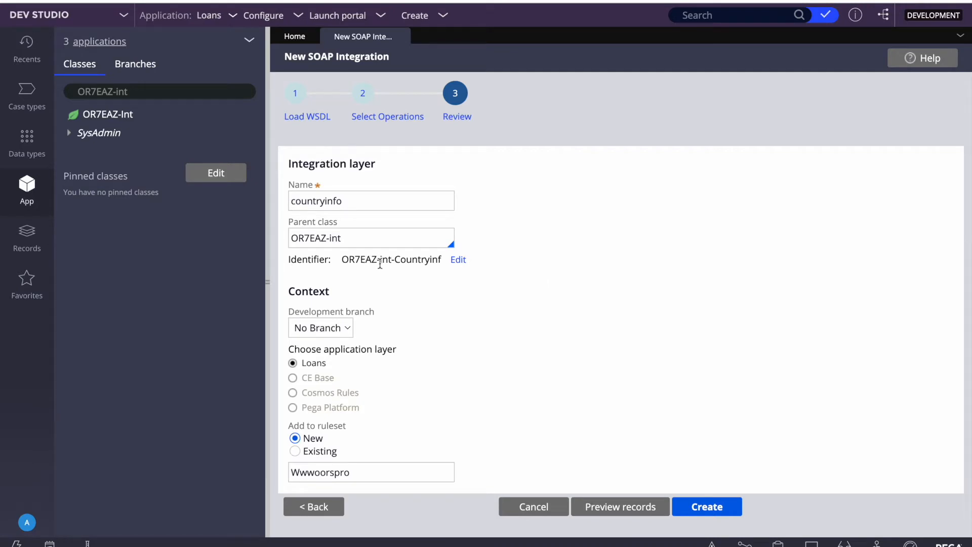
Set the last part of the class identifier to Countryinfo and submit it
double_click(357, 260)
left_click(413, 259)
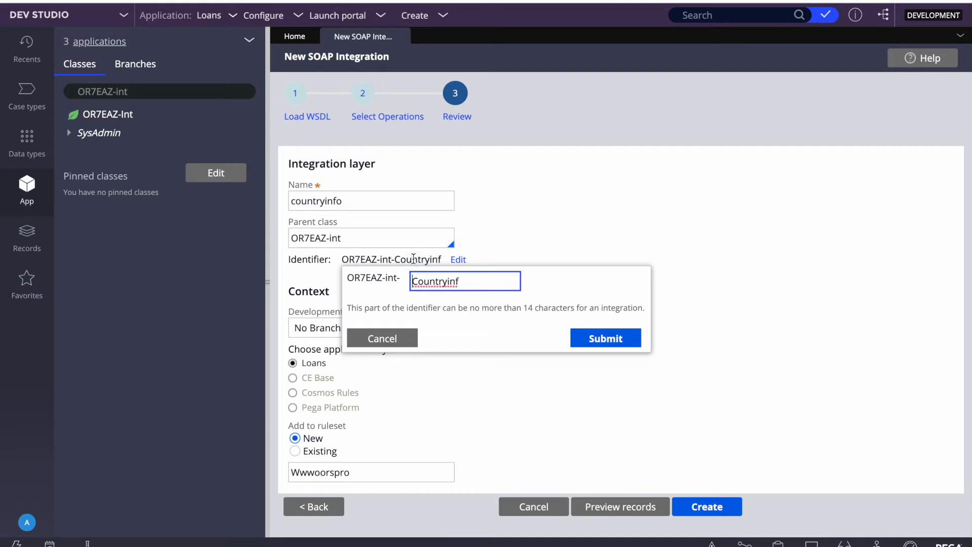
left_click(472, 280)
type("0")
key("BackSpace")
type("o")
left_click(633, 341)
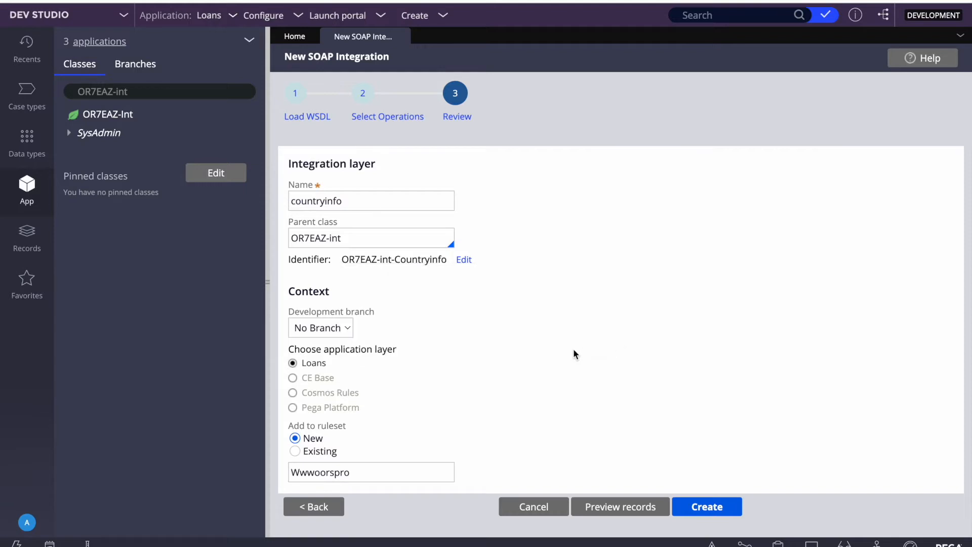
Capitalize the I in the integration name so it reads countryInfo
scroll(573, 354, "down", 1)
left_click(367, 189)
double_click(367, 189)
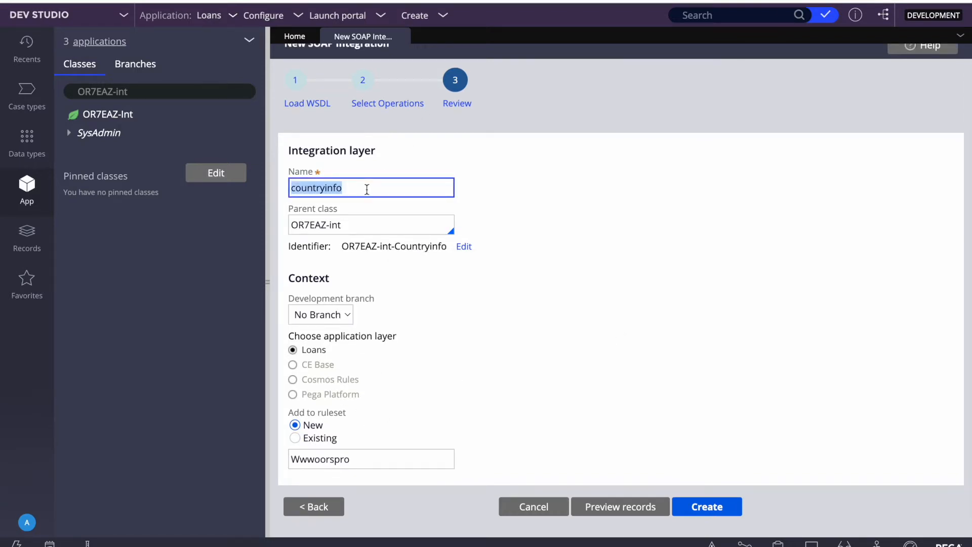
left_click(370, 190)
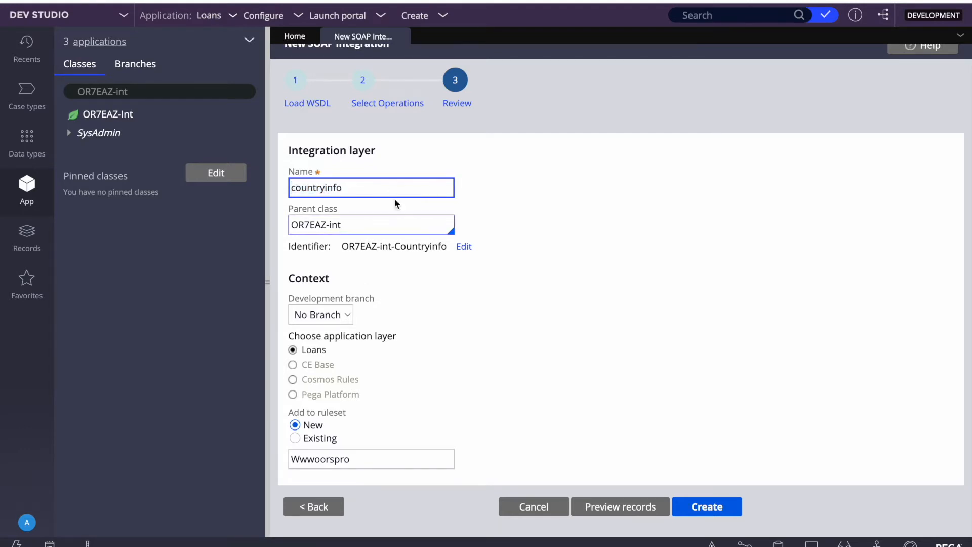
key("Home")
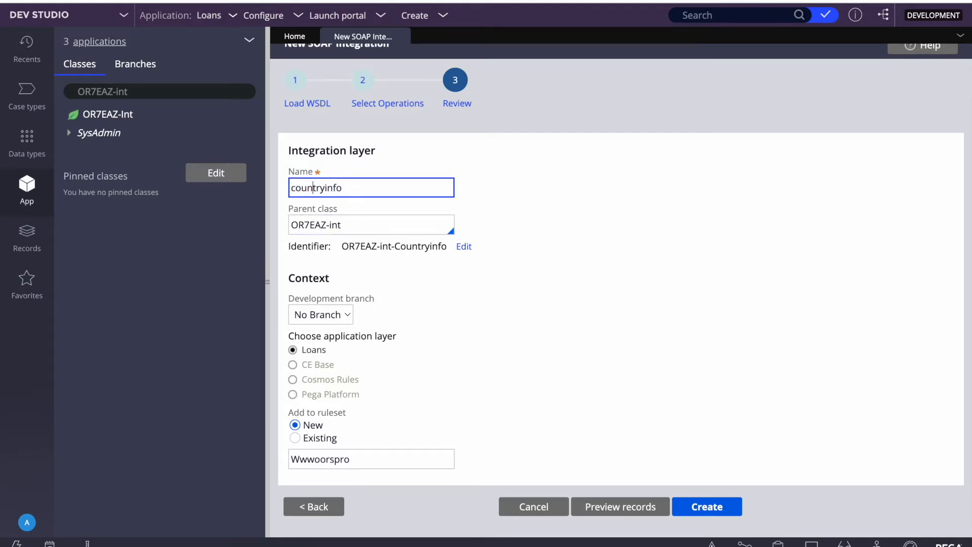
key("BackSpace")
type("I")
left_click(549, 329)
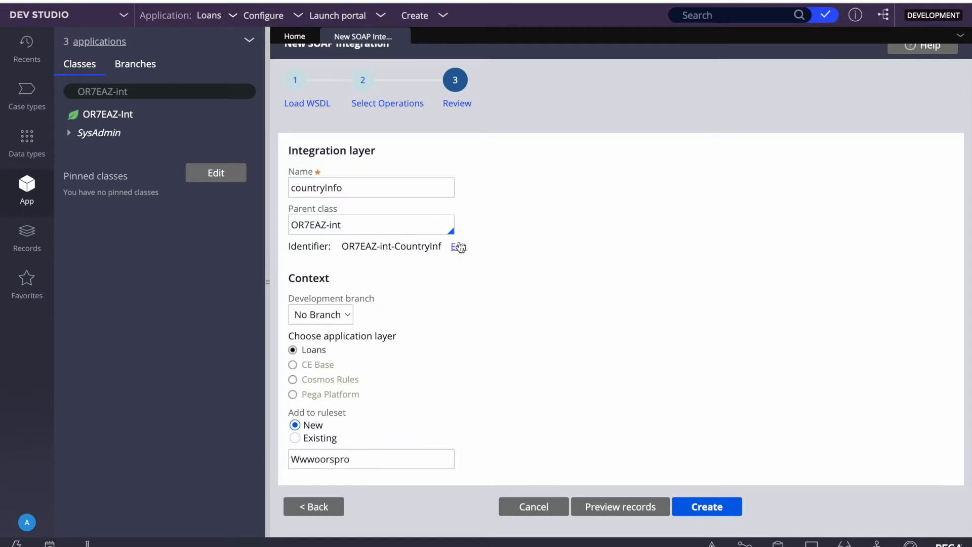
Set the last part of the class identifier to CountryInfo and submit it
left_click(458, 247)
type("O")
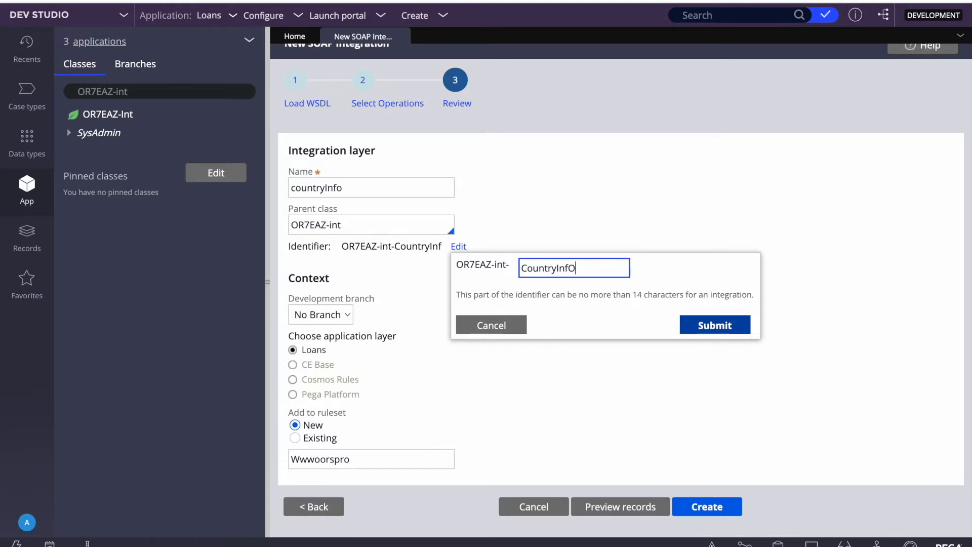
type("o")
left_click(737, 329)
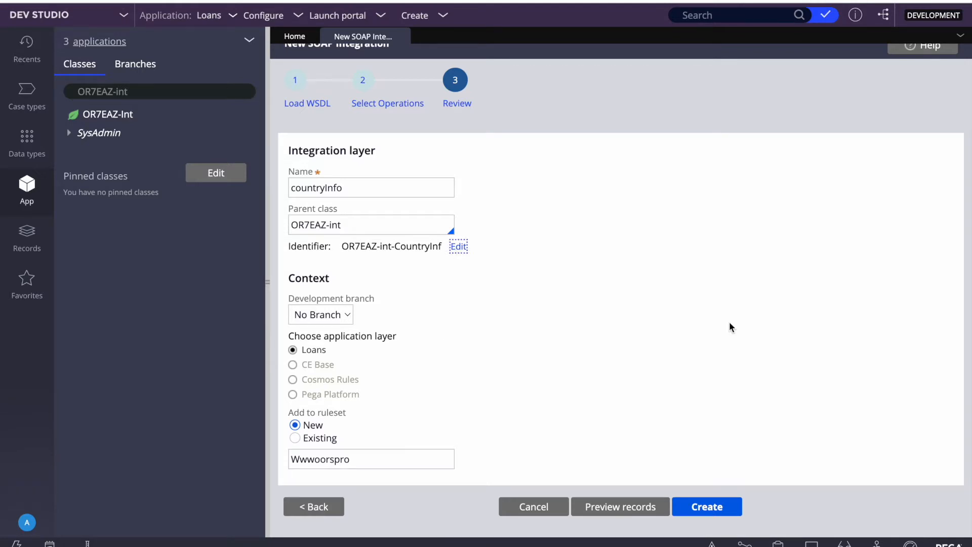
Name the new ruleset for the integration CountryInfo
double_click(378, 460)
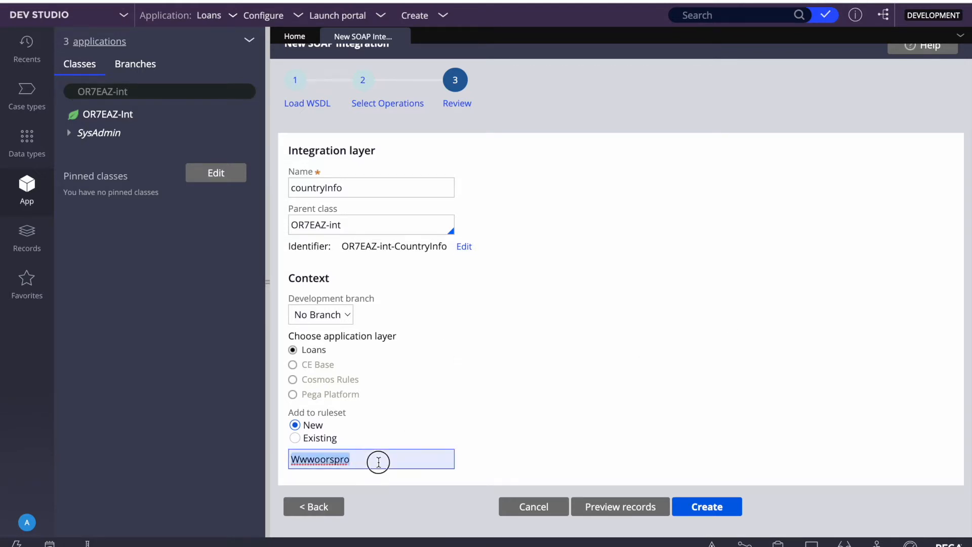
type("countryinfo")
left_click(589, 329)
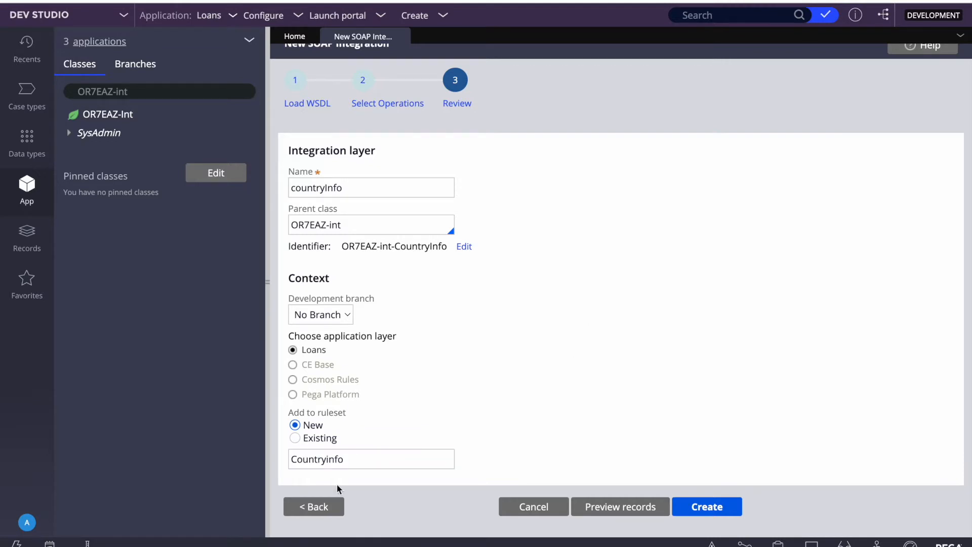
left_click(338, 459)
key("BackSpace")
type("U")
key("BackSpace")
type("i")
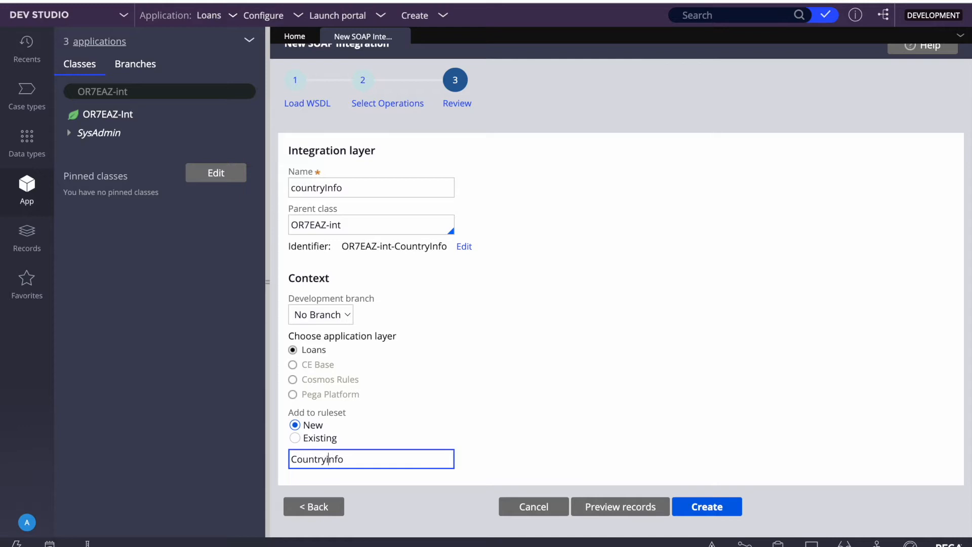
key("BackSpace")
type("I")
left_click(601, 384)
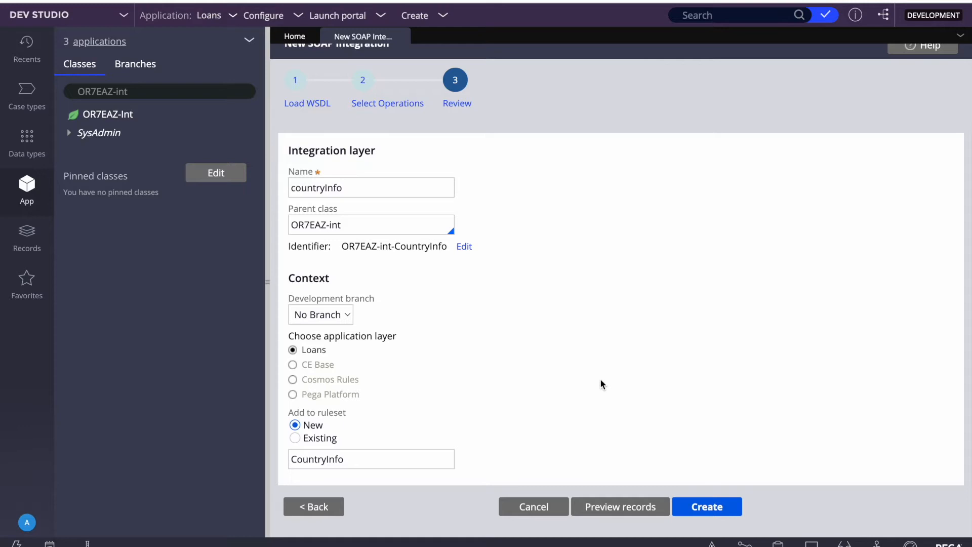
Recheck the new ruleset's name and open the preview of the records the integration will generate
left_click(362, 462)
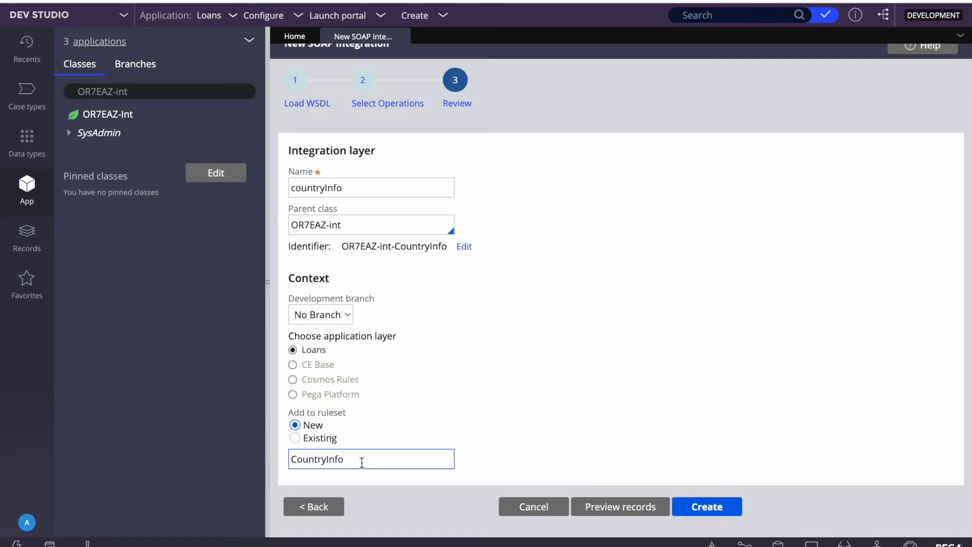
double_click(361, 462)
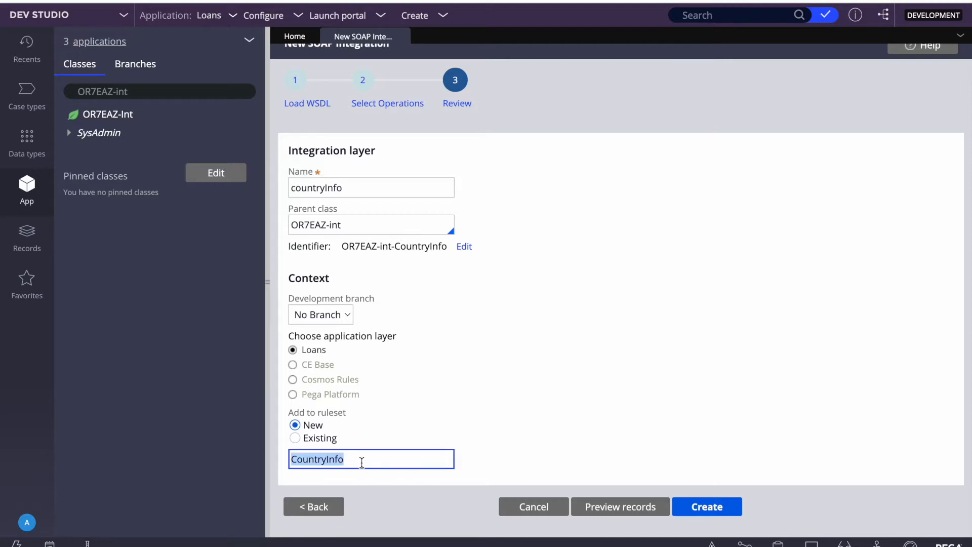
left_click(644, 399)
left_click(623, 514)
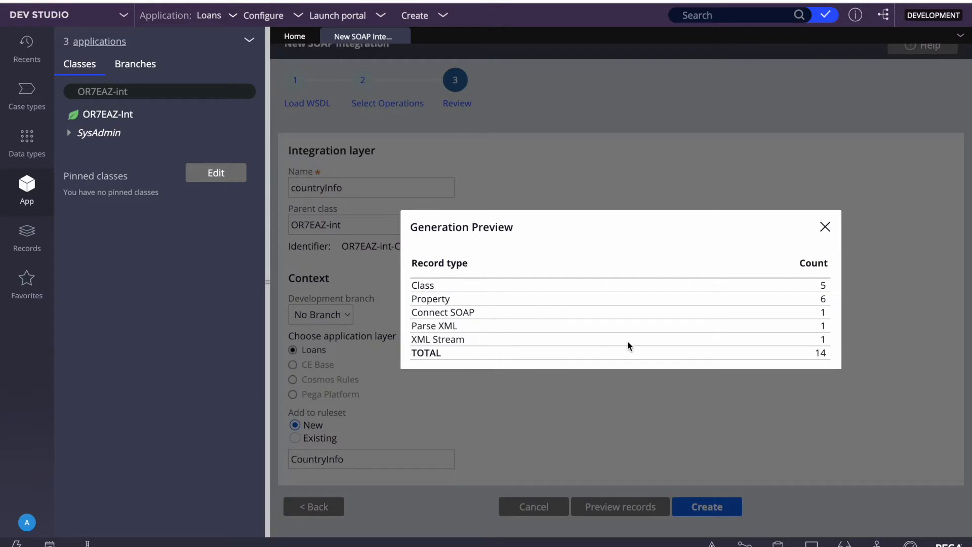
Examine the record types and counts in the Generation Preview, including Class, Connect SOAP, Parse XML and XML Stream
double_click(820, 353)
double_click(443, 289)
triple_click(437, 313)
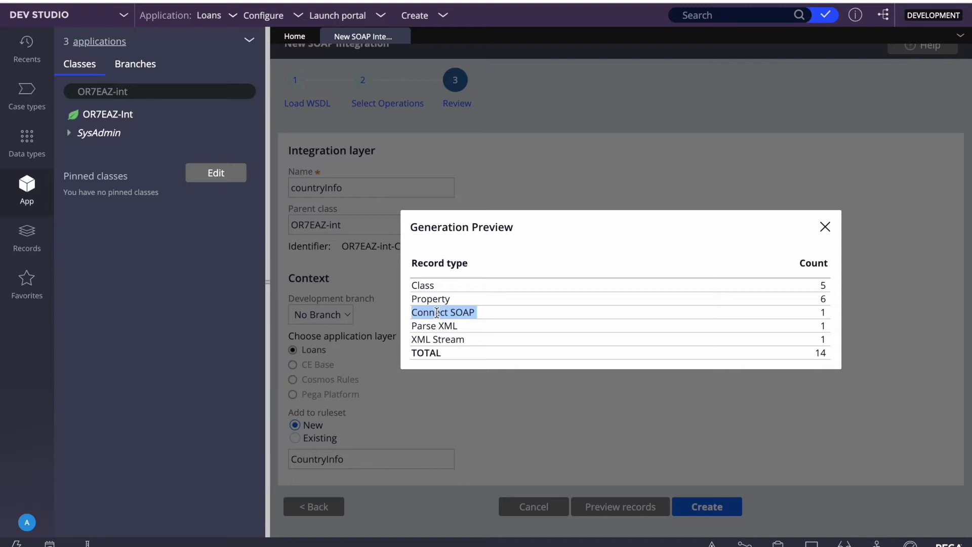
double_click(436, 313)
left_click(825, 311)
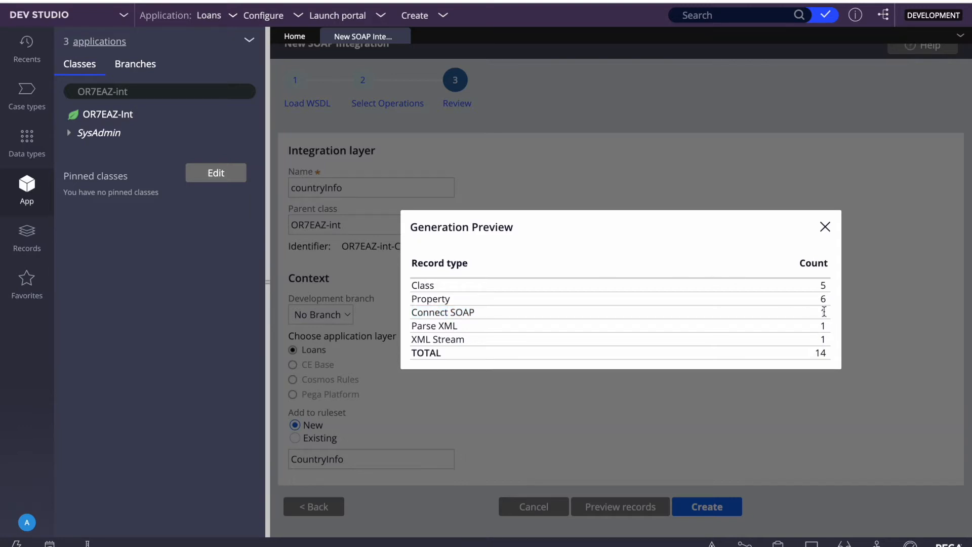
double_click(458, 312)
double_click(423, 326)
triple_click(442, 339)
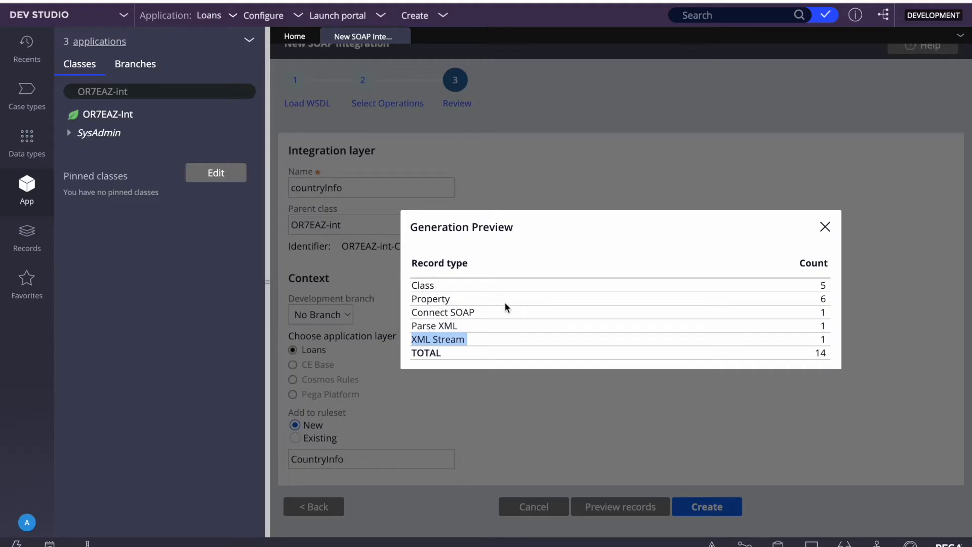
left_click(467, 340)
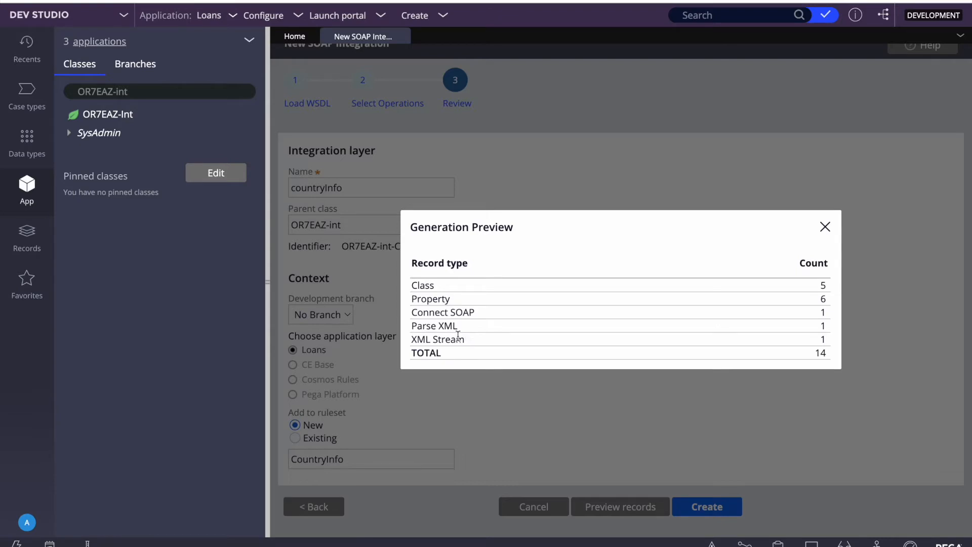
Examine the XML Stream and Parse XML record types listed in the Generation Preview
triple_click(431, 340)
left_click(431, 340)
triple_click(431, 340)
double_click(451, 343)
triple_click(451, 343)
triple_click(439, 326)
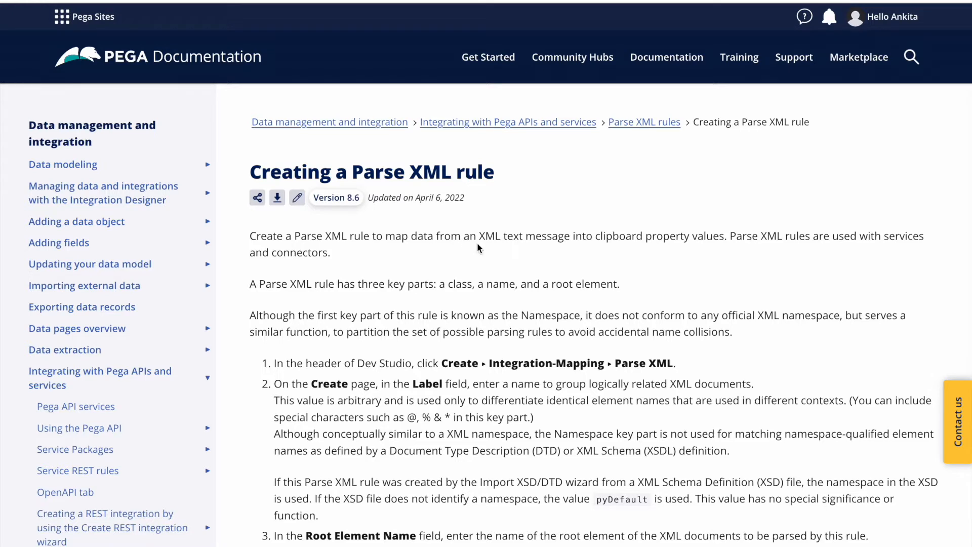
Read the opening description of what a Parse XML rule does in the Pega documentation article "Creating a Parse XML rule"
double_click(496, 237)
double_click(545, 237)
left_click_drag(724, 234, 251, 232)
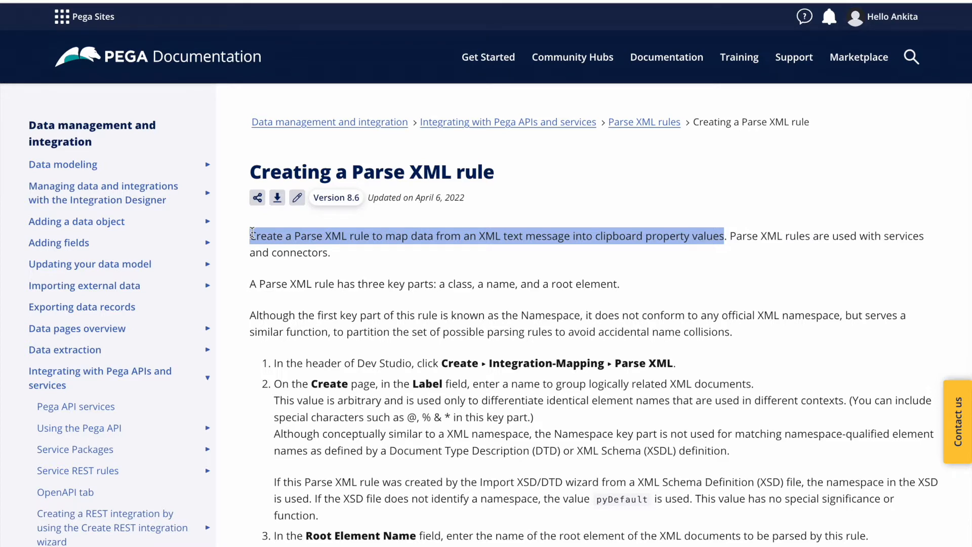
triple_click(374, 232)
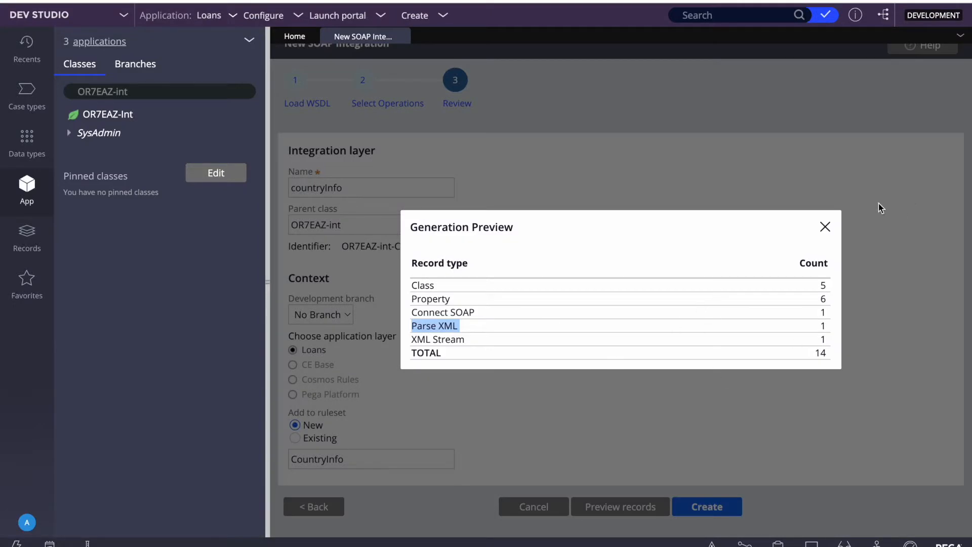
Reopen the preview of the records to generate and review its Connect SOAP, Parse XML and XML Stream entries
left_click(826, 228)
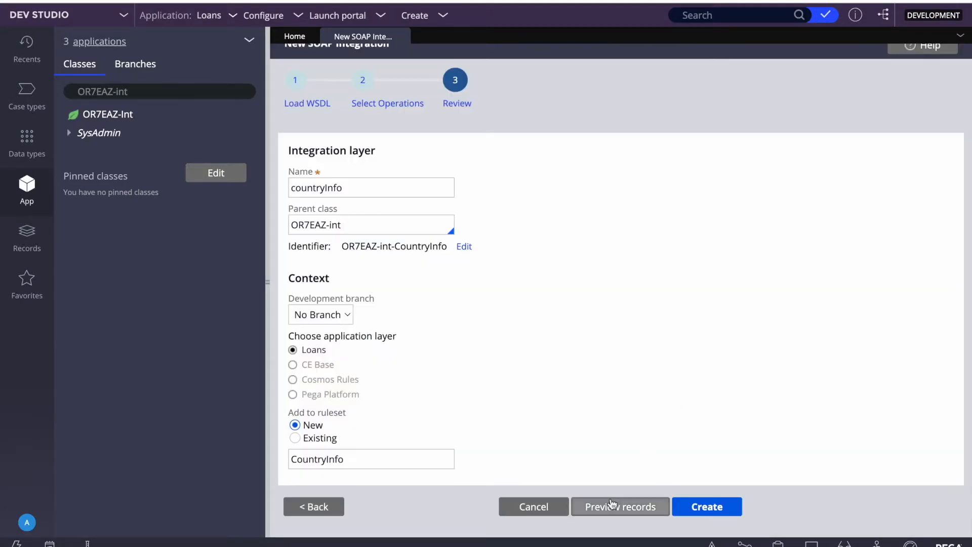
left_click(621, 509)
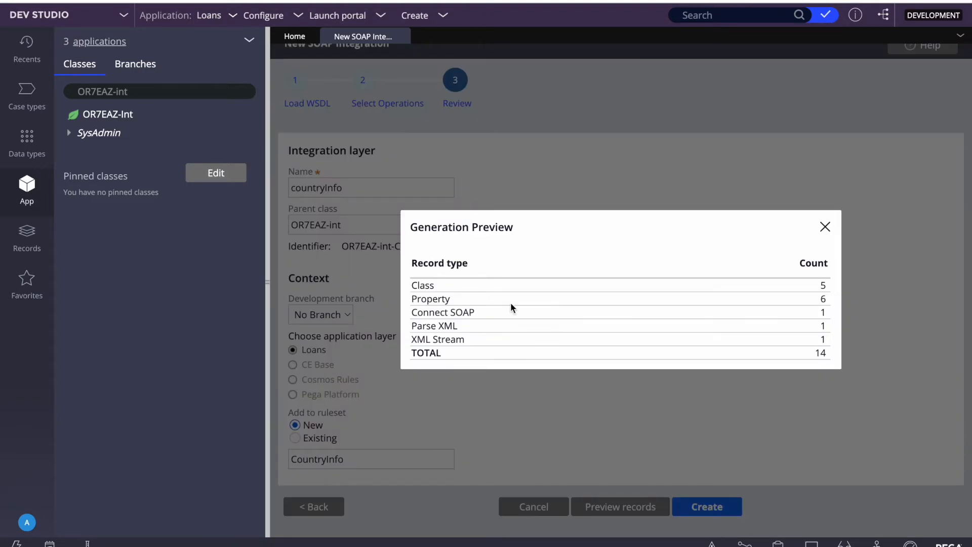
double_click(444, 314)
triple_click(436, 326)
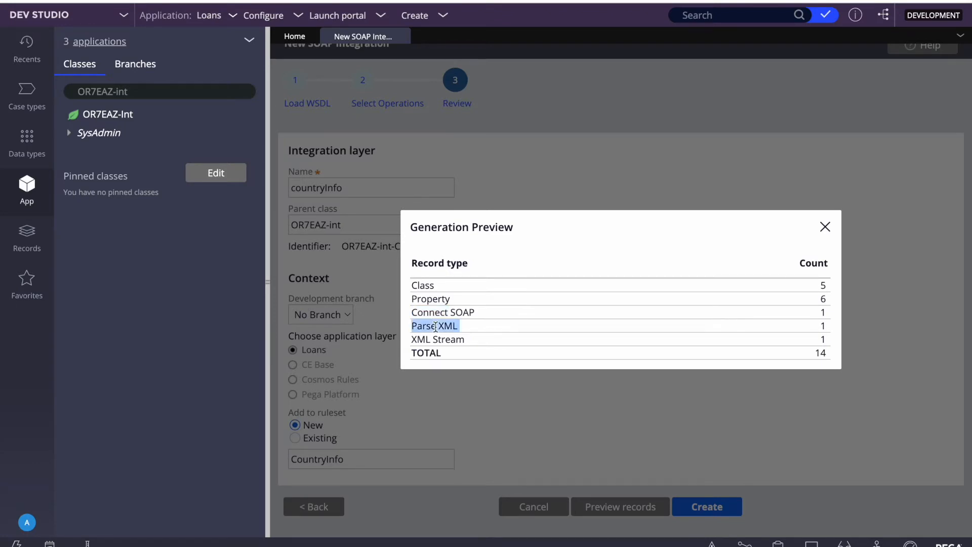
double_click(443, 338)
left_click(424, 320)
double_click(423, 321)
left_click(457, 323)
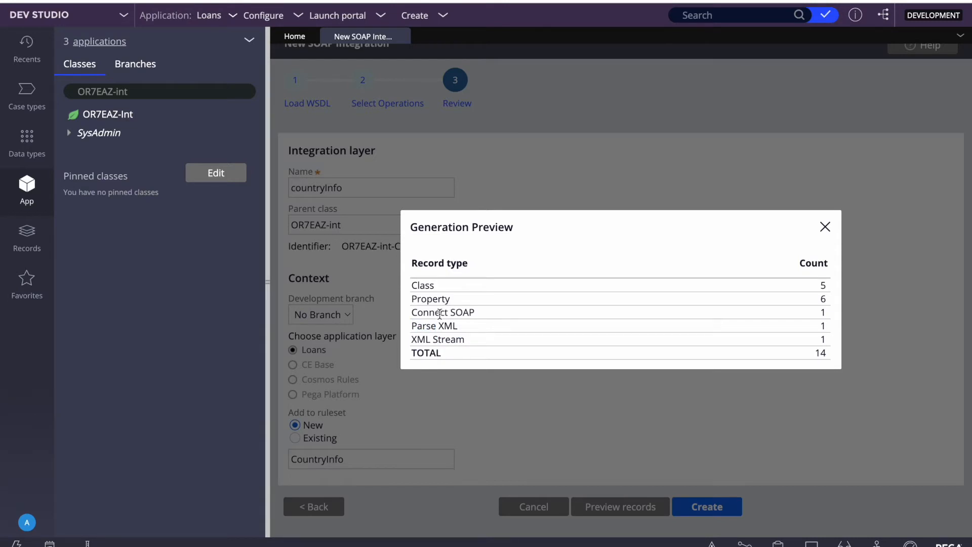
double_click(438, 313)
left_click(433, 331)
Generate the SOAP integration from the review page and open the created CountryCurrency data source
left_click(826, 226)
left_click(702, 510)
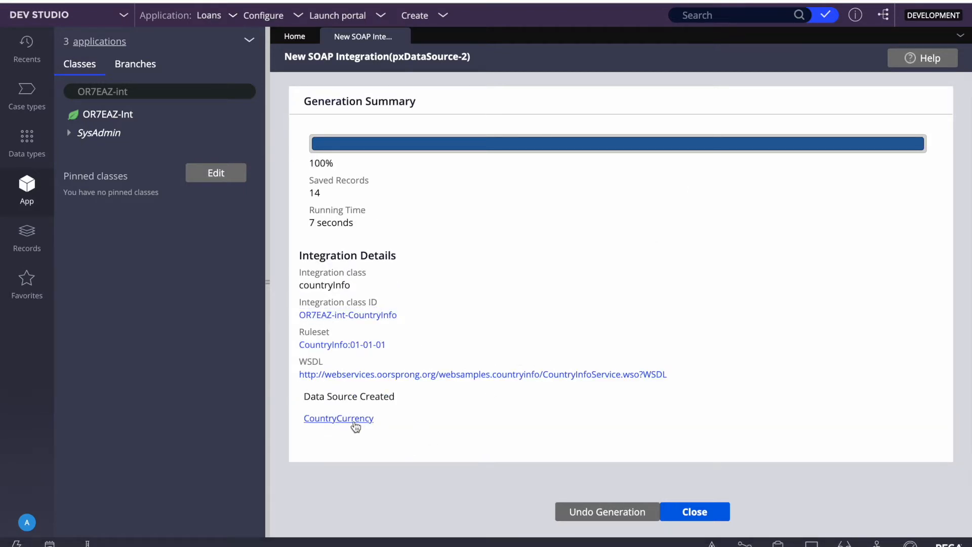
left_click(331, 426)
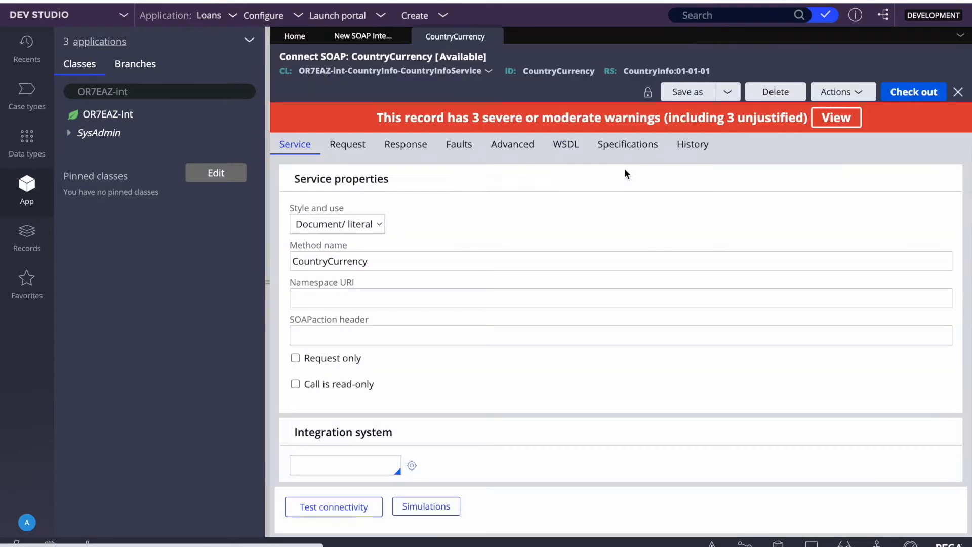
Hide the explorer pane and check the CountryCurrency connector's method name and service endpoint URL
left_click(268, 232)
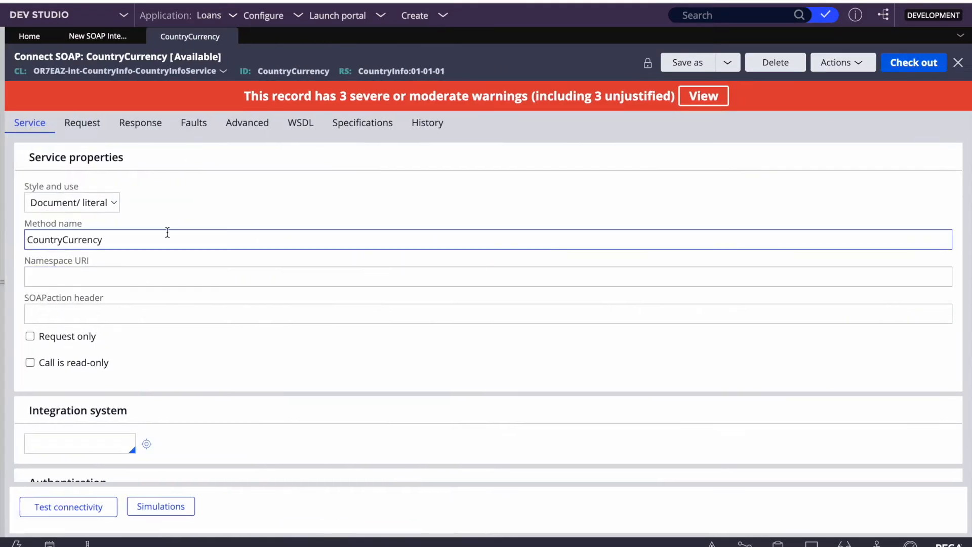
double_click(66, 239)
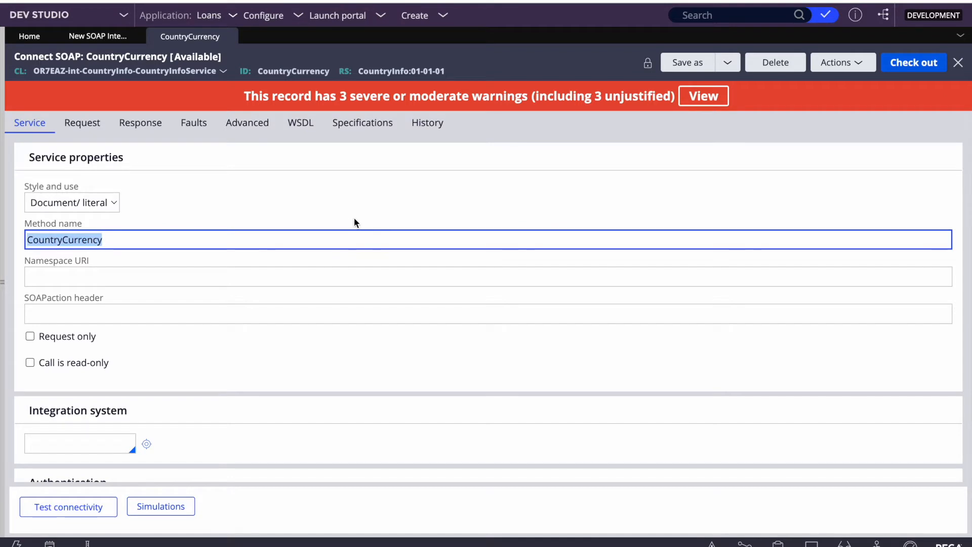
scroll(354, 220, "down", 10)
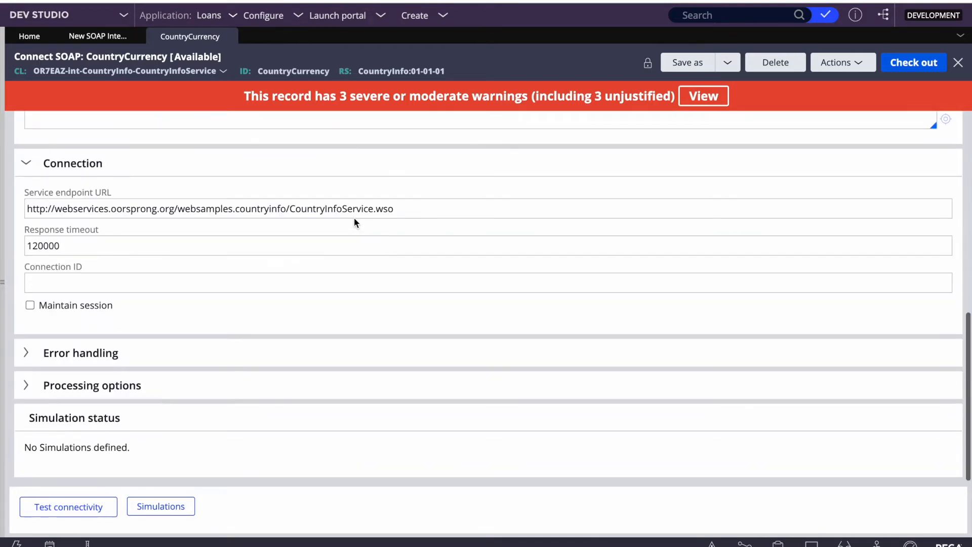
double_click(216, 208)
triple_click(217, 208)
left_click(415, 211)
triple_click(416, 210)
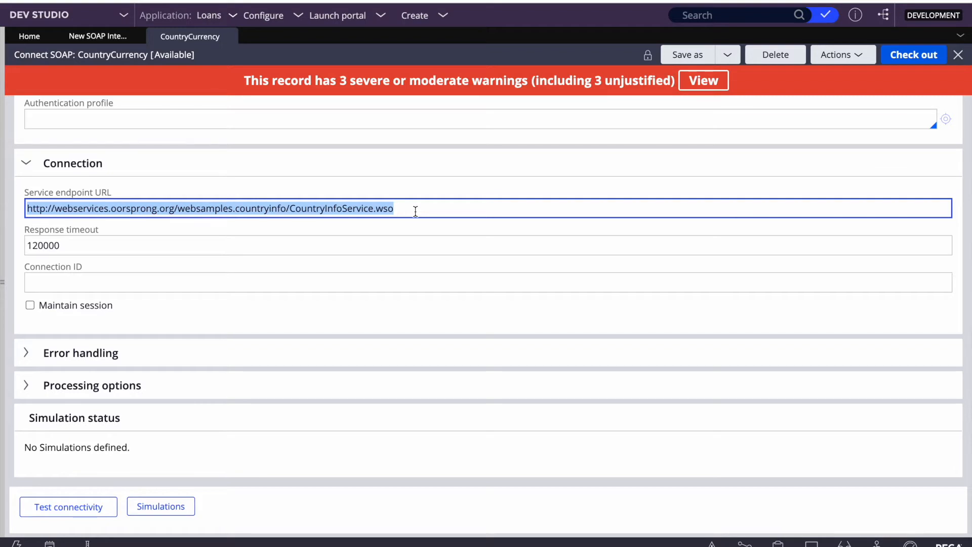
Look through the SysAdmin rule types in the Records explorer, including Application Settings and Dynamic System Settings, and hide the explorer again
left_click(3, 189)
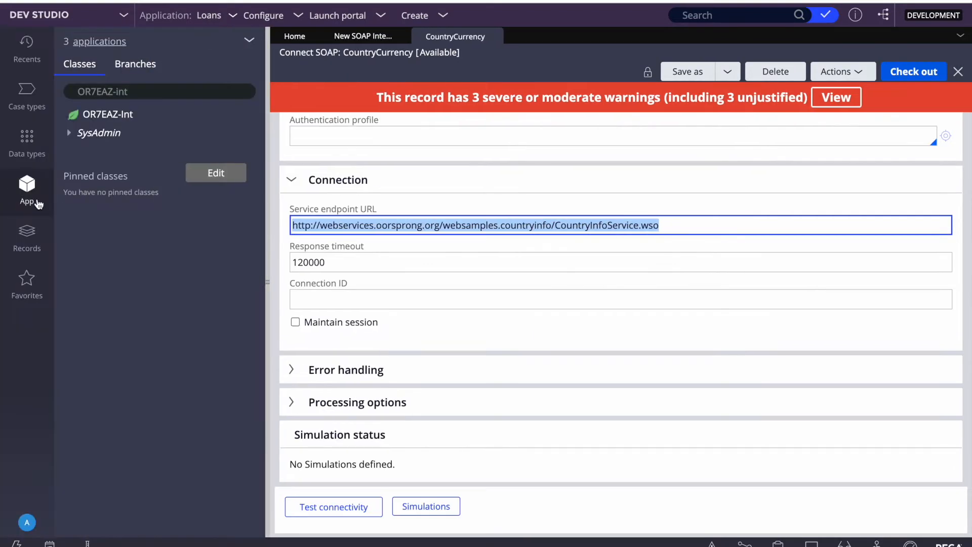
left_click(28, 241)
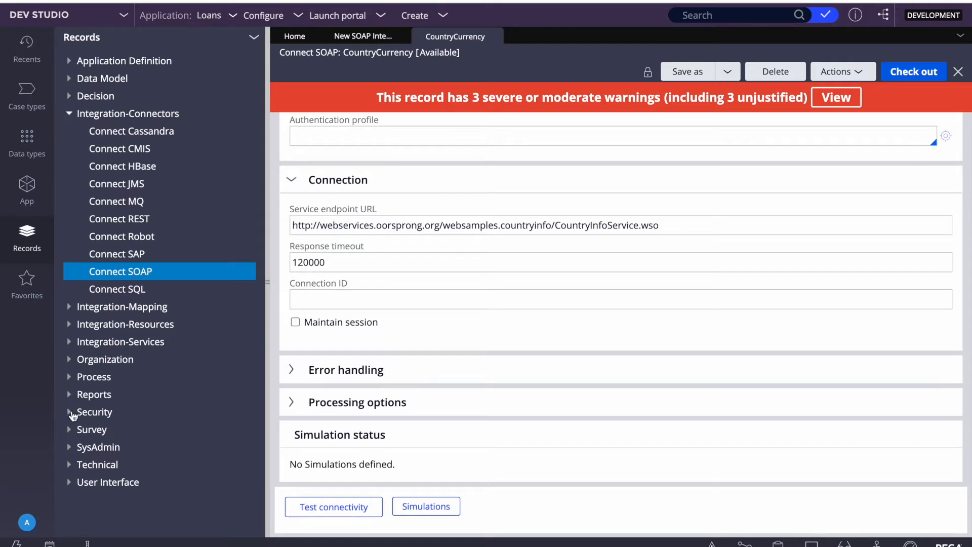
left_click(72, 448)
scroll(147, 409, "down", 2)
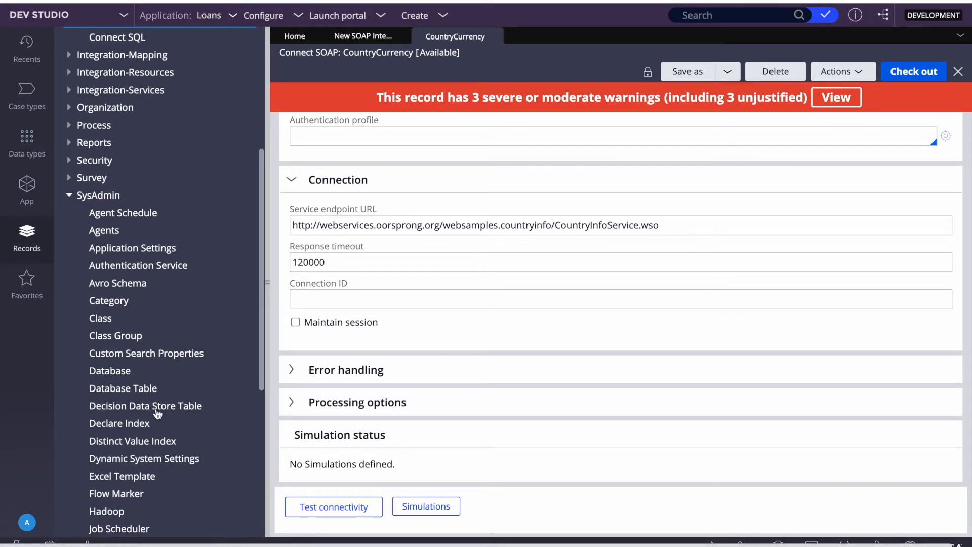
left_click(267, 195)
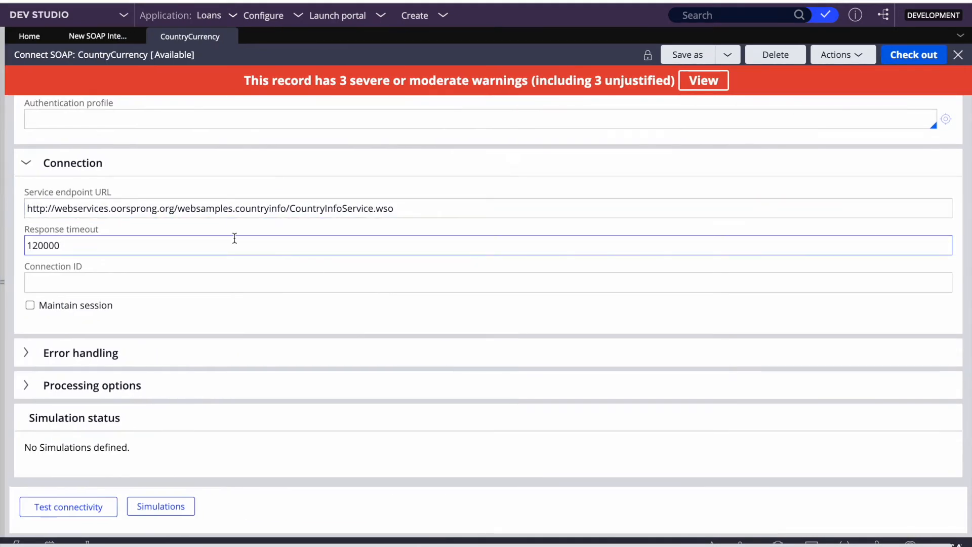
Examine the connector's response timeout and expand its Error handling section to review the status properties and error handler flow
double_click(76, 238)
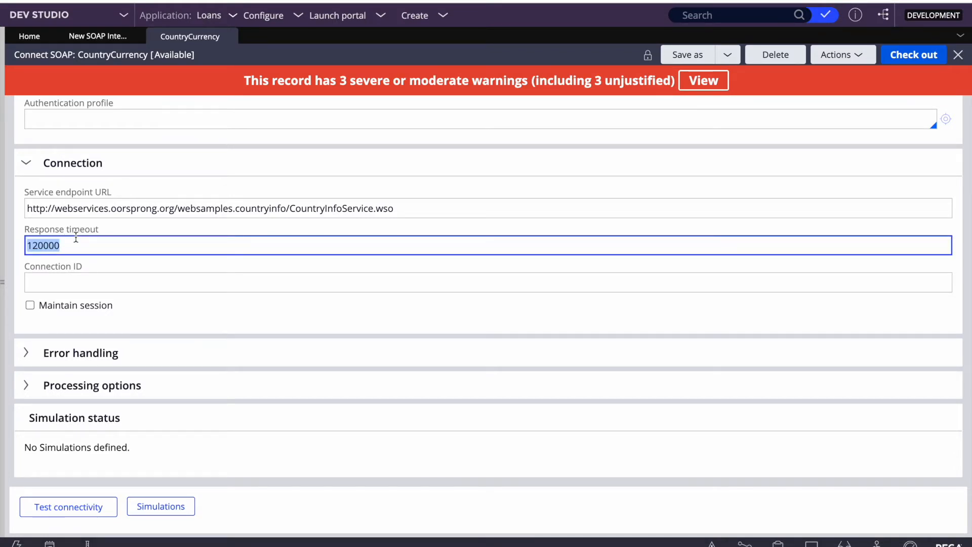
double_click(93, 243)
left_click(62, 358)
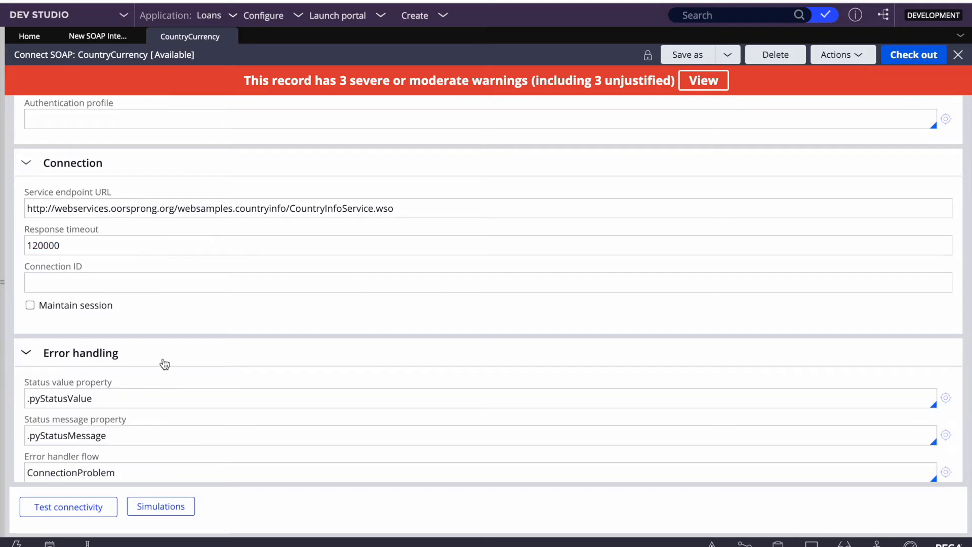
scroll(165, 363, "down", 2)
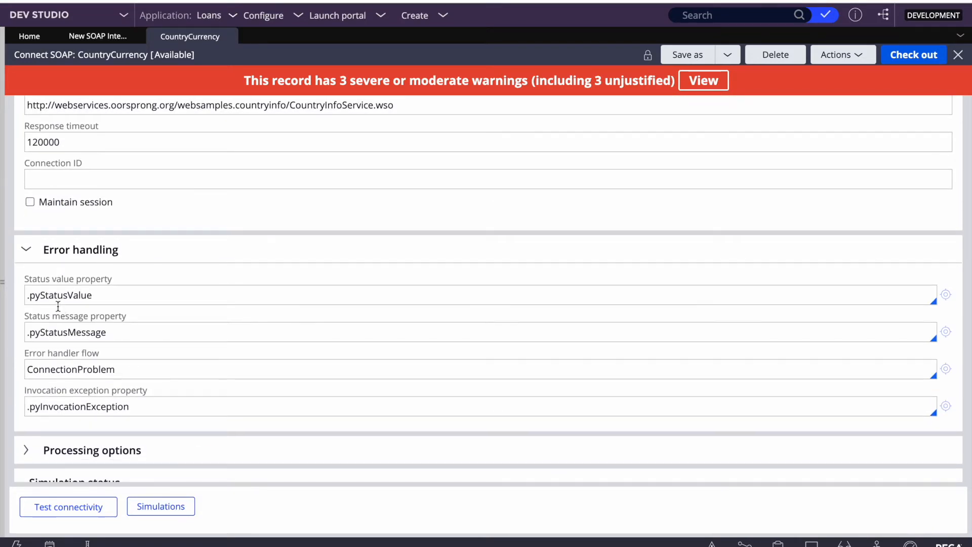
scroll(114, 448, "down", 2)
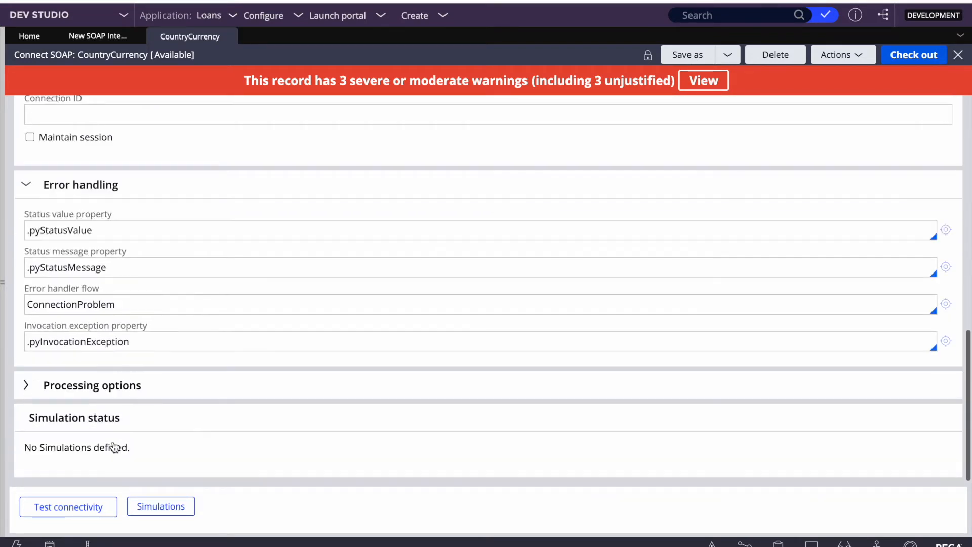
scroll(74, 370, "up", 10)
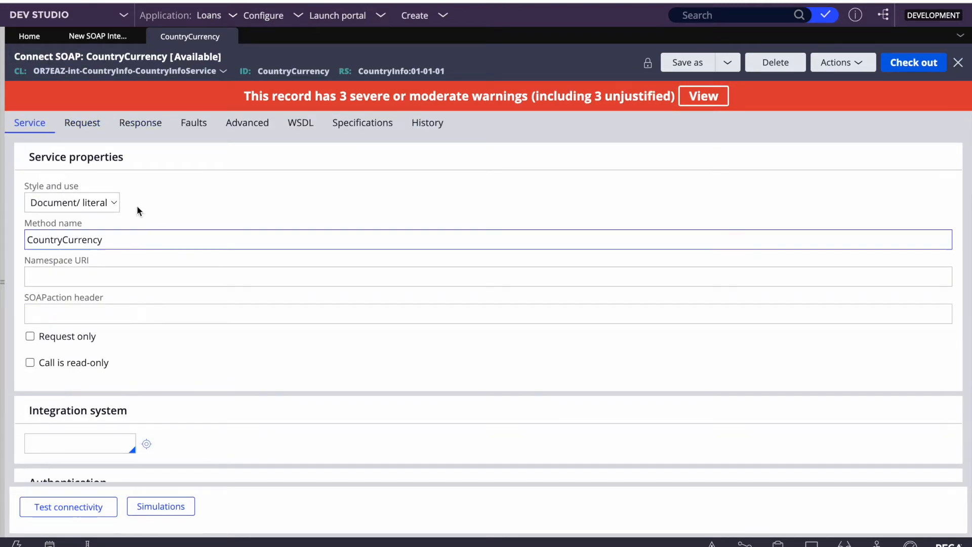
Examine the connector's request parameters, checking the data type and Map from choices without changing them
left_click(84, 124)
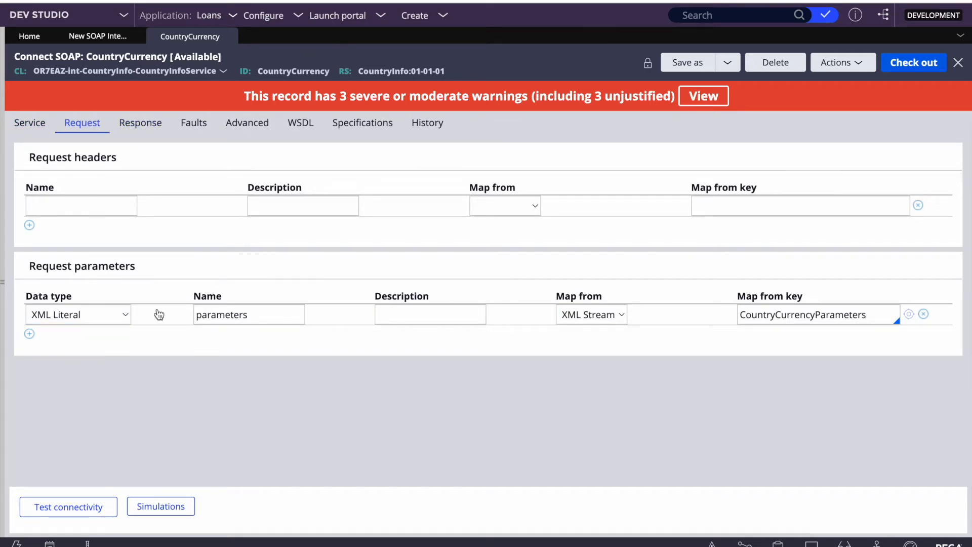
left_click(119, 310)
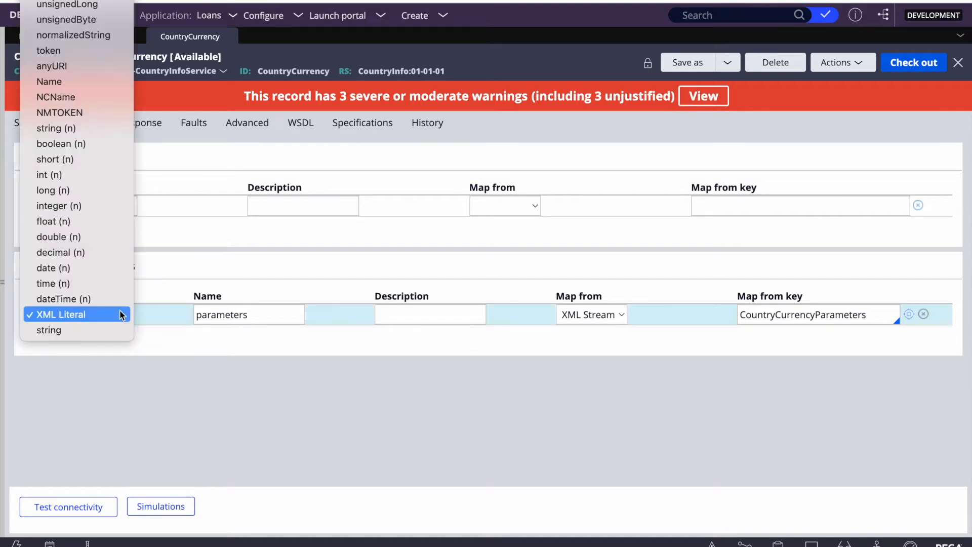
left_click(121, 314)
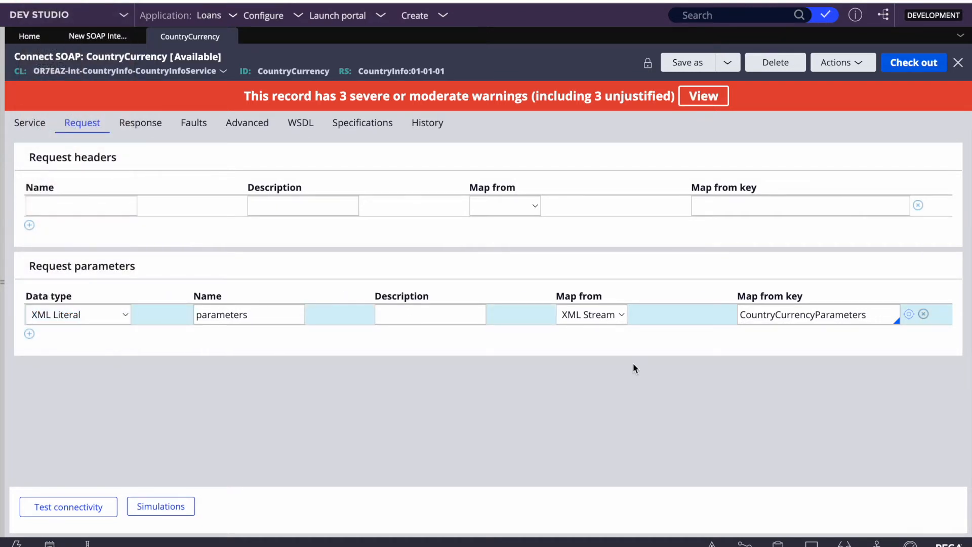
left_click(606, 317)
left_click(684, 340)
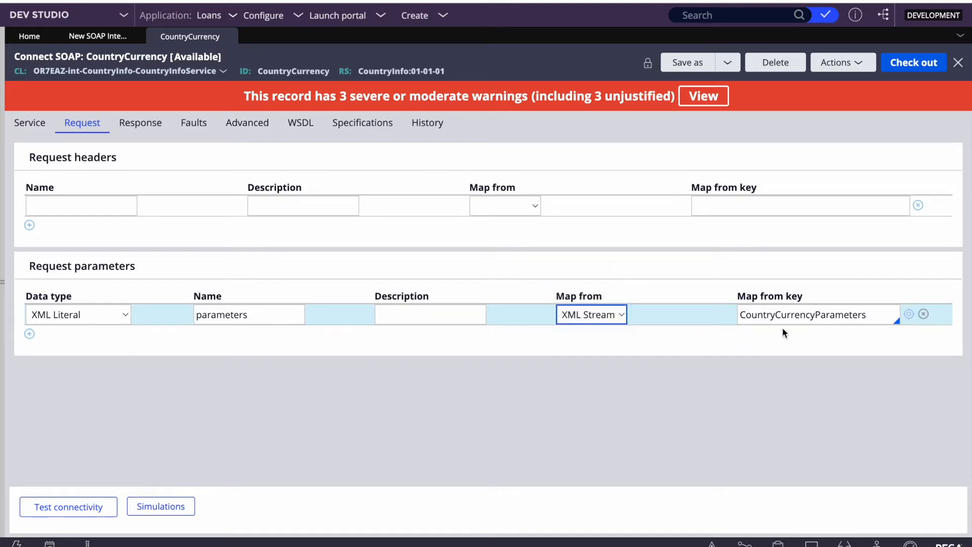
Open the CountryCurrencyParameters XML Stream rule and inspect the mapping of its sCountryISOCode element, leaving it unchanged
left_click(909, 314)
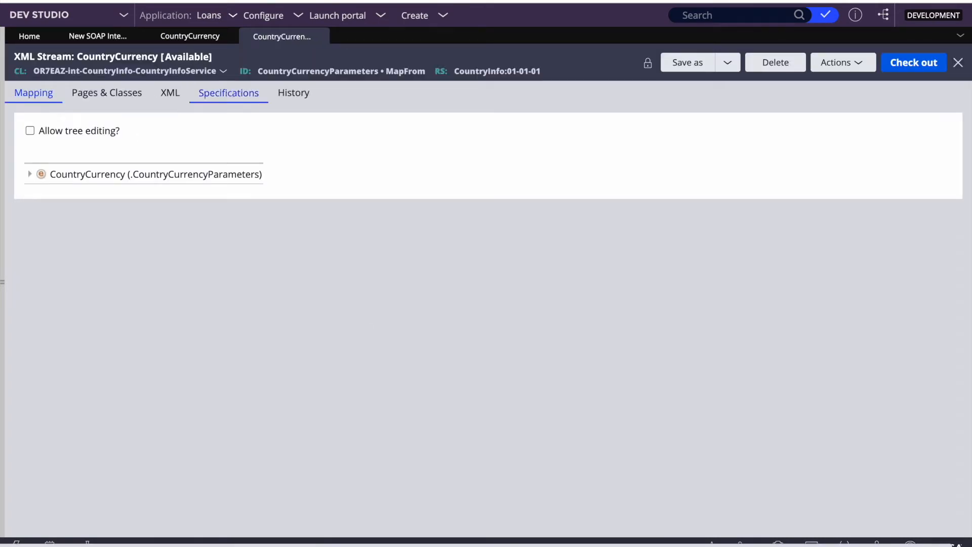
left_click(29, 175)
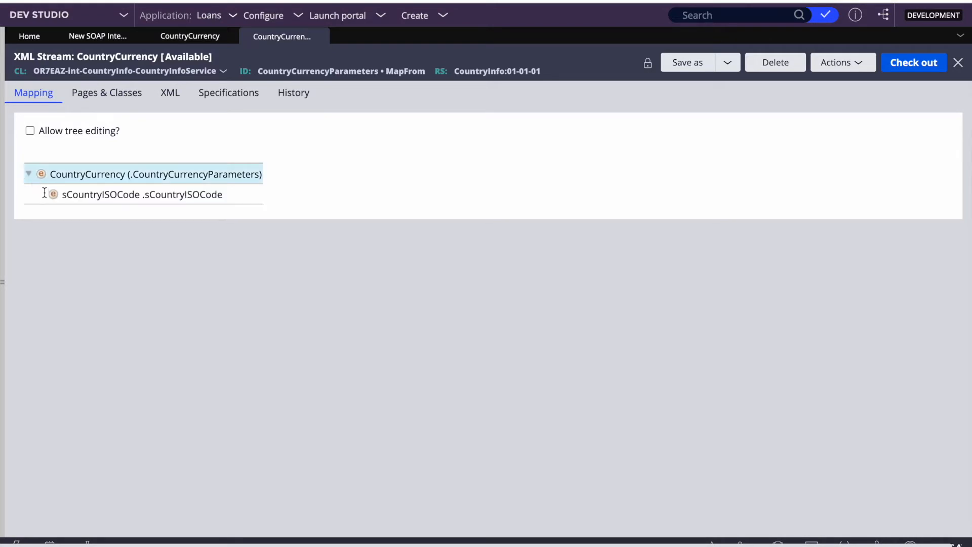
double_click(103, 199)
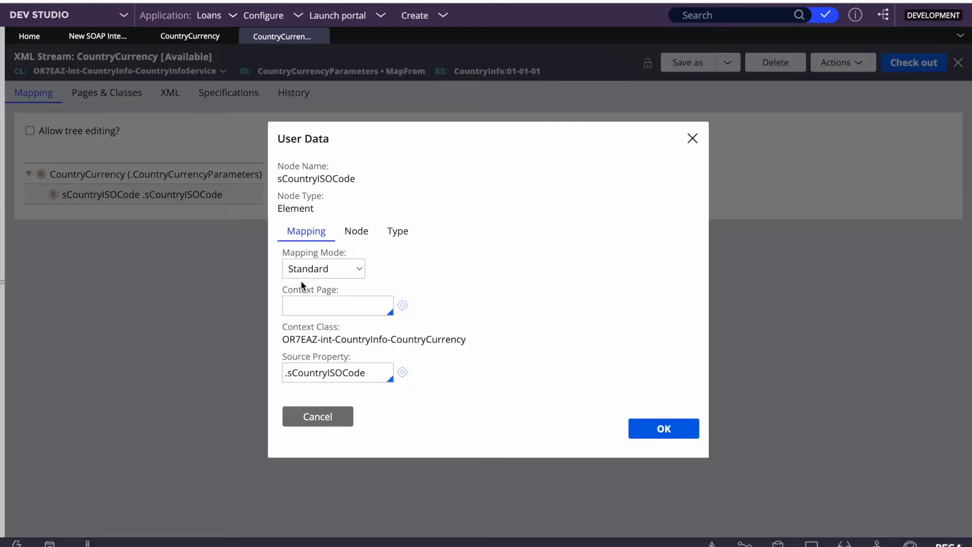
left_click(315, 417)
Switch to Postman to compare the CountryCurrency and sCountryISOCode elements in the request body, and return to Dev Studio in Chrome
key("F4")
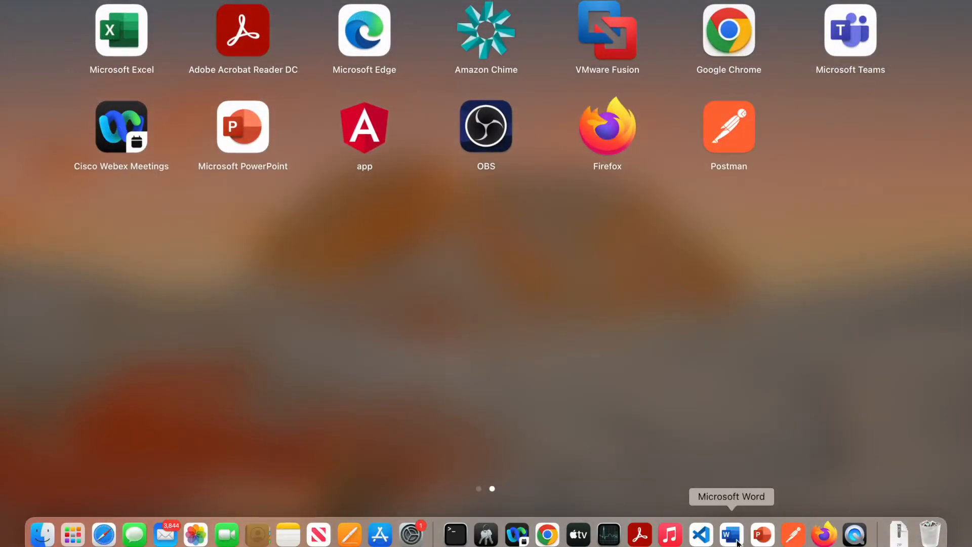
left_click(791, 534)
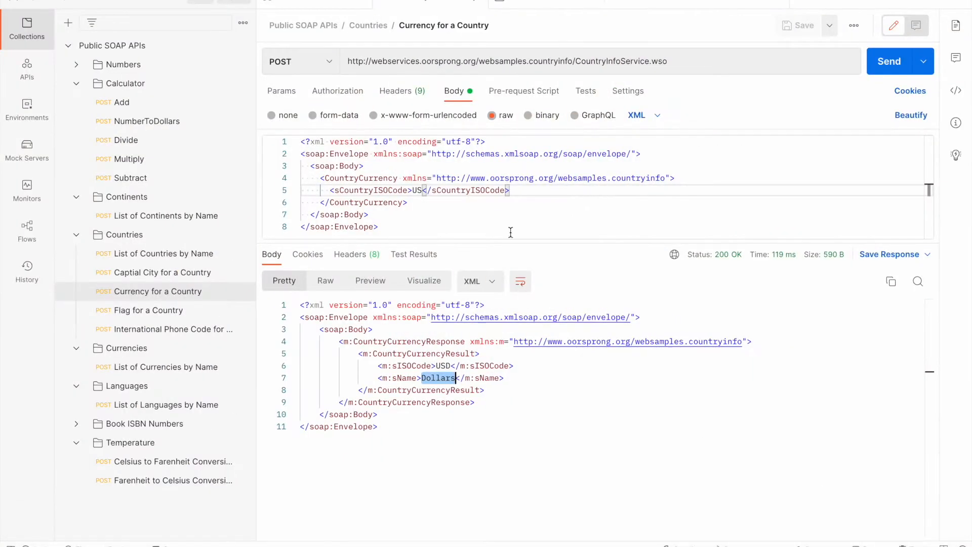
double_click(338, 177)
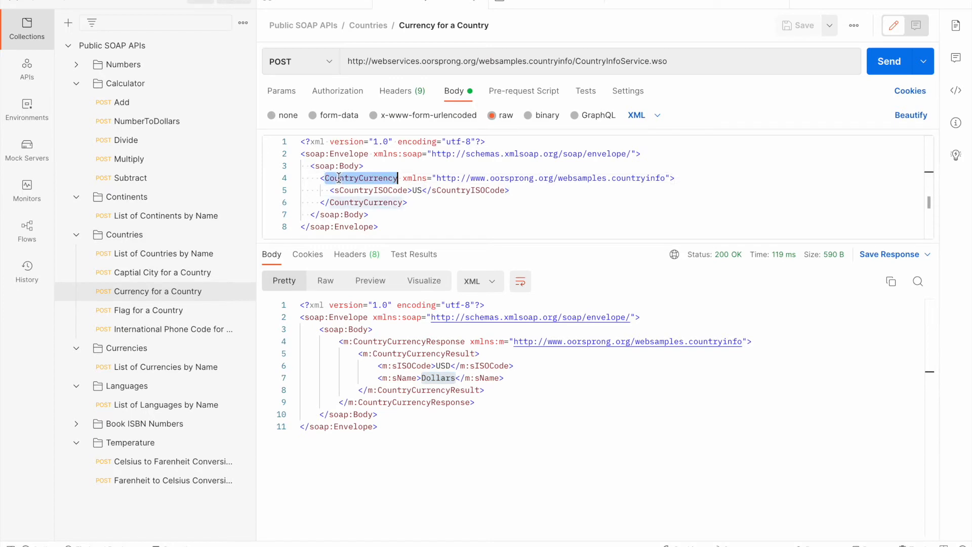
double_click(356, 190)
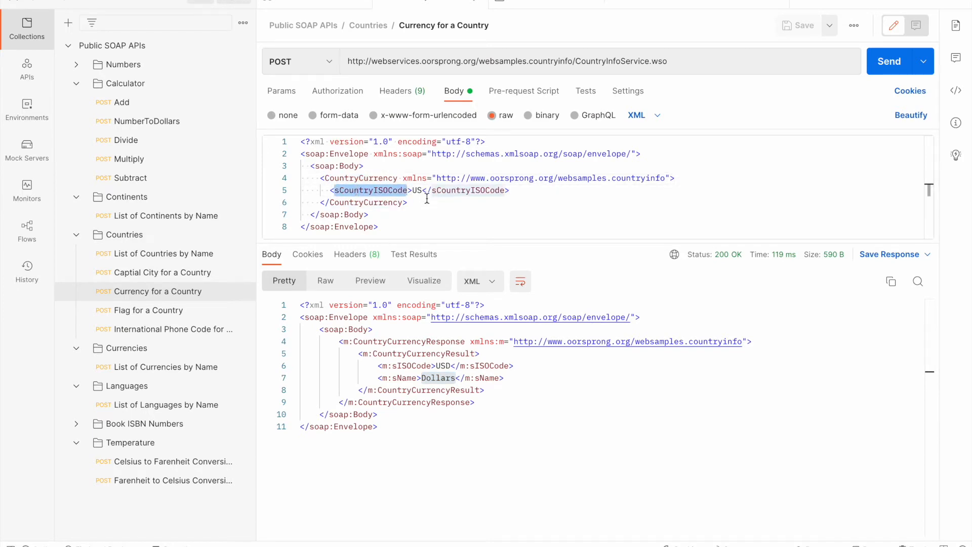
key("F4")
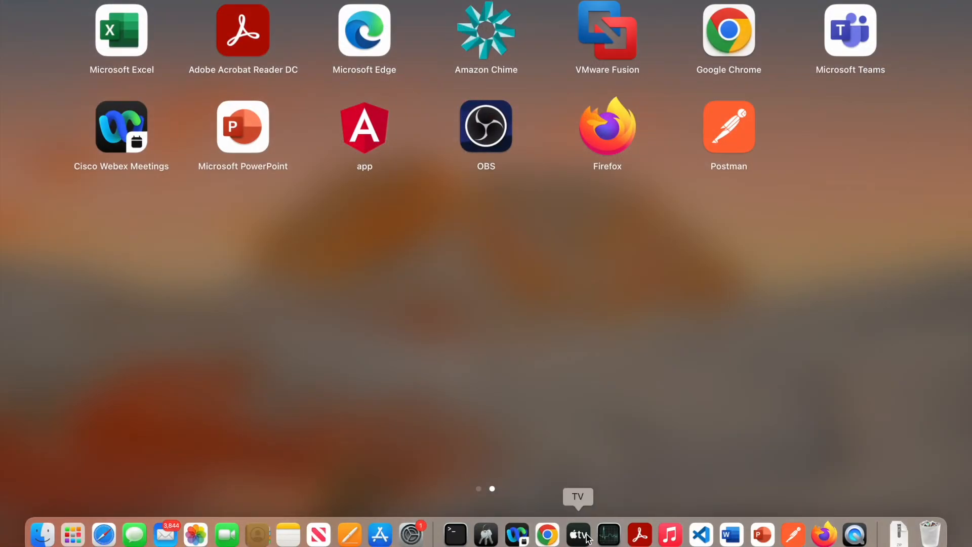
left_click(549, 532)
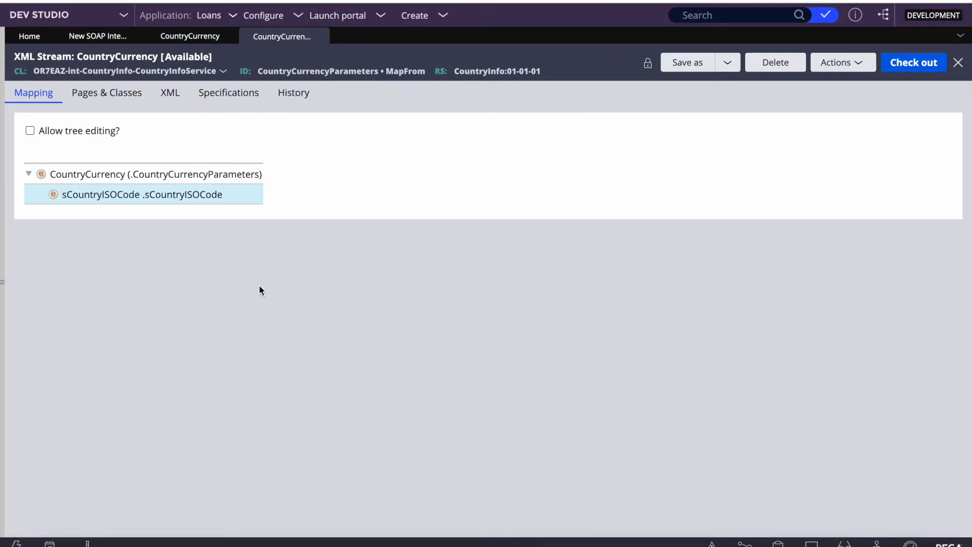
Recheck the sCountryISOCode element's mapping without changing it, and open the Parse XML rule used by the CountryCurrency connector's response parameters
left_click(102, 200)
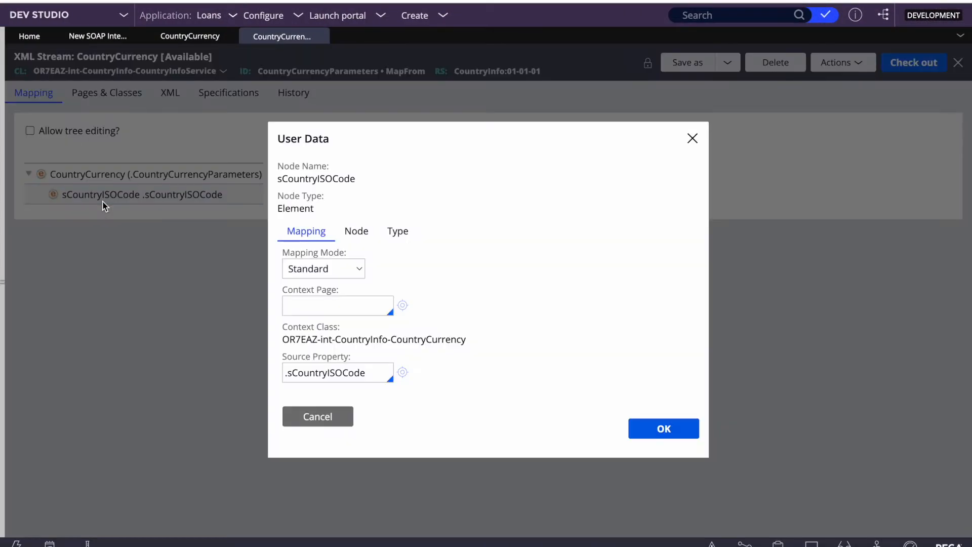
left_click(303, 413)
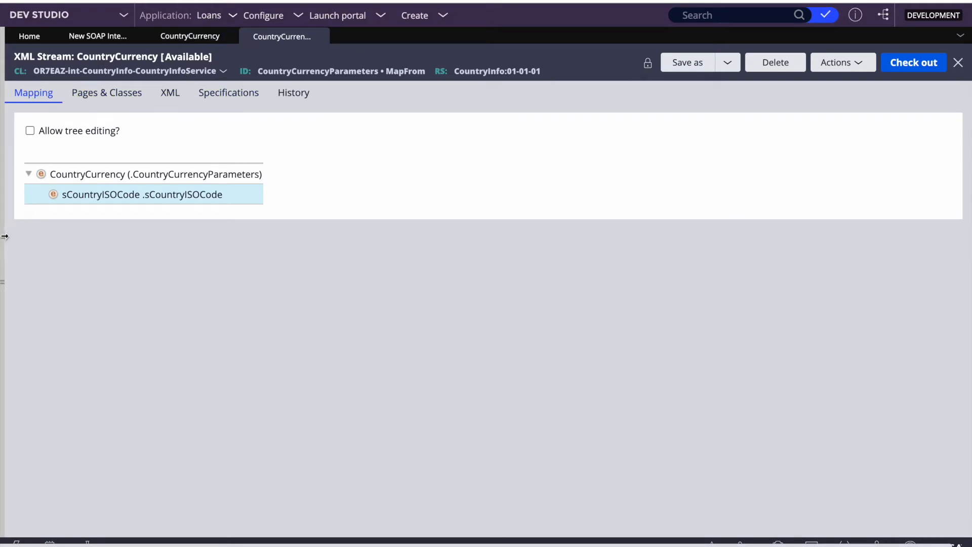
left_click(160, 39)
left_click(164, 123)
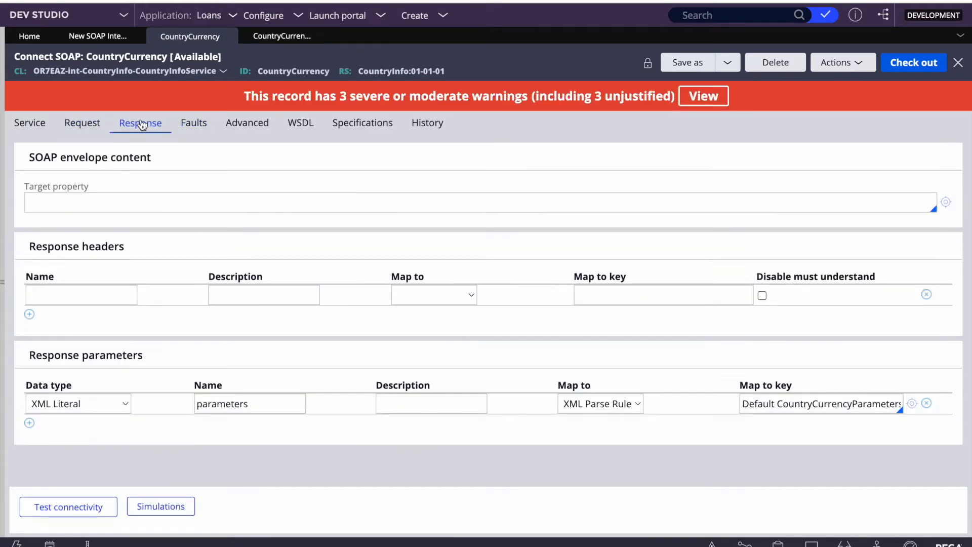
left_click(914, 404)
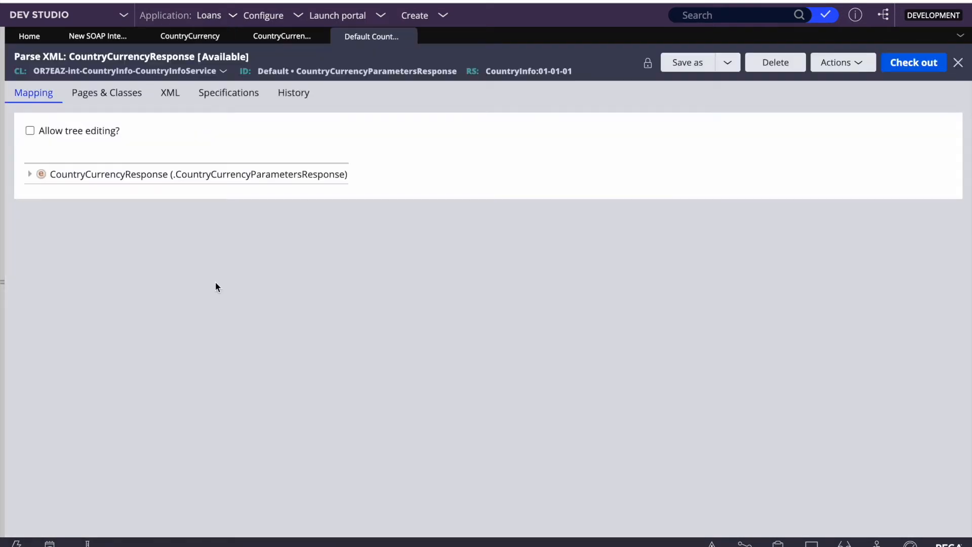
Expand CountryCurrencyResponse and CountryCurrencyResult in the mapping tree and inspect the sName element's mapping, leaving it unchanged
left_click(29, 174)
left_click(42, 195)
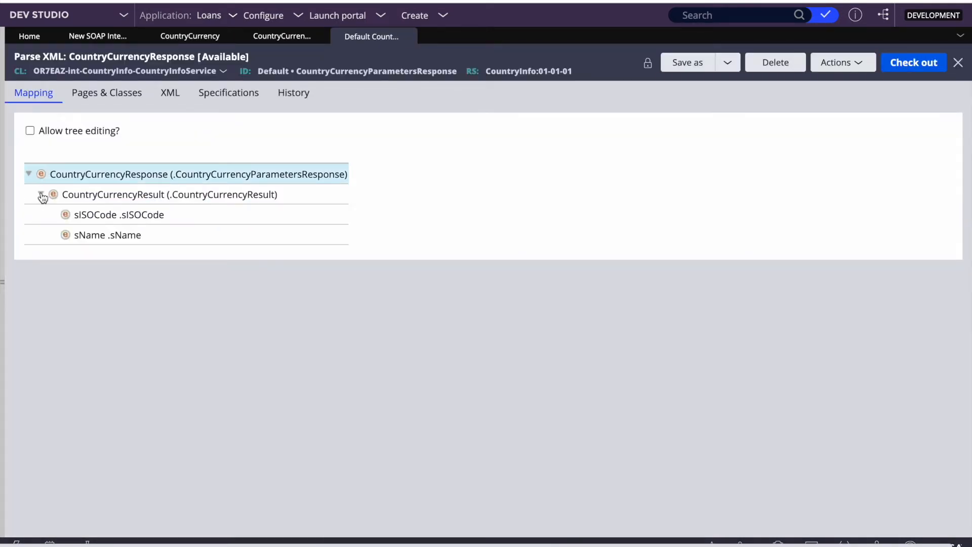
left_click(98, 241)
double_click(98, 240)
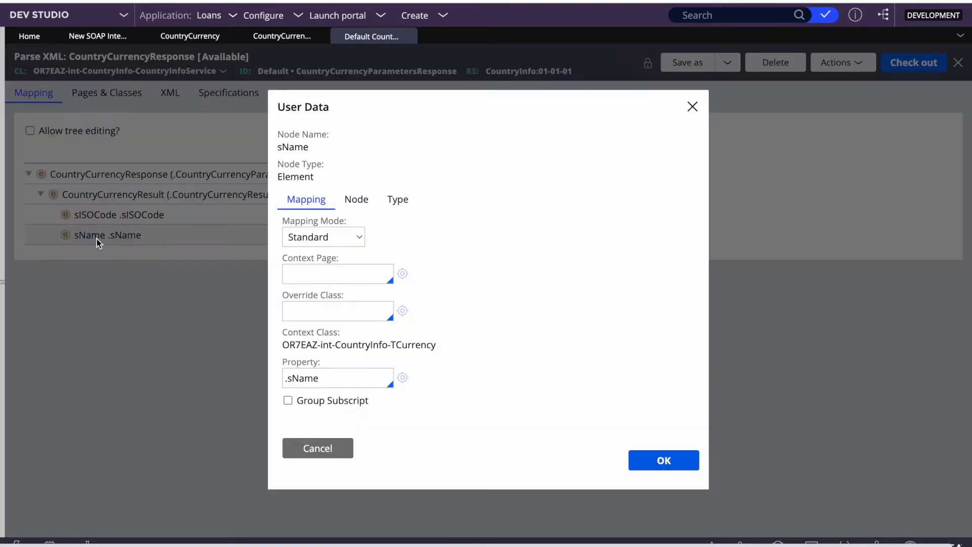
left_click(318, 448)
List the Connect SOAP instances from the Integration-Connectors records, and return to the CountryCurrency connector
left_click(3, 271)
scroll(146, 281, "up", 5)
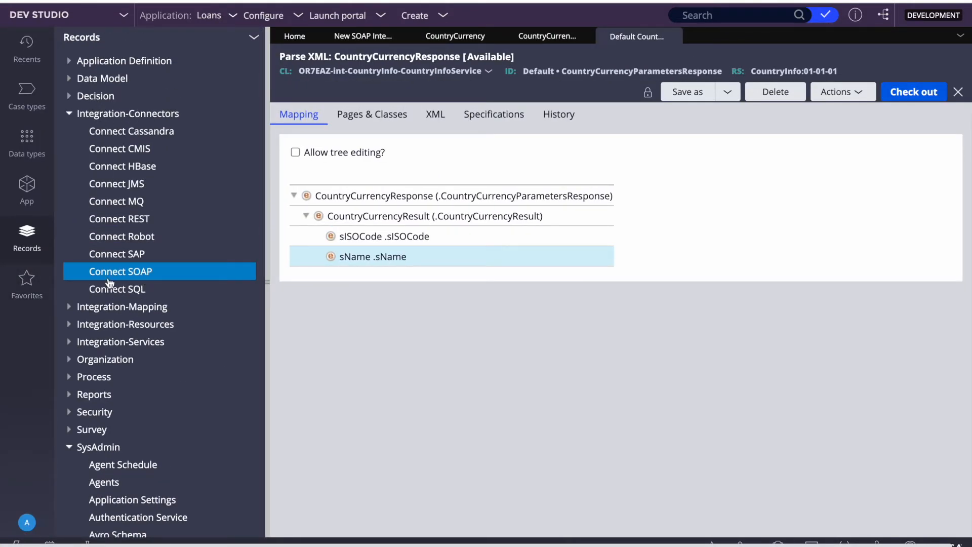
left_click(133, 274)
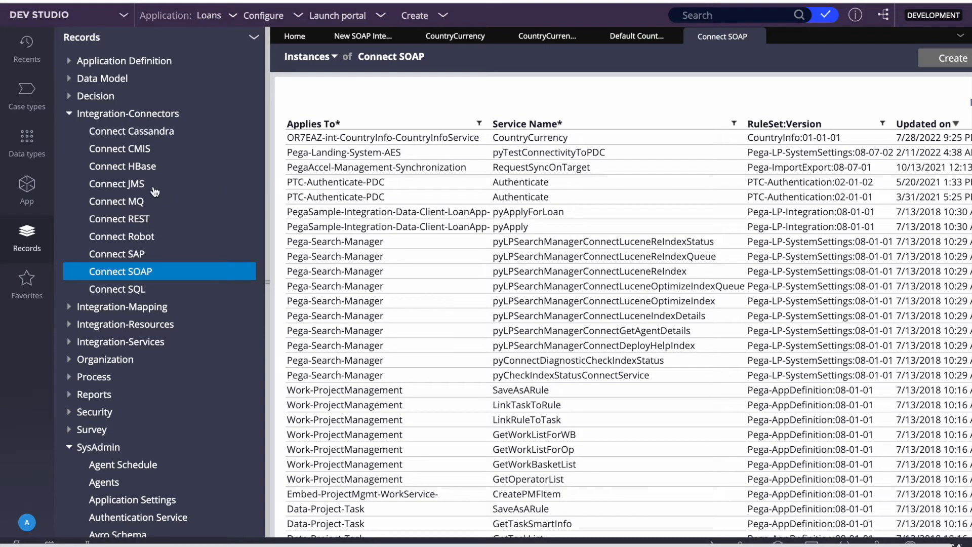
left_click(70, 115)
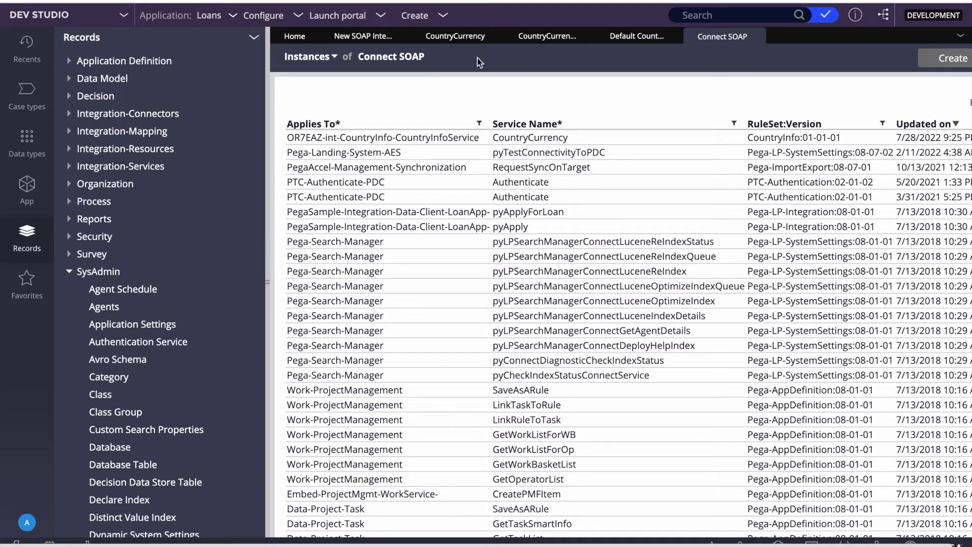
left_click(464, 40)
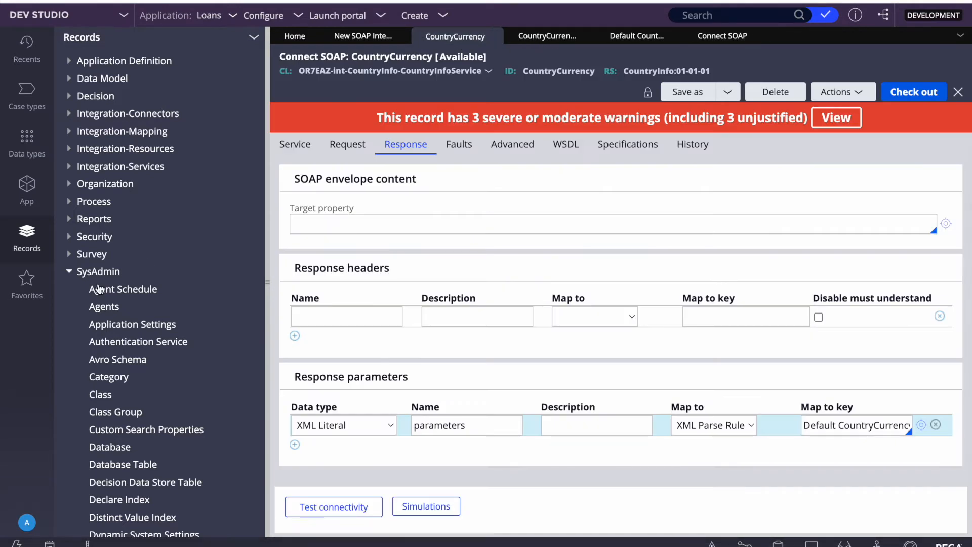
Review the Parse XML and XML Stream instances under the Integration-Mapping records, and close both lists
left_click(70, 270)
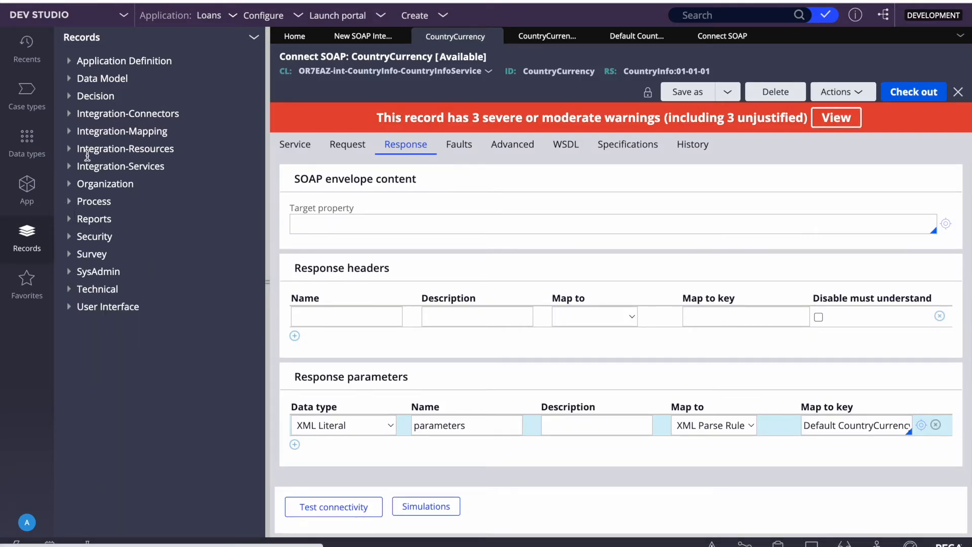
left_click(69, 132)
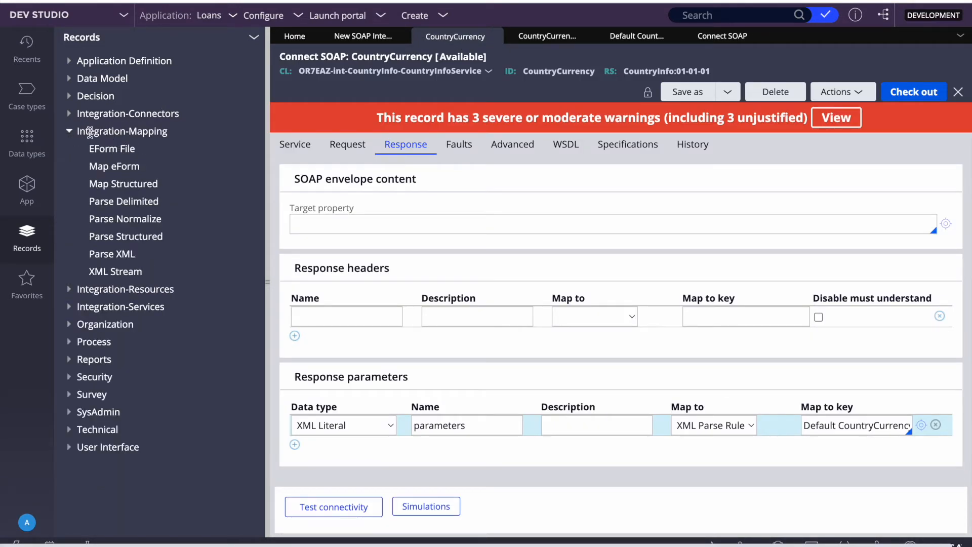
left_click(128, 257)
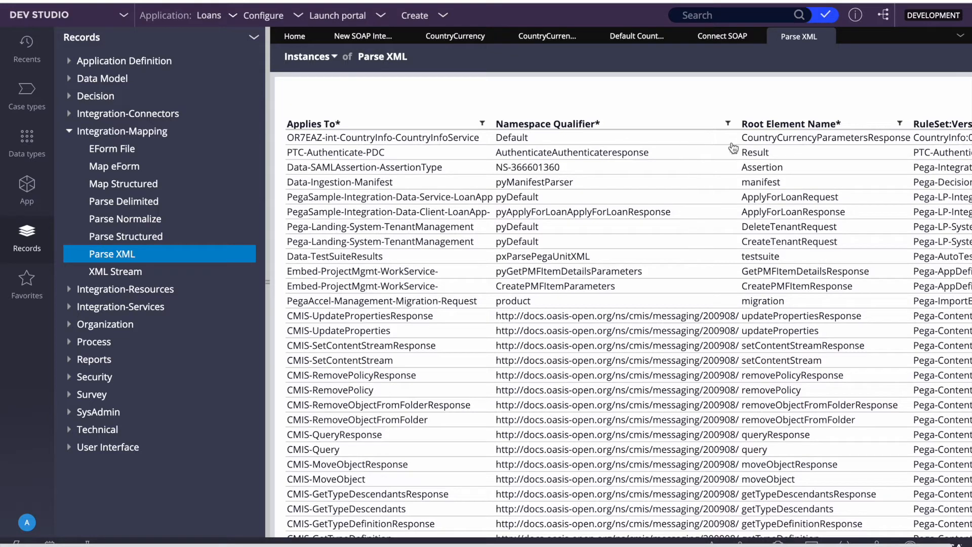
left_click(115, 272)
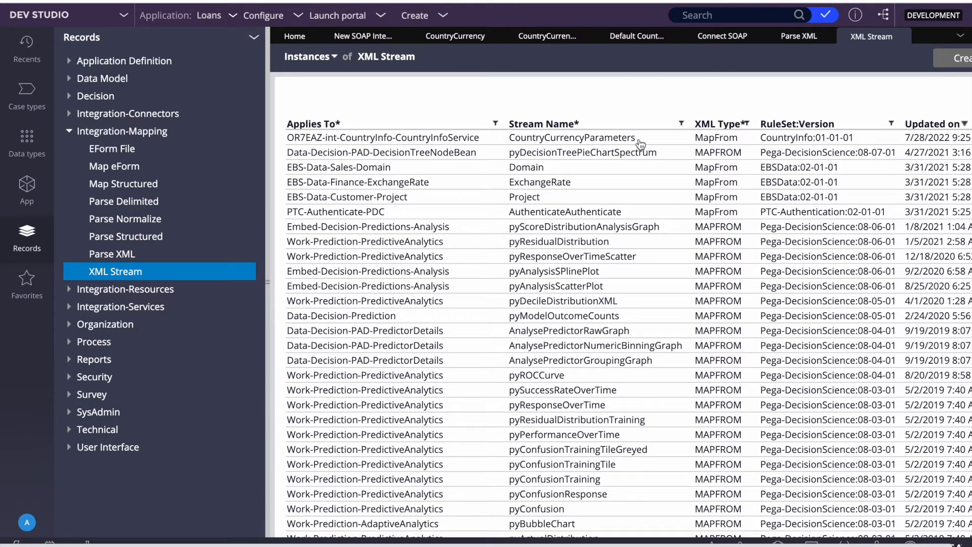
left_click(902, 38)
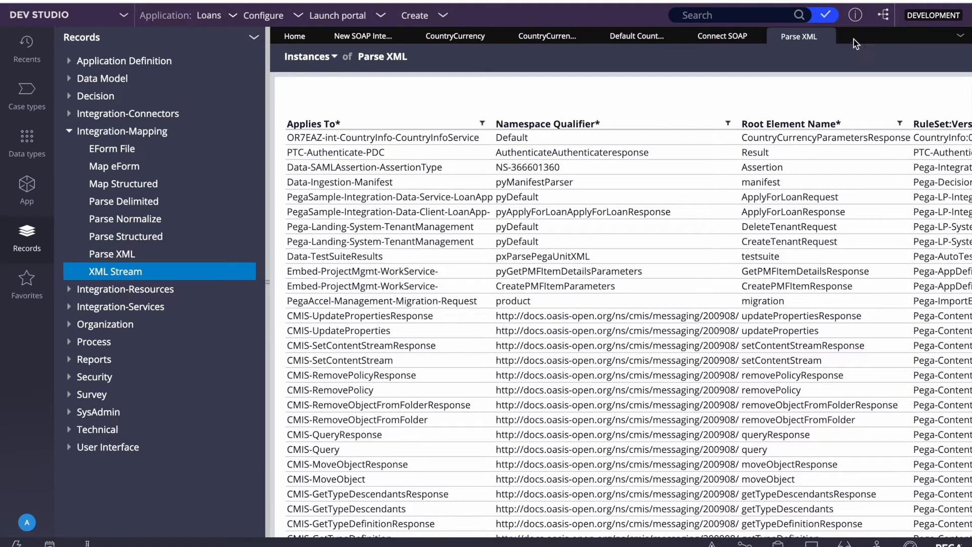
left_click(828, 37)
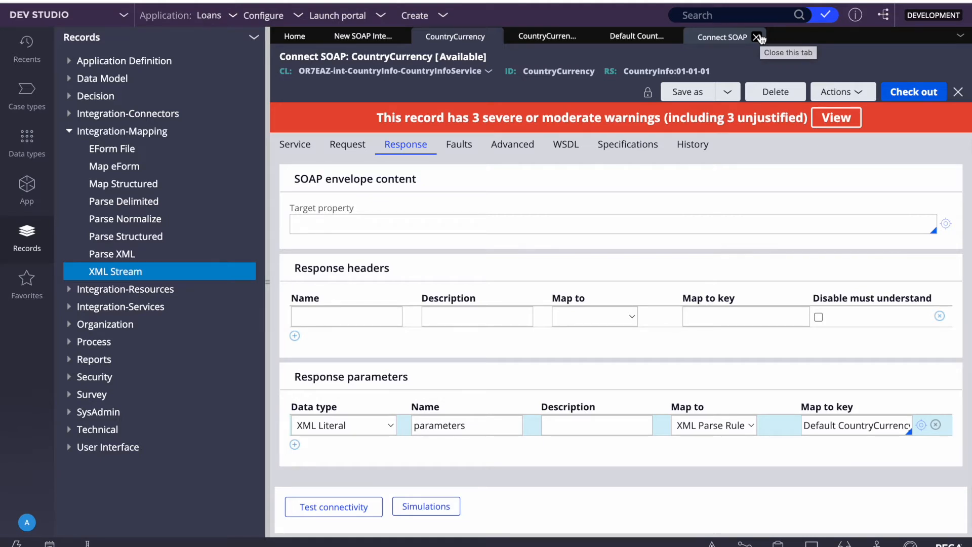
Review the CountryCurrency connector's ID and service properties, and collapse the Integration-Mapping records
left_click(758, 38)
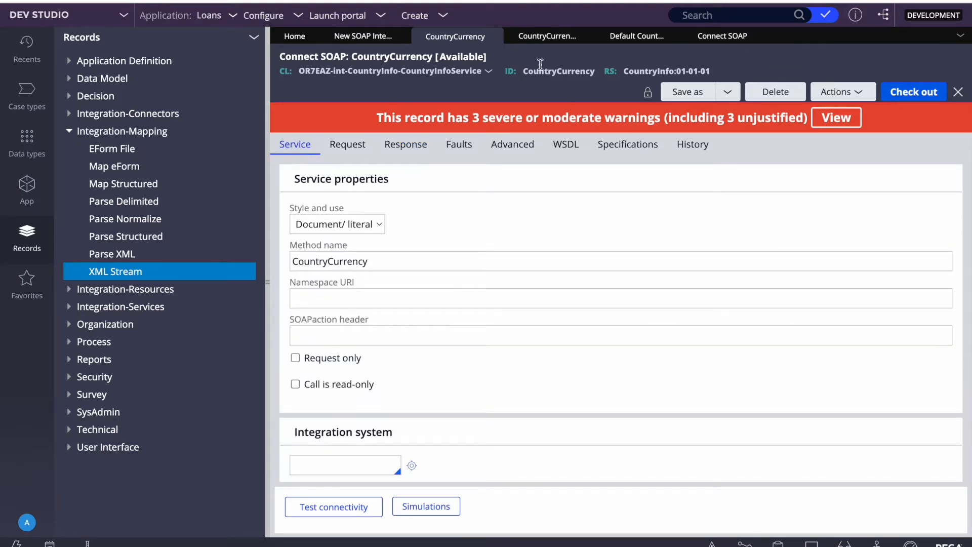
double_click(566, 72)
left_click(70, 134)
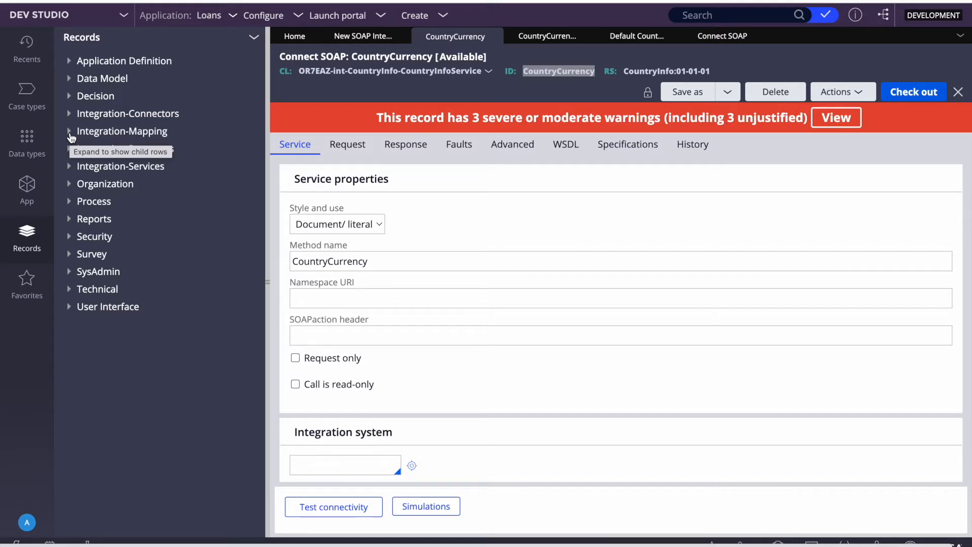
Switch to the application's class explorer and show the OR7EAZ-Data class
left_click(11, 191)
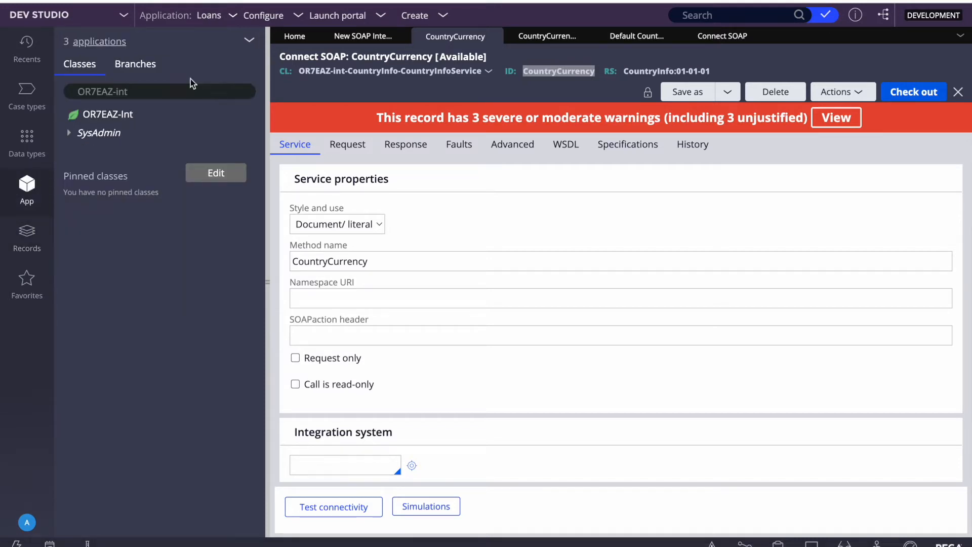
double_click(150, 88)
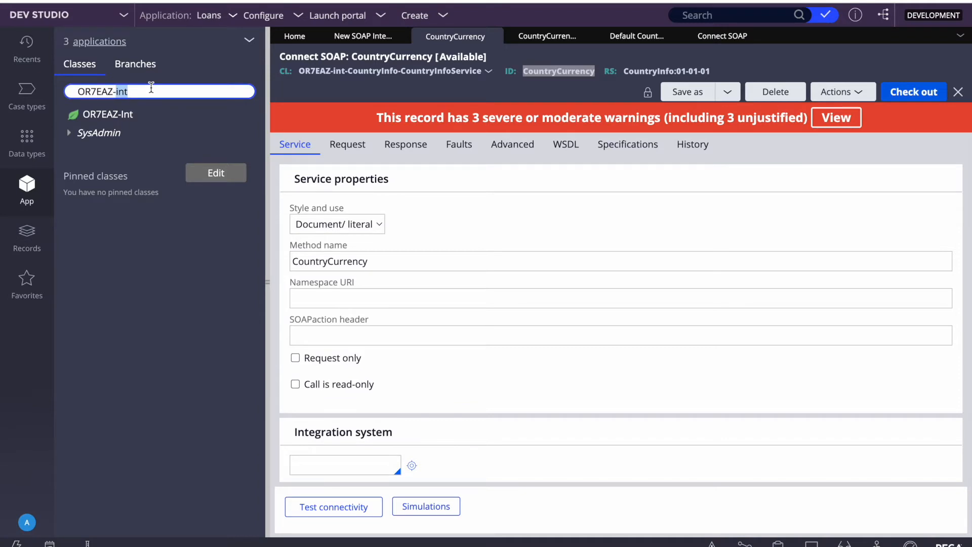
key("BackSpace")
type("at")
type("data")
left_click(127, 123)
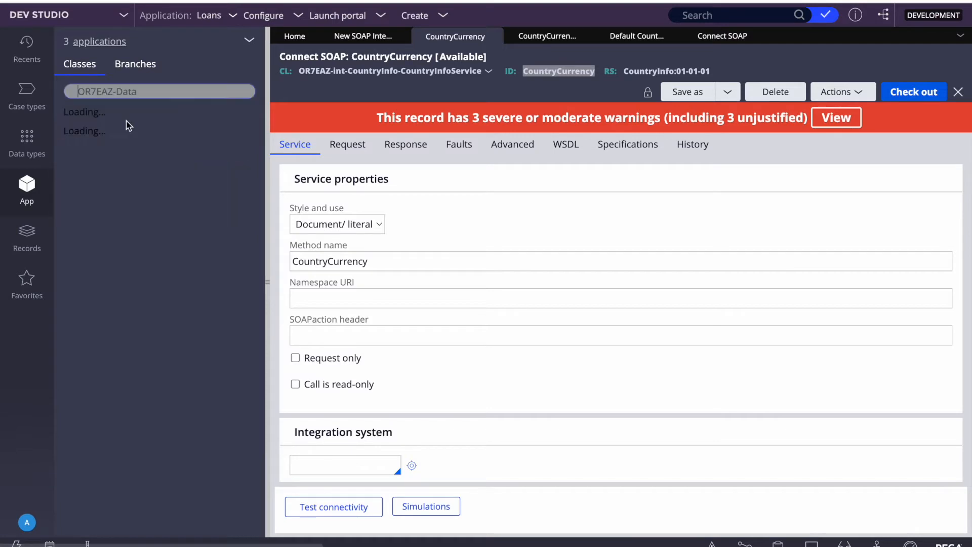
Start creating a SysAdmin Class record under the OR7EAZ-Data class
right_click(127, 120)
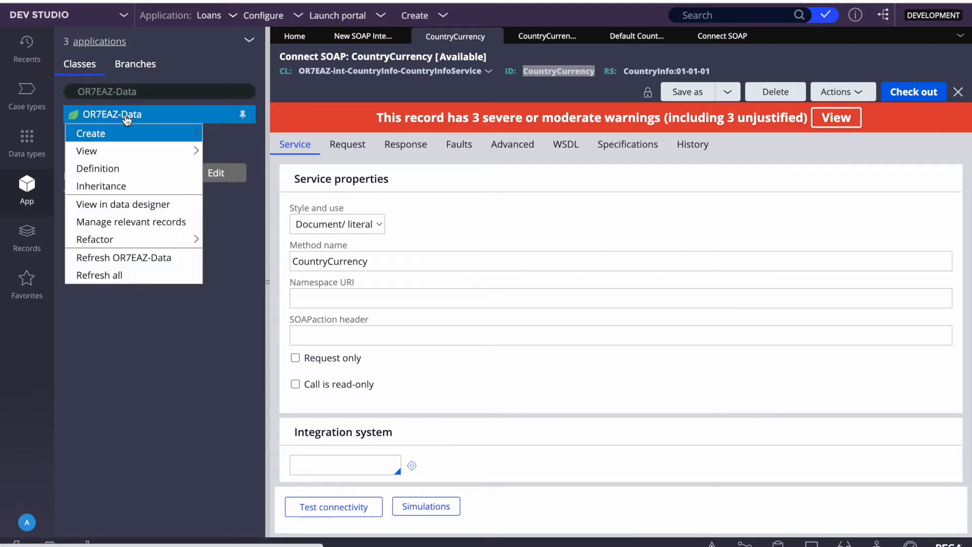
mouse_move(126, 134)
mouse_move(240, 153)
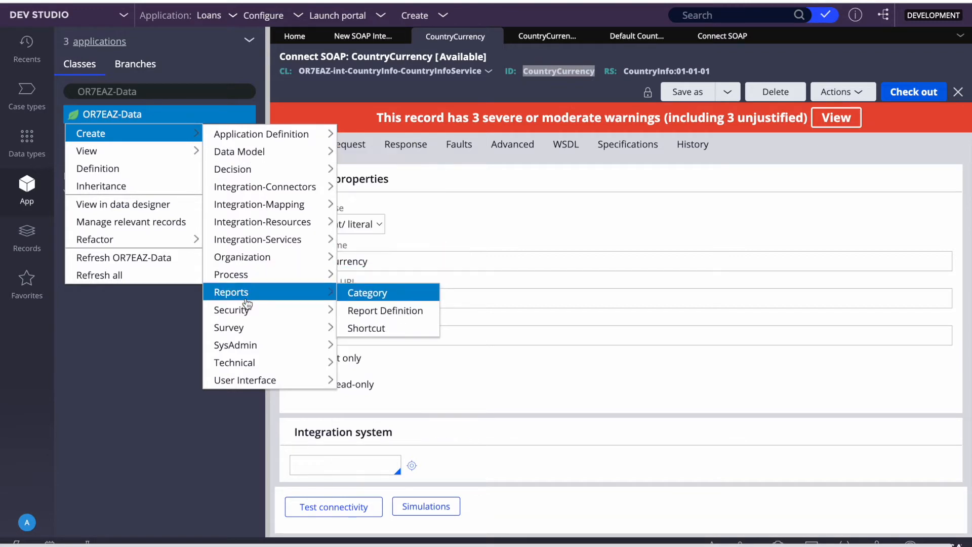
mouse_move(261, 345)
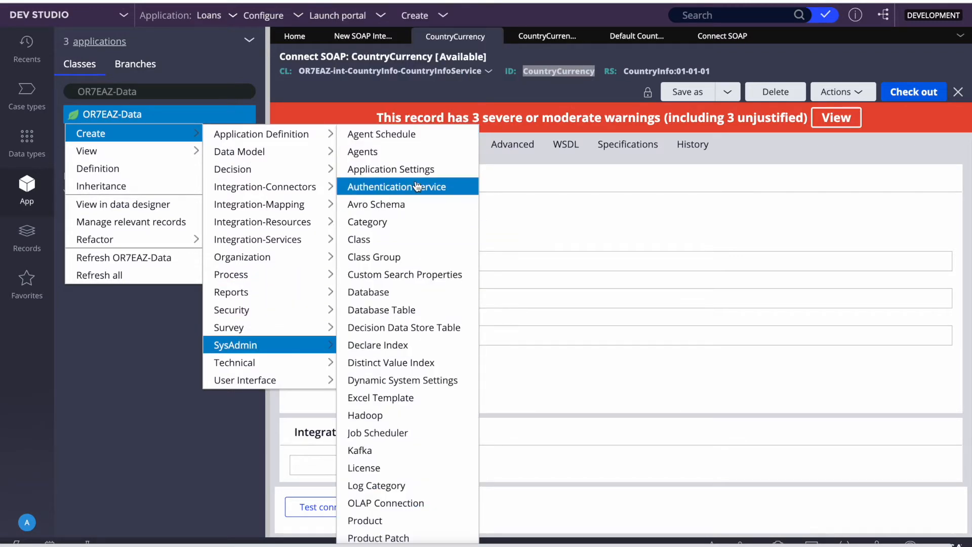
left_click(363, 241)
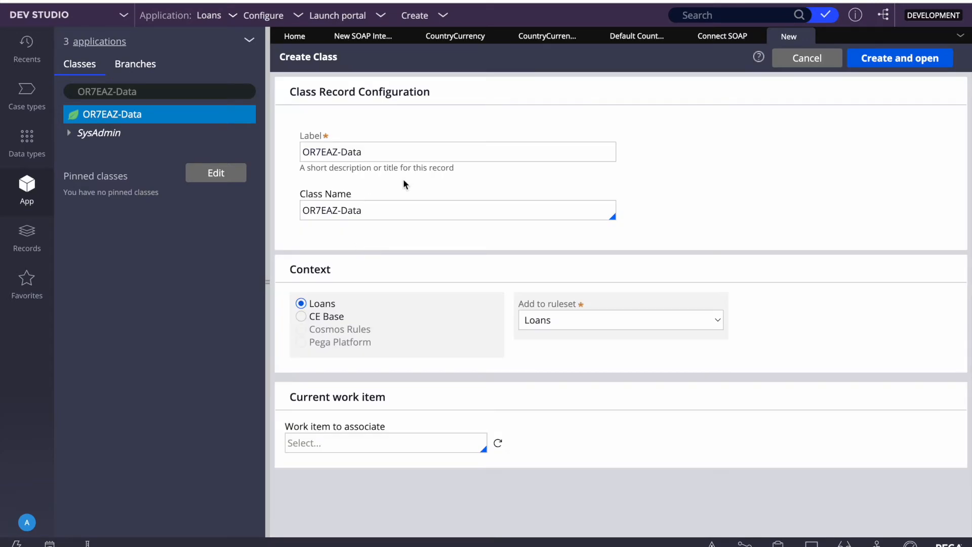
Set the new class's name to OR7EAZ-Data-Countryinfo
left_click(378, 212)
type("=countryinfo")
key("Delete")
type("-")
key("Left")
key("BackSpace")
type("C")
key("Right")
key("Right")
key("Right")
key("Delete")
type("I")
Keep Loans as the context, add the class to the CountryInfo ruleset, and create and open it
left_click(301, 316)
left_click(301, 303)
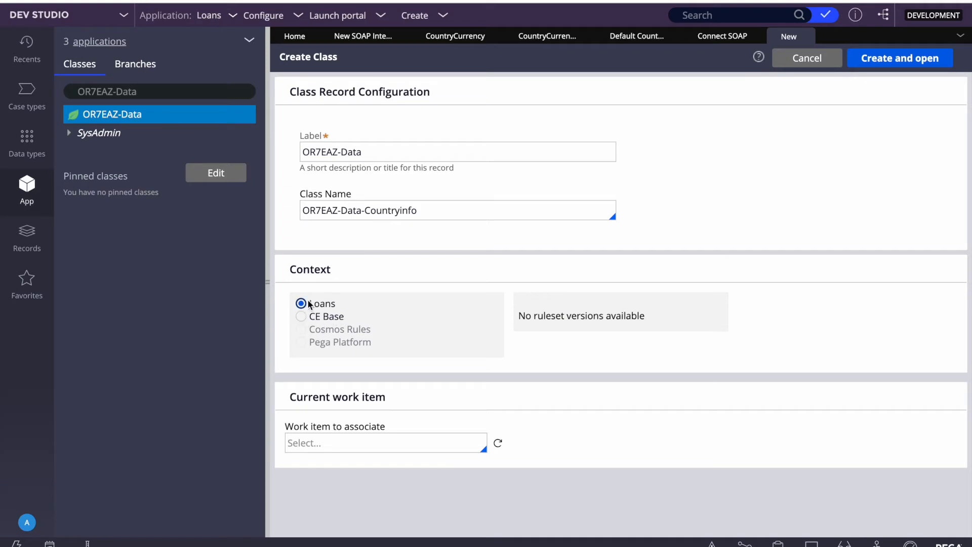
left_click(579, 326)
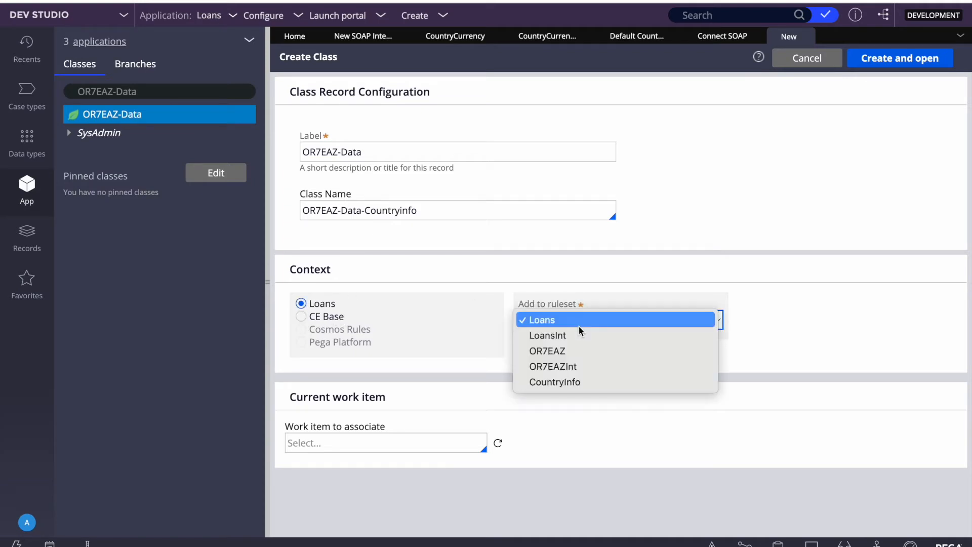
left_click(557, 381)
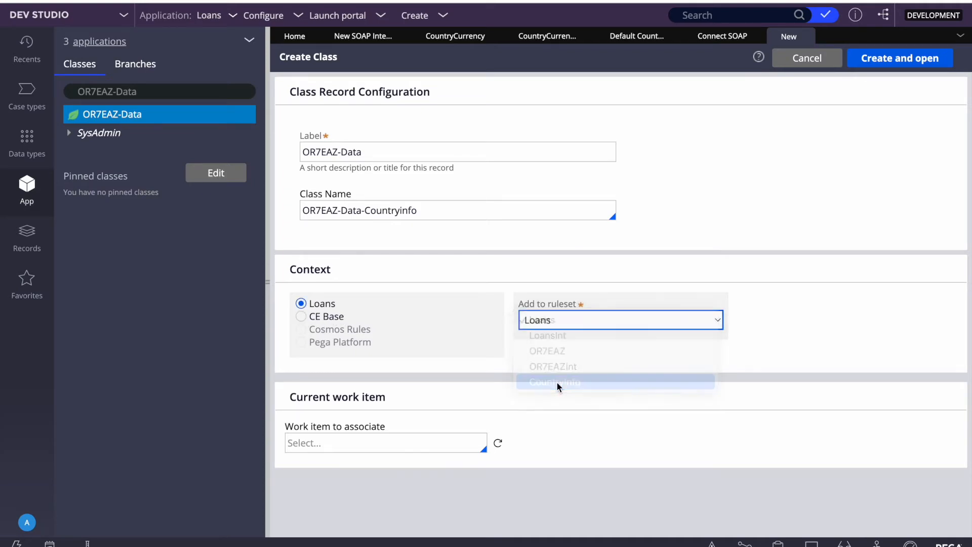
left_click(880, 72)
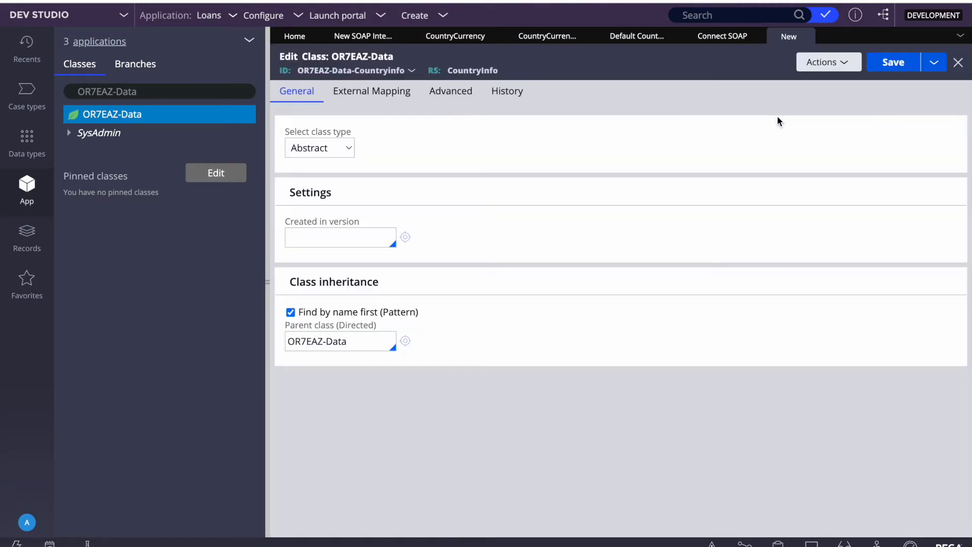
Set the class's Created in version to 01-01-01 and try to save it
left_click(358, 233)
type("01-01-01")
left_click(893, 62)
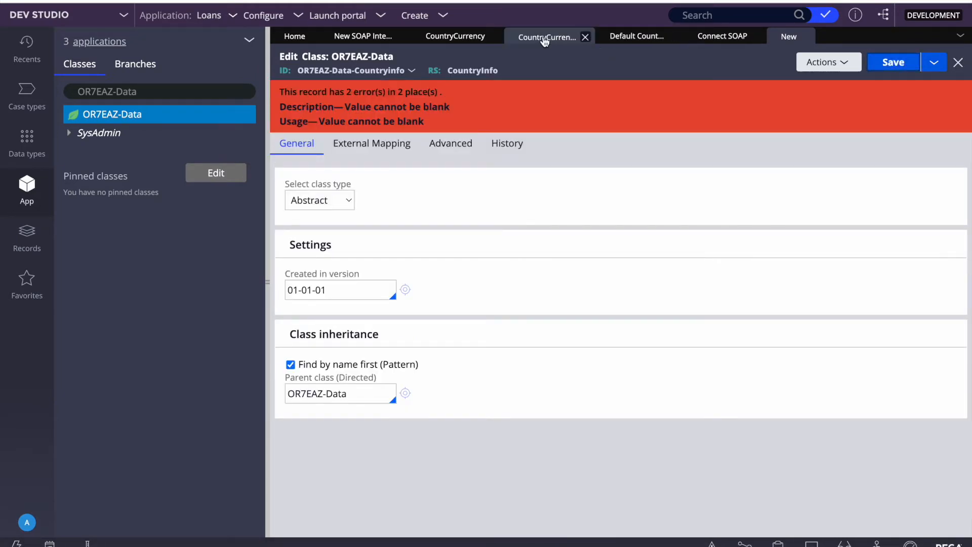
Enter countryinfo as both the Description and Usage in the class's documentation, and save the class
left_click(508, 145)
left_click(375, 254)
type("countryinfo")
left_click(386, 351)
type("countryinfo")
left_click(894, 69)
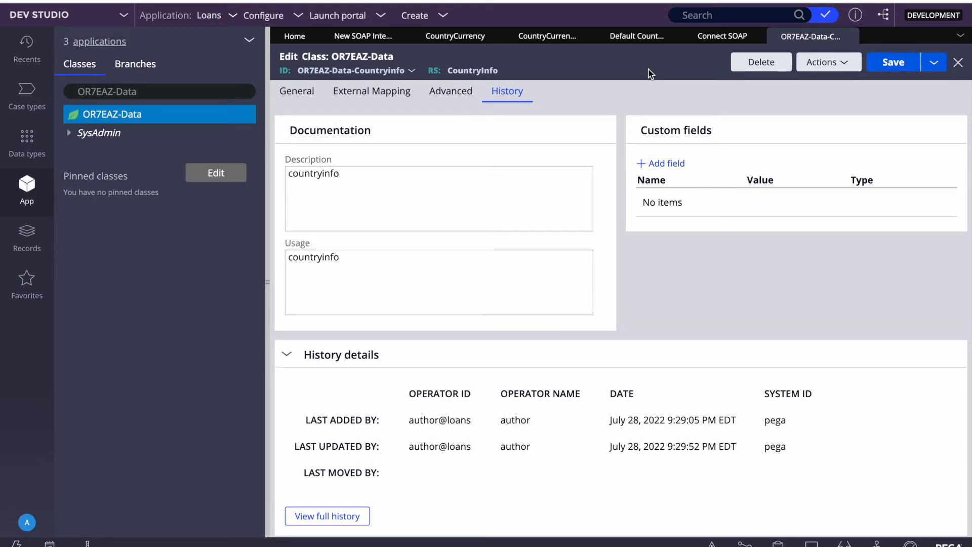
Revisit the CountryCurrencyParameters XML Stream and CountryCurrency connector rules, and refresh the OR7EAZ-Data class list to find the Countryinfo class
left_click(546, 37)
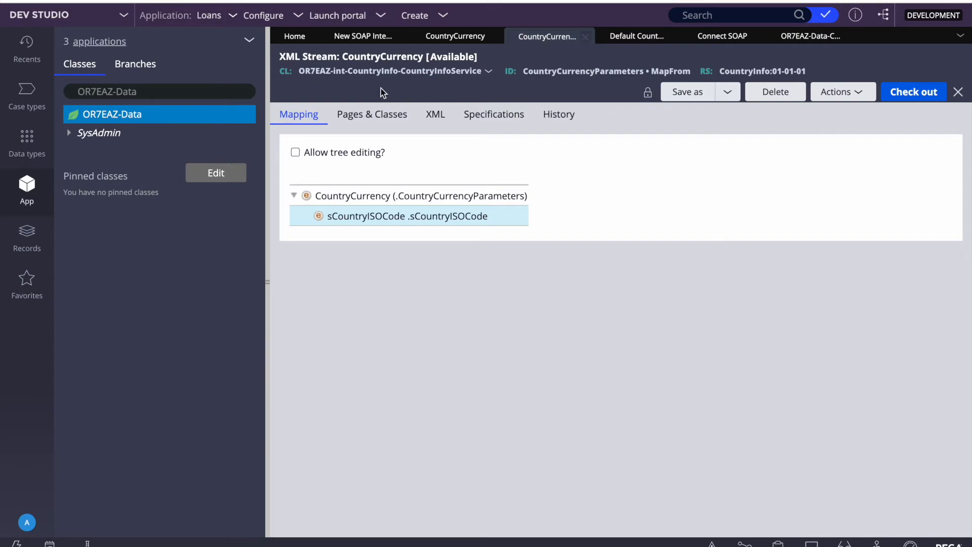
left_click(449, 39)
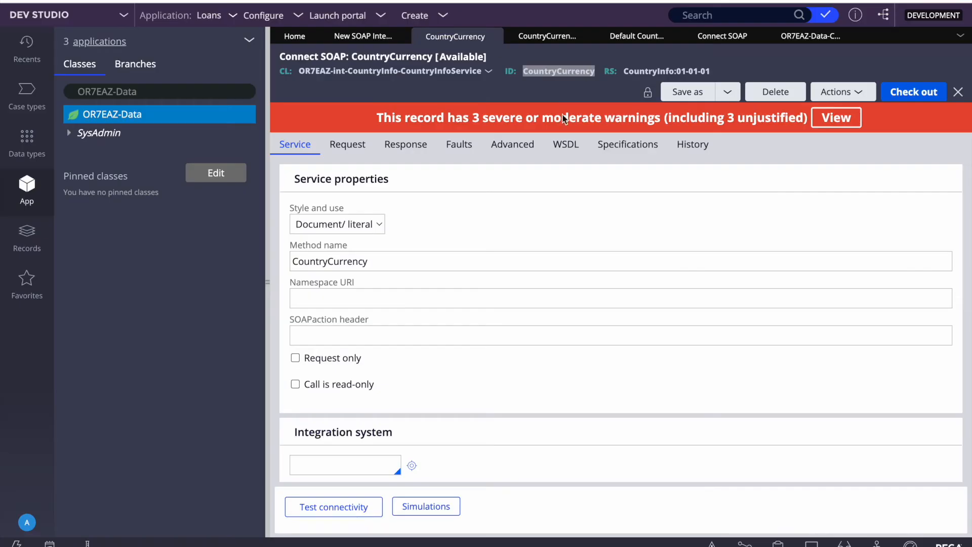
left_click(799, 39)
left_click(150, 87)
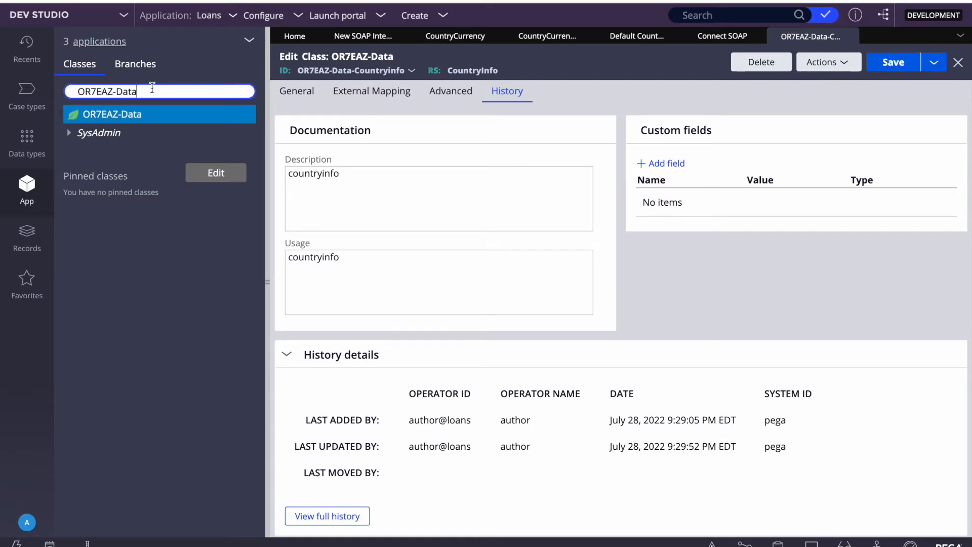
key("Return")
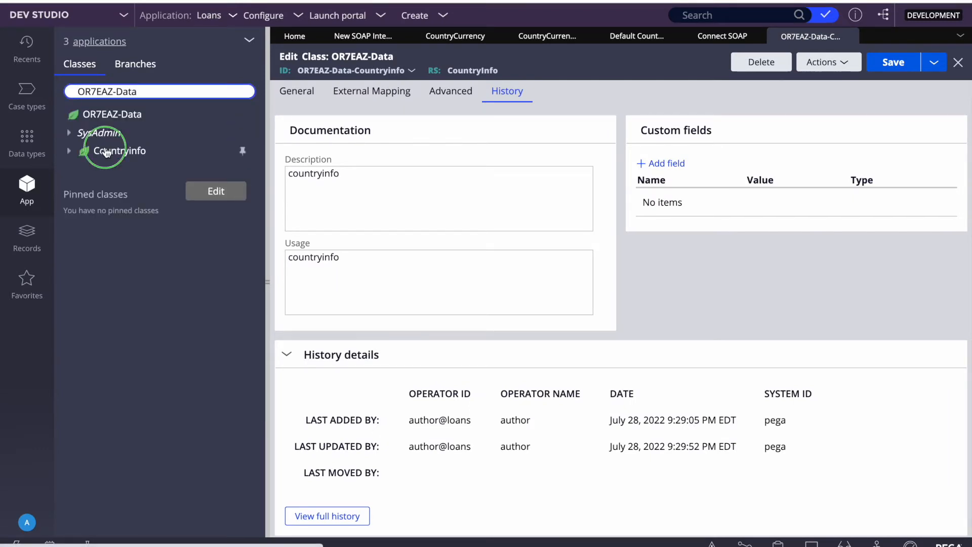
Start a new data page record for the Countryinfo class
right_click(107, 150)
mouse_move(172, 173)
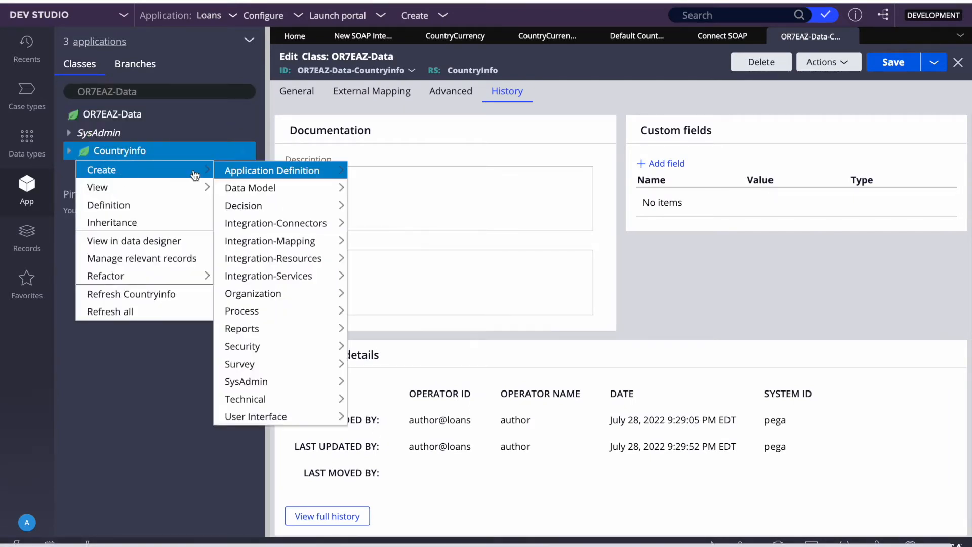
mouse_move(256, 189)
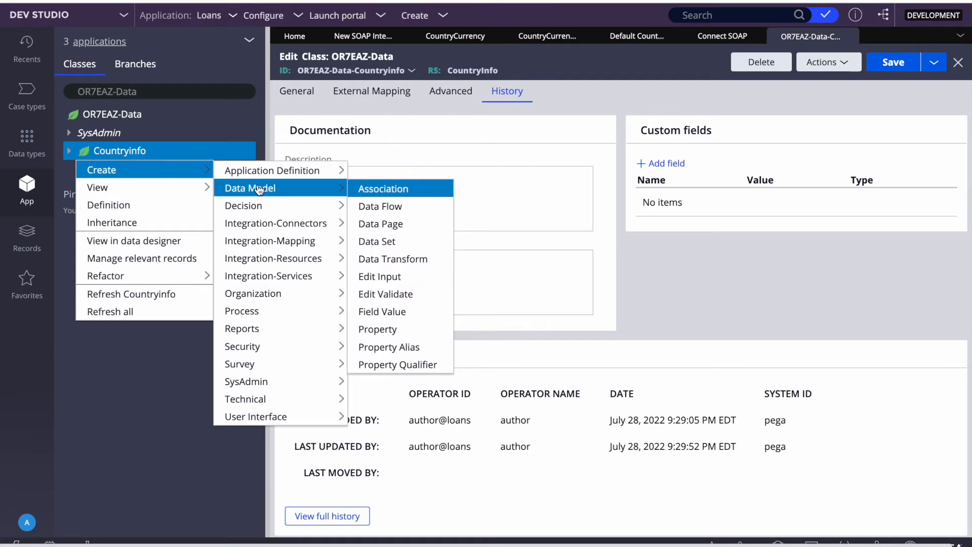
left_click(395, 225)
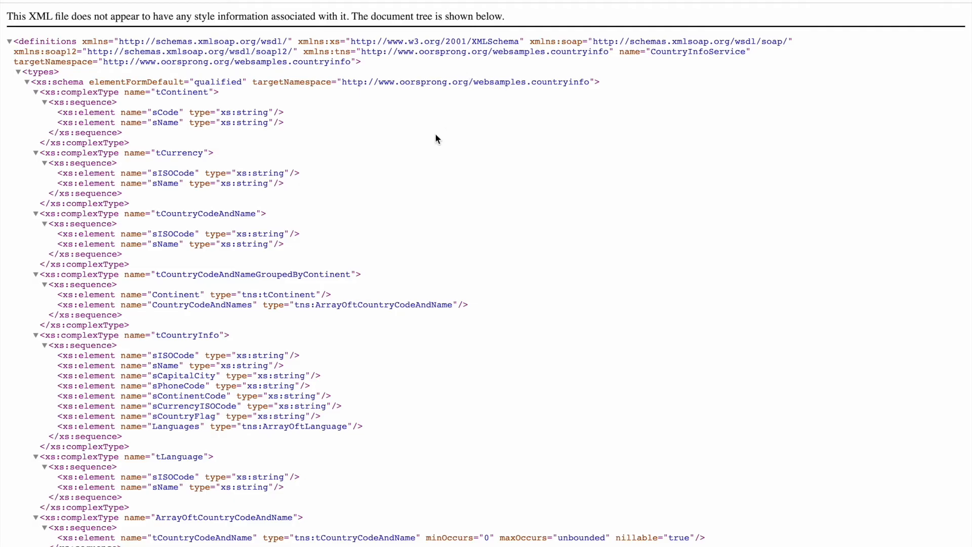
Switch to Postman to review the Currency for a Country request and response, and return to Dev Studio in Chrome
key("F4")
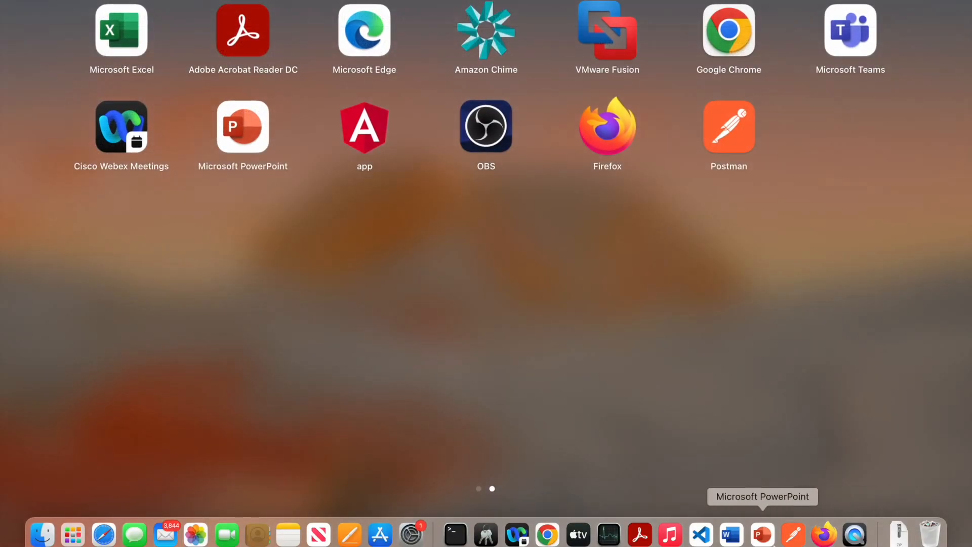
left_click(793, 535)
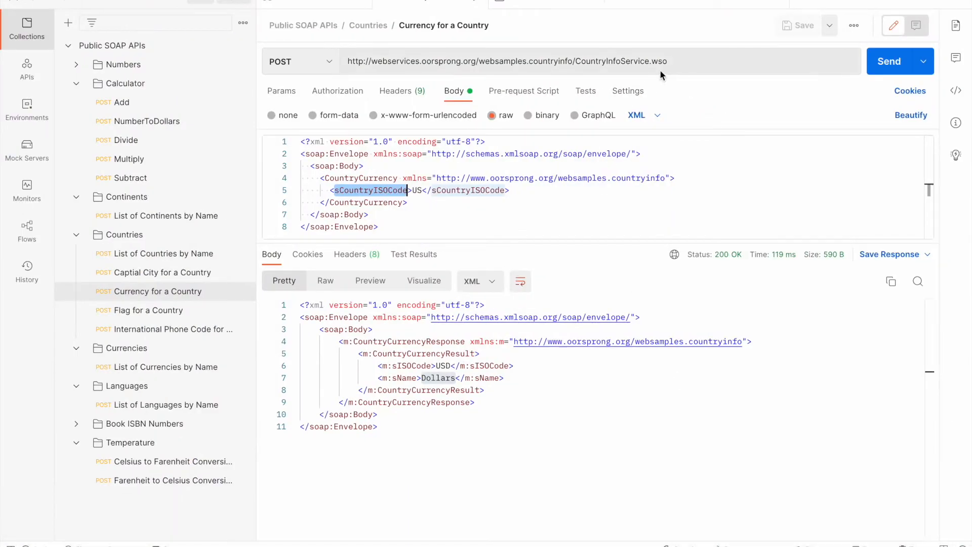
key("F4")
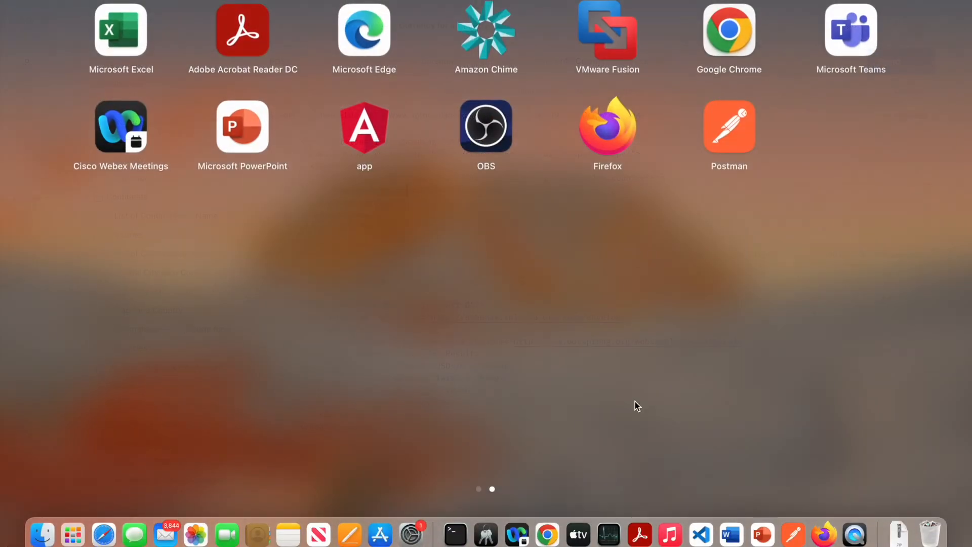
left_click(561, 534)
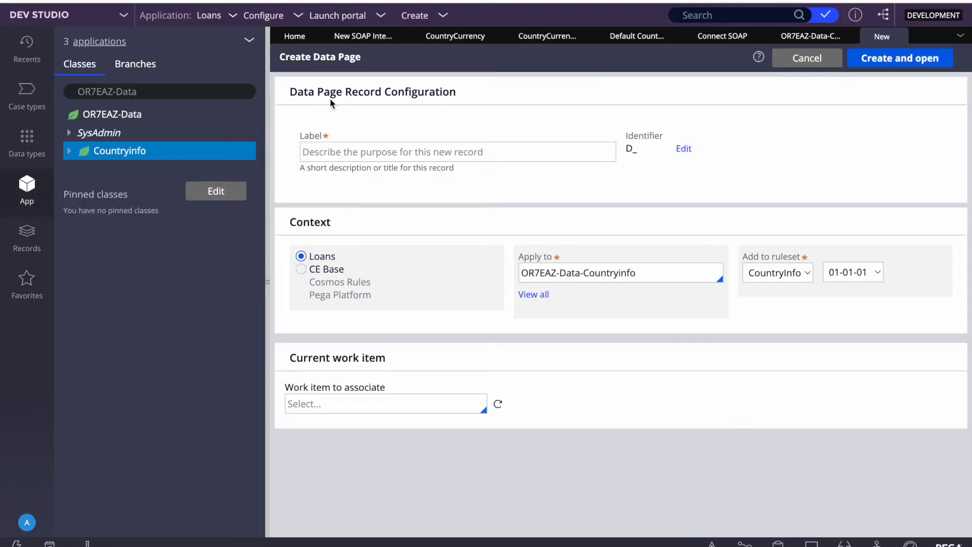
Label the data page CountryCurrency to match the SOAP connector's name, and create and open it in the CountryInfo ruleset
left_click(455, 36)
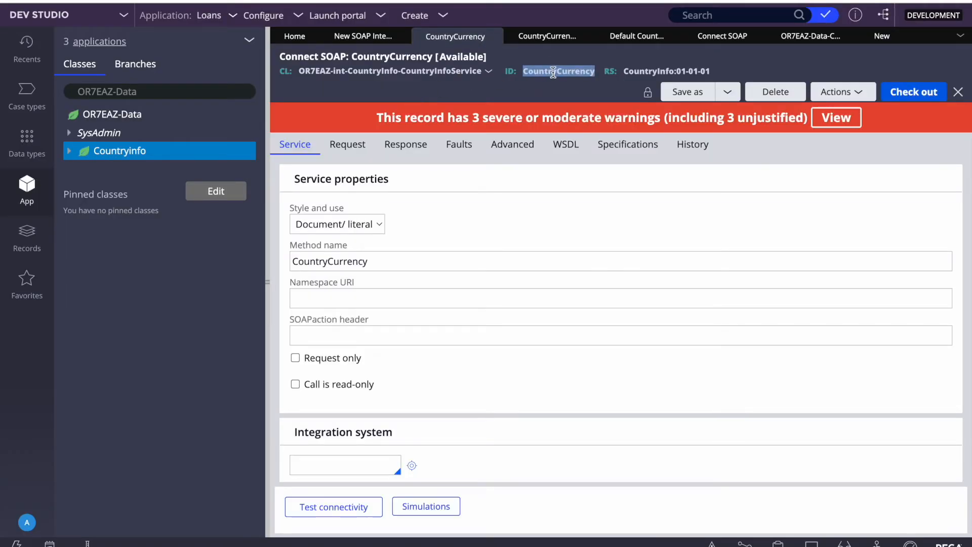
left_click(883, 36)
left_click(390, 152)
type("CountryCurrency")
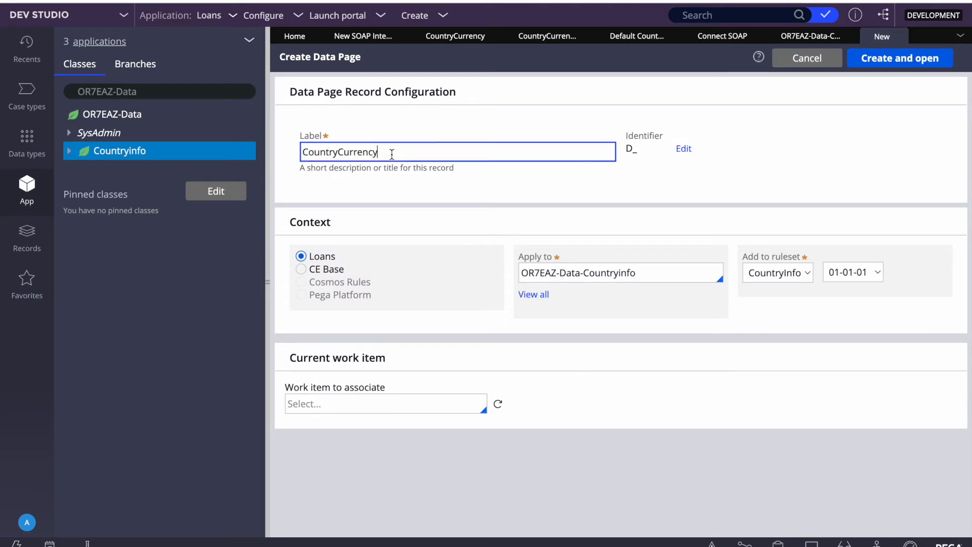
left_click(267, 282)
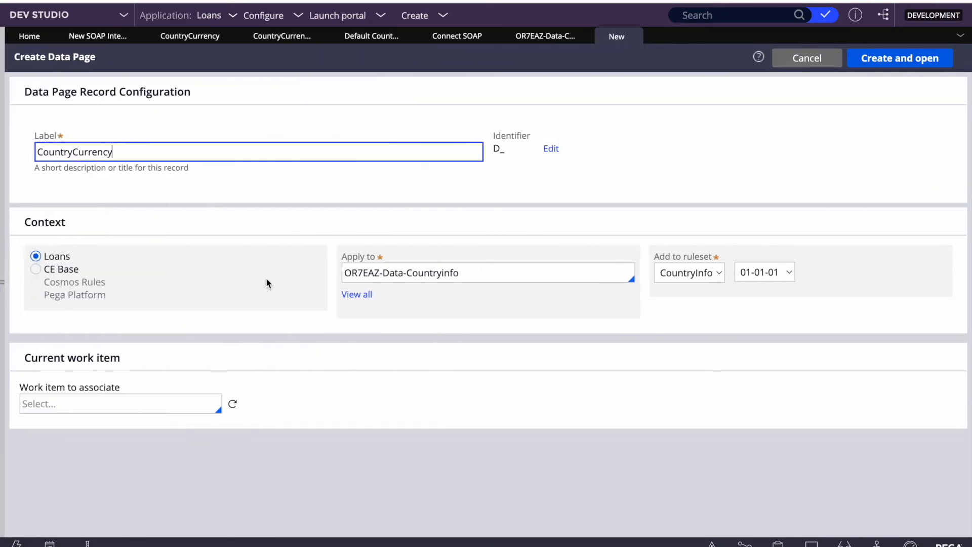
left_click(482, 387)
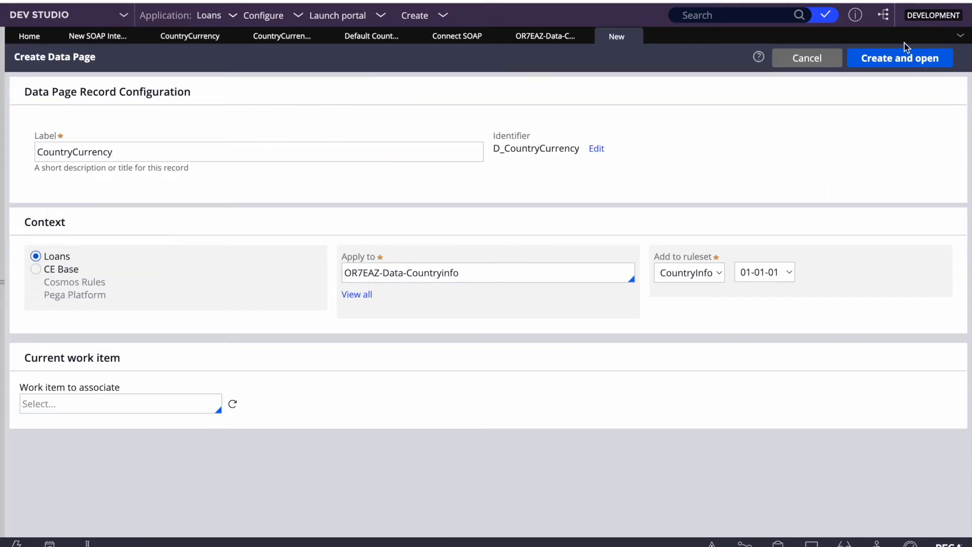
left_click(906, 58)
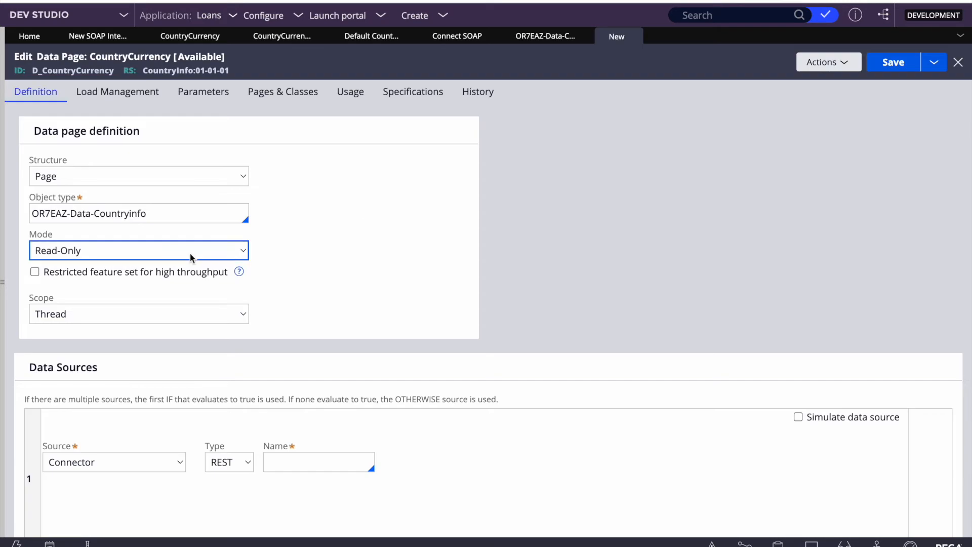
Set the data page's connector source type to SOAP and its name to CountryCurrency
scroll(188, 361, "down", 2)
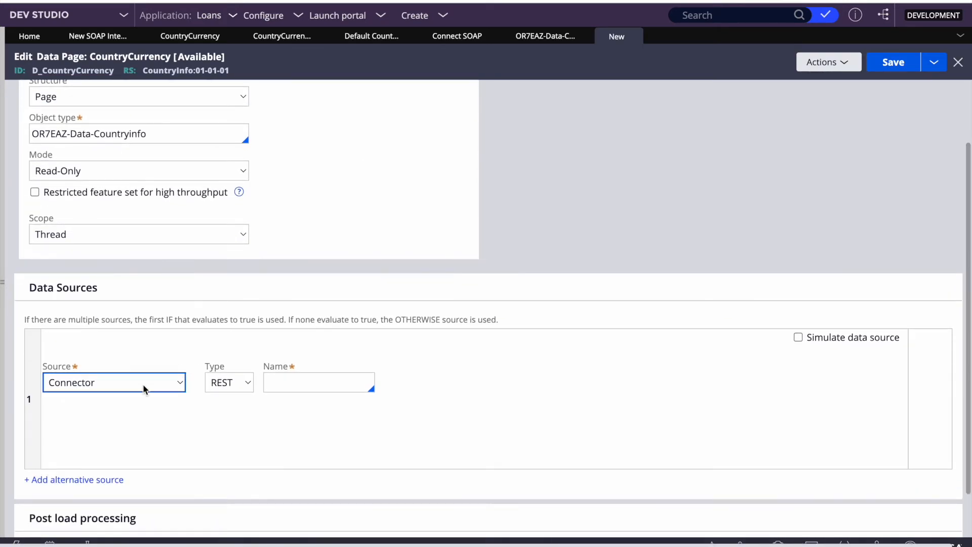
left_click(220, 384)
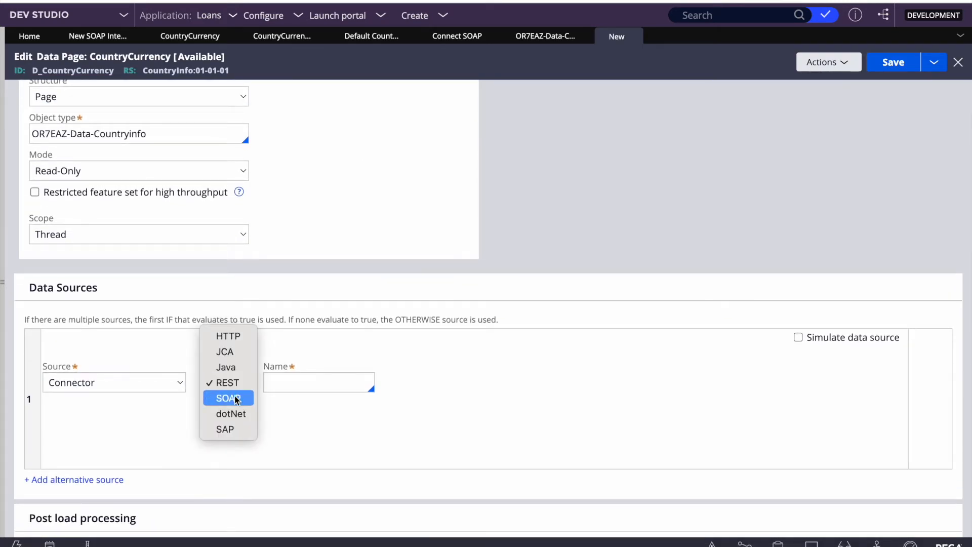
left_click(237, 400)
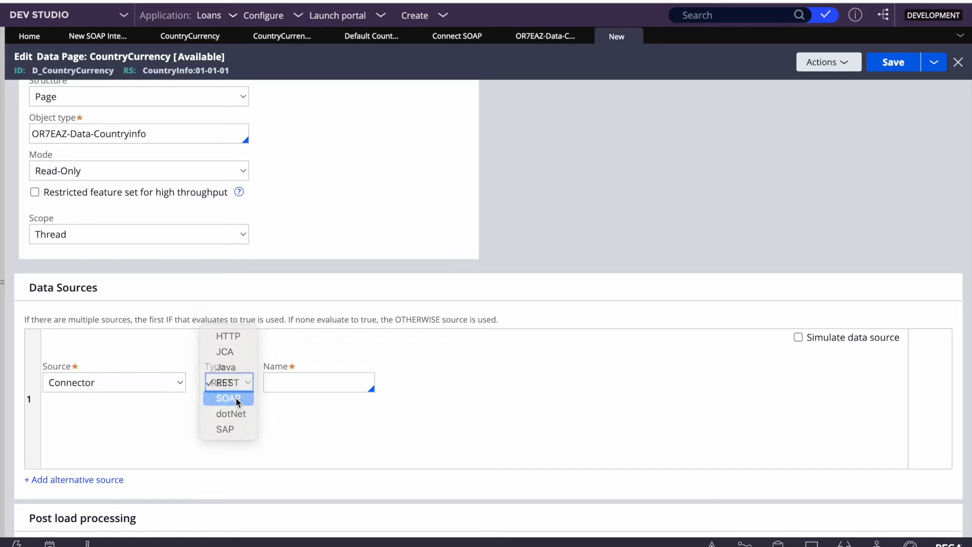
left_click(313, 376)
left_click(306, 378)
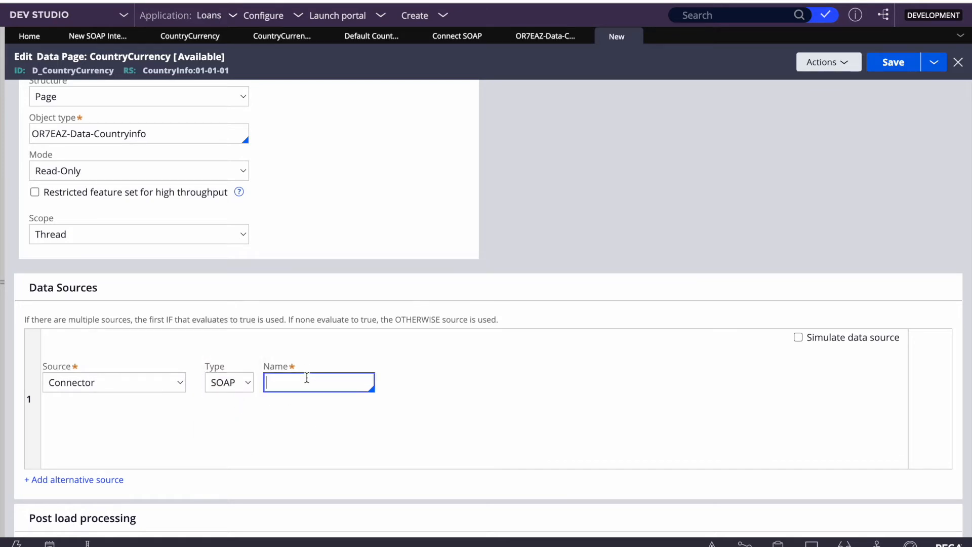
type("CountryCurrency")
left_click(698, 250)
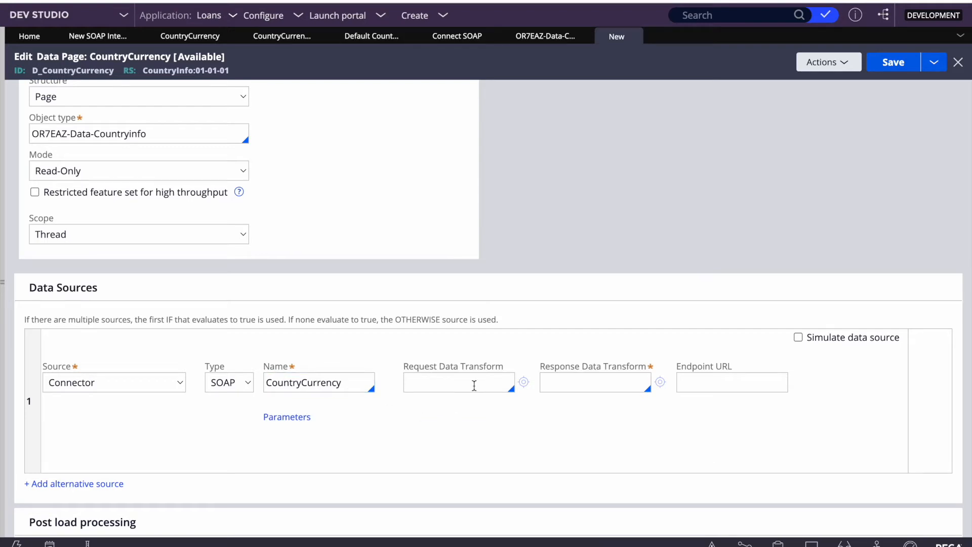
Enter CountryCurrencyReq as the data source's request data transform
left_click(732, 378)
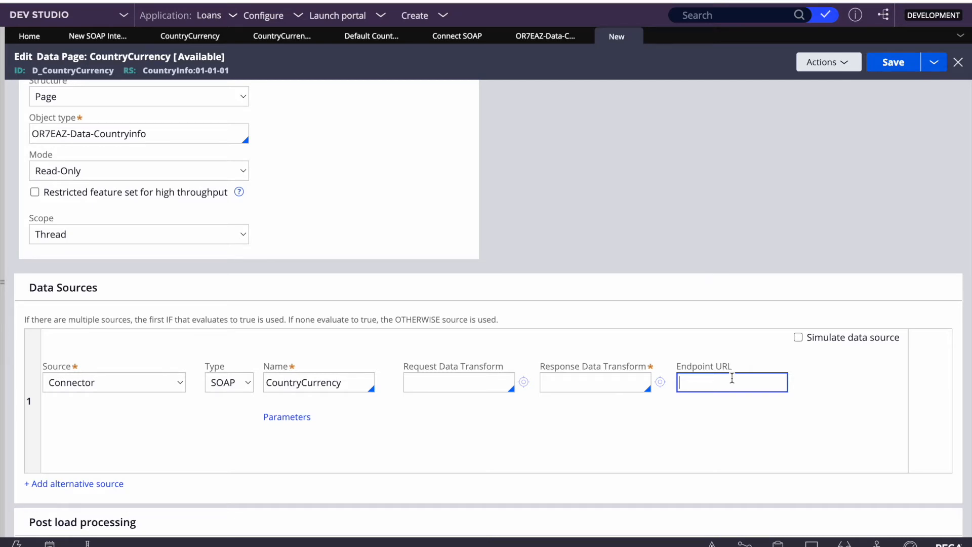
left_click(436, 384)
type("CountryCurrency")
type("Req")
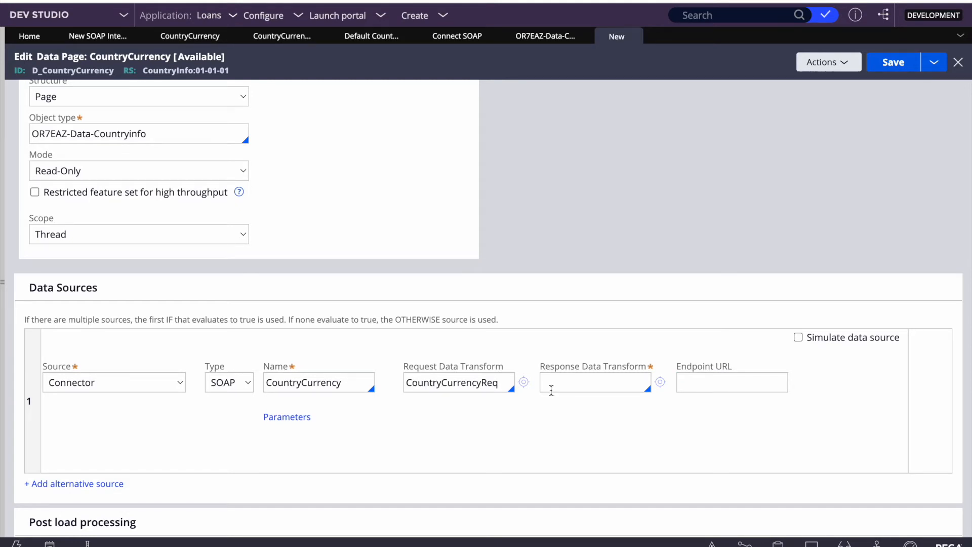
Open and discard the creation form for the CountryCurrencyReq data transform, and try to save the data page
left_click(524, 382)
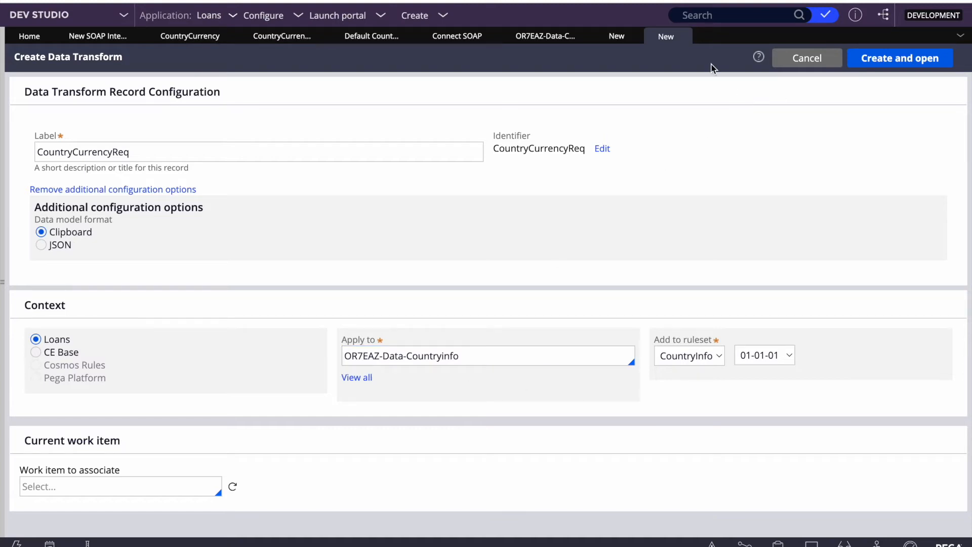
left_click(684, 37)
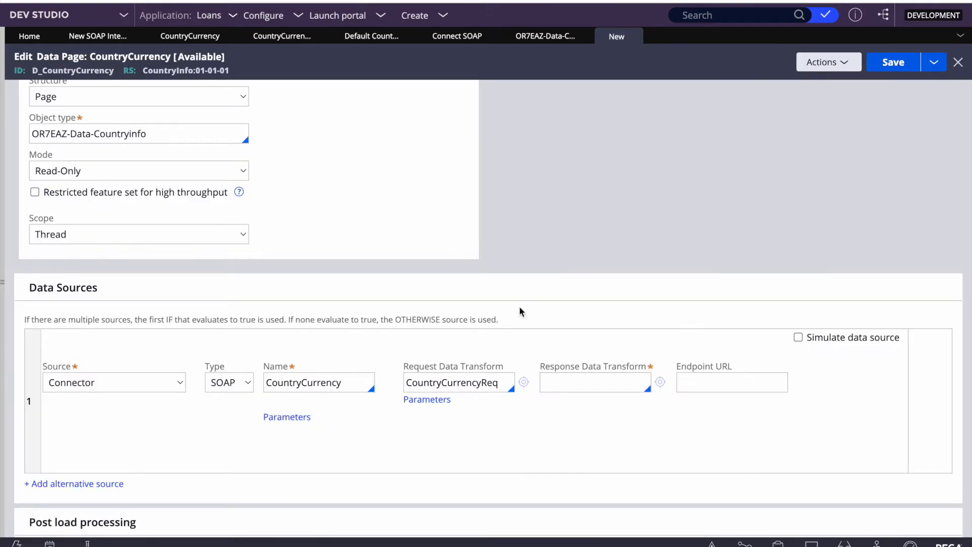
left_click(912, 69)
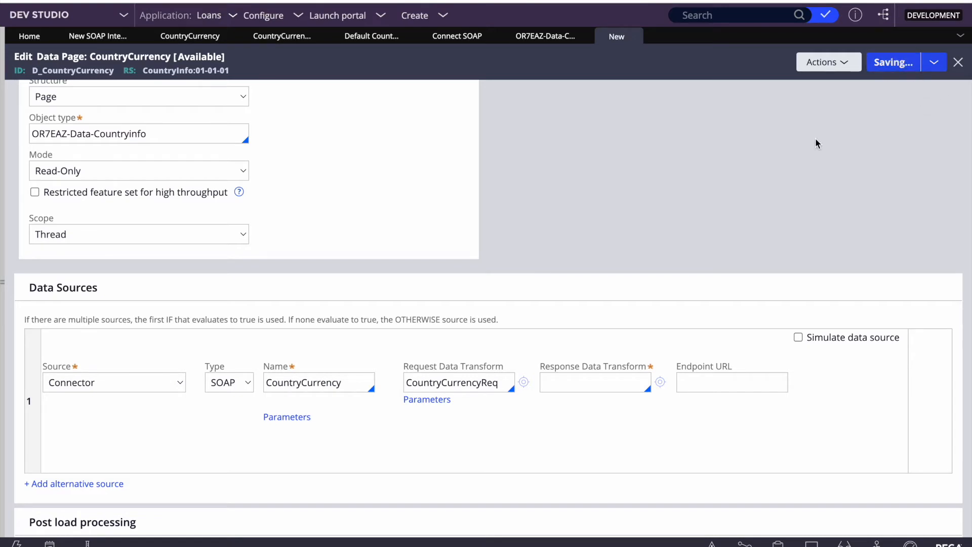
scroll(603, 328, "down", 5)
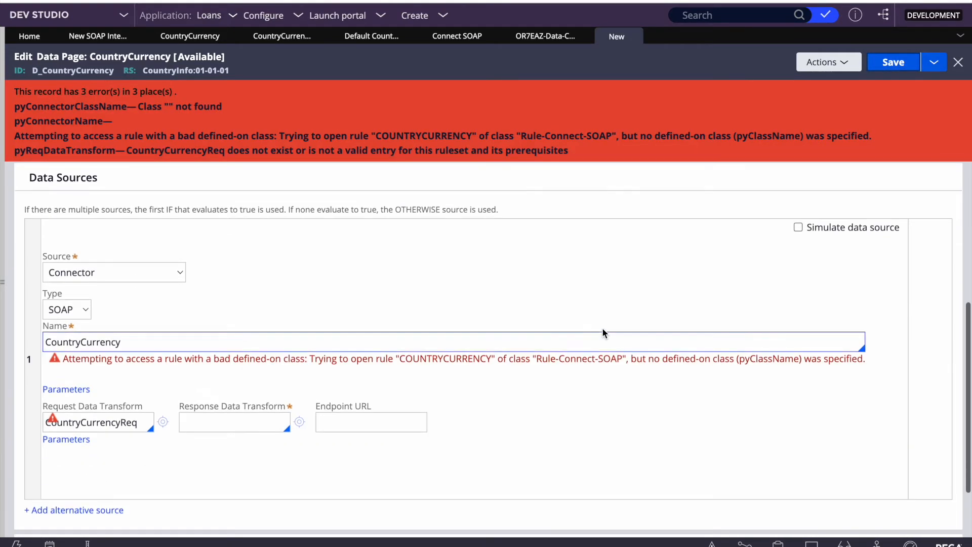
scroll(458, 396, "up", 1)
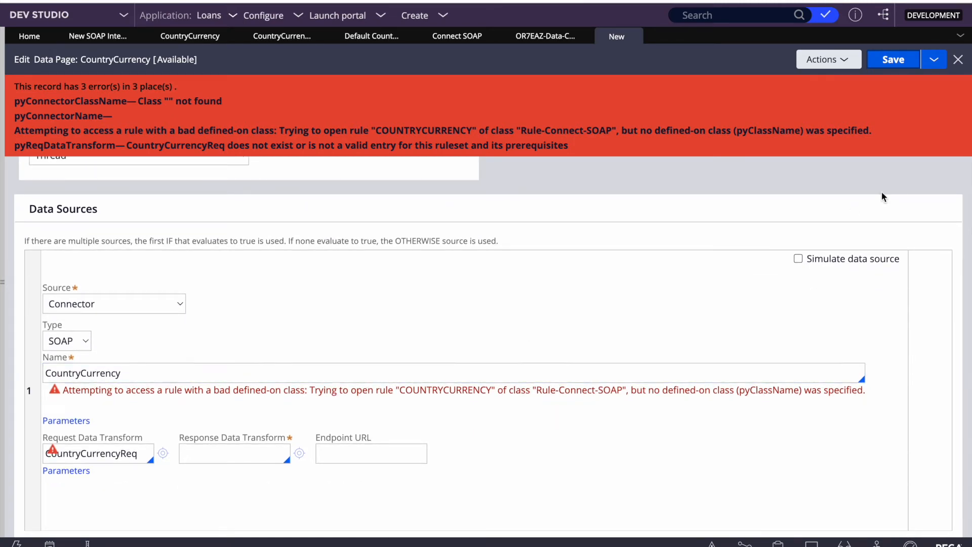
scroll(400, 354, "up", 5)
scroll(401, 290, "down", 3)
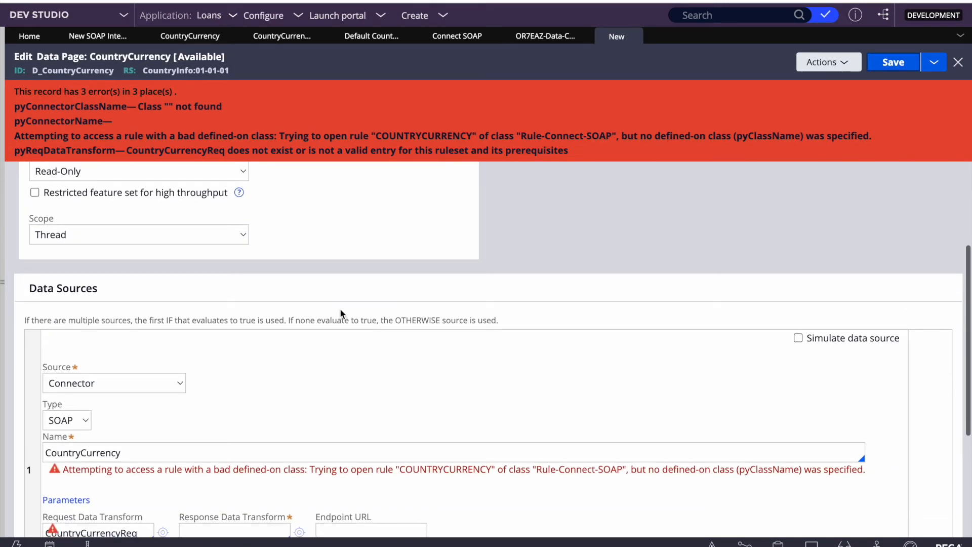
Reselect the CountryCurrency connector of class OR7EAZ-int-CountryInfo-CountryInfoService from the suggested rules, and try to save the data page
left_click(139, 455)
double_click(138, 456)
key("BackSpace")
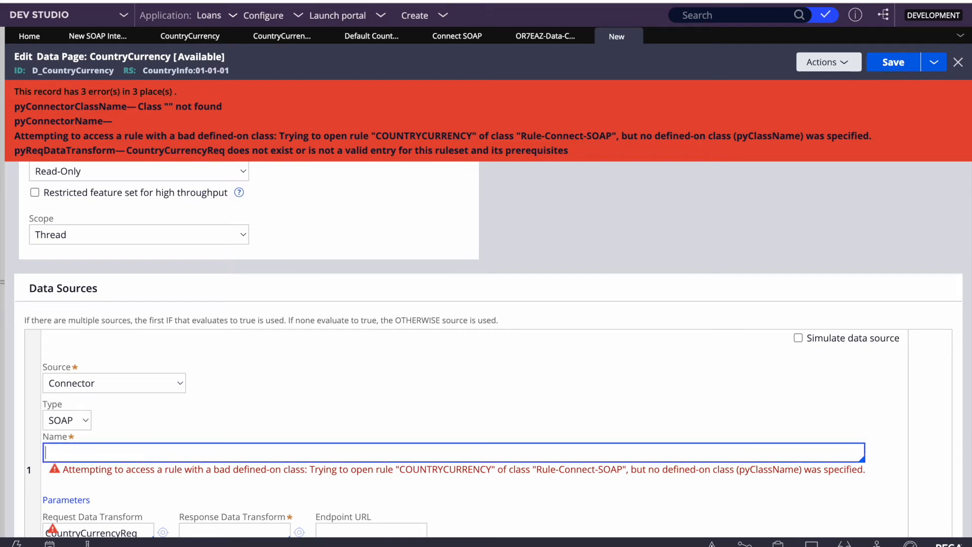
key("Down")
key("Down")
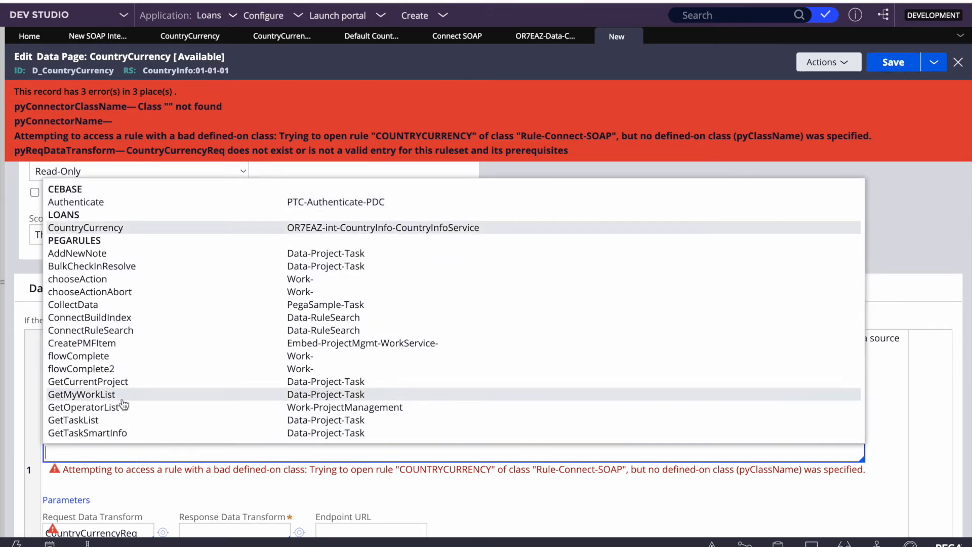
left_click(100, 227)
scroll(400, 357, "down", 1)
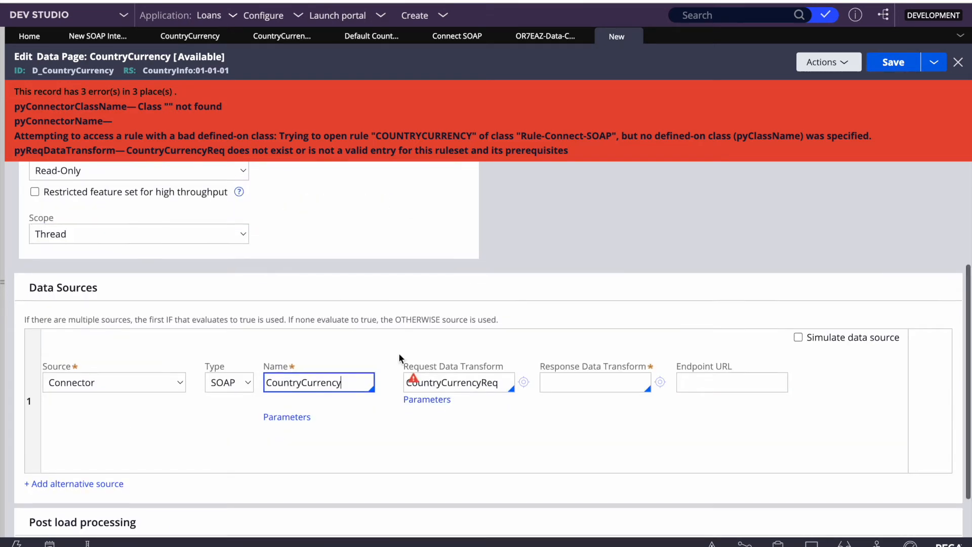
left_click(894, 63)
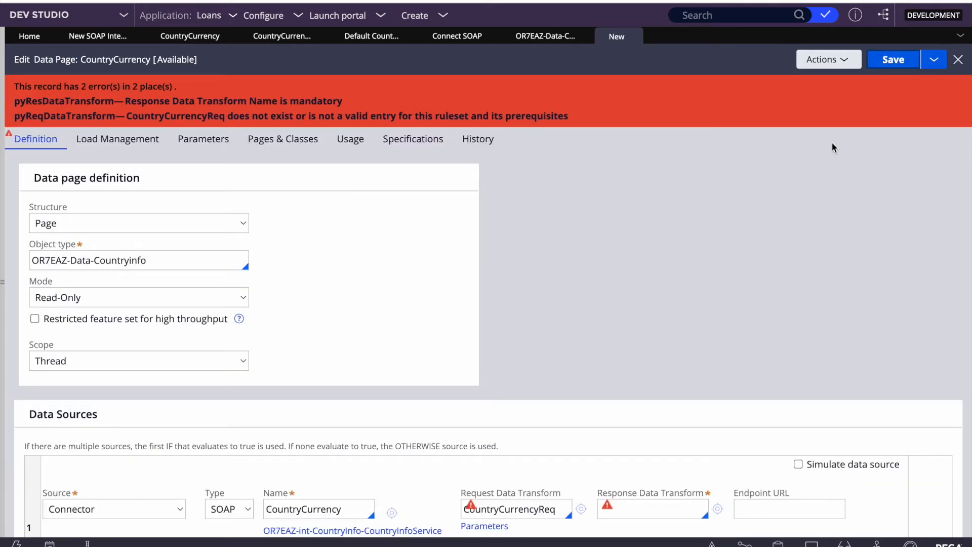
Create and open the CountryCurrencyReq data transform in the OR7EAZ-int-CountryInfo-CountryInfoService class and the CountryInfo ruleset
scroll(516, 358, "down", 3)
left_click(584, 324)
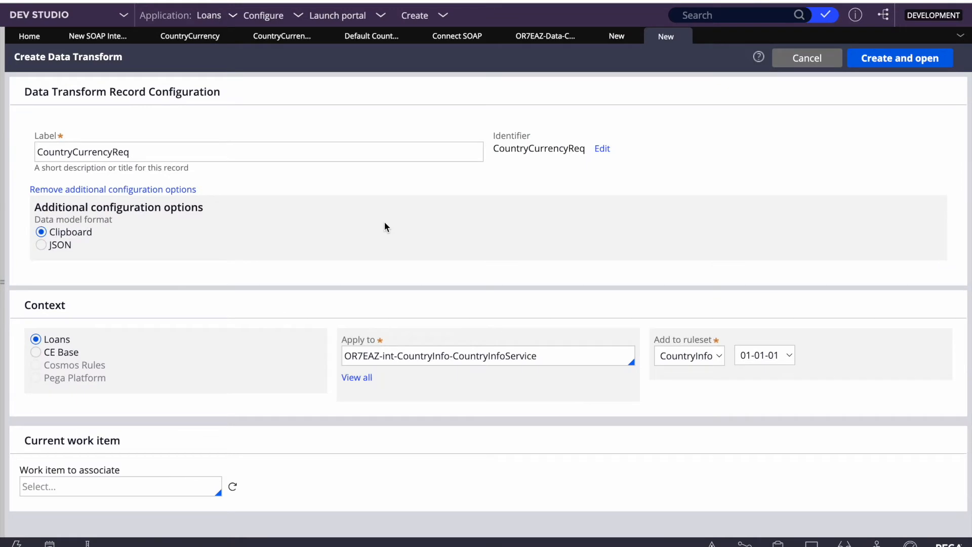
left_click_drag(383, 356, 390, 356)
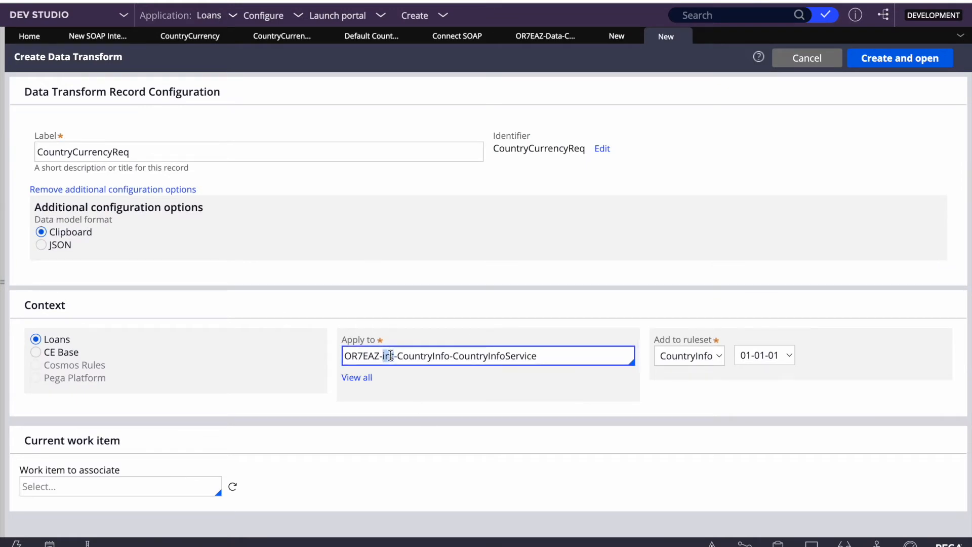
left_click(674, 257)
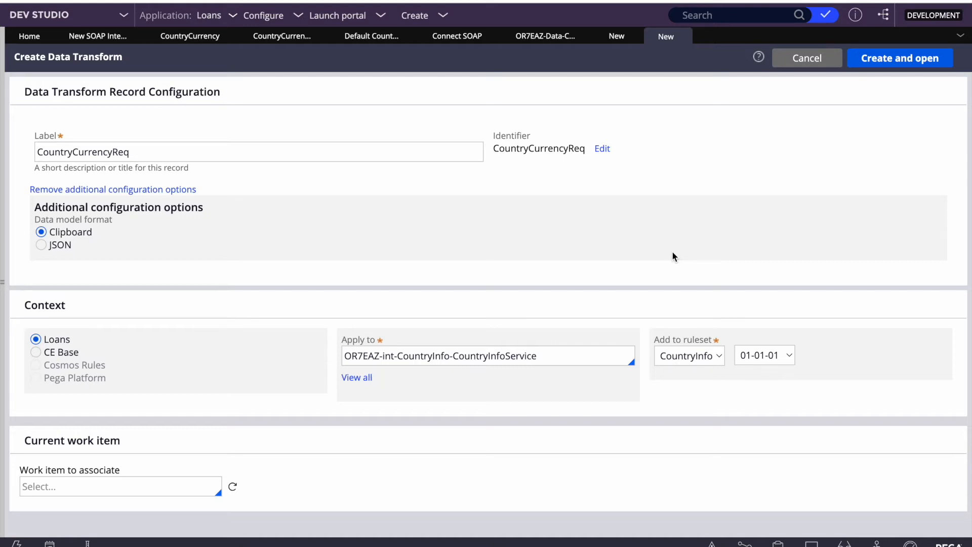
left_click(897, 67)
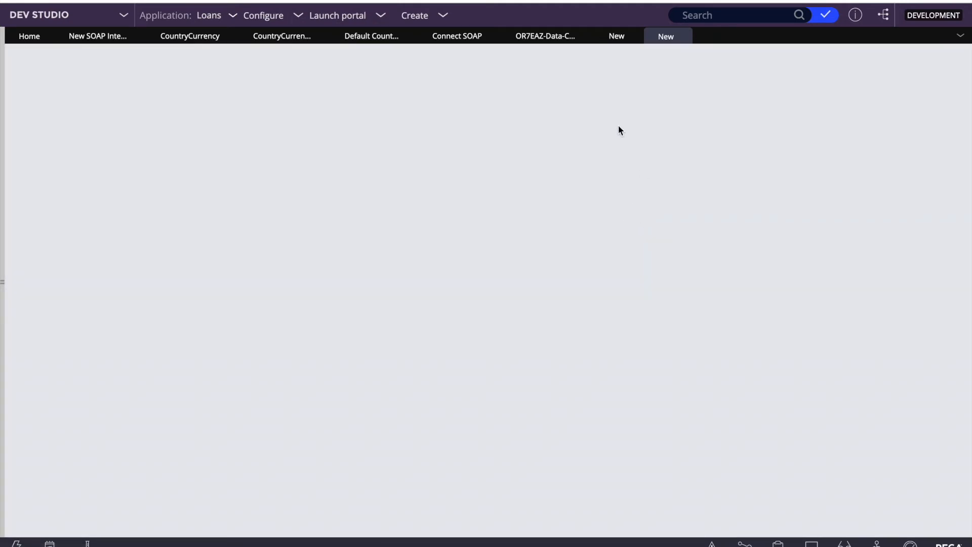
left_click(615, 36)
left_click(680, 40)
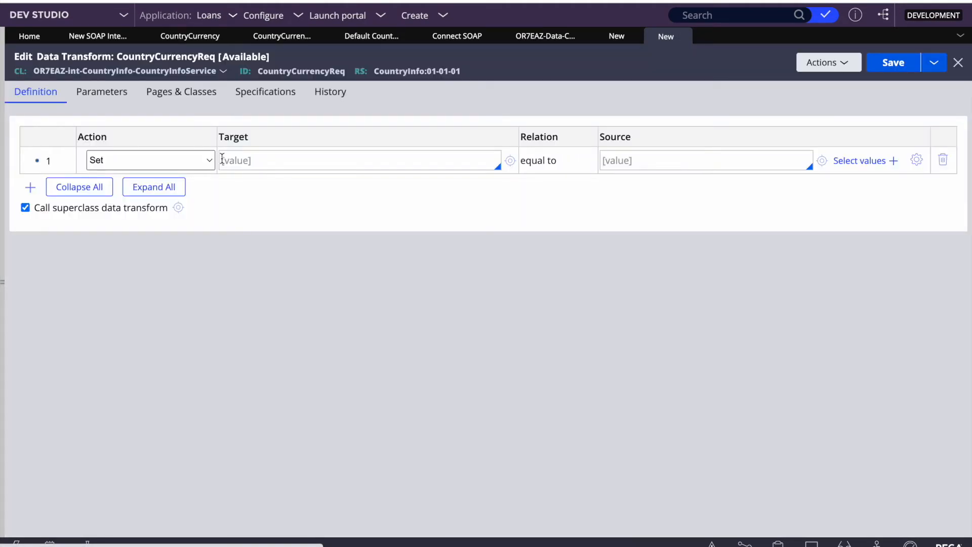
Set the first action of the CountryCurrencyReq data transform to Comment and save the rule
left_click(188, 161)
left_click(124, 235)
left_click(883, 63)
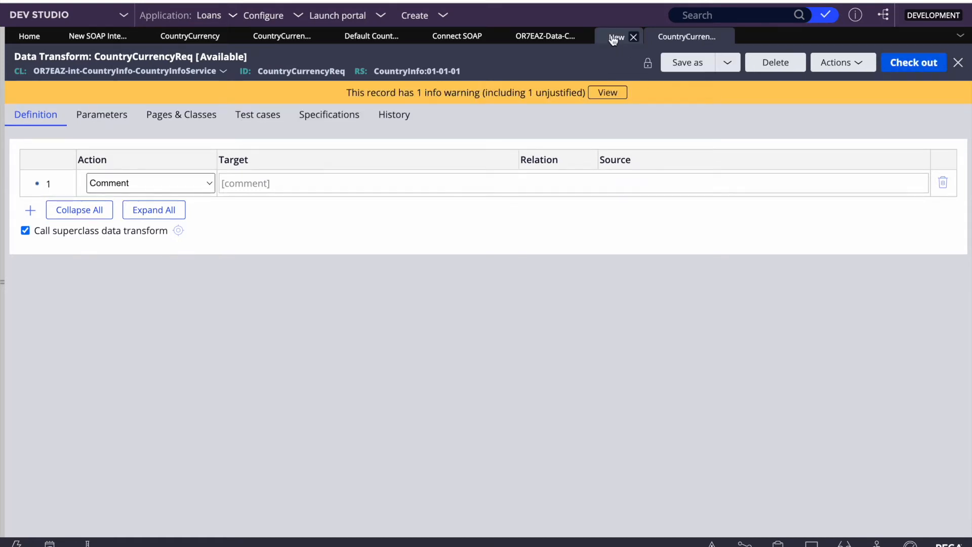
Set the Response Data Transform of the CountryCurrency data page's SOAP connector source to CountryCurrencyRes
left_click(614, 37)
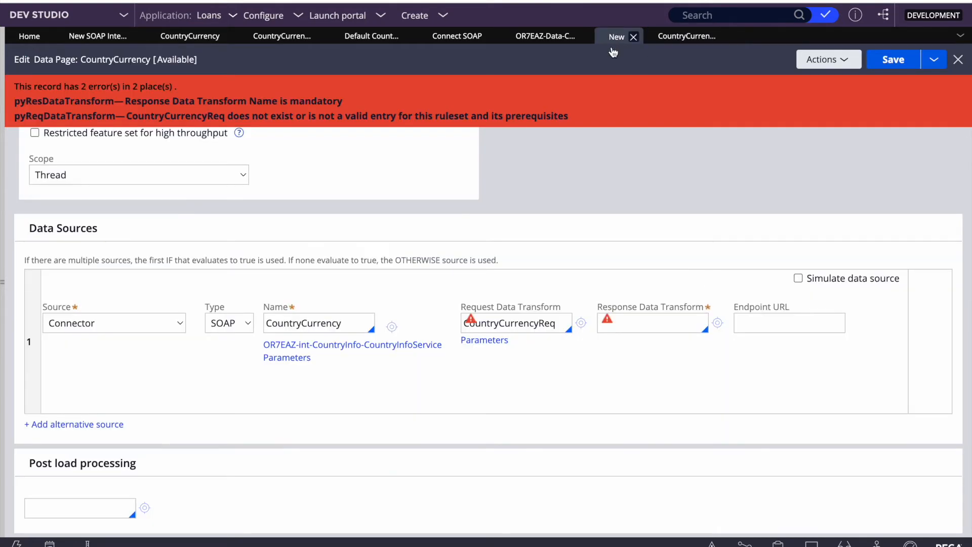
double_click(519, 326)
key("ctrl+c")
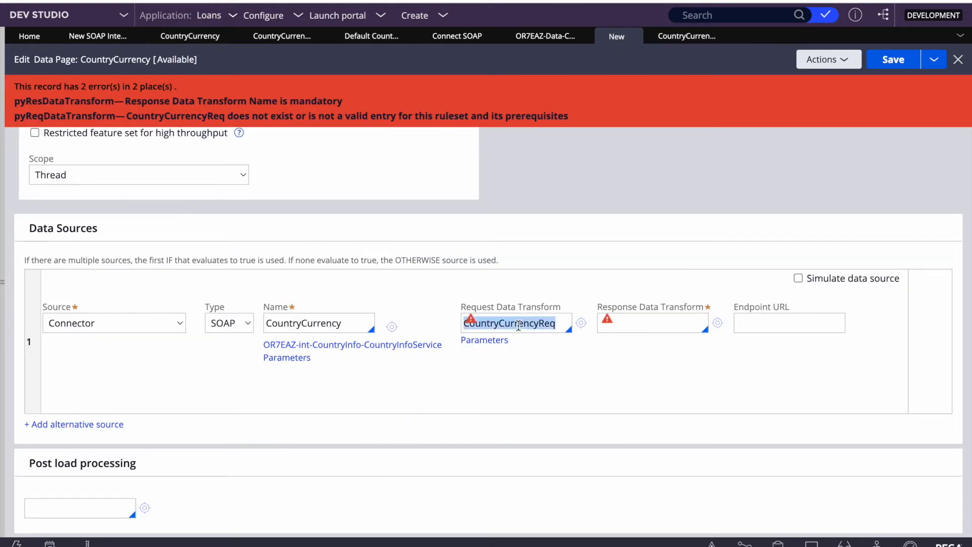
left_click(617, 326)
key("ctrl+v")
key("BackSpace")
type("s")
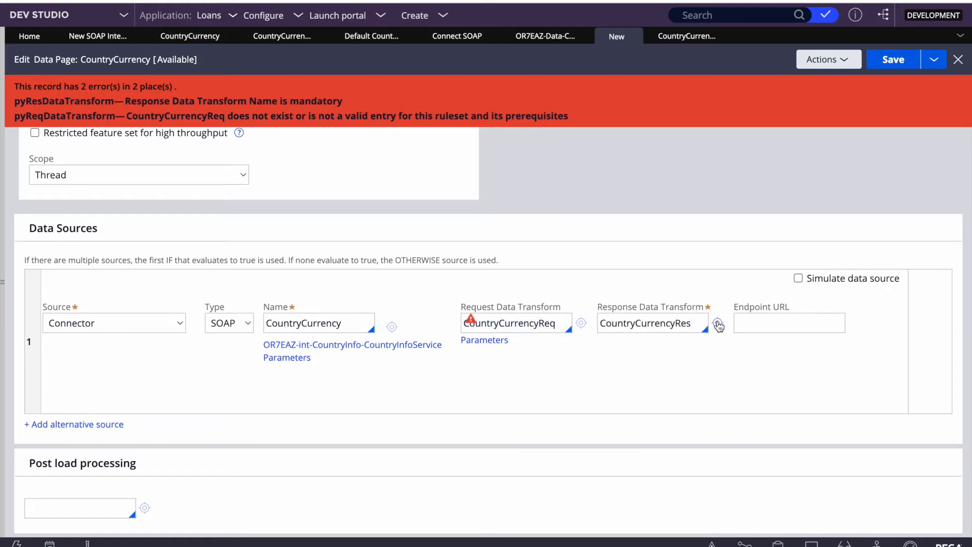
Create and save the CountryCurrencyRes data transform in the OR7EAZ-Data-Countryinfo class and CountryInfo ruleset, reviewing its default parameters
left_click(619, 428)
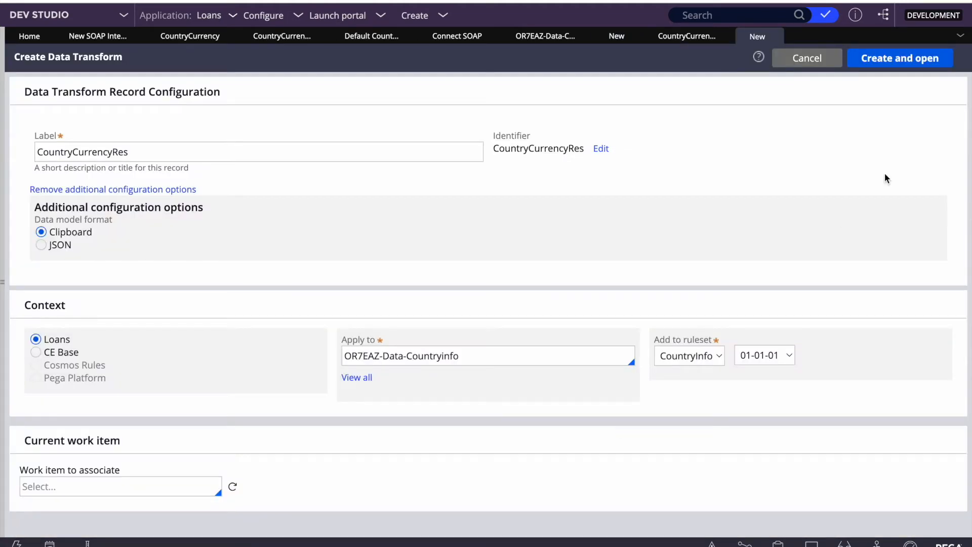
left_click(896, 58)
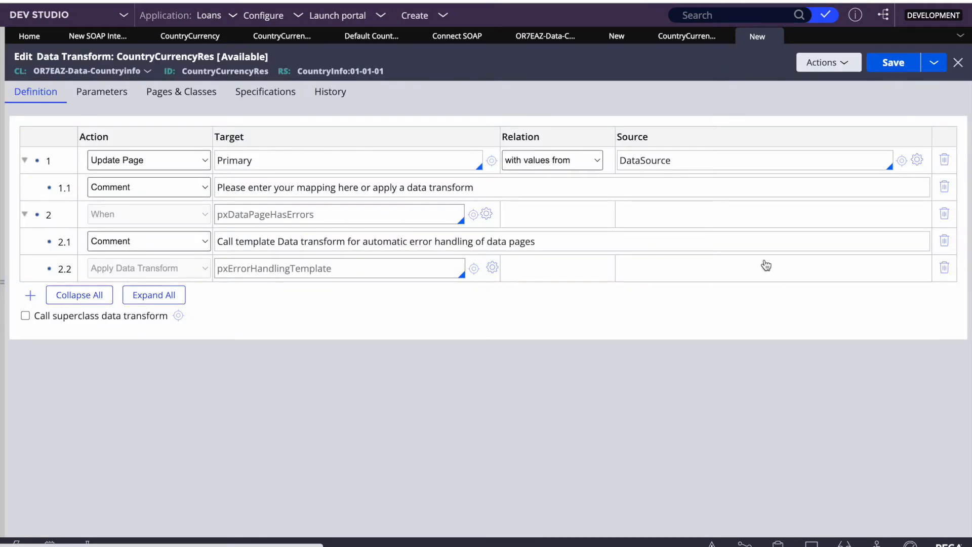
left_click(98, 90)
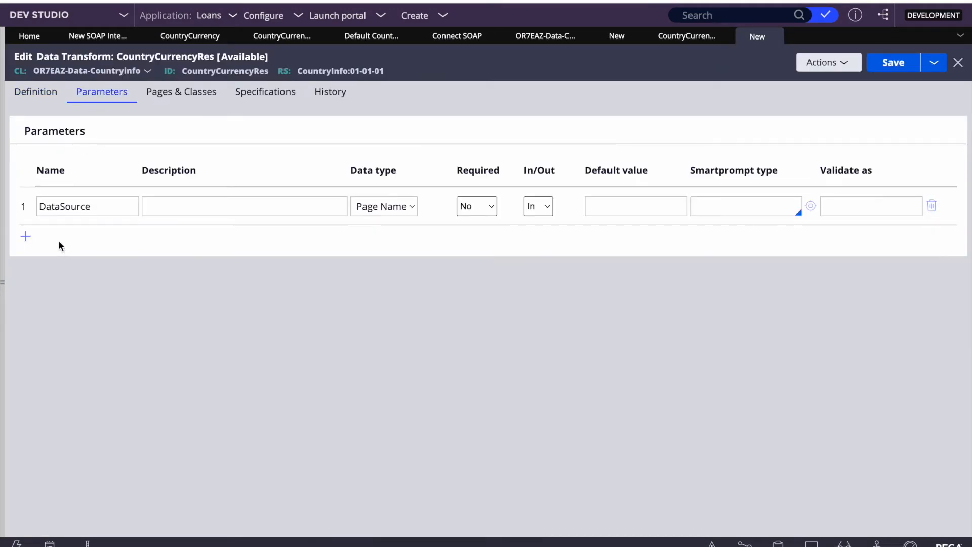
left_click(44, 95)
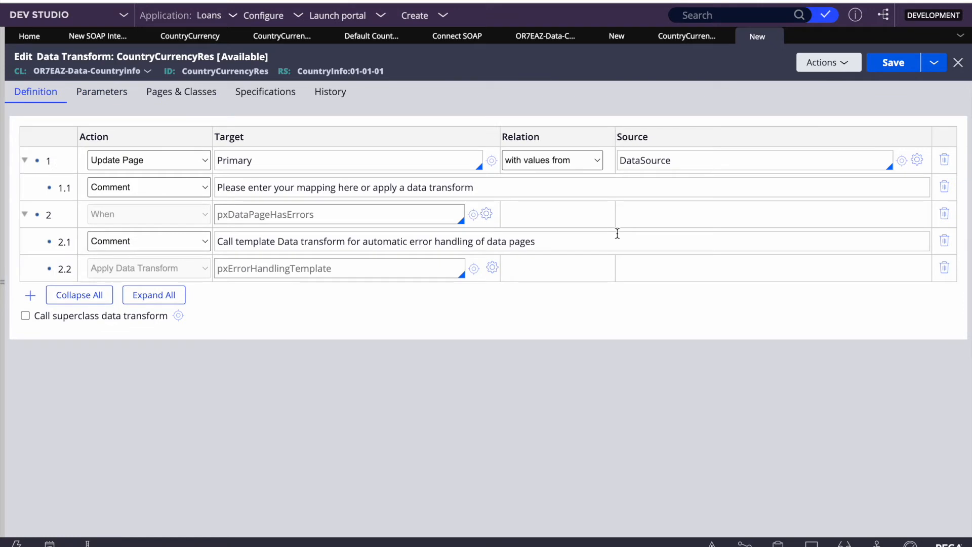
left_click(900, 67)
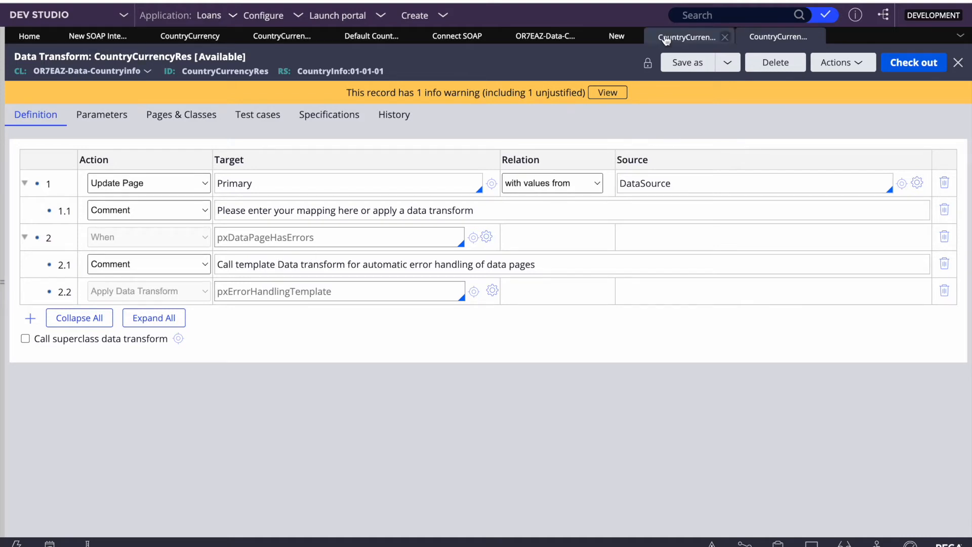
Save the CountryCurrency data page, check it out and save the checked-out copy
left_click(617, 36)
left_click(893, 59)
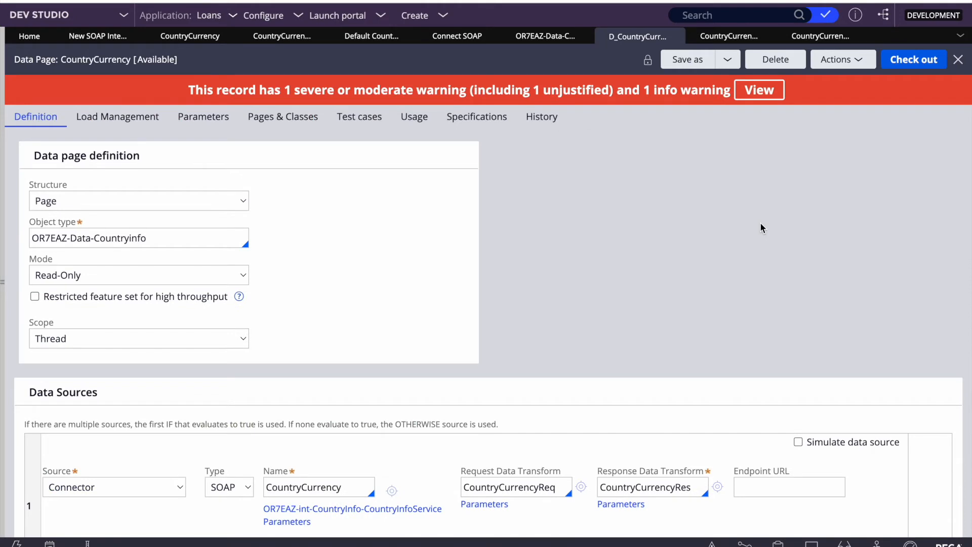
left_click(911, 62)
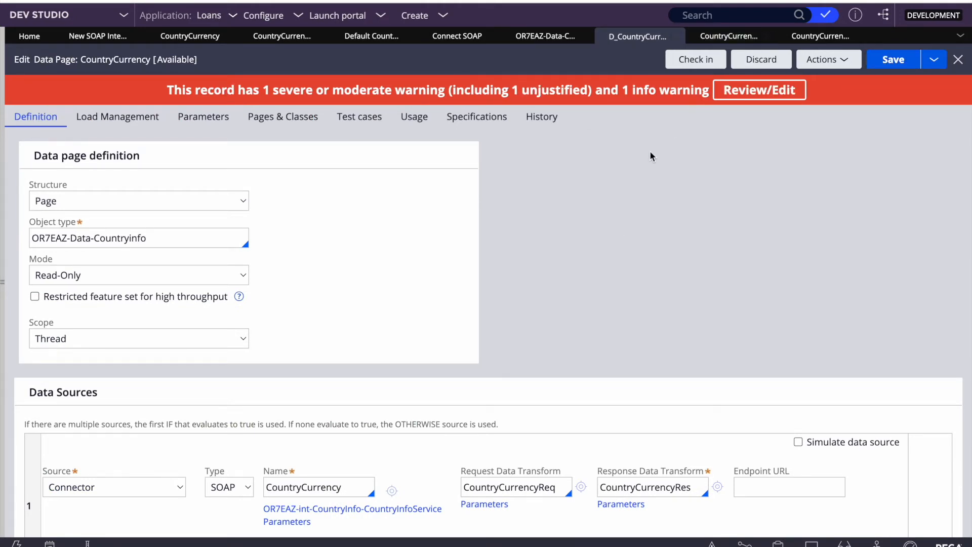
left_click(902, 63)
Set the first action of the CountryCurrencyReq data transform to Remove
left_click(729, 36)
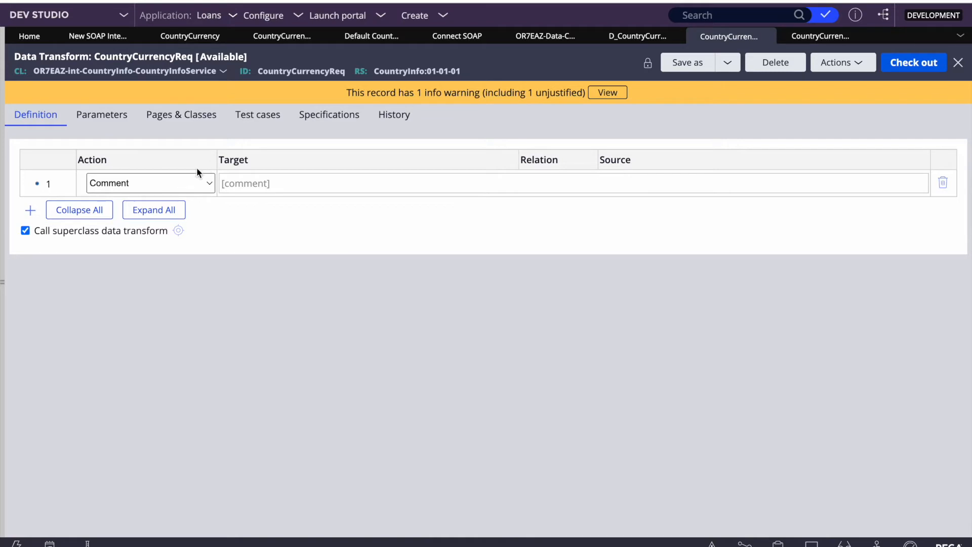
left_click(181, 179)
left_click(126, 122)
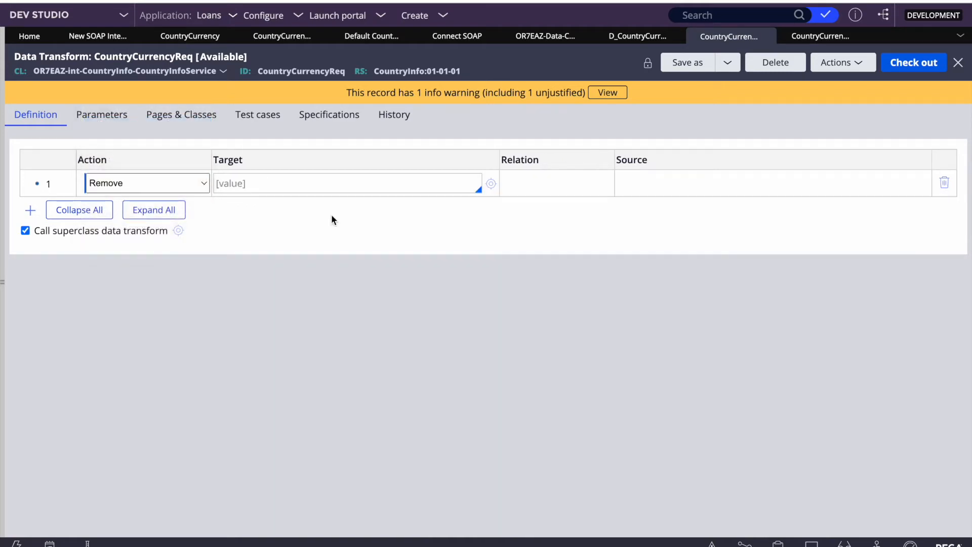
Examine the CountryCurrency XML stream mapping and compare it with the Currency for a Country request body in Postman
left_click(274, 34)
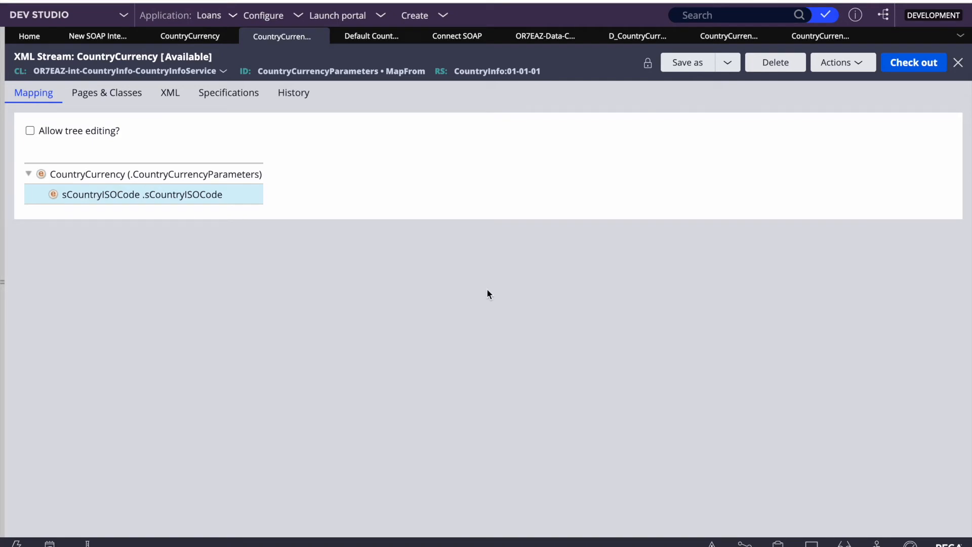
key("F4")
left_click(793, 535)
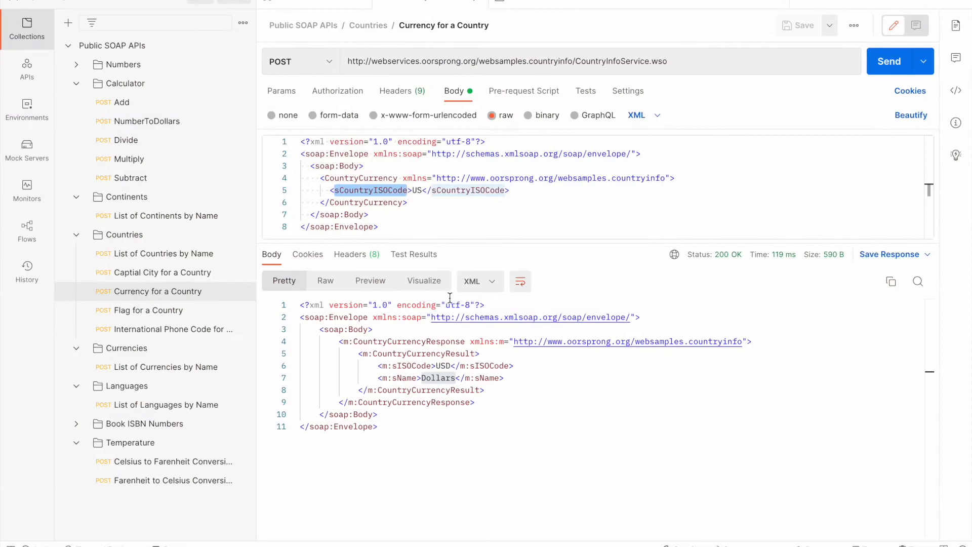
left_click(385, 179)
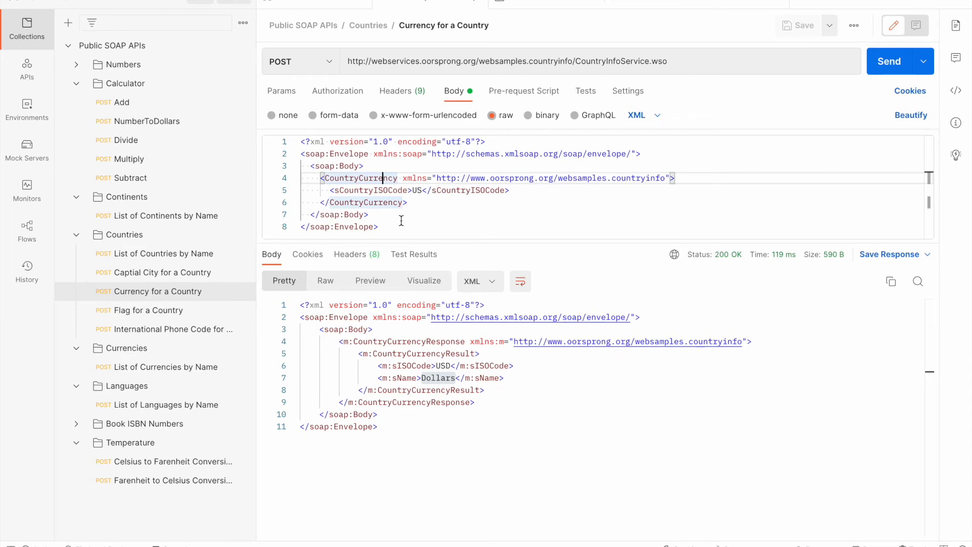
key("super+a")
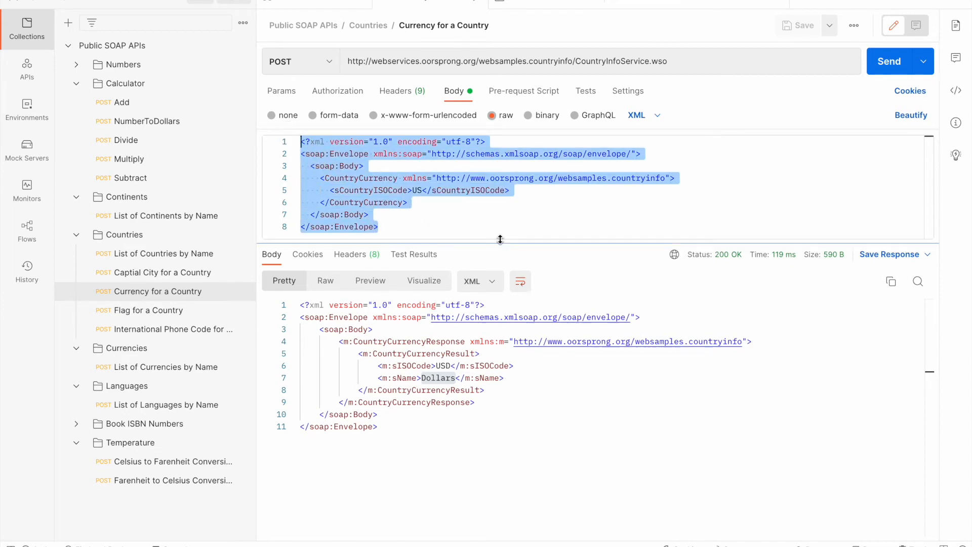
left_click(731, 535)
left_click(551, 536)
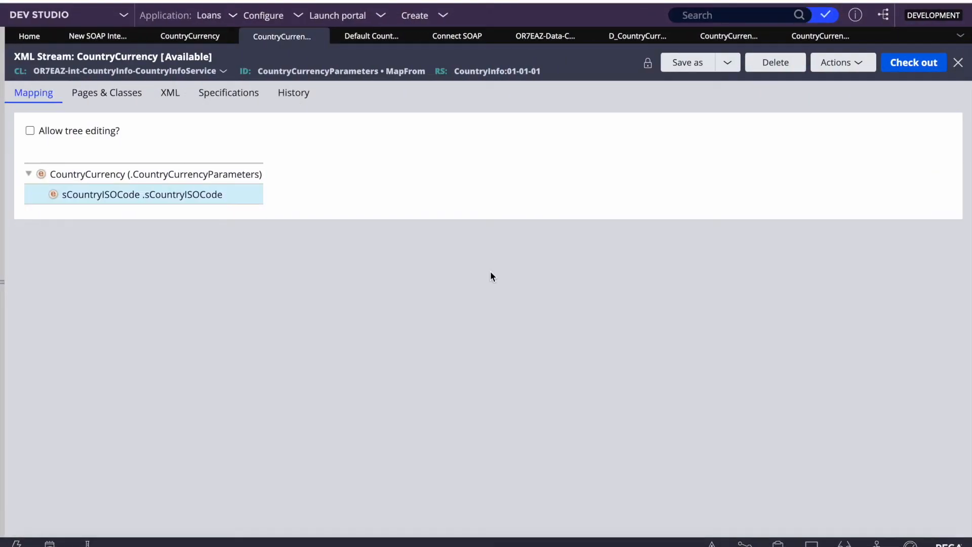
Set the first row's target in the CountryCurrencyReq data transform to .CountryCurrencyParameters.sCountryISOCode
left_click(730, 35)
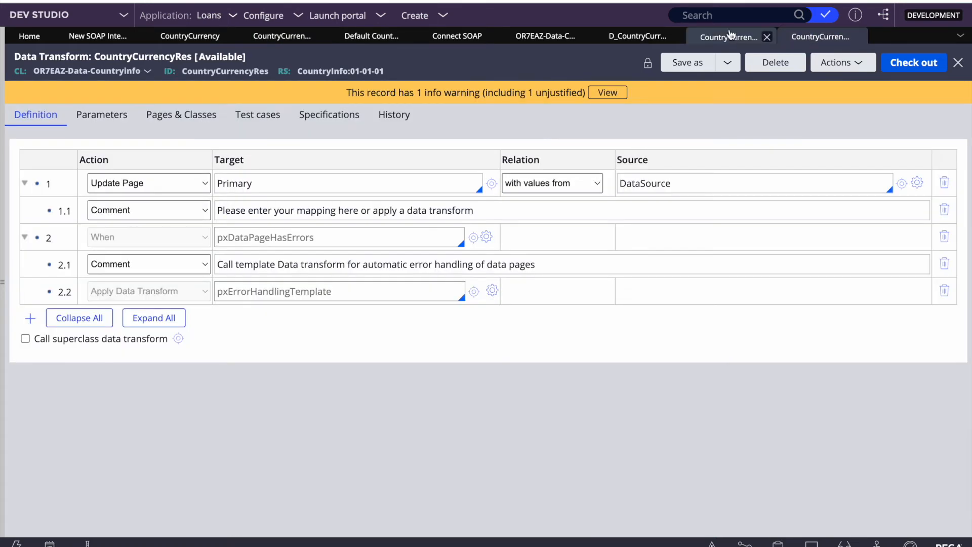
type(".")
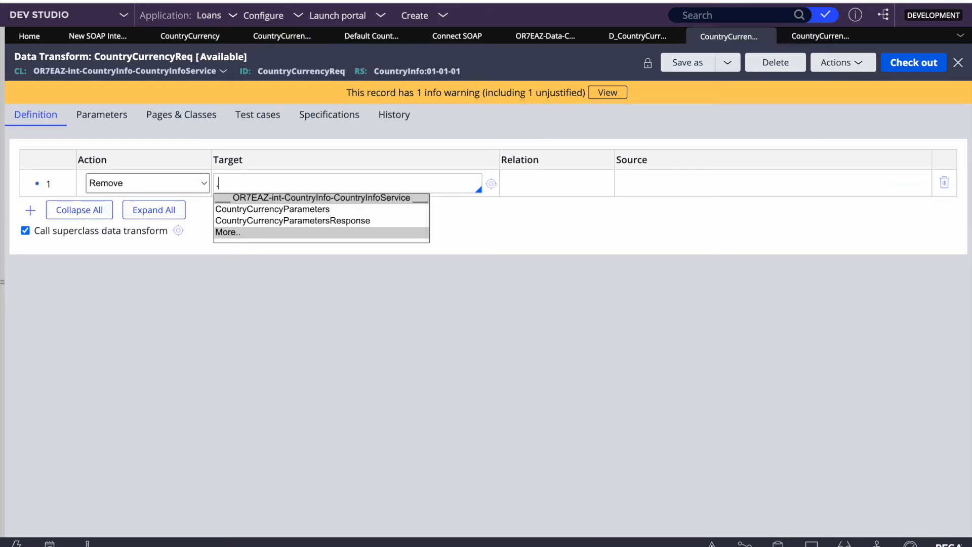
key("Down")
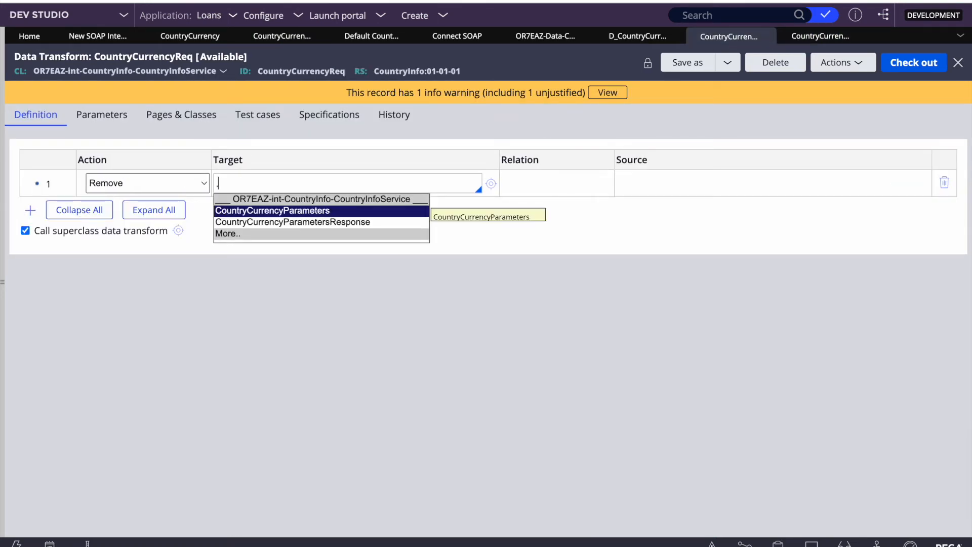
key("Return")
type(".")
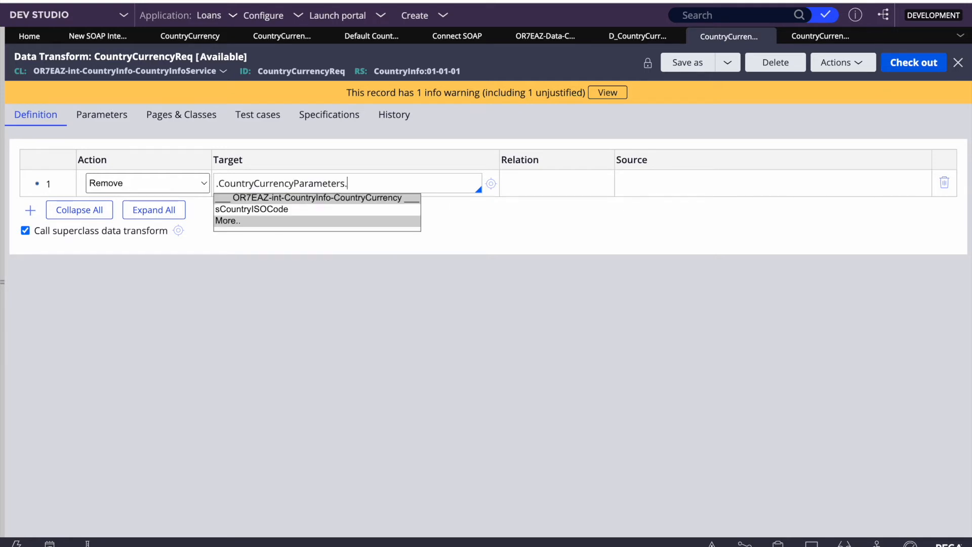
key("Down")
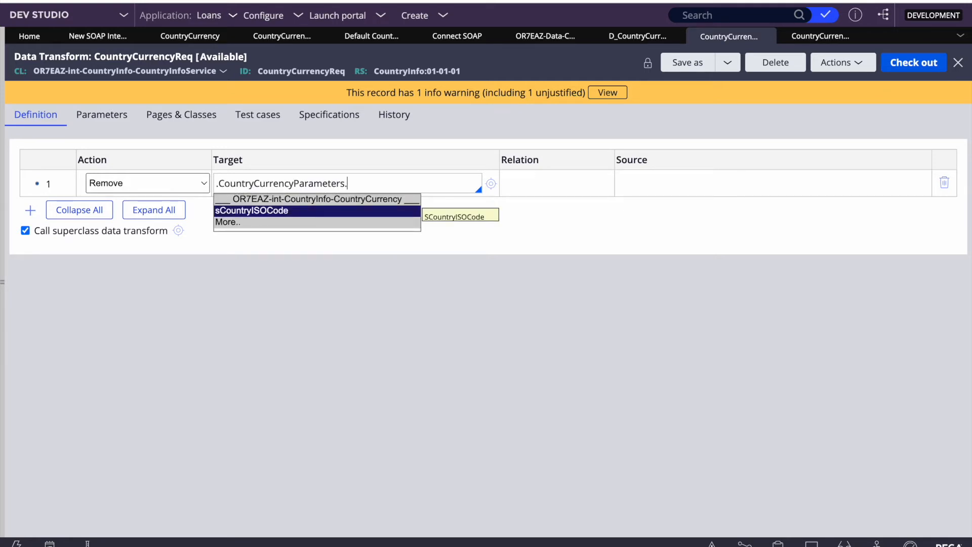
key("Return")
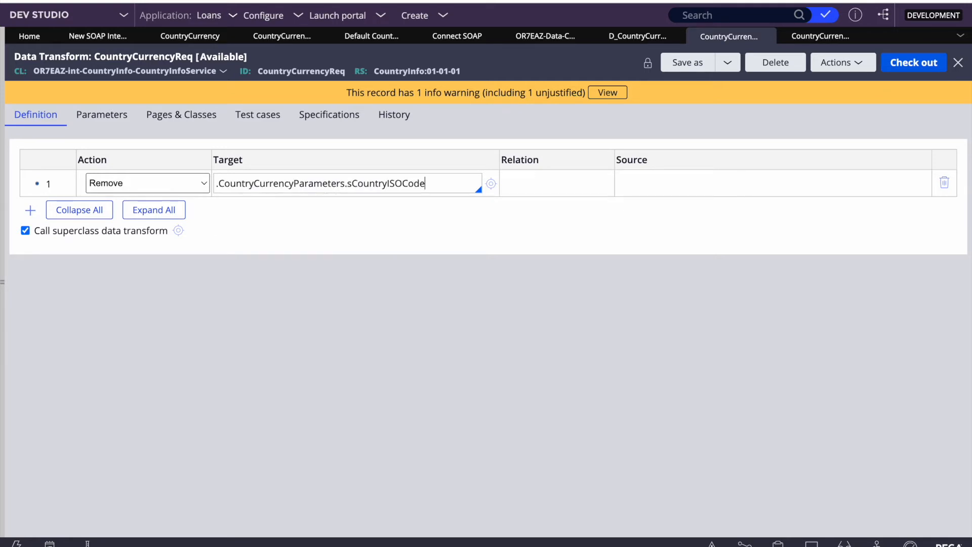
Change the first row's action to Update Page and shorten its target to .CountryCurrencyParameters
double_click(388, 183)
left_click(165, 183)
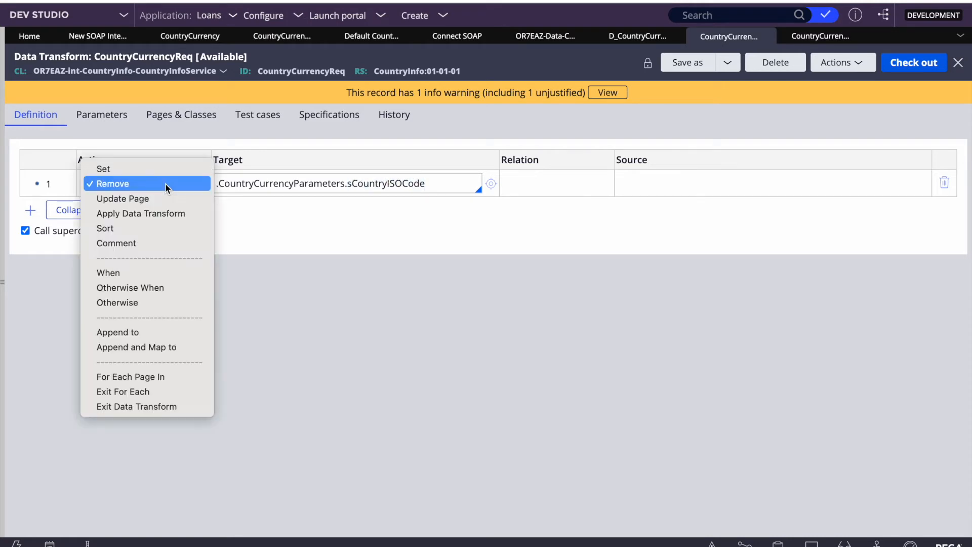
left_click(118, 198)
double_click(378, 183)
key("BackSpace")
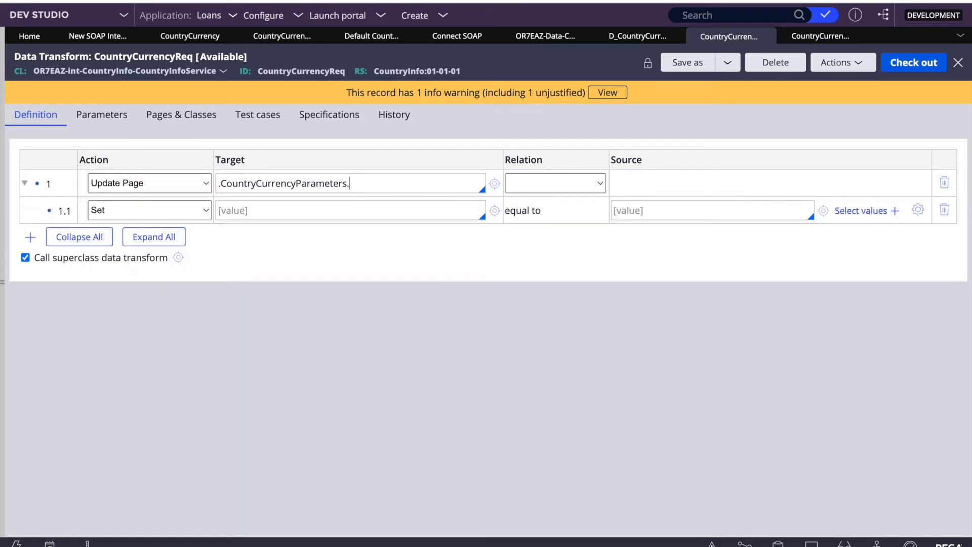
In child row 1.1, set .sCountryISOCode equal to Param.CountryCode
left_click(277, 213)
type(".")
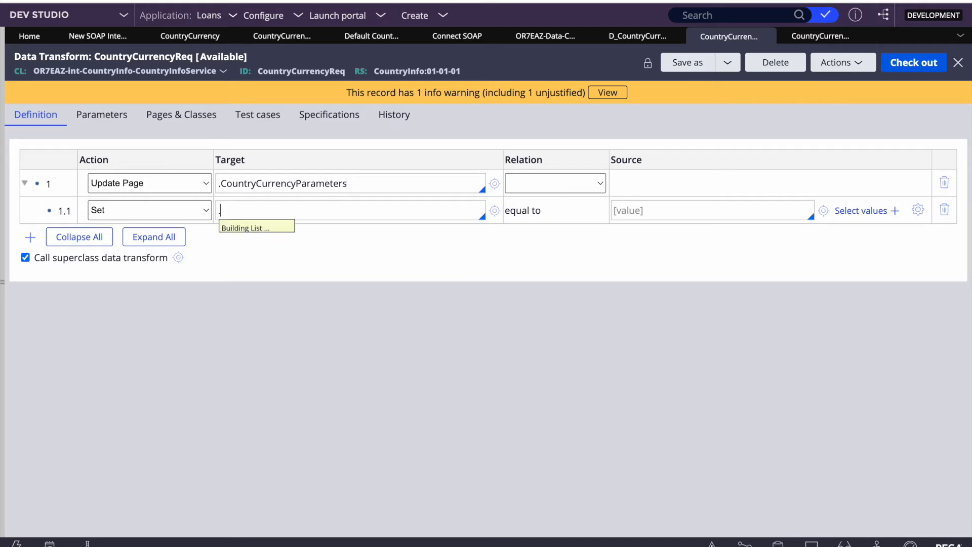
key("Return")
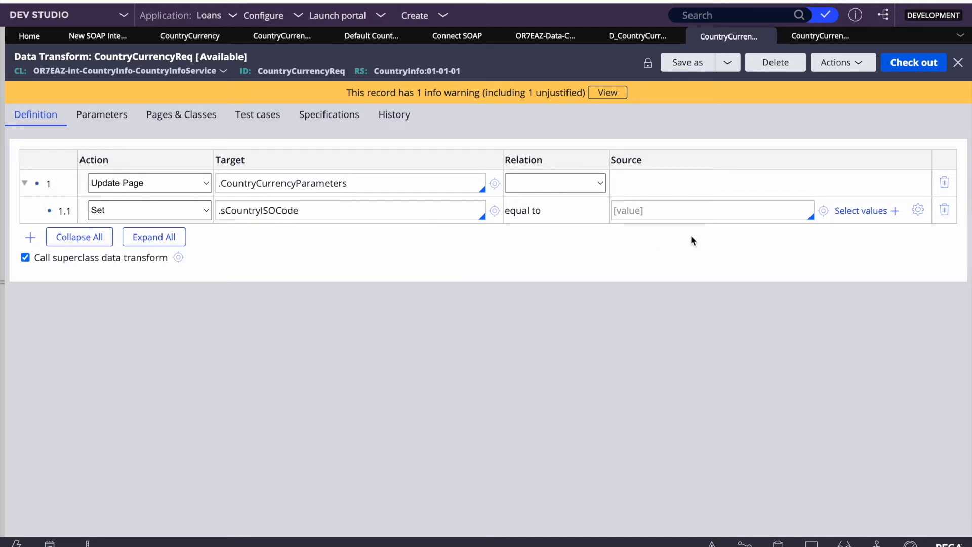
left_click(648, 209)
type("Paeram.CountryCode")
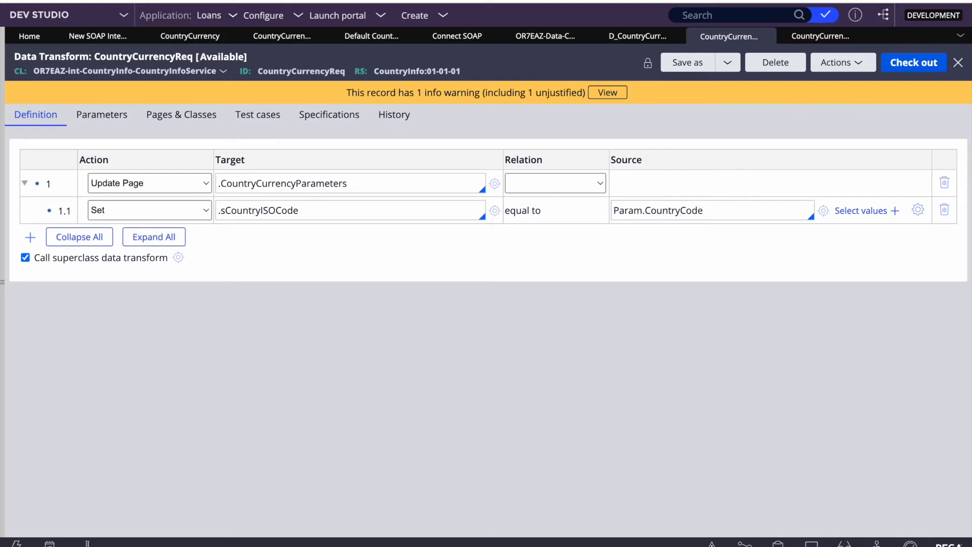
Check out and save the CountryCurrencyReq data transform, and start its check-in
left_click(912, 62)
left_click(892, 62)
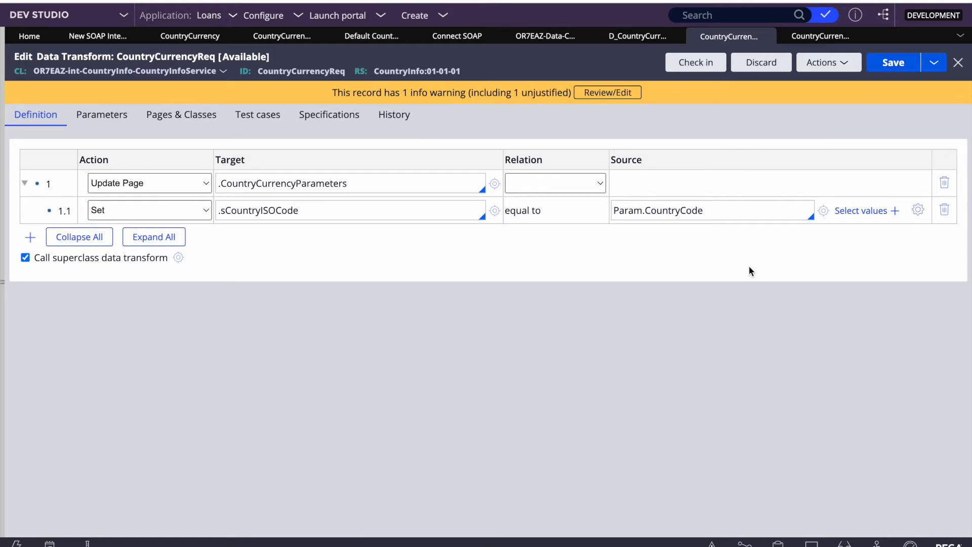
double_click(676, 212)
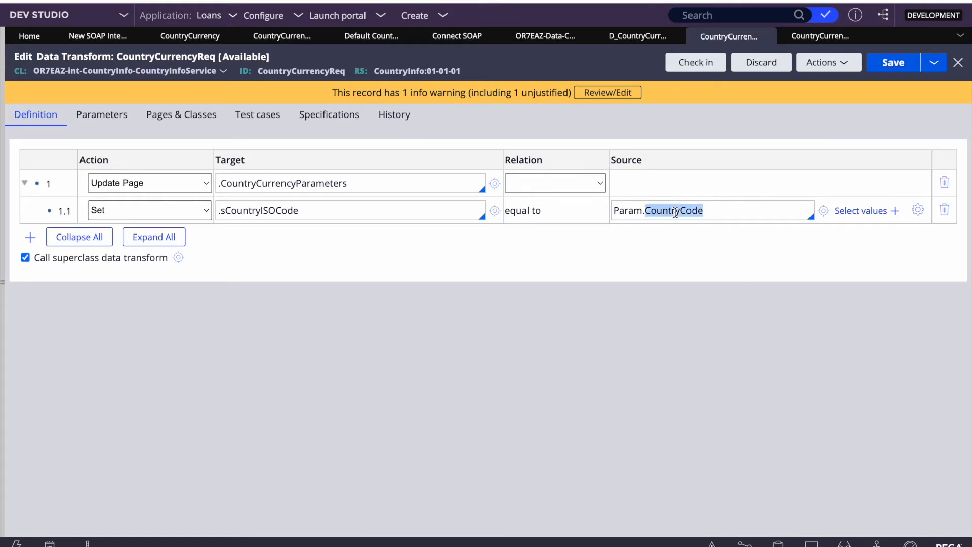
left_click(698, 65)
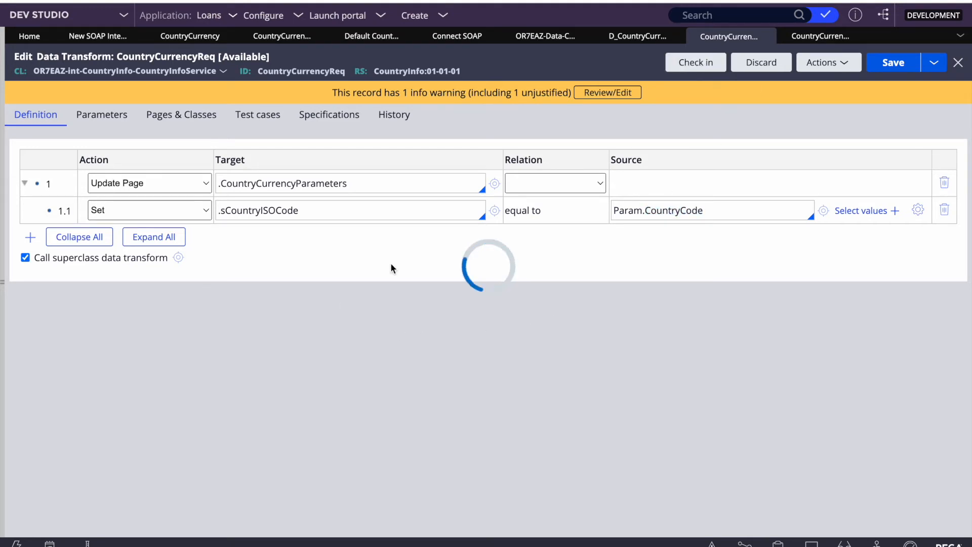
Switch to Postman and examine the CountryCurrency element in the Currency for a Country request body
key("F4")
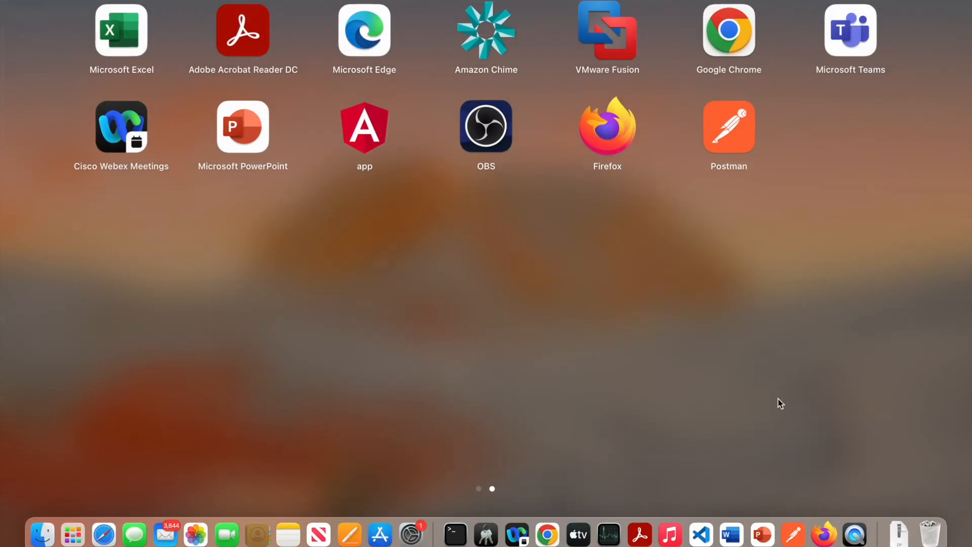
left_click(766, 537)
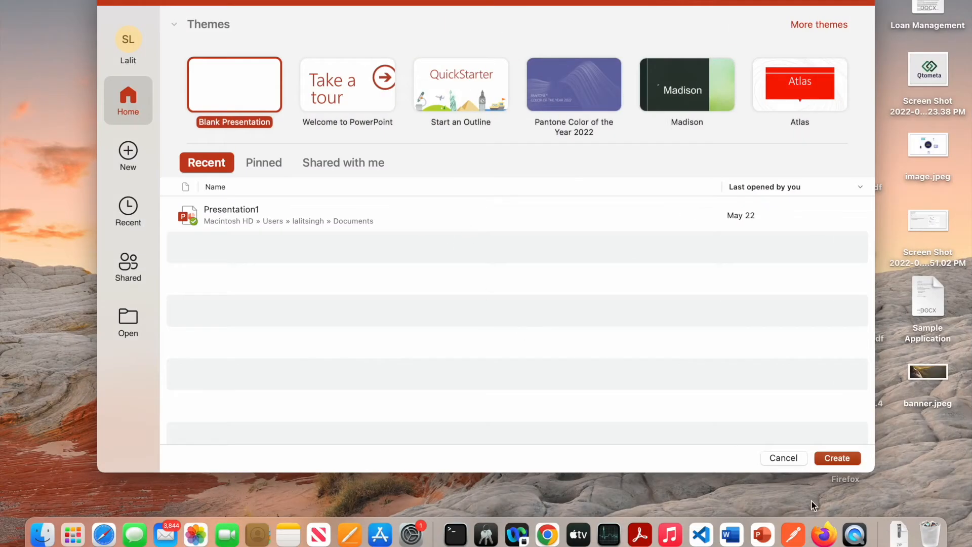
left_click(793, 535)
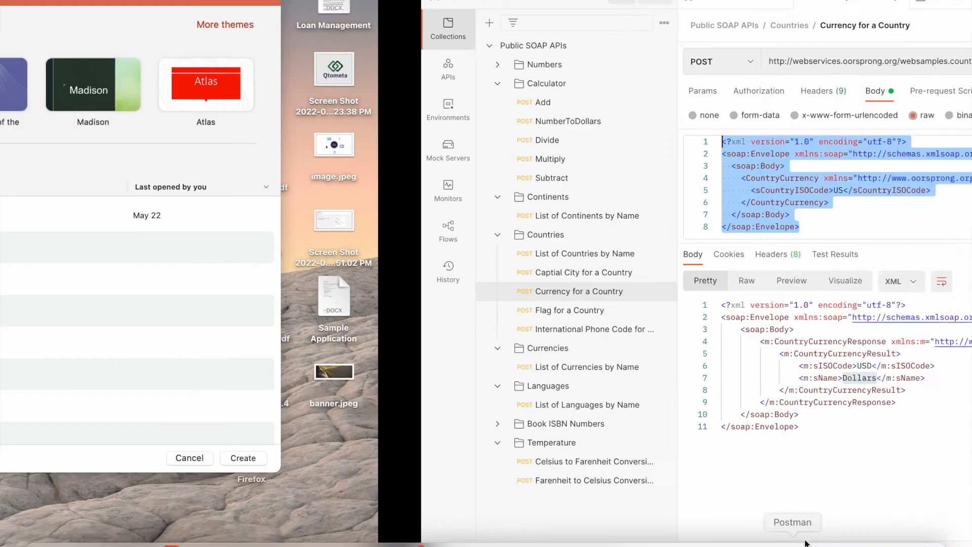
left_click(425, 199)
double_click(357, 178)
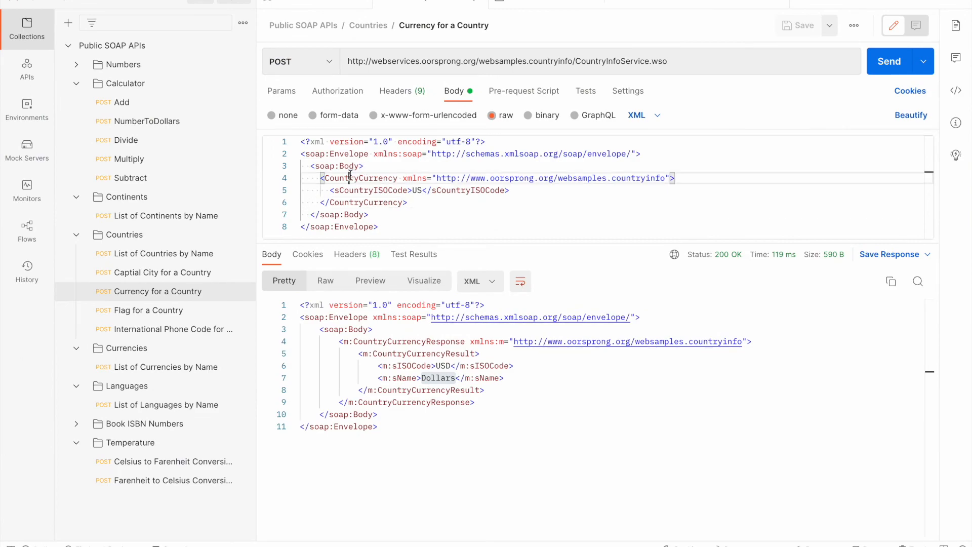
Return to Dev Studio in Chrome and cancel the pending check-in of the CountryCurrencyReq data transform
key("F4")
left_click(547, 535)
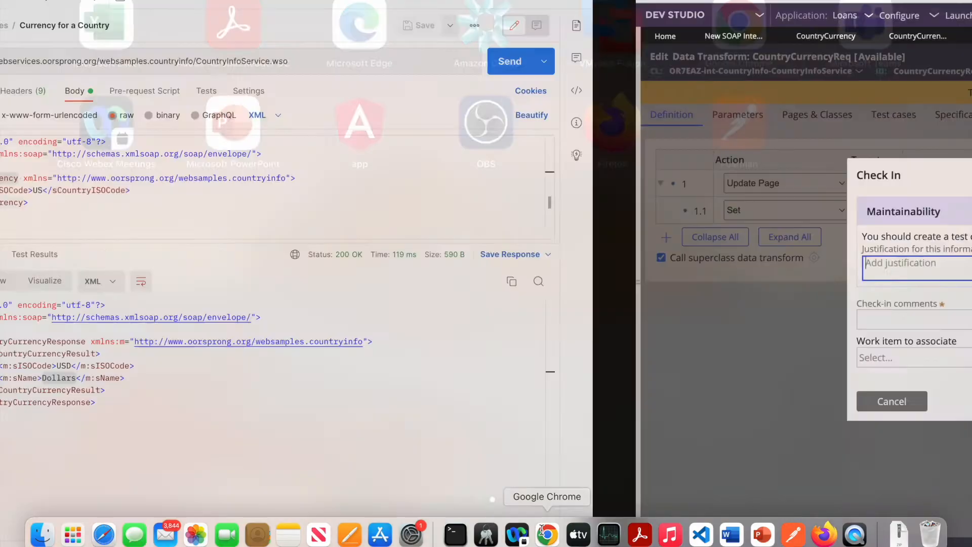
left_click(267, 400)
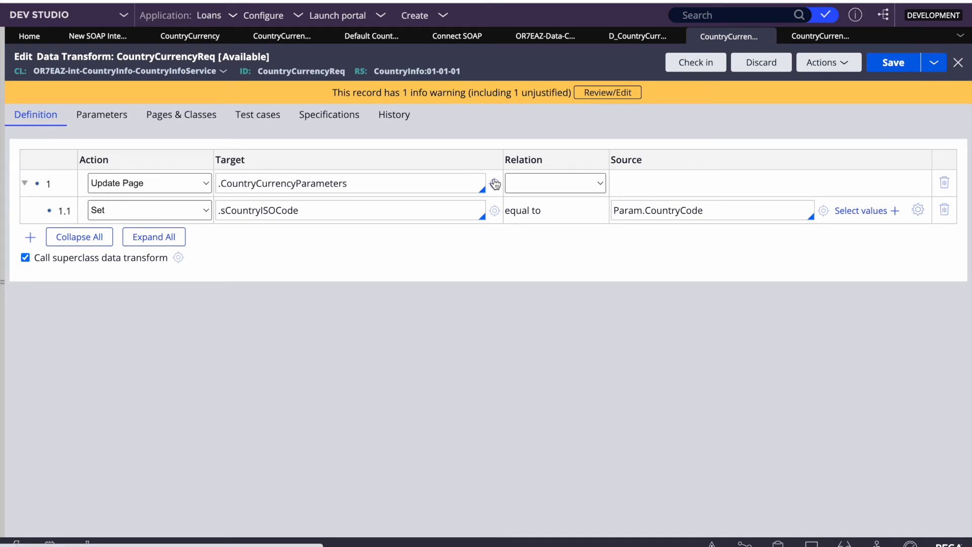
Examine the CountryCurrency node's name, mapping mode and context page in the CountryCurrencyParameters XML Stream rule
left_click(190, 36)
left_click(281, 37)
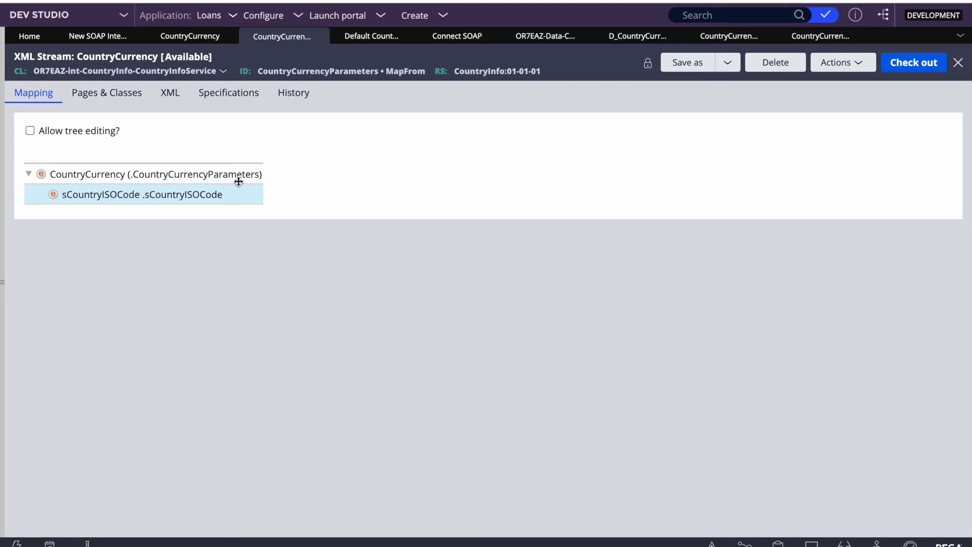
double_click(84, 176)
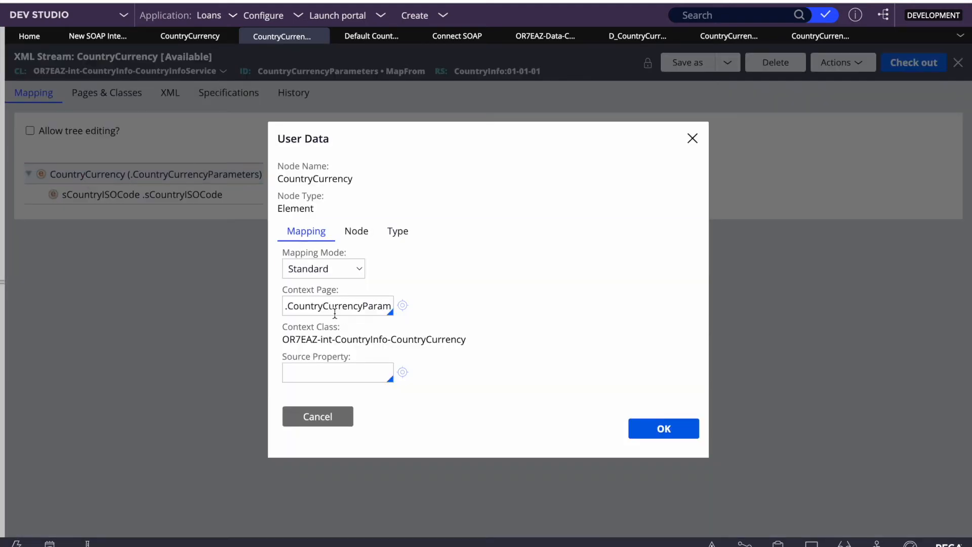
double_click(334, 312)
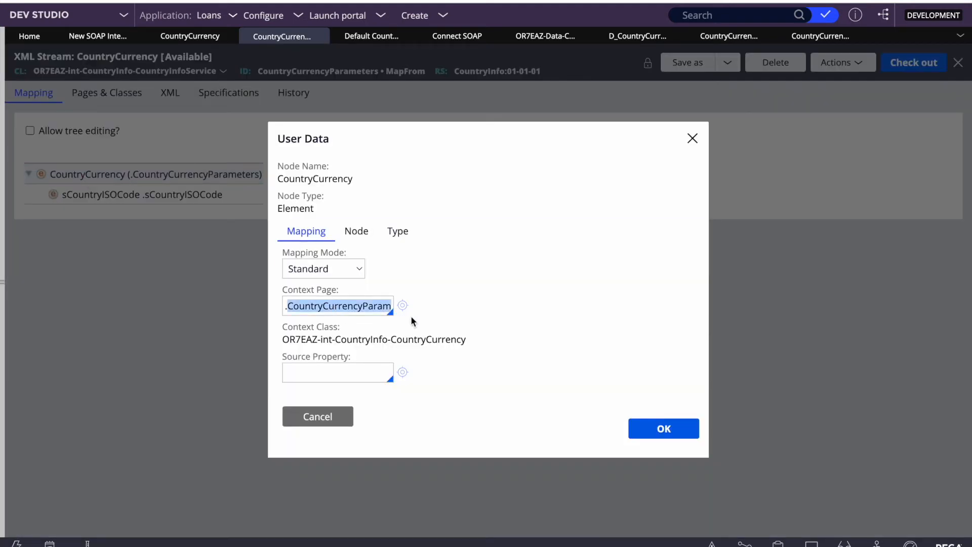
double_click(310, 177)
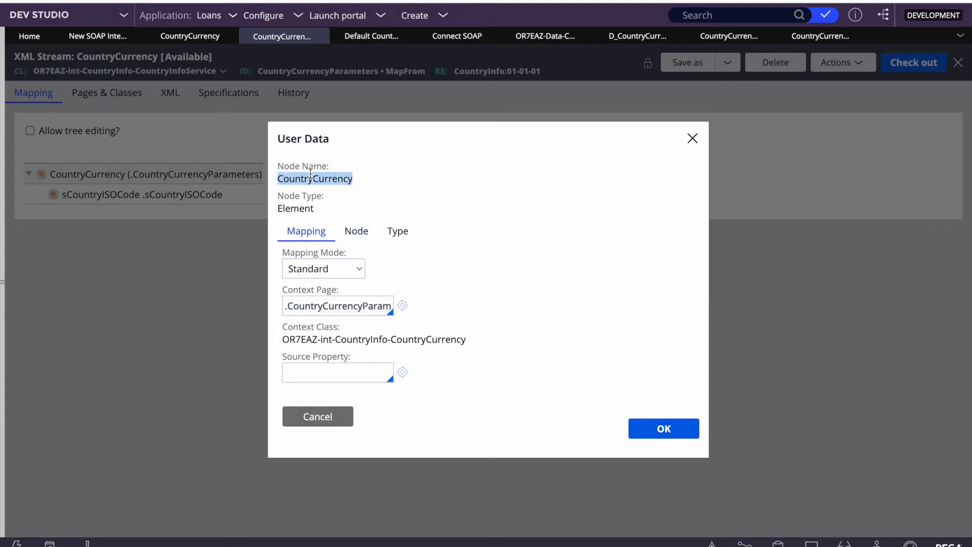
left_click(323, 269)
left_click(331, 304)
double_click(307, 183)
Compare the node name with the CountryCurrency element in Postman's Currency for a Country request, and return to Chrome
key("F4")
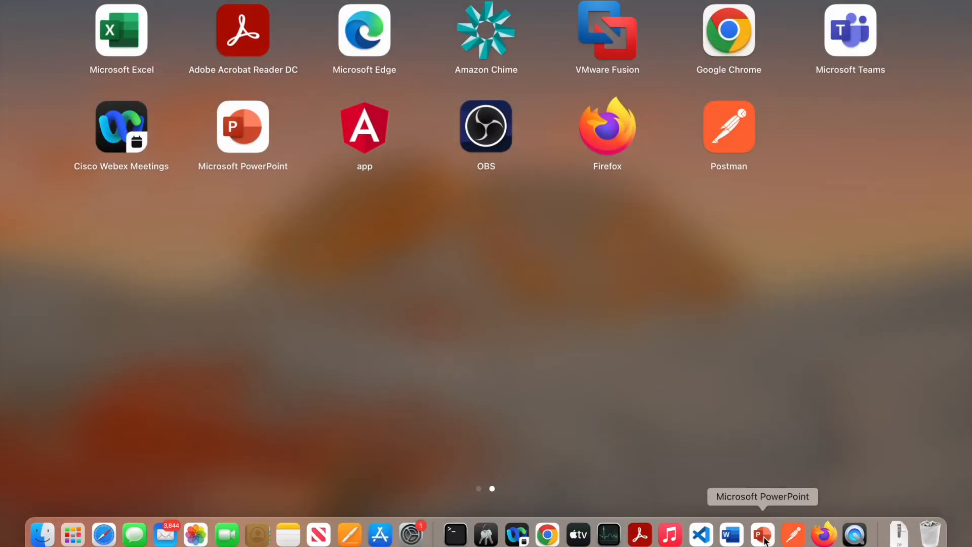
left_click(548, 534)
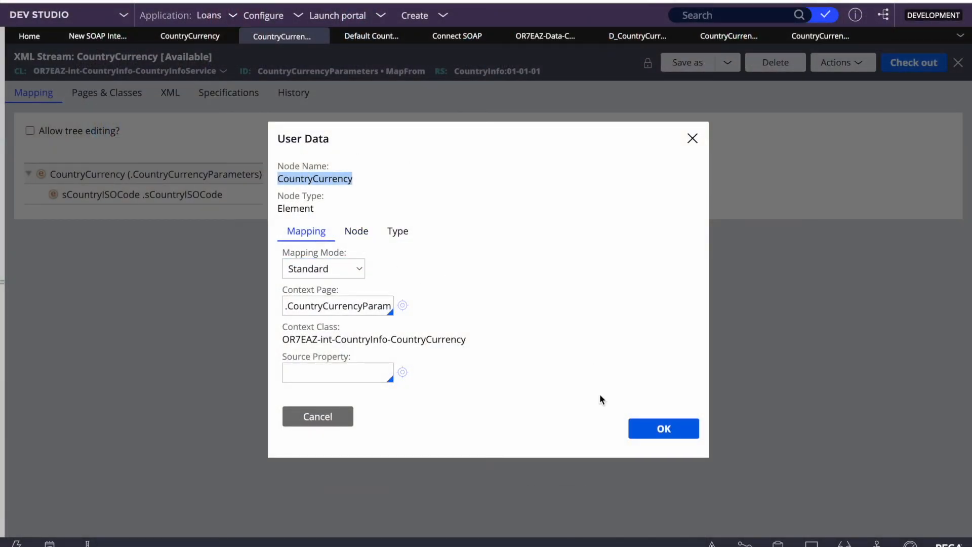
key("F4")
left_click(794, 532)
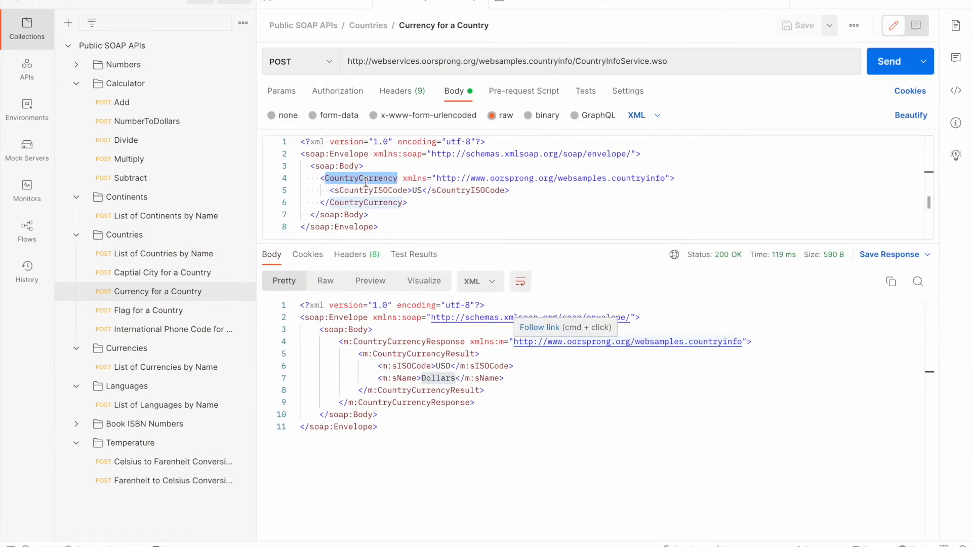
key("F4")
left_click(548, 533)
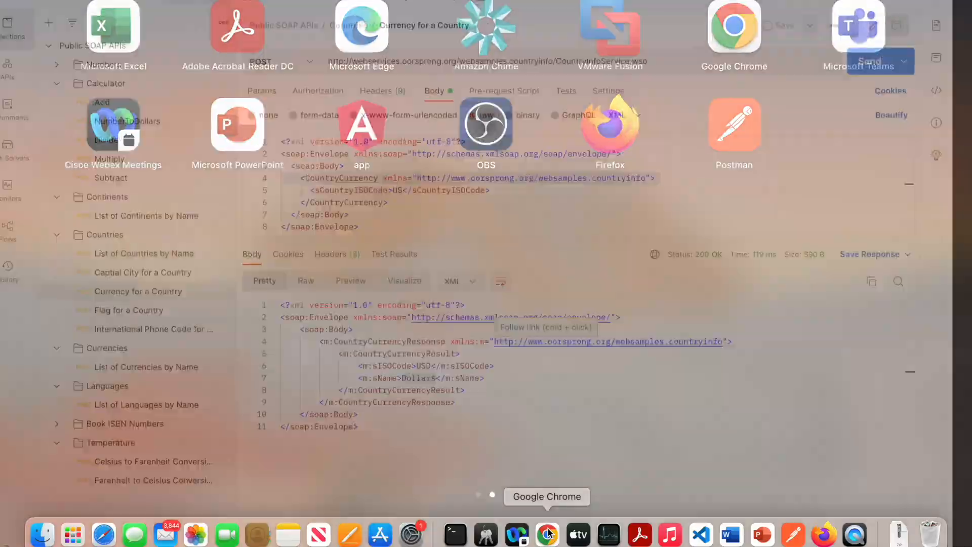
Check in the CountryCurrencyReq data transform with the comment "wip"
left_click(732, 37)
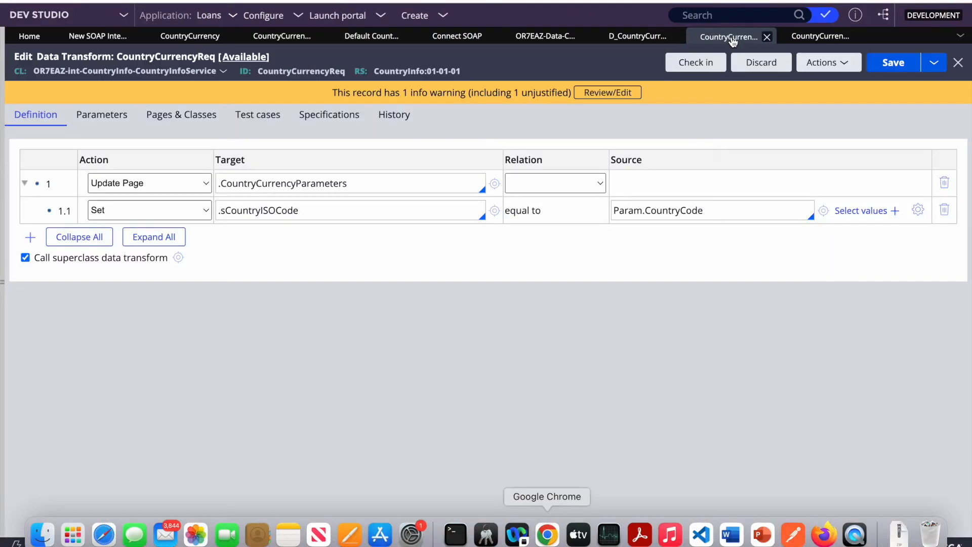
double_click(712, 206)
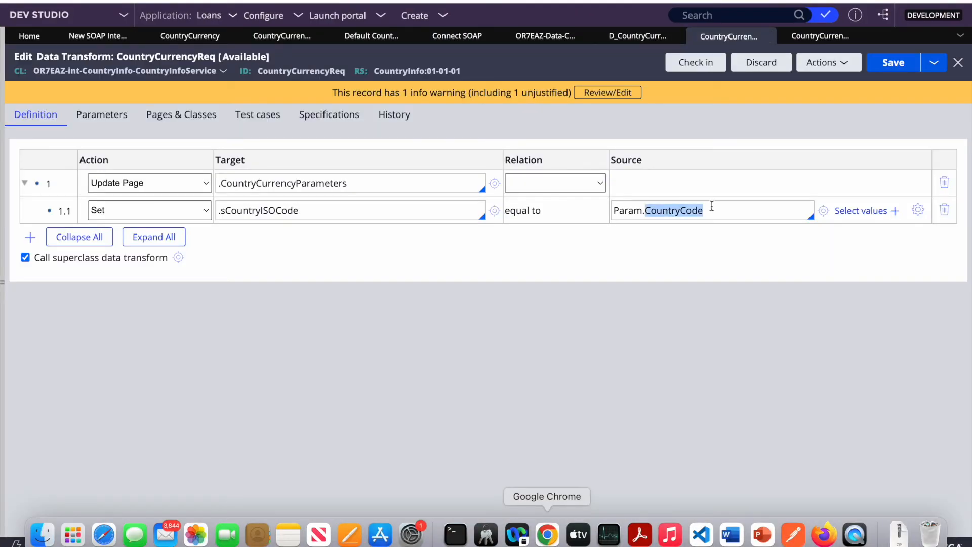
left_click(696, 62)
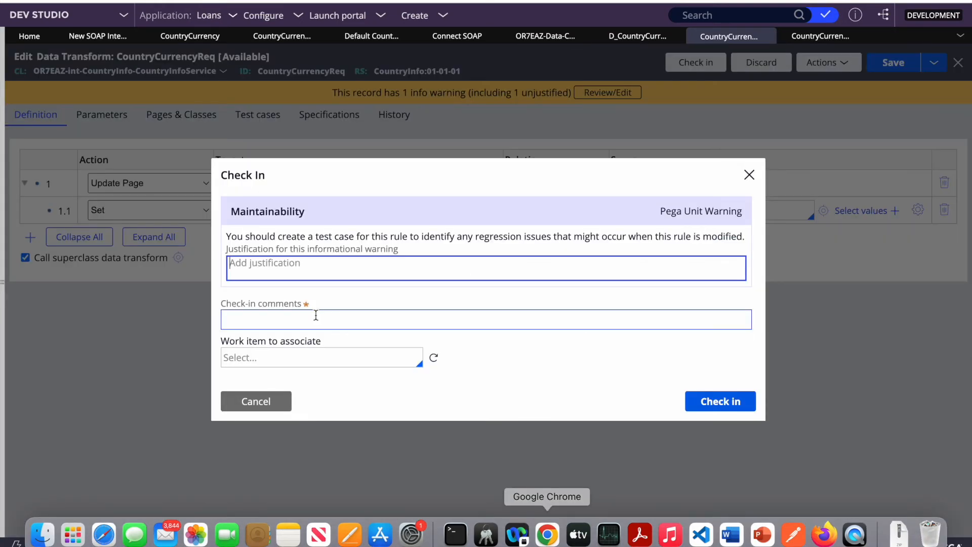
left_click(268, 318)
type("wip")
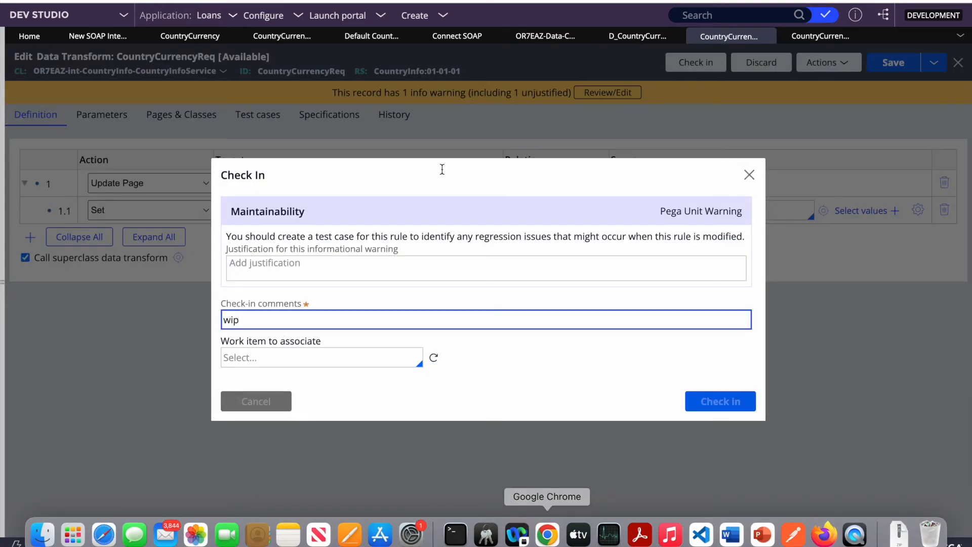
Add a CountryCode parameter to the CountryCurrency data page and save the data page
left_click(633, 39)
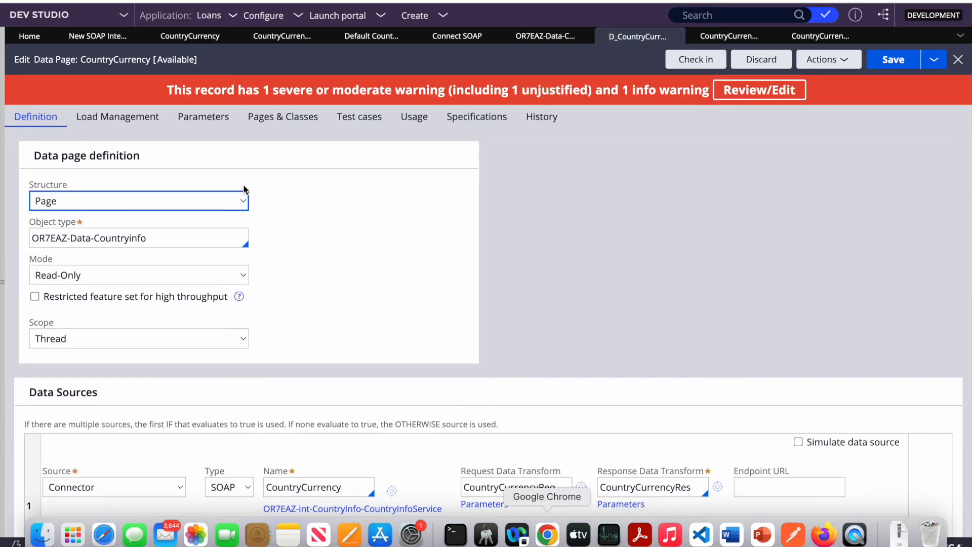
left_click(209, 116)
left_click(137, 236)
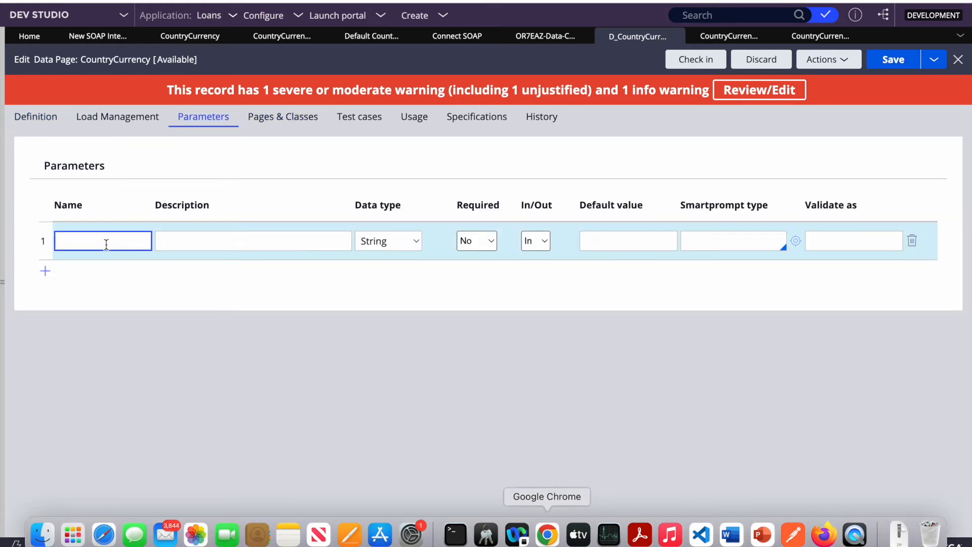
type("CountryCode")
left_click(894, 60)
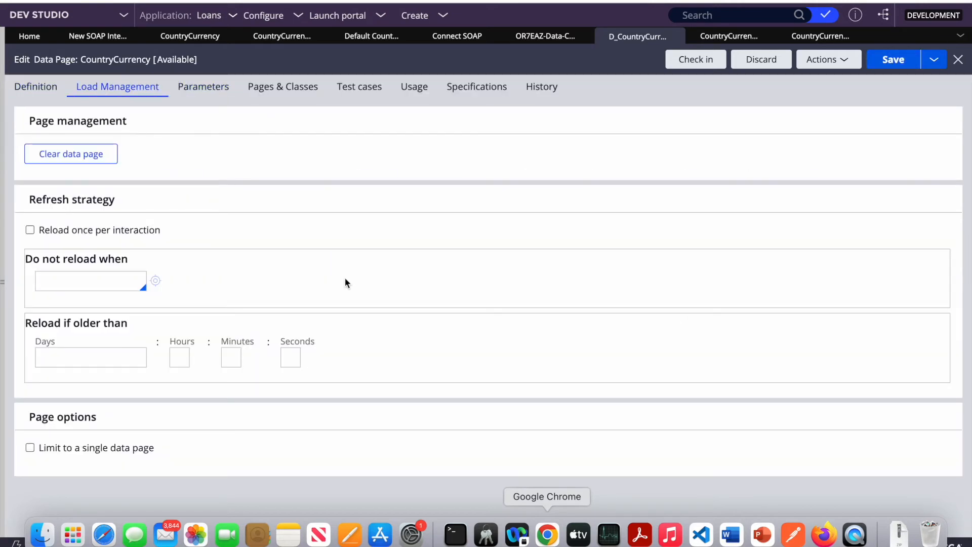
Enable Pass current parameter page for both the request and response data transforms of the data source, and save
left_click(36, 87)
scroll(354, 428, "down", 3)
left_click(485, 340)
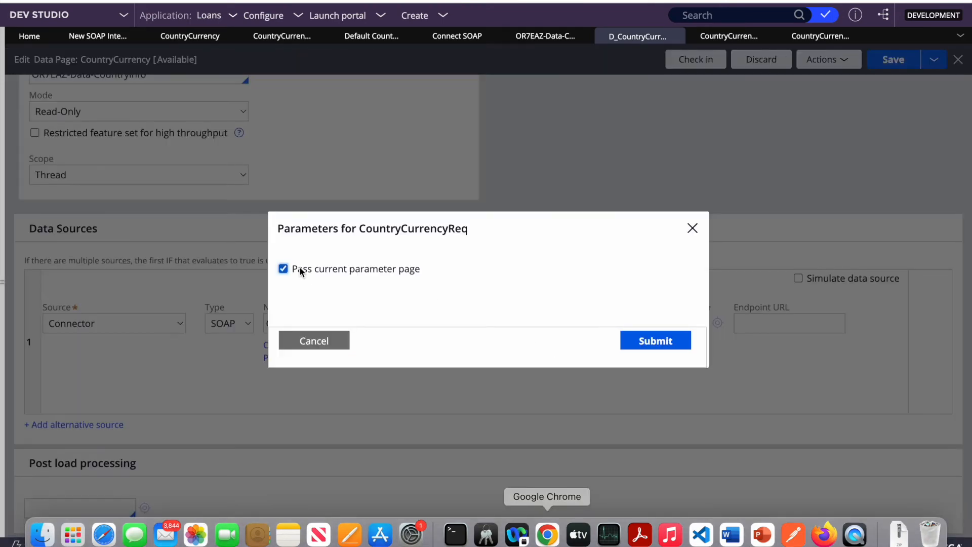
left_click(643, 342)
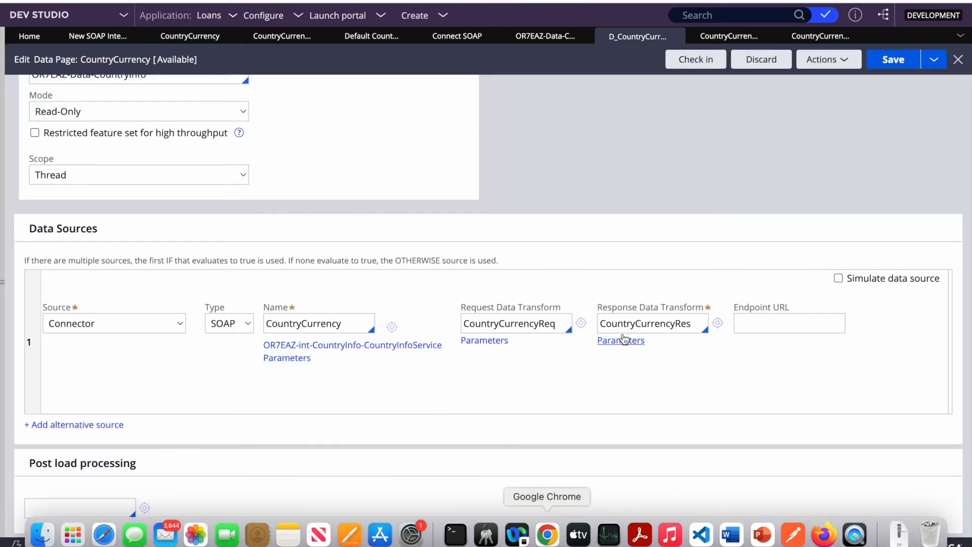
left_click(624, 339)
left_click(379, 270)
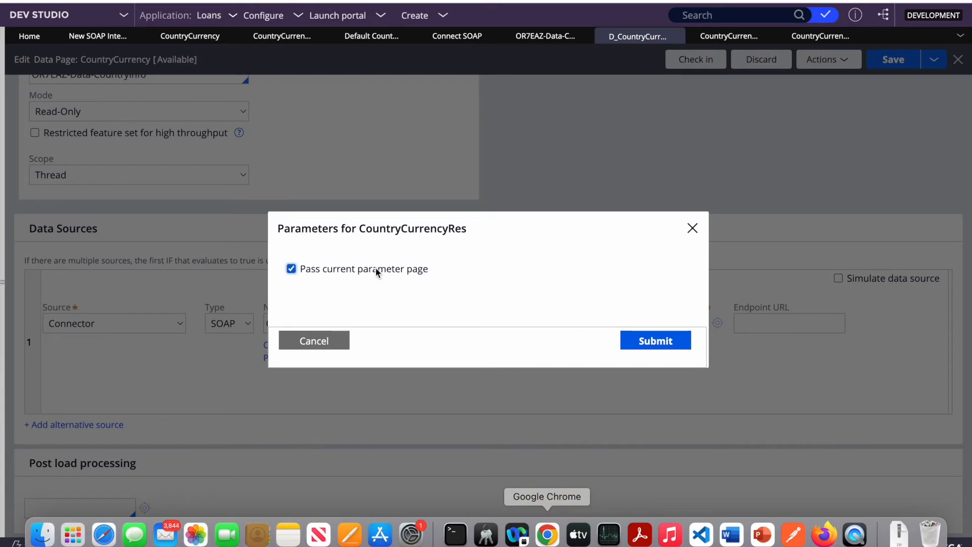
left_click(675, 338)
left_click(894, 64)
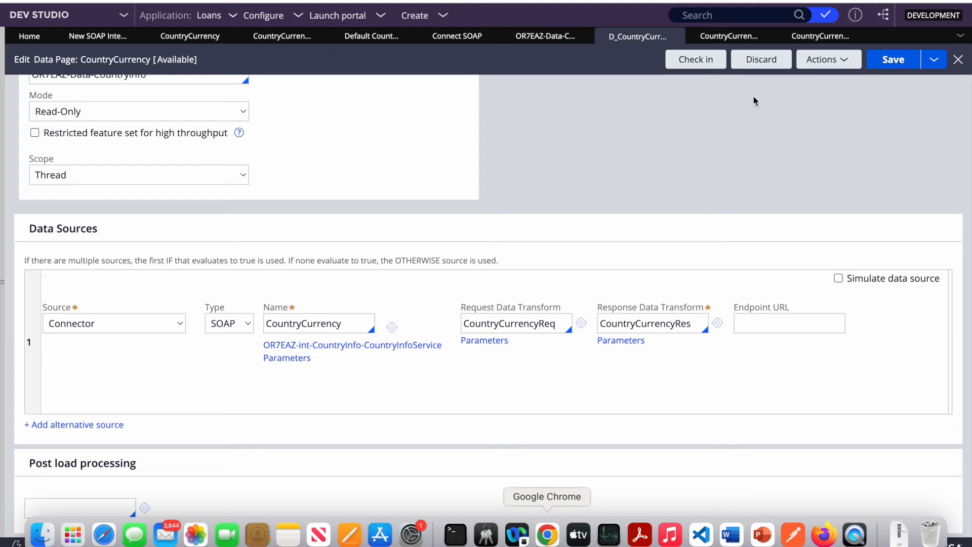
Check in the CountryCurrency data page, entering "wip" as both the warning justification and the check-in comment
left_click(696, 60)
type("wip")
key("Return")
left_click(696, 402)
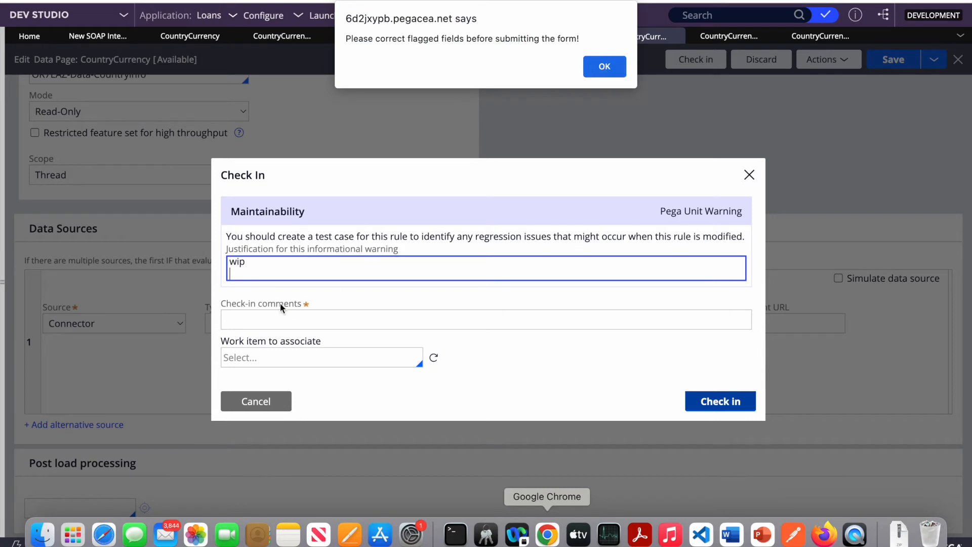
left_click(605, 68)
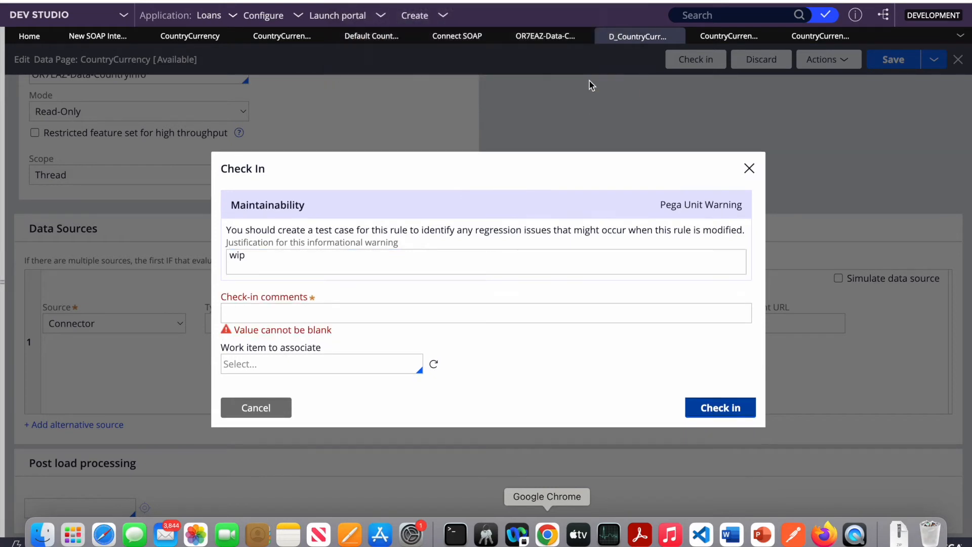
type("wip")
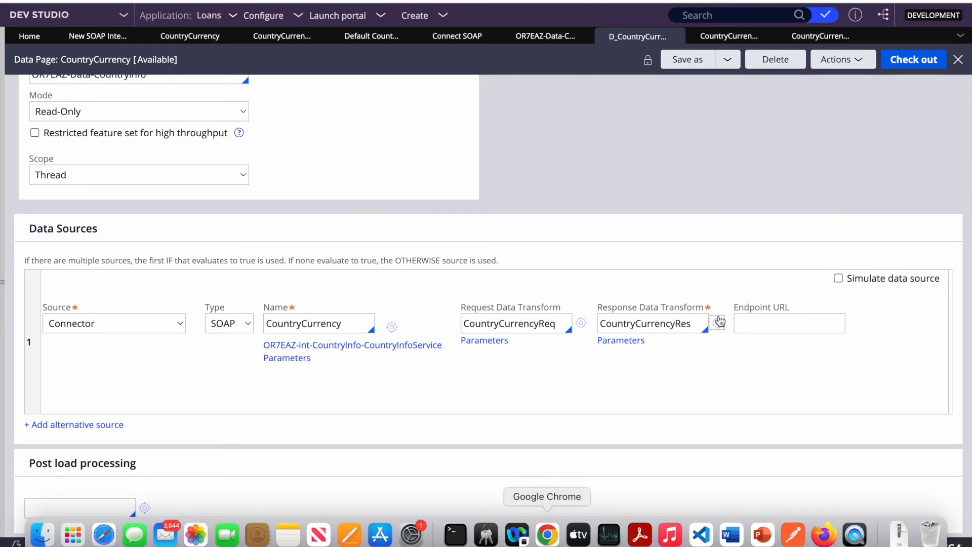
Open the CountryCurrencyRes response data transform from the data page, check it out and save it
left_click(720, 320)
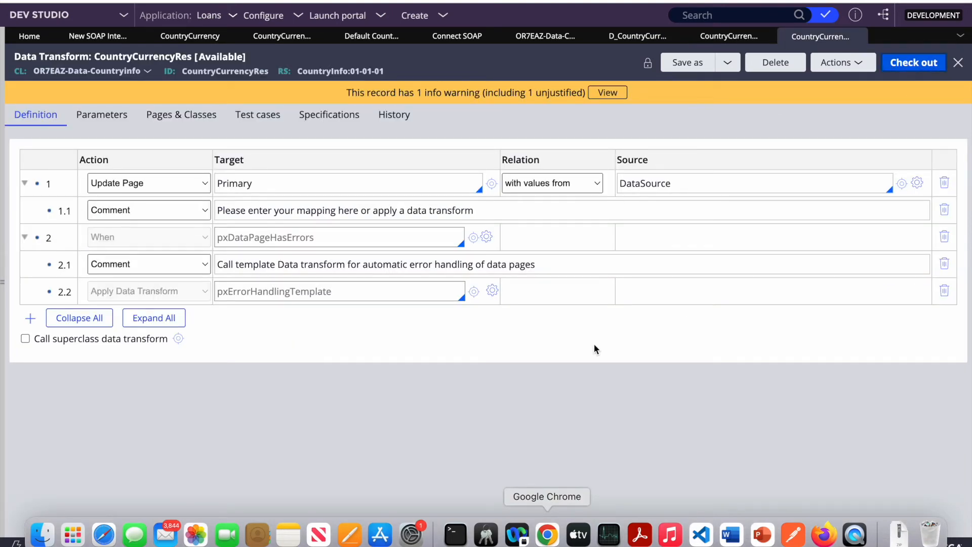
right_click(49, 208)
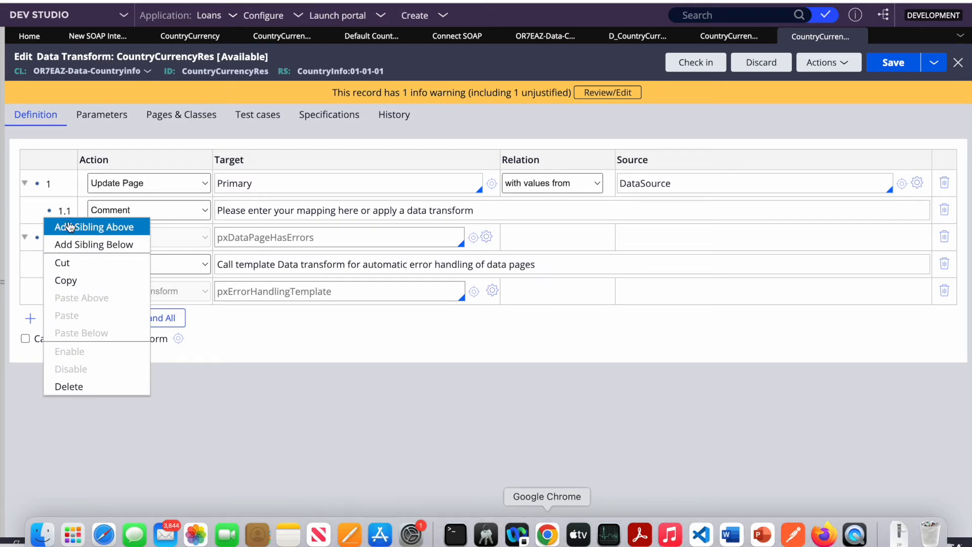
left_click(754, 461)
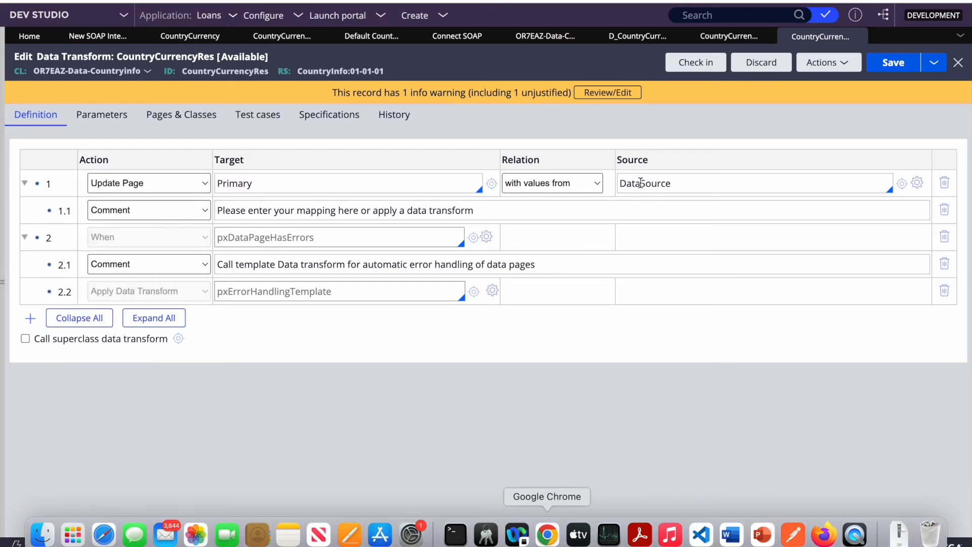
left_click(894, 62)
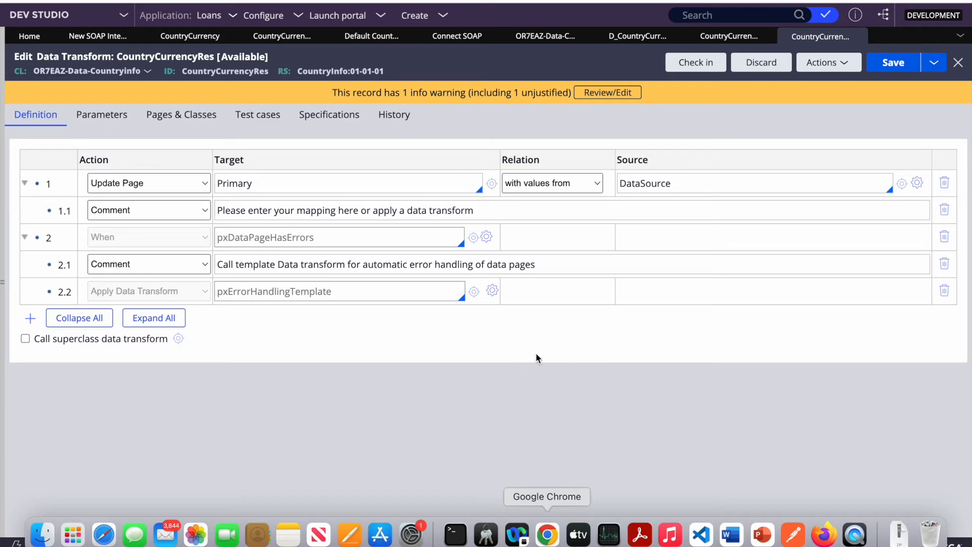
Run the CountryCurrency data page with CountryCode IN, flushing all its instances before execution
left_click(637, 36)
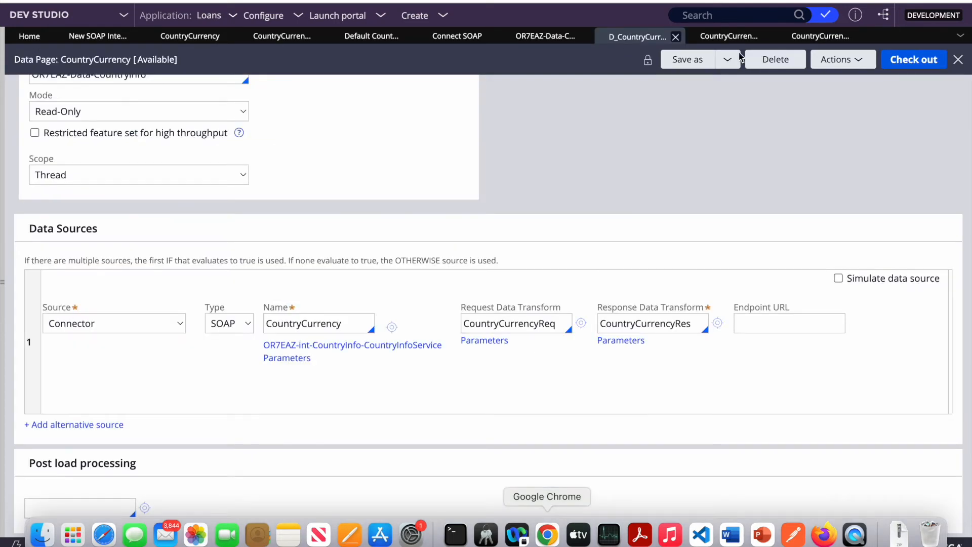
left_click(855, 60)
left_click(818, 79)
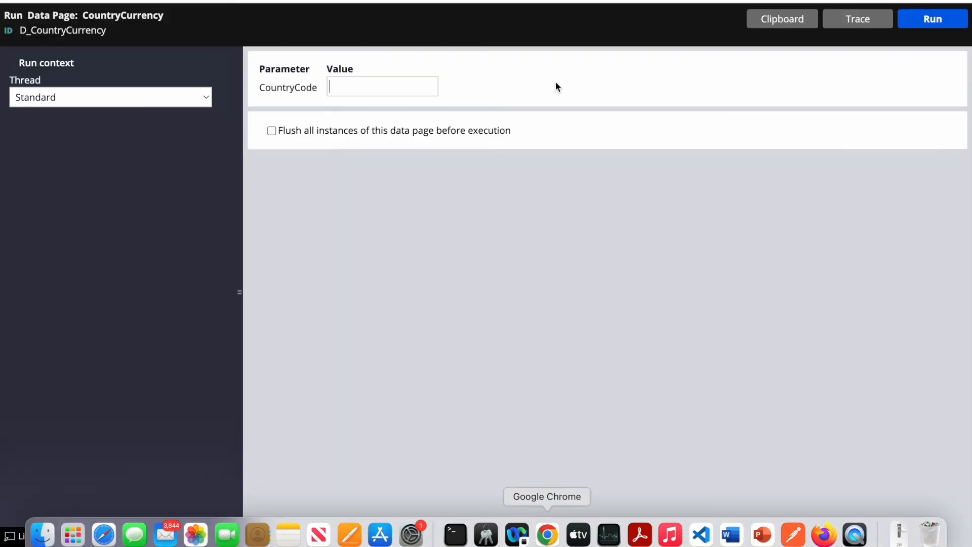
type("IN")
left_click(271, 131)
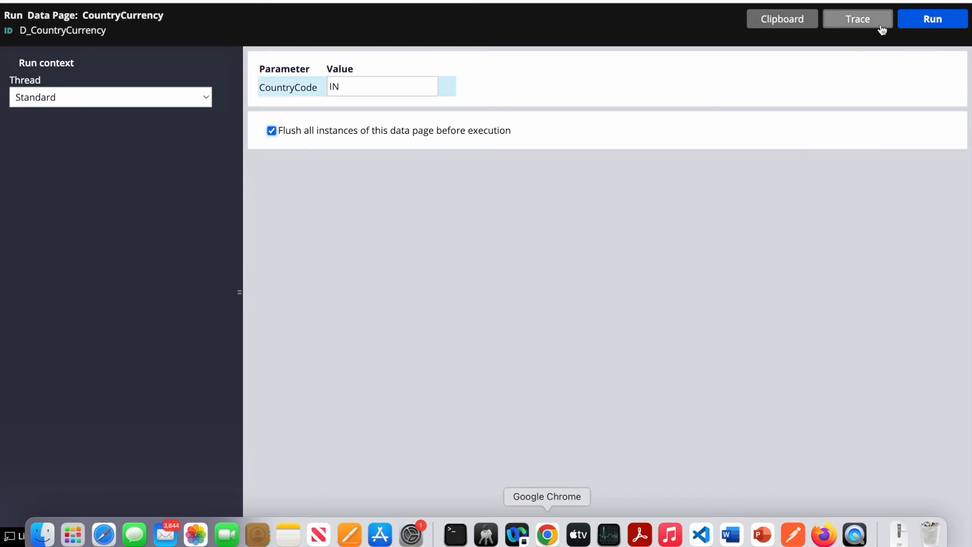
left_click(939, 32)
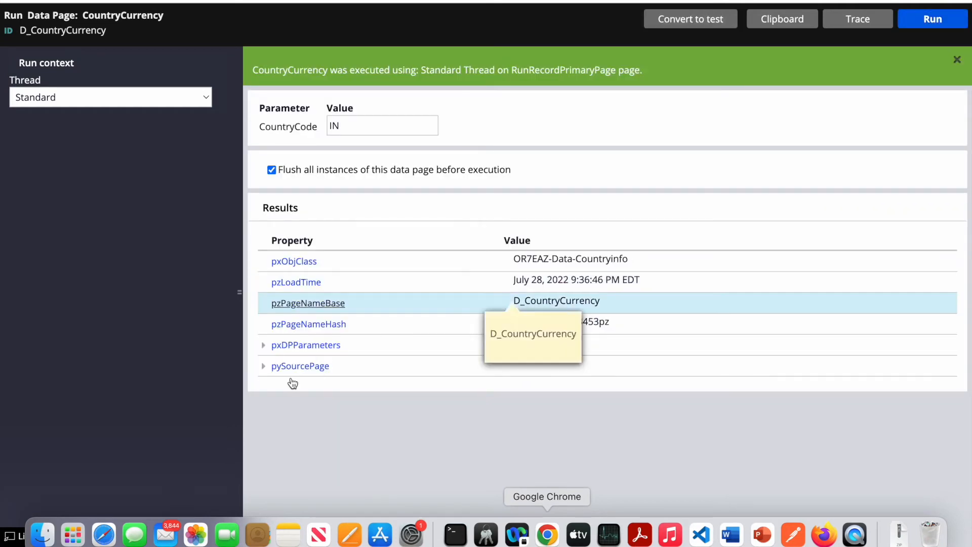
Expand pySourcePage and pxDPParameters in the run results, and start a trace for the data page
left_click(260, 369)
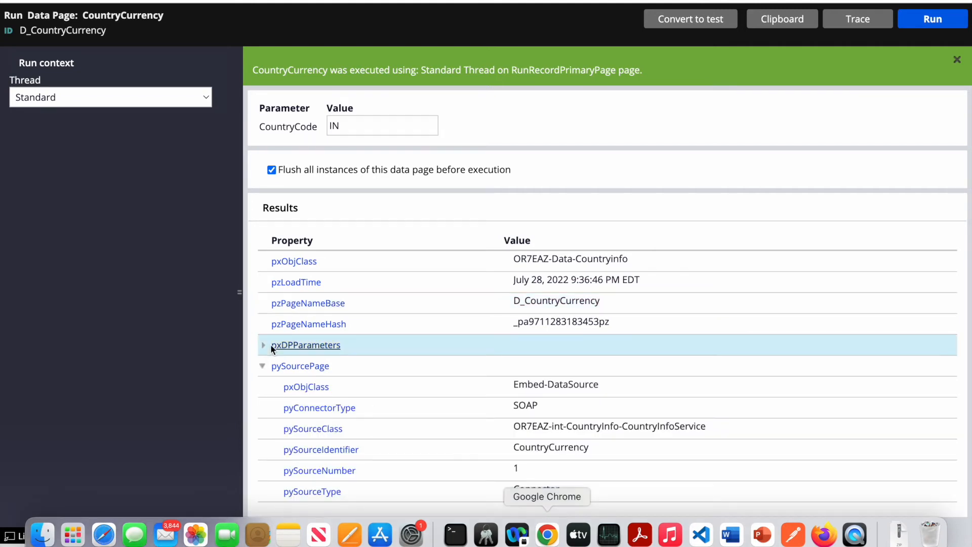
left_click(262, 347)
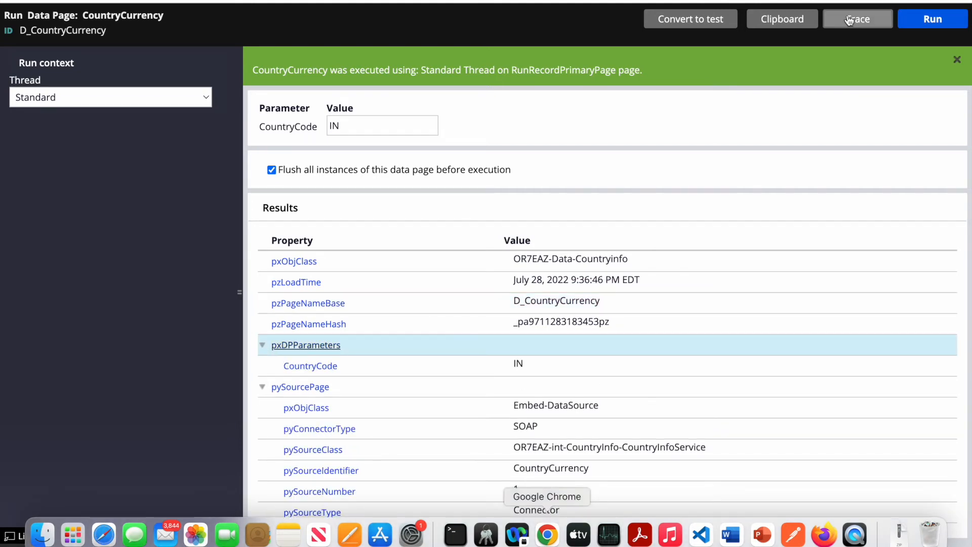
left_click(846, 23)
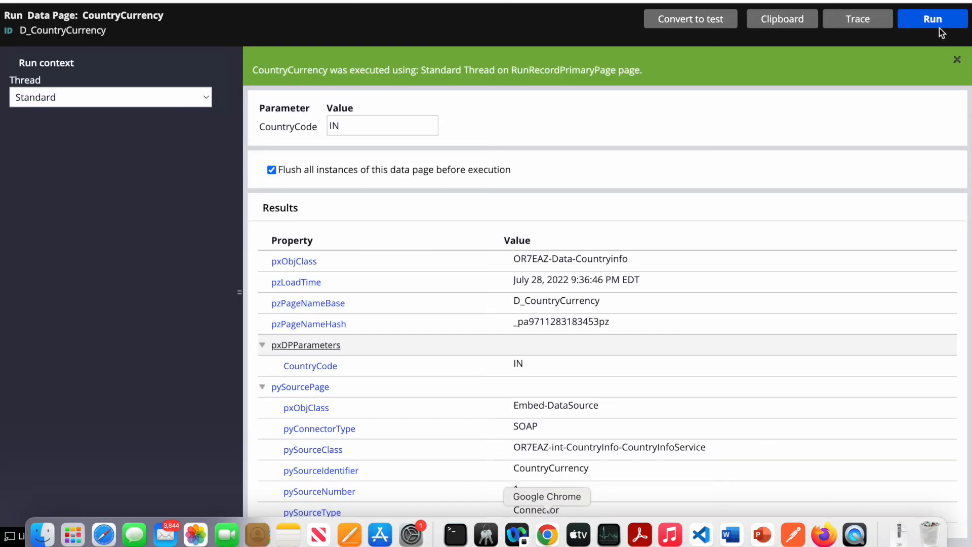
Rerun the data page under trace and examine the connector response page recorded at the Page-Remove step end
left_click(937, 26)
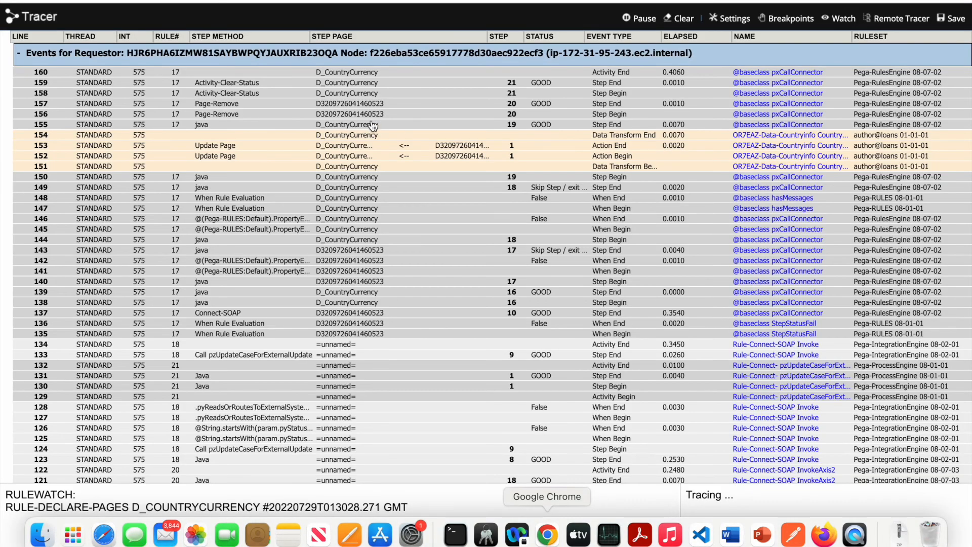
left_click(334, 103)
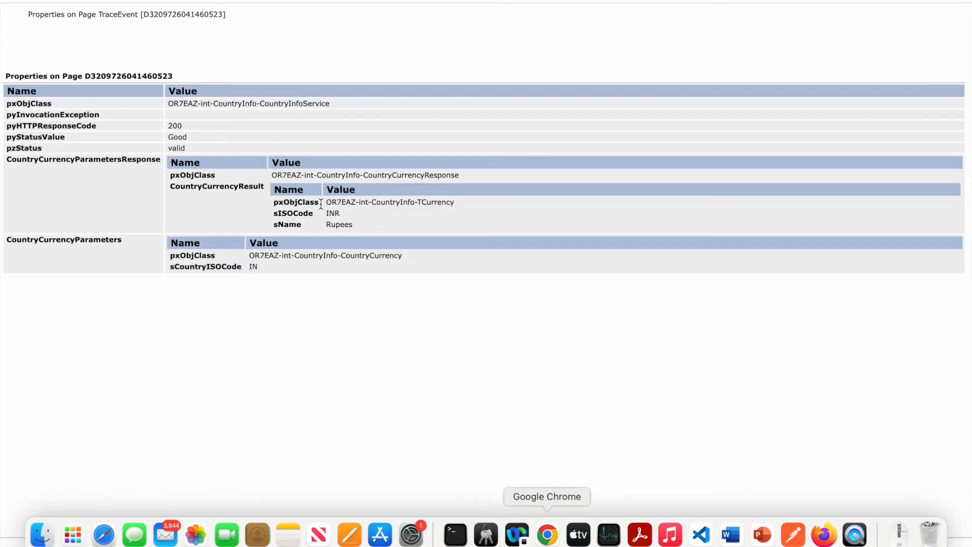
double_click(338, 224)
double_click(111, 75)
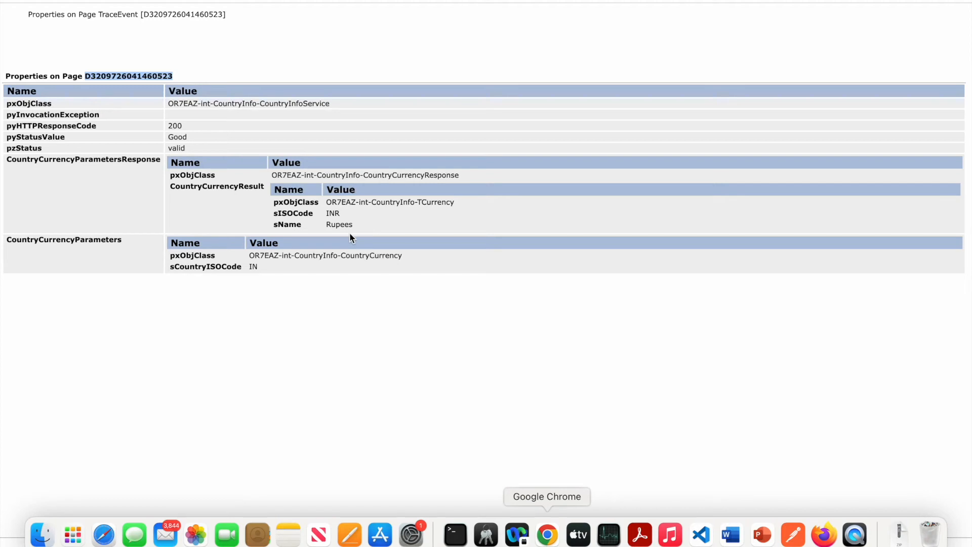
Examine the D_CountryCurrency page at the pxCallConnector Activity End trace event, and return to the data page rule in Dev Studio
left_click(547, 535)
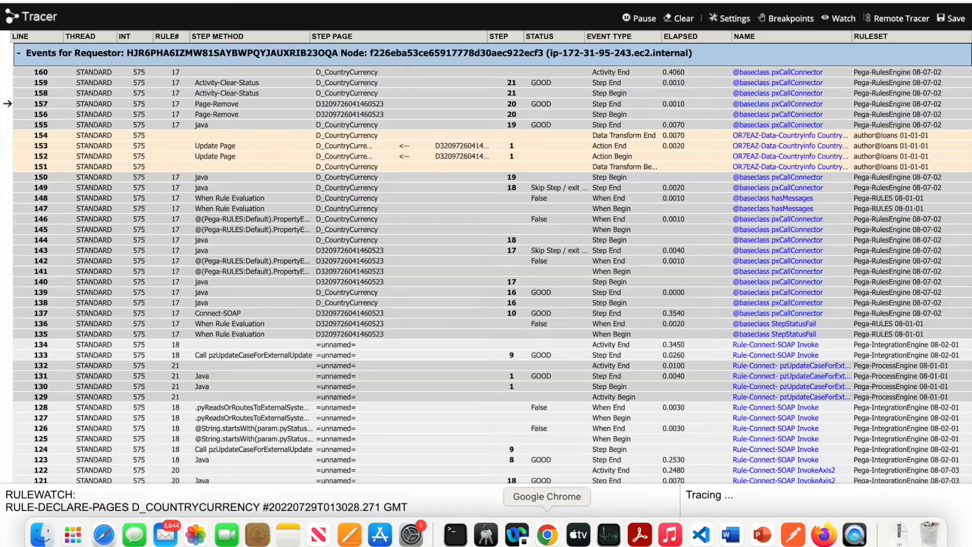
left_click(349, 76)
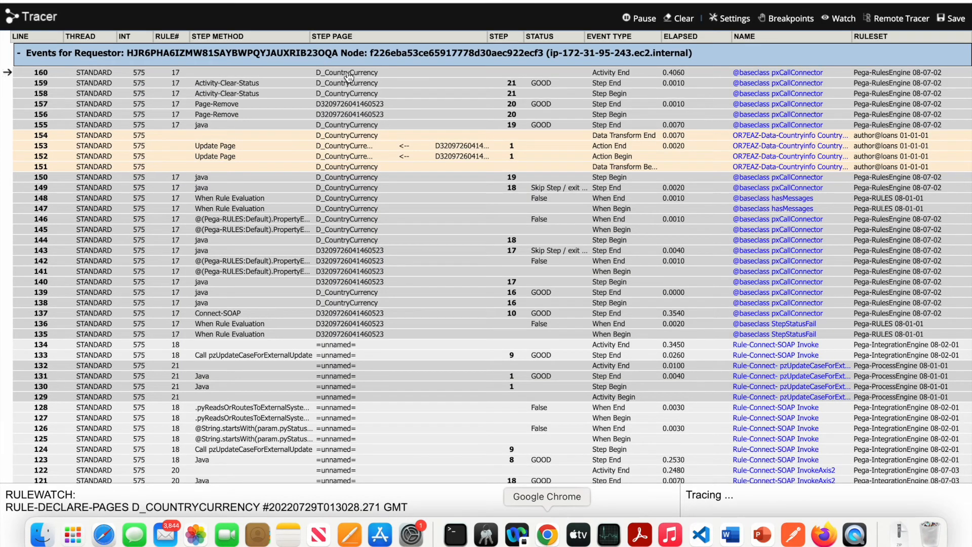
double_click(148, 213)
key("super+w")
key("super+grave")
key("super+grave")
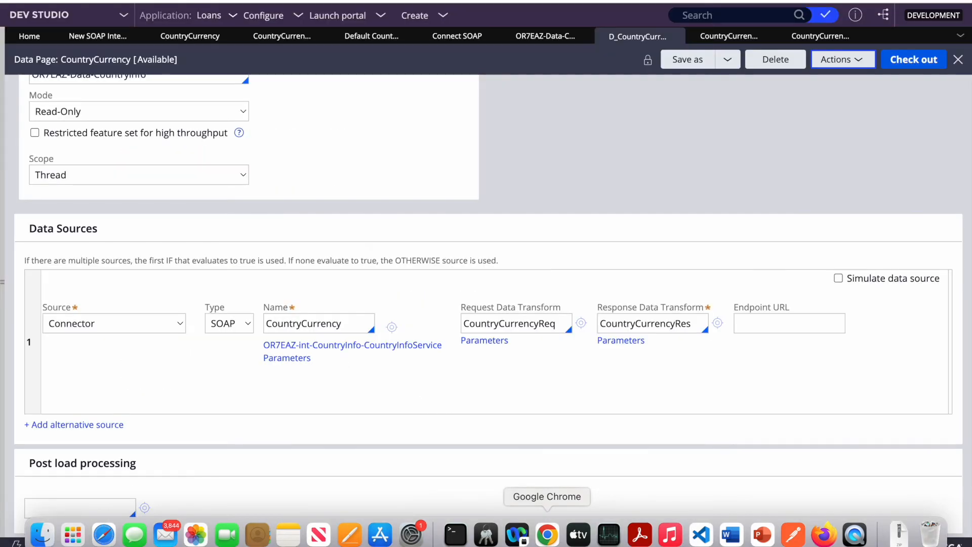
In CountryCurrencyRes, insert a Set row above the mapping comment with source .CountryCurrencyParametersResponse.CountryCurrencyResult
left_click(844, 34)
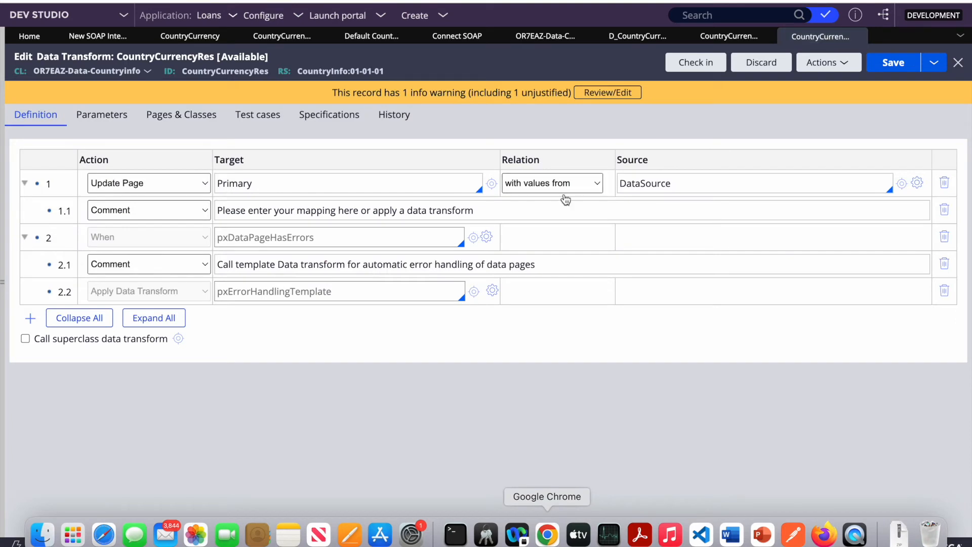
right_click(61, 212)
left_click(92, 233)
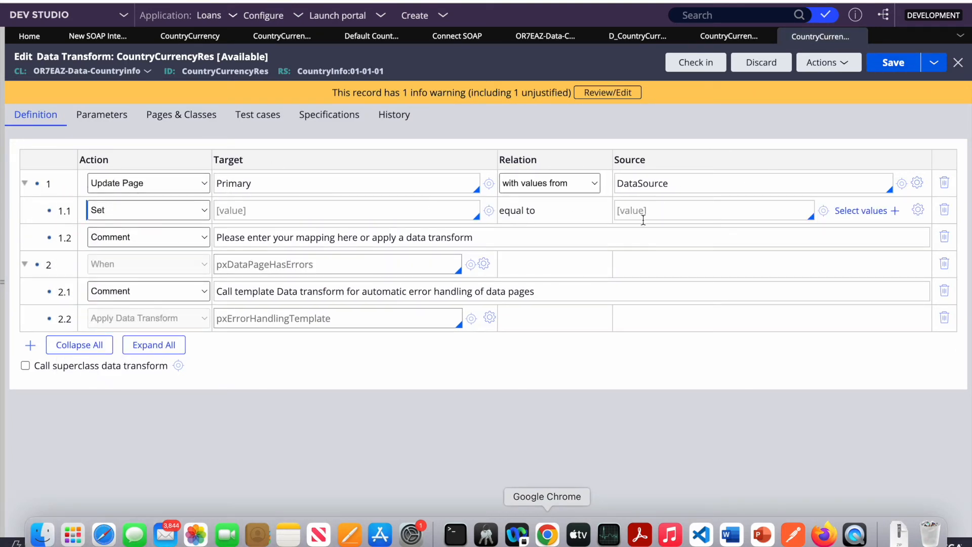
left_click(619, 211)
key("Down")
key("Down")
key("Return")
type(".")
key("Down")
key("Return")
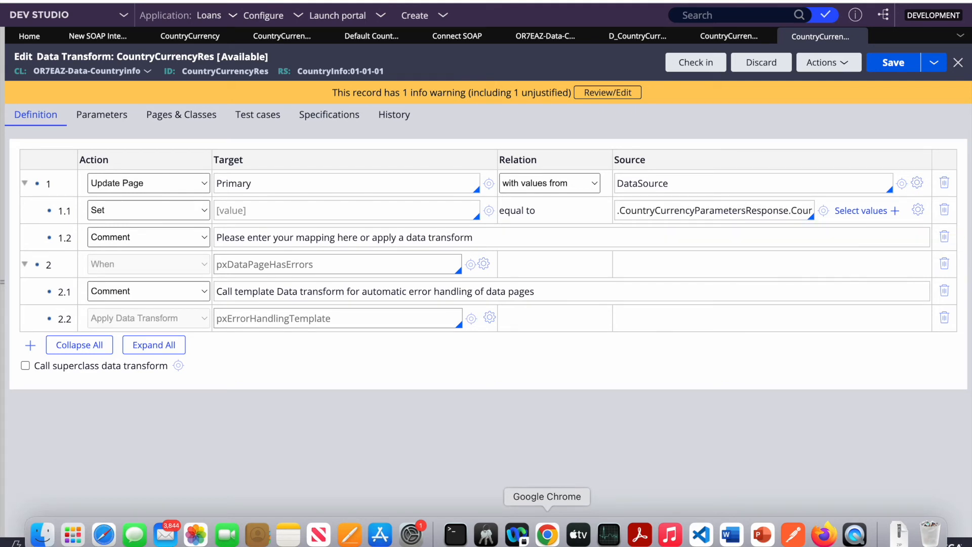
Set row 1.1's target to .CountryCurrencyResult, matching the last part of its source, and open the new property form from that target
left_click(345, 213)
type(".")
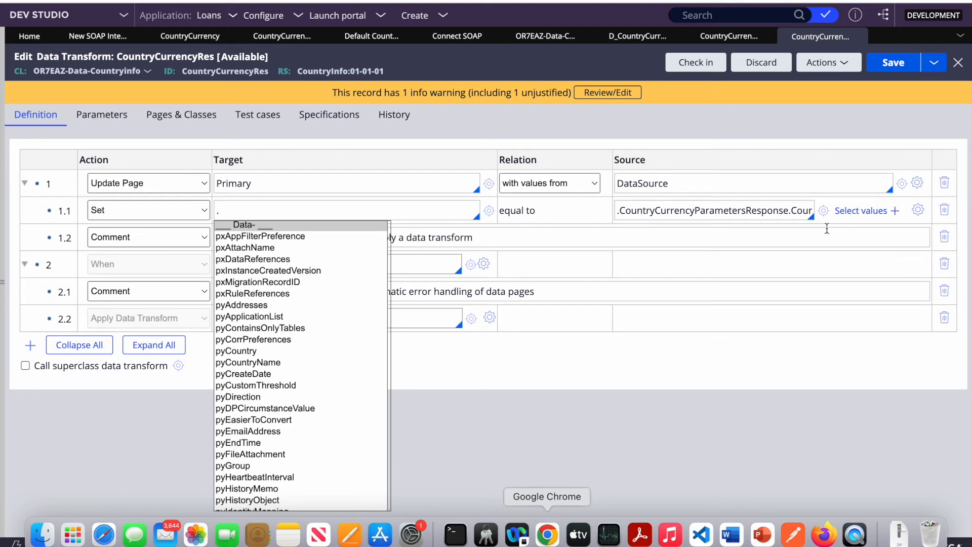
left_click(753, 218)
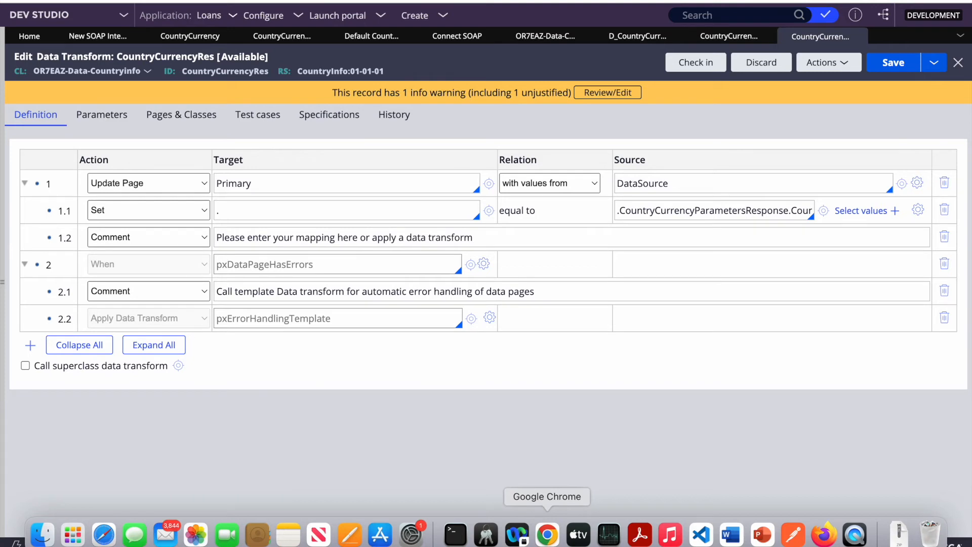
left_click(783, 211)
key("Right")
key("Right")
key("Right")
key("Right")
key("Right")
key("Right")
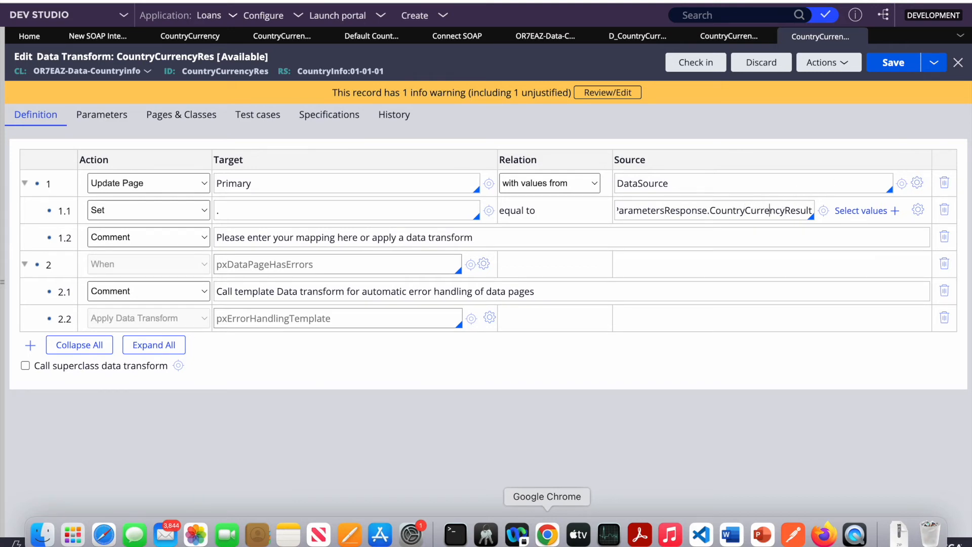
double_click(767, 209)
key("super+c")
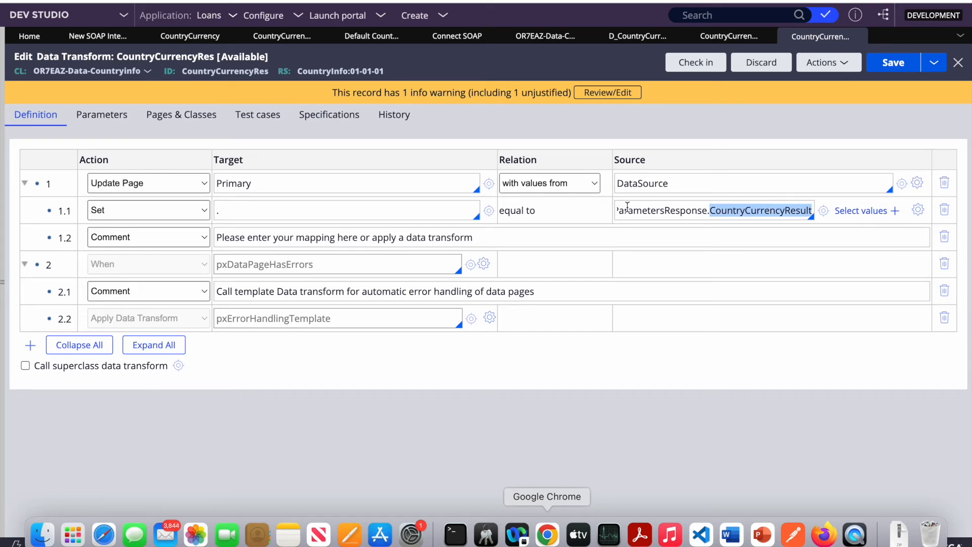
left_click(260, 211)
key("super+v")
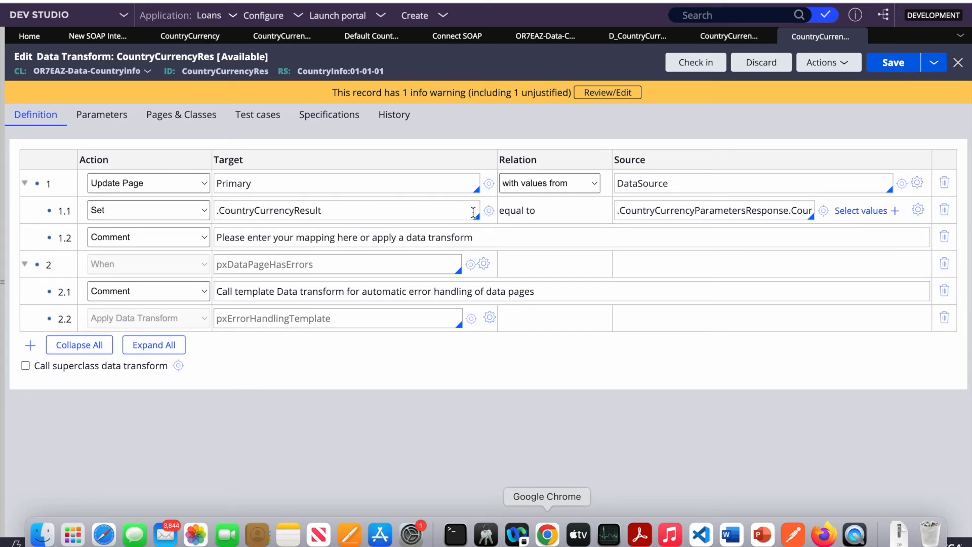
left_click(489, 211)
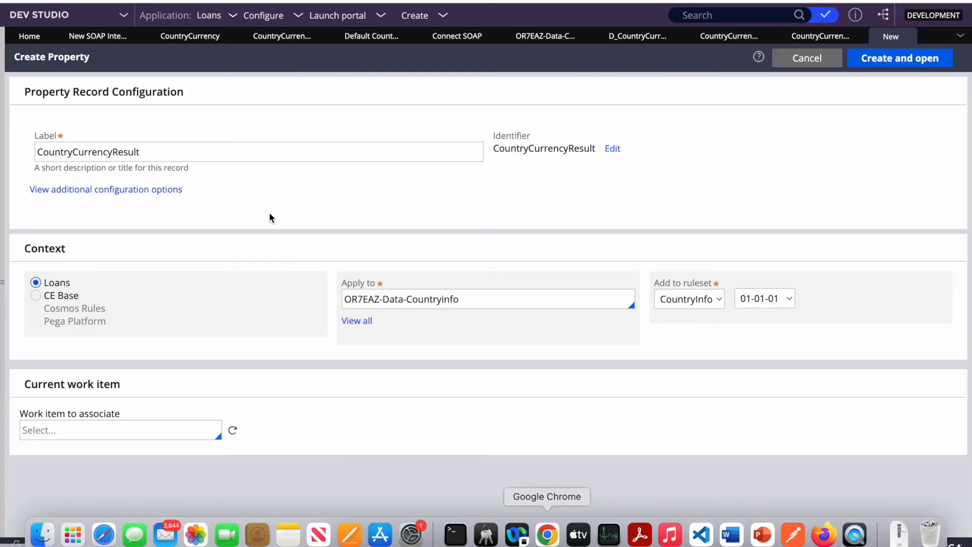
Examine the CountryCurrencyResult and sName elements of the Currency for a Country response in Postman, and return to Dev Studio
left_click(812, 35)
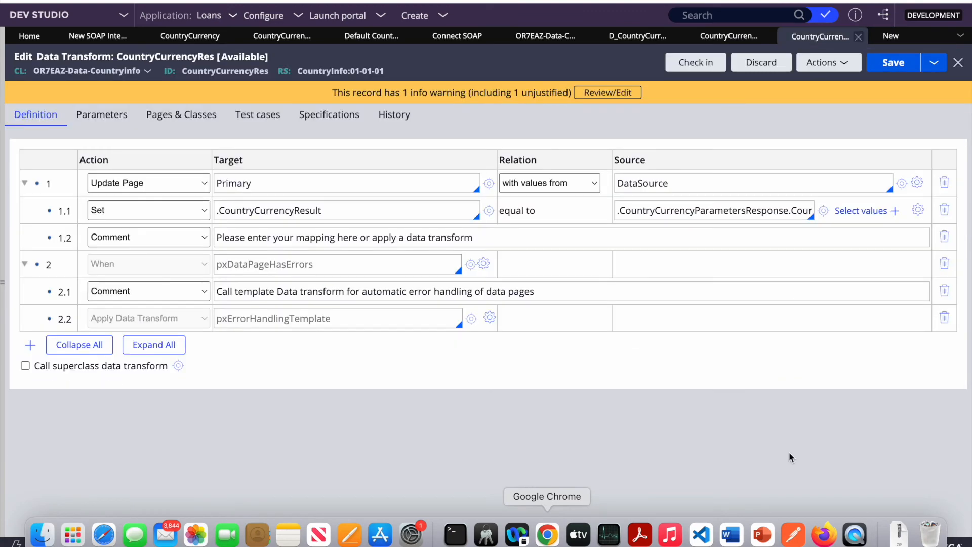
left_click(793, 535)
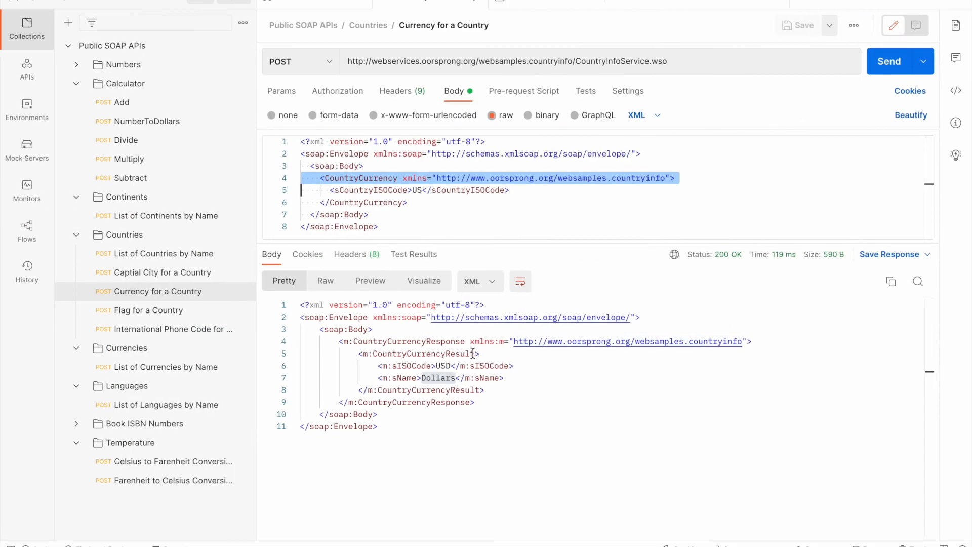
double_click(414, 352)
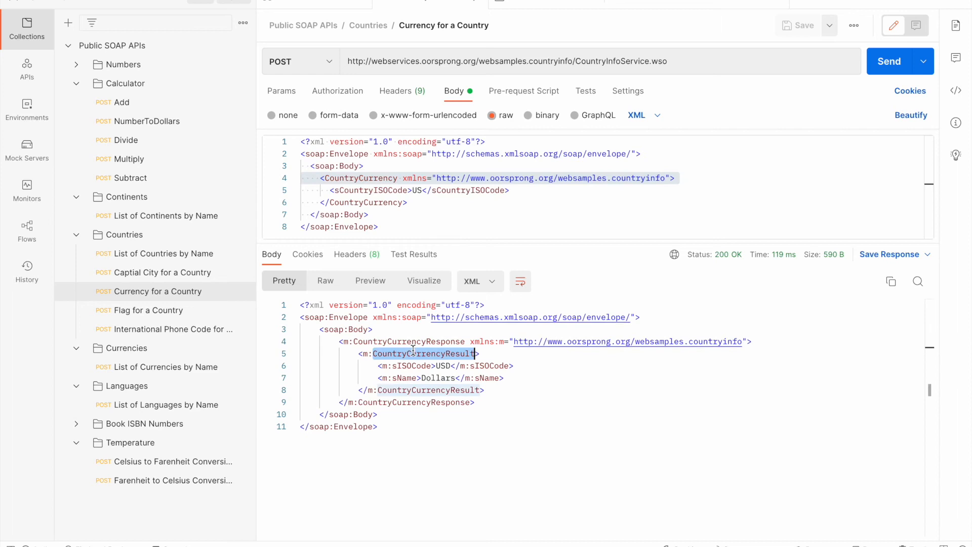
double_click(405, 378)
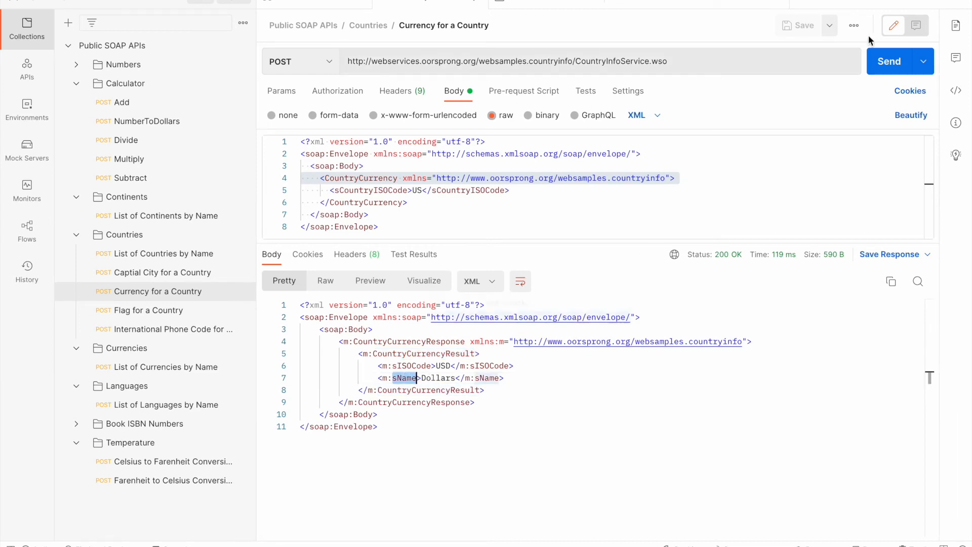
key("F4")
left_click(558, 519)
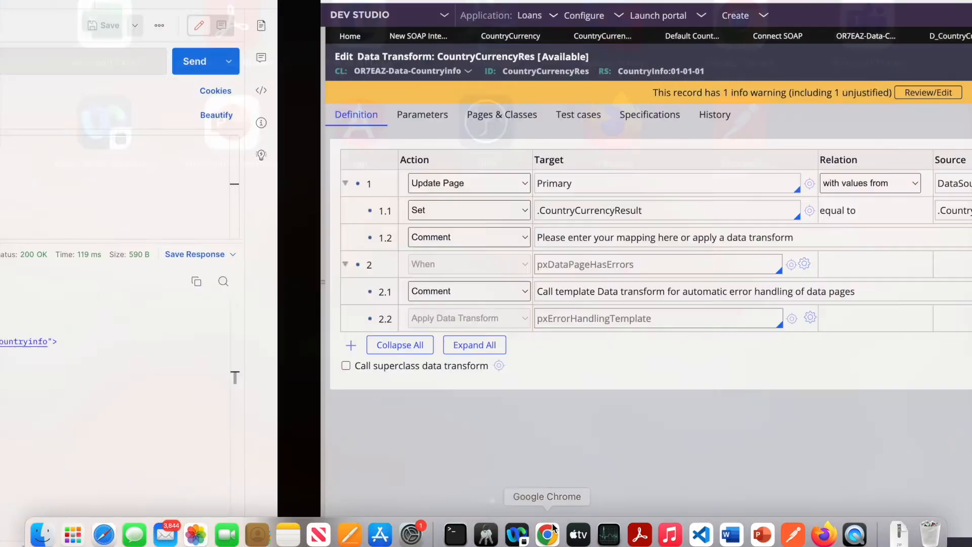
Create and save the property with label CountryCurrency and identifier CountryCurrencyResult in class OR7EAZ-Data-Countryinfo, and close its form
left_click(883, 38)
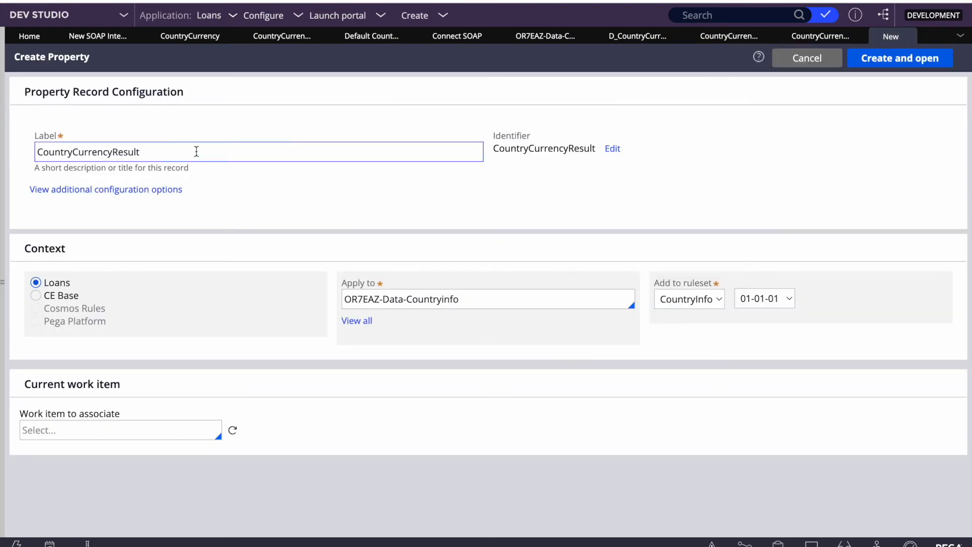
double_click(138, 152)
key("Right")
key("BackSpace")
key("BackSpace")
key("BackSpace")
key("BackSpace")
key("BackSpace")
key("BackSpace")
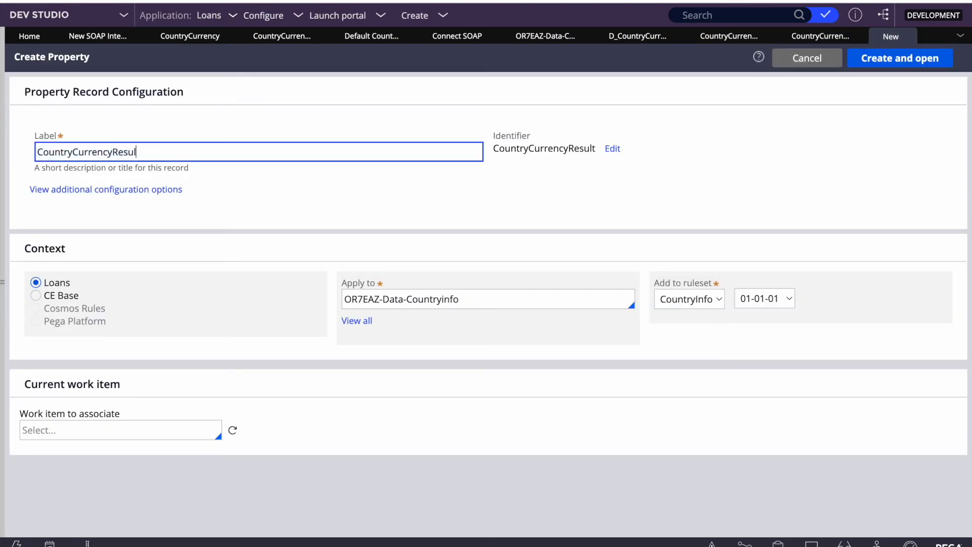
left_click(922, 60)
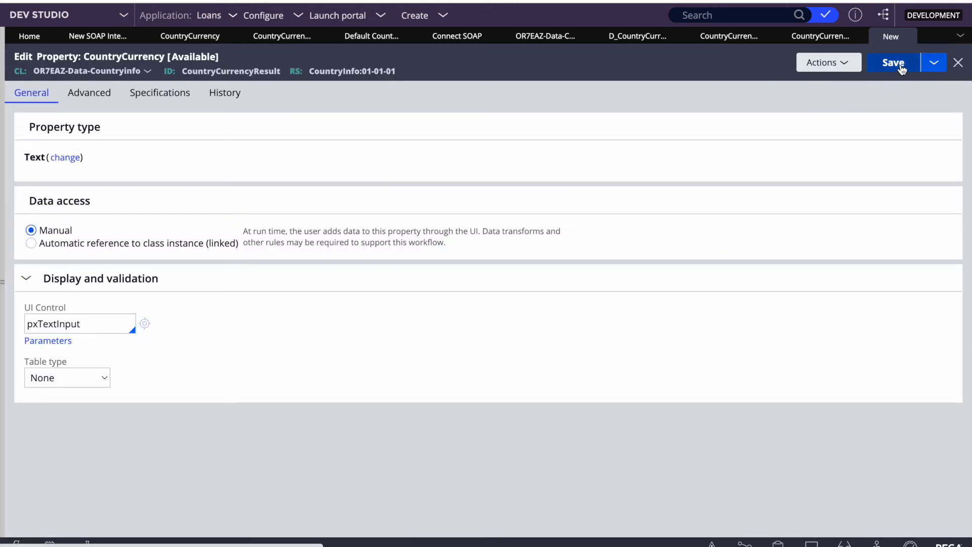
left_click(901, 66)
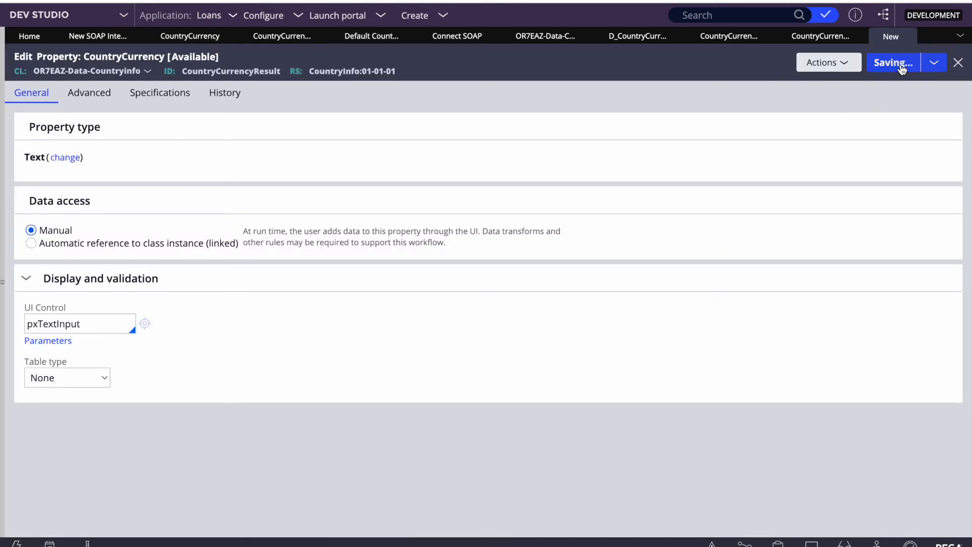
left_click(957, 64)
Recheck the response fields in Postman and extend row 1.1's source with .sName after CountryCurrencyResult
left_click(809, 353)
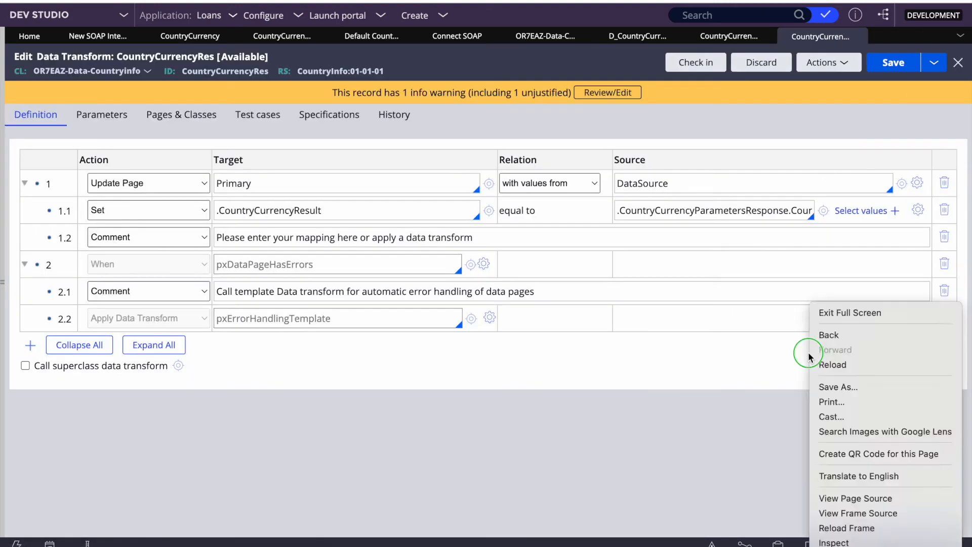
key("F4")
left_click(793, 535)
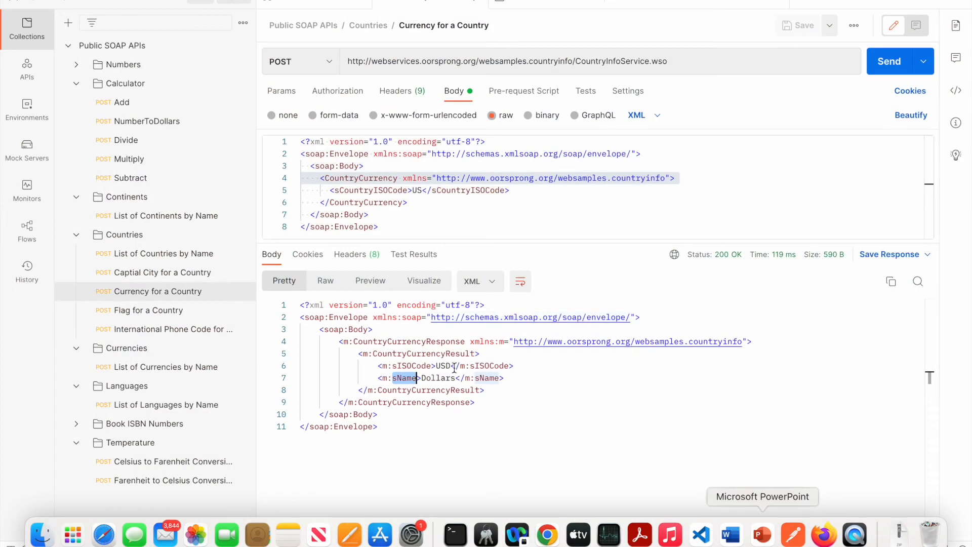
key("F4")
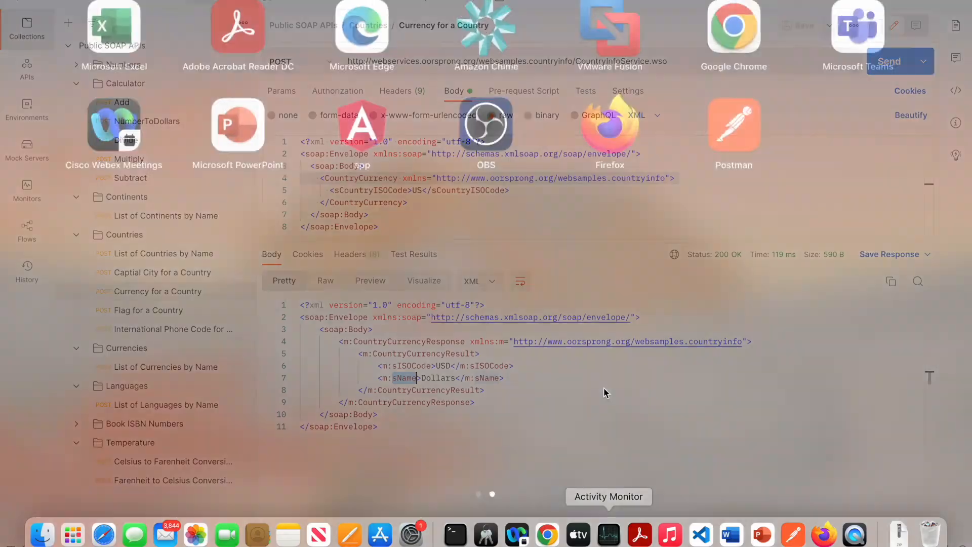
left_click(541, 531)
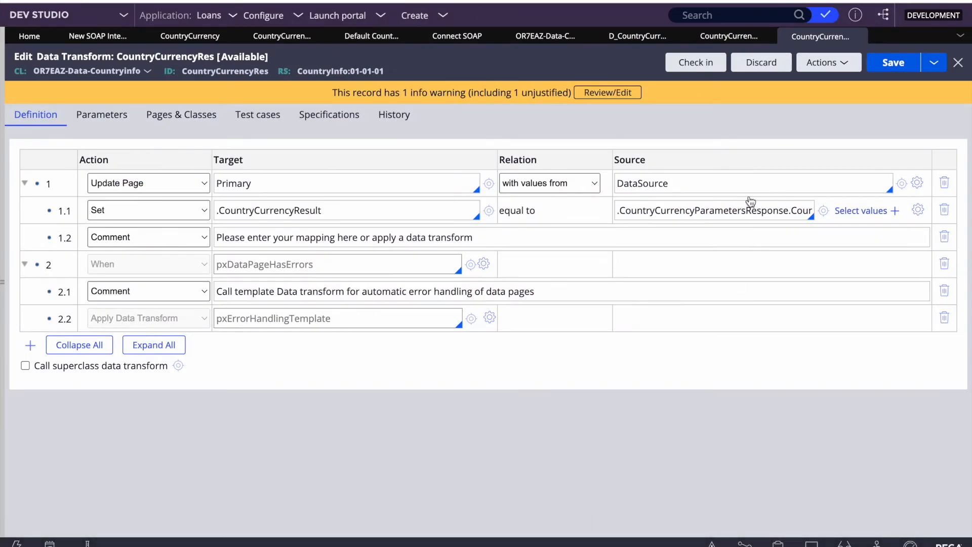
left_click(751, 211)
key("Right")
key("Right")
key("Right")
key("Right")
key("Right")
key("Right")
key("Right")
key("Right")
key("Right")
key("Right")
key("Right")
key("Right")
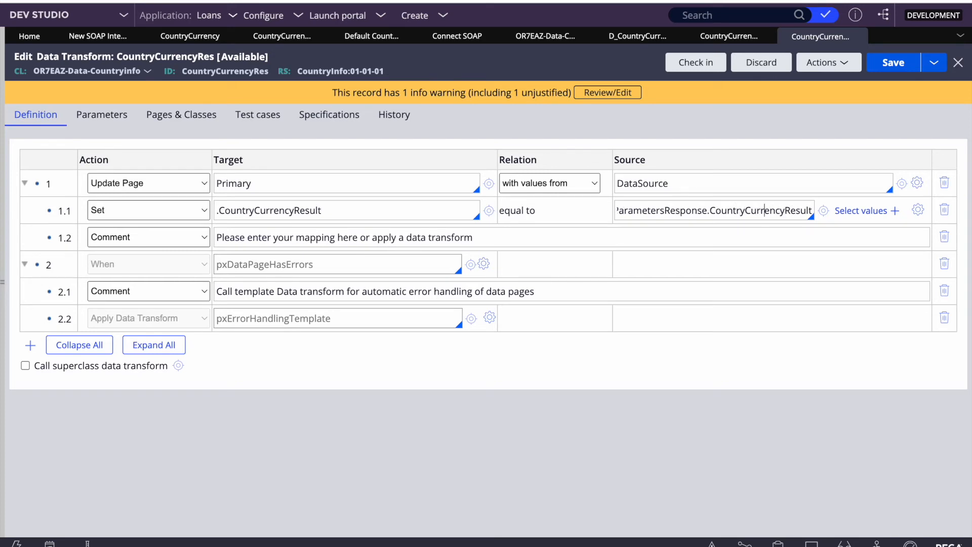
type(".")
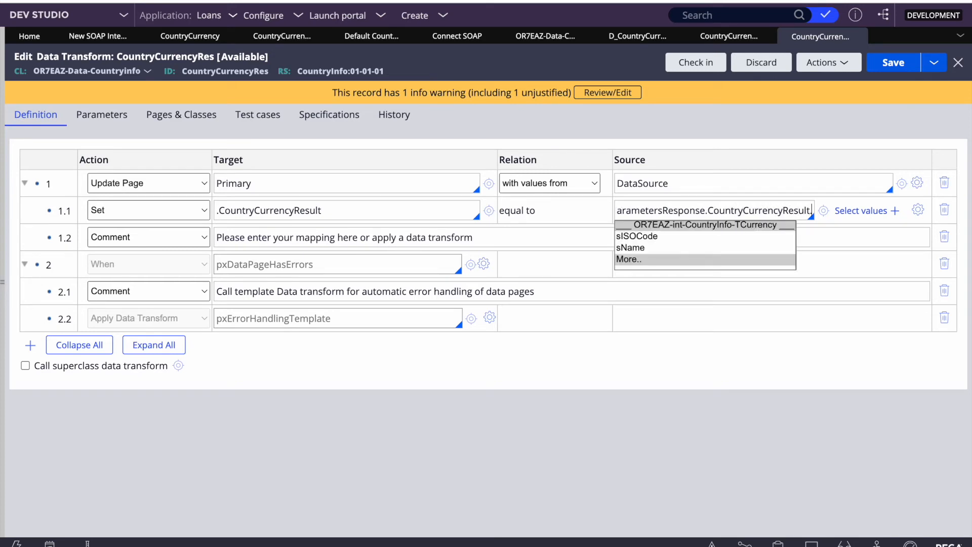
key("Down")
key("Down")
key("Return")
Shorten row 1.1's target to .CountryCurrency and try to save the CountryCurrencyRes data transform
left_click(356, 216)
key("BackSpace")
key("BackSpace")
key("BackSpace")
key("BackSpace")
key("BackSpace")
key("BackSpace")
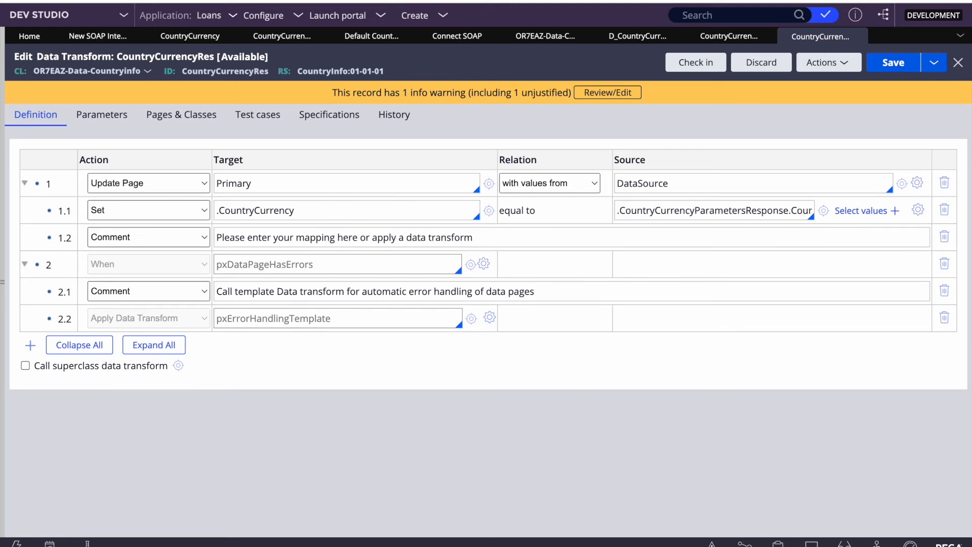
left_click(904, 66)
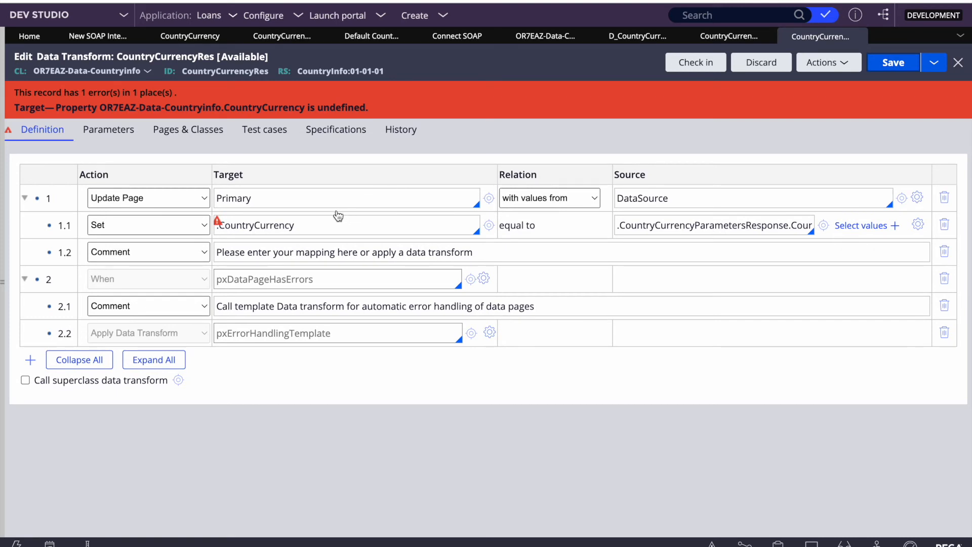
Create and save the CountryCurrency property in class OR7EAZ-Data-Countryinfo from row 1.1's target
double_click(328, 223)
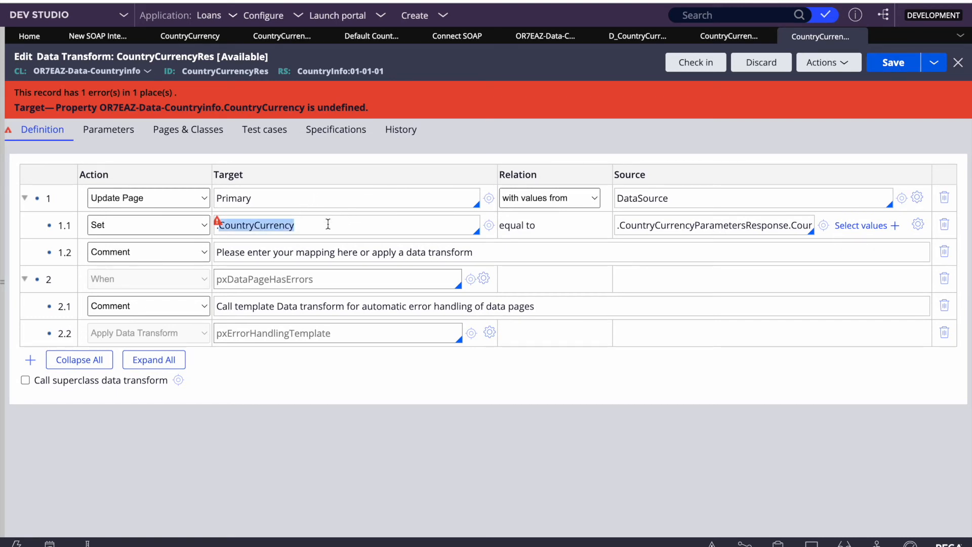
left_click(497, 226)
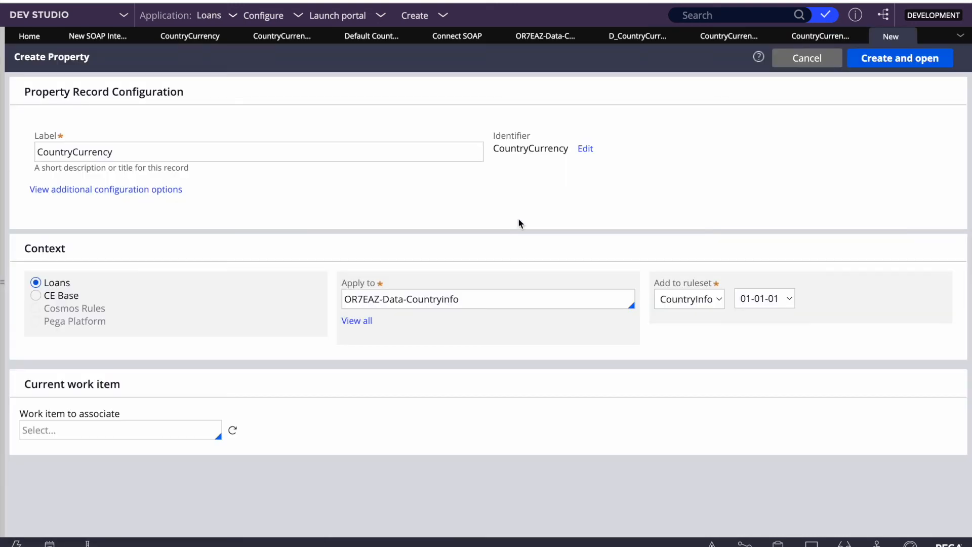
left_click(904, 67)
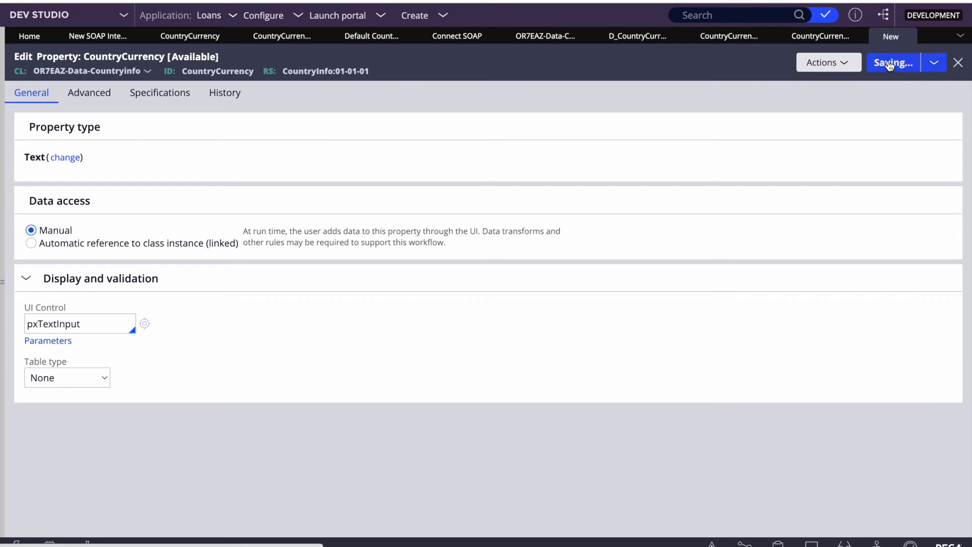
Save the CountryCurrency property, close its form, and save the CountryCurrencyRes data transform
left_click(891, 63)
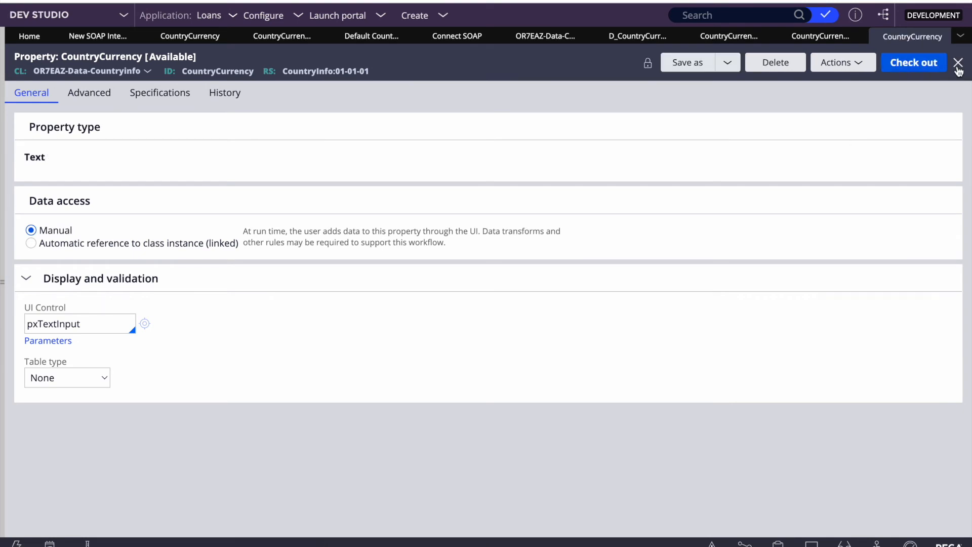
left_click(959, 63)
left_click(894, 62)
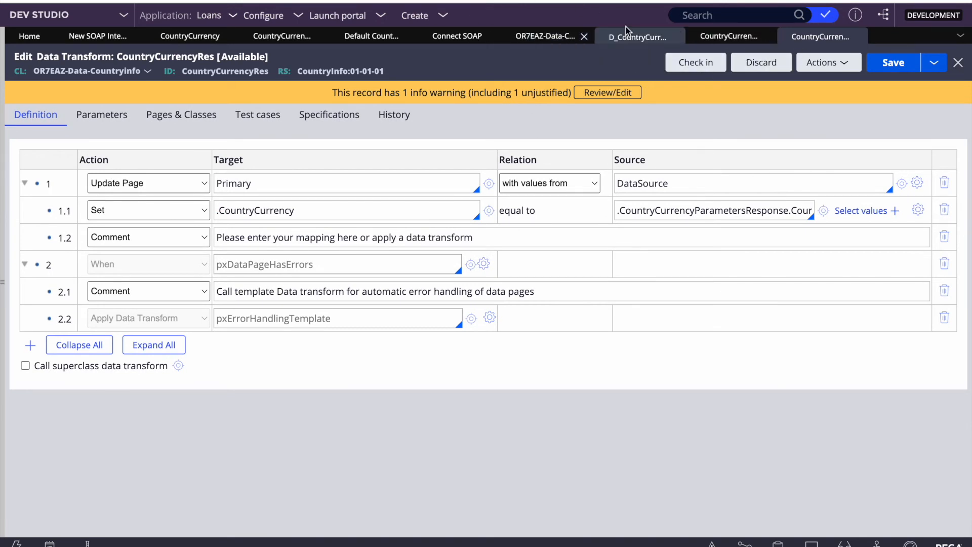
Run the D_CountryCurrency data page with CountryCode IN, flushing all its instances first, and examine the returned CountryCurrency property
left_click(658, 35)
left_click(841, 60)
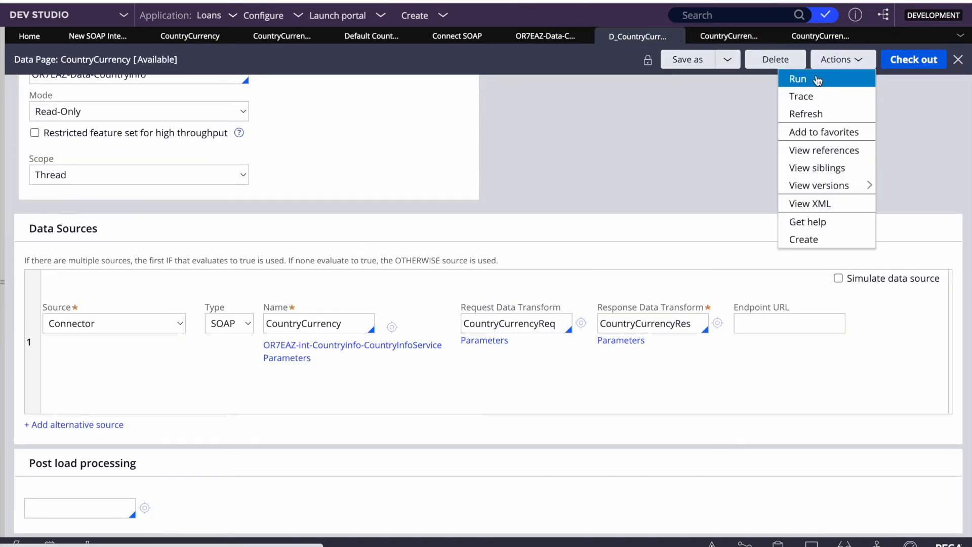
left_click(818, 80)
left_click(337, 94)
type("IN")
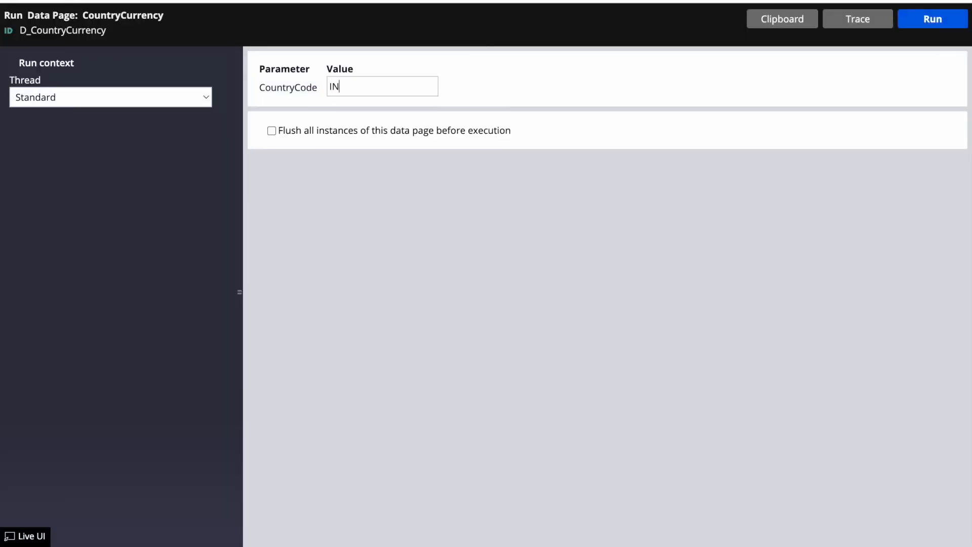
left_click(273, 131)
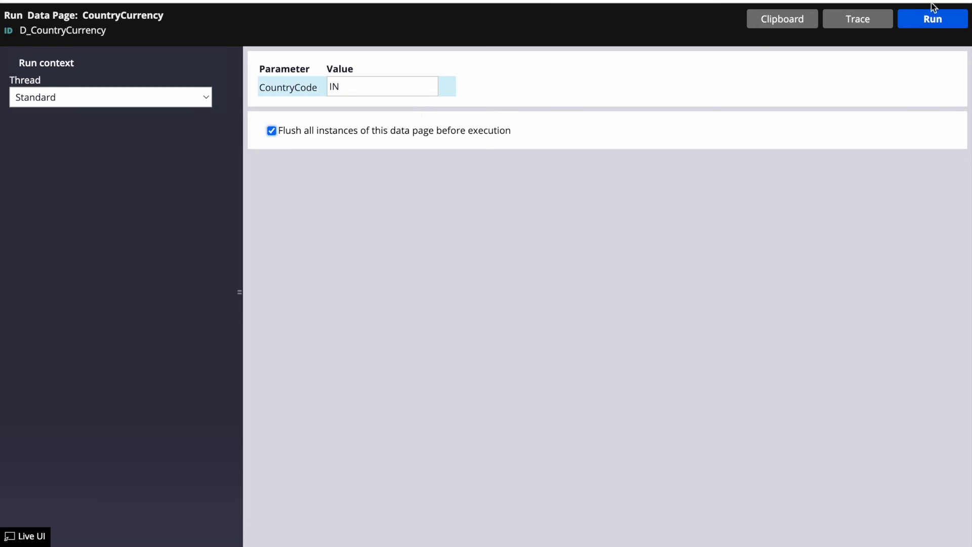
left_click(933, 16)
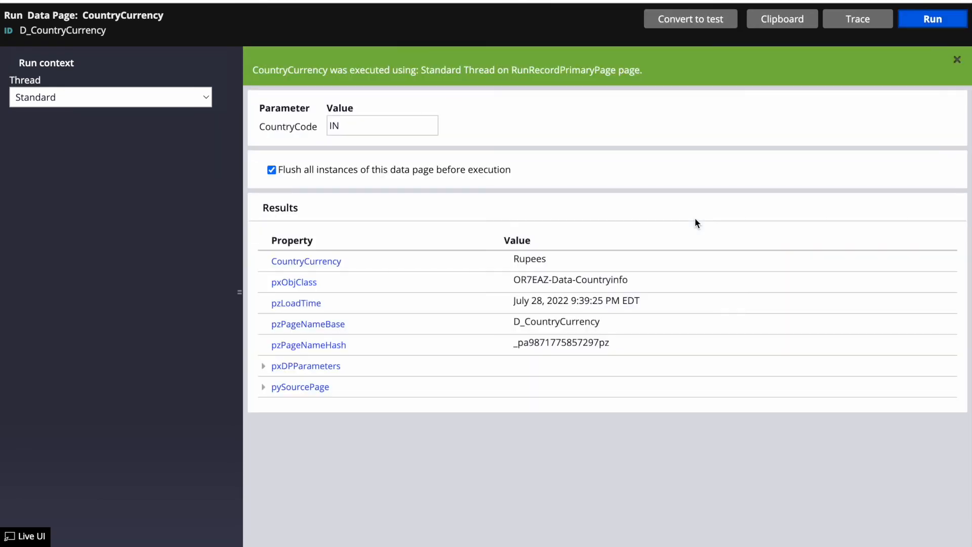
left_click(292, 261)
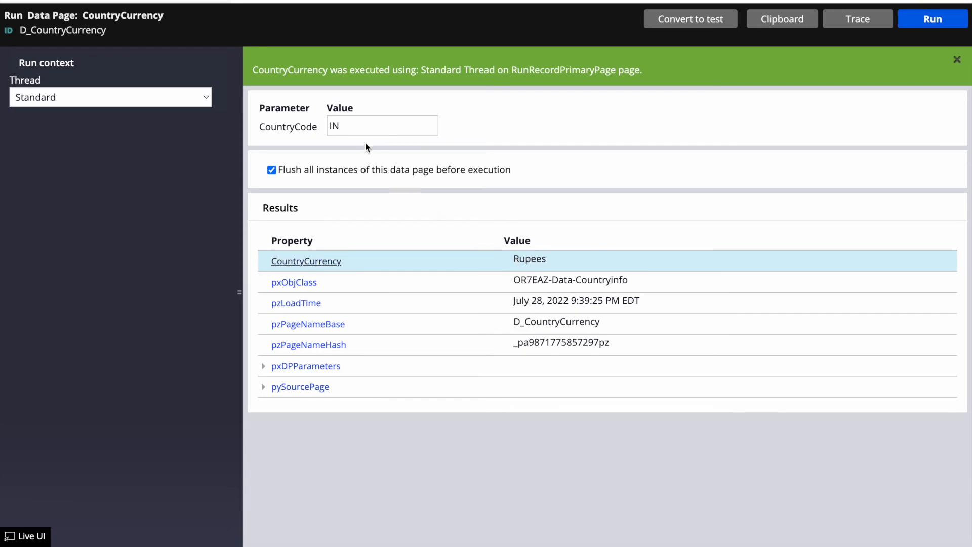
Run the CountryCurrency data page again with CountryCode US
left_click(358, 125)
key("BackSpace")
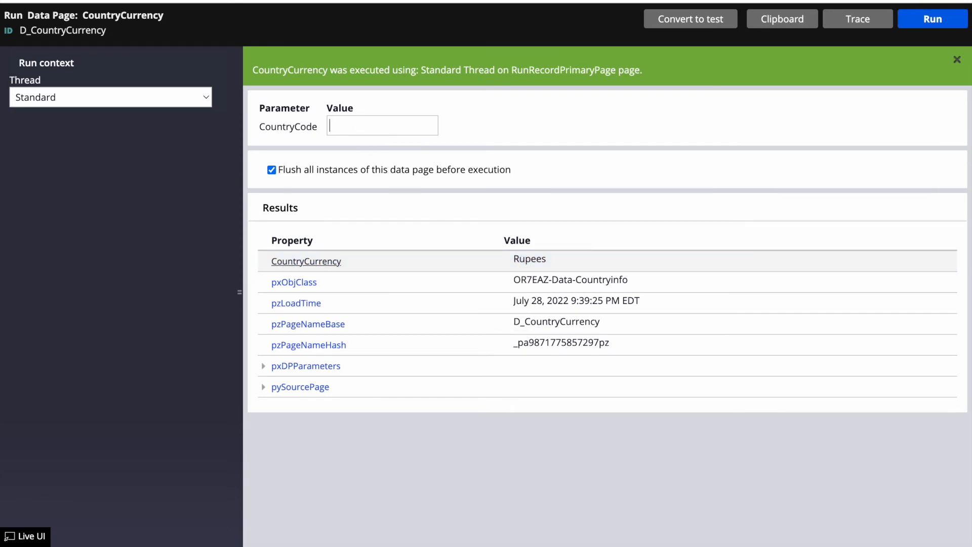
type("US")
left_click(937, 21)
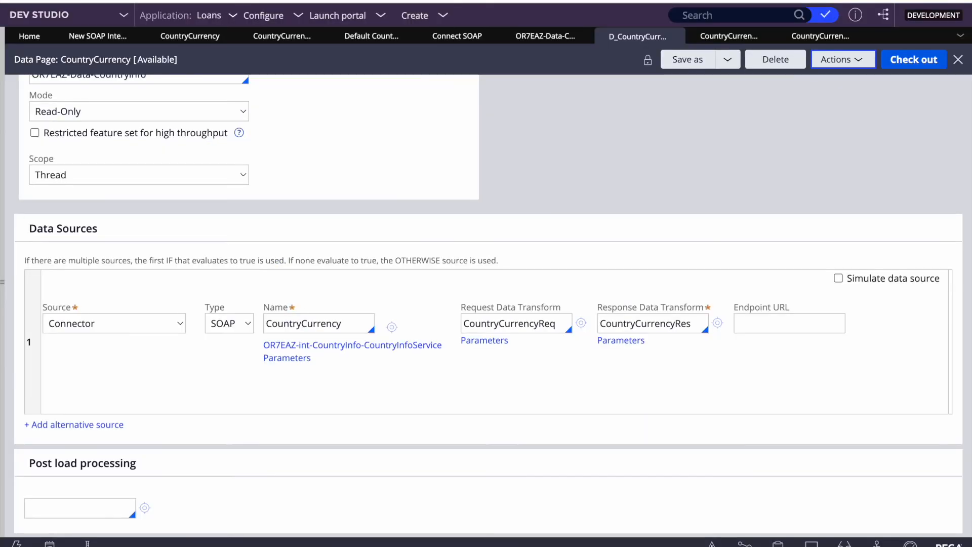
Start a new data transform record labelled getCountryCurrency
left_click(2, 202)
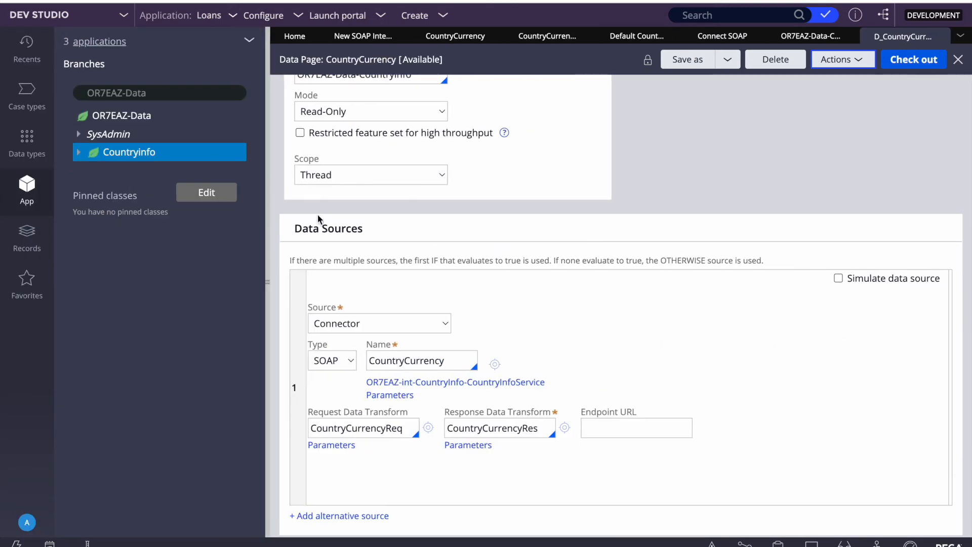
left_click(414, 20)
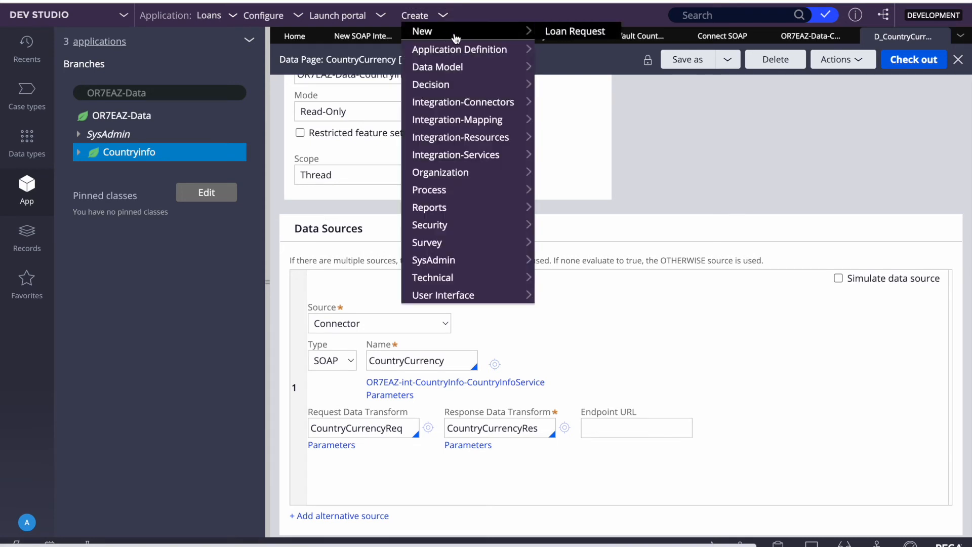
mouse_move(517, 68)
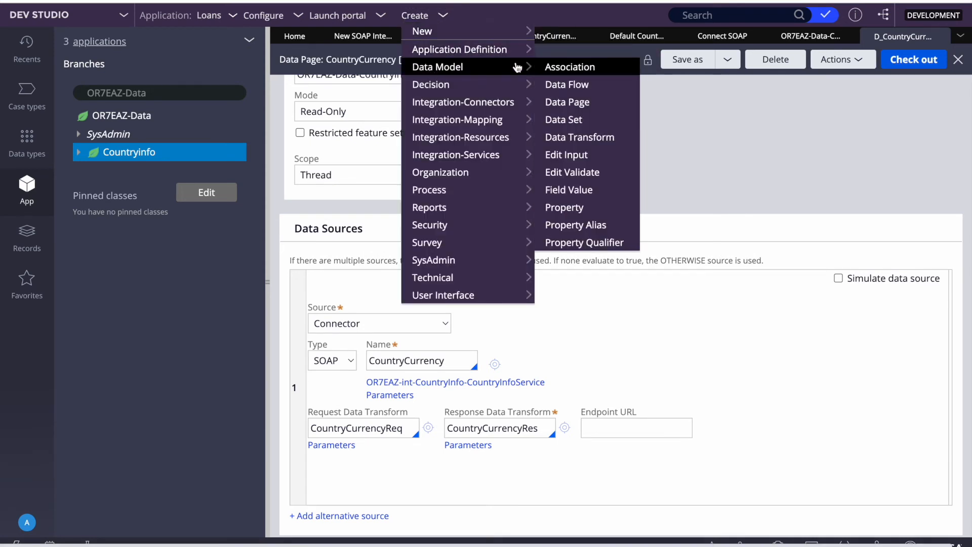
left_click(580, 137)
left_click(266, 252)
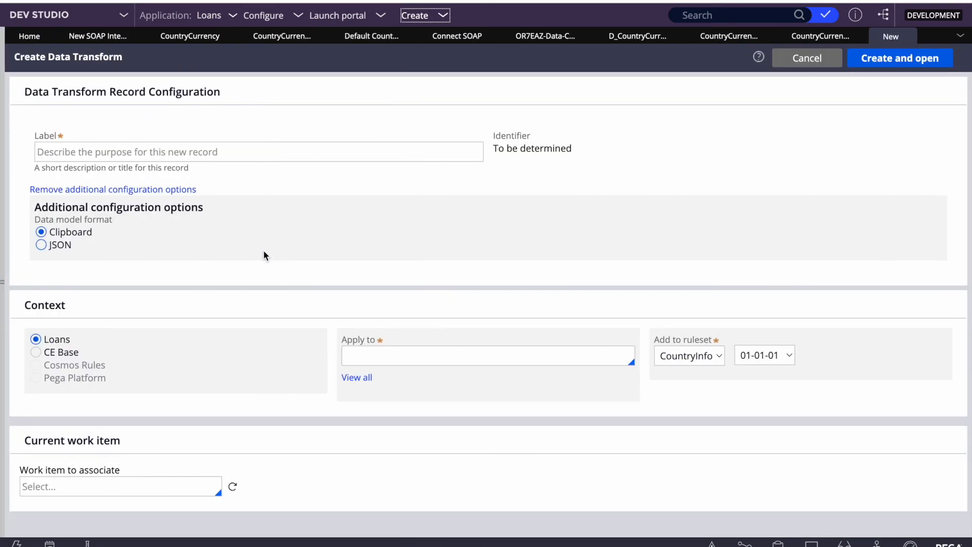
left_click(366, 38)
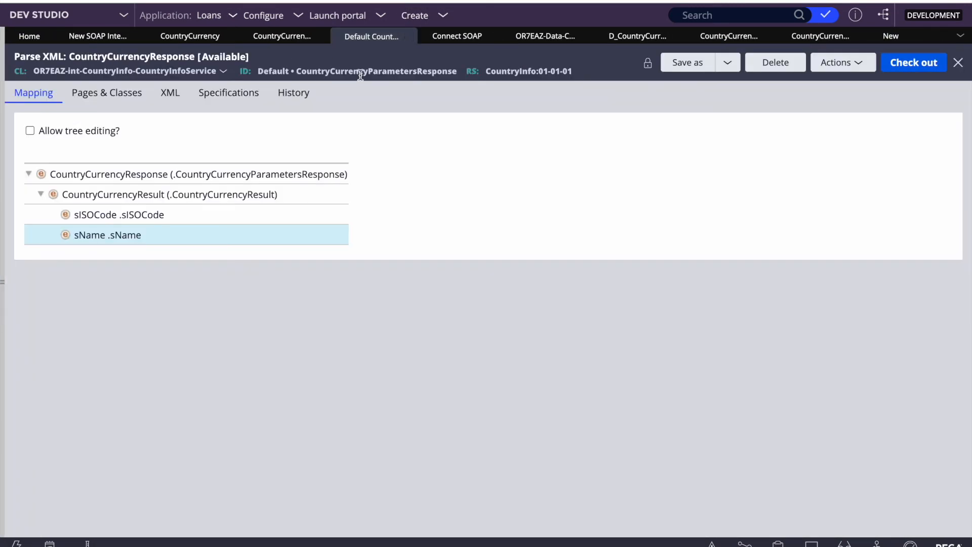
left_click(891, 40)
left_click(409, 356)
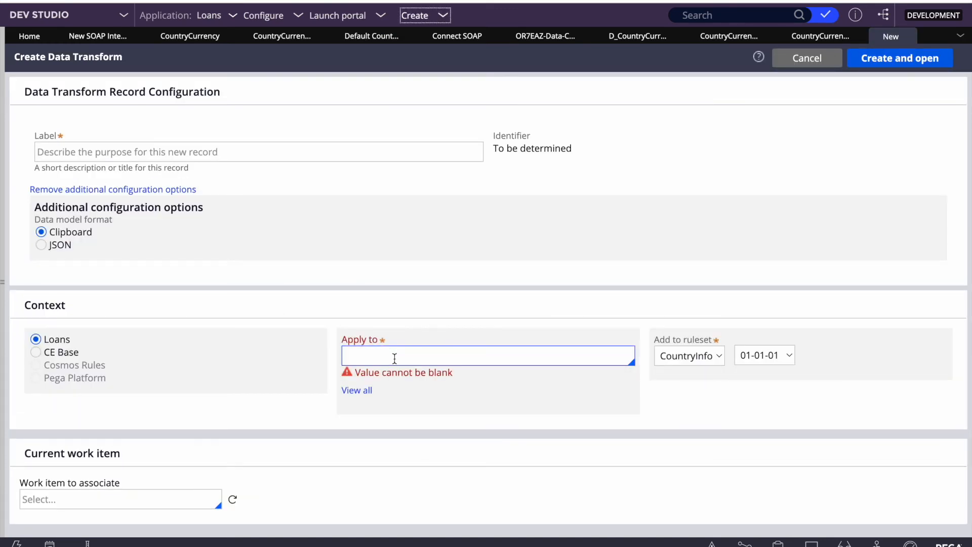
left_click(143, 151)
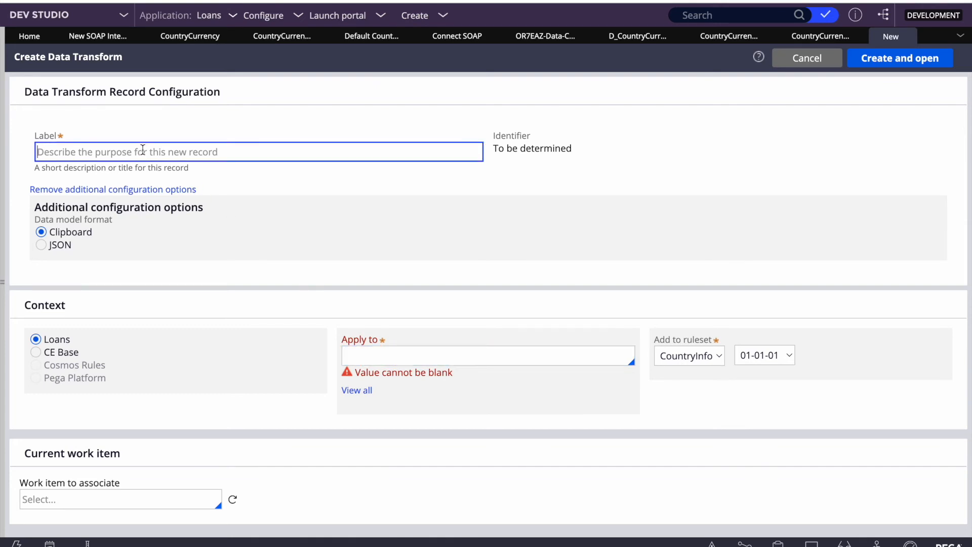
type("gET")
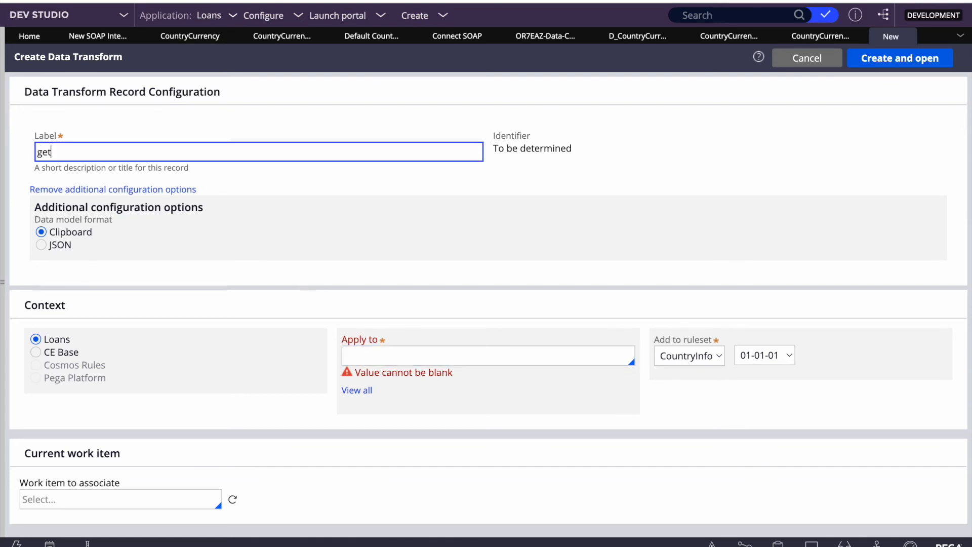
type("CountryCurrencyResult")
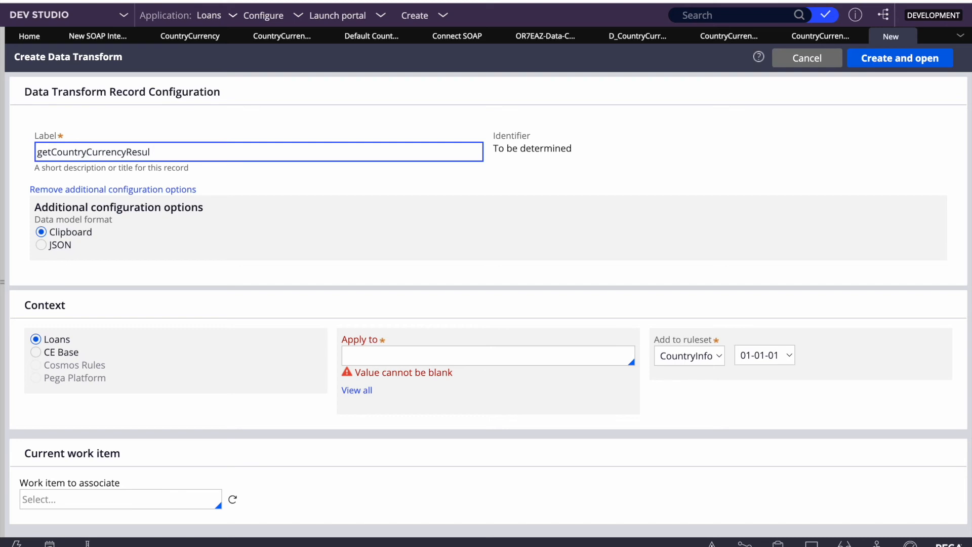
left_click(546, 298)
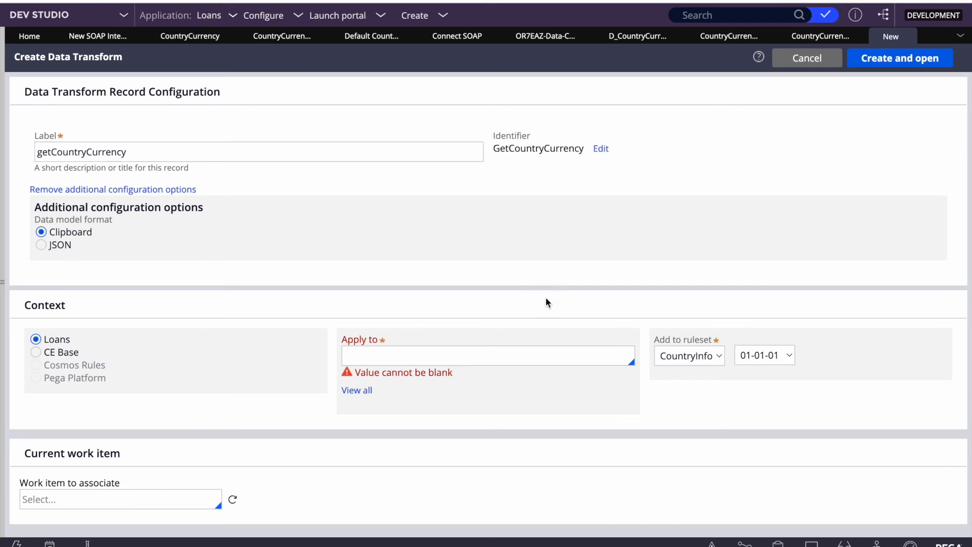
Look up the OR7EAZ-Loans-Work class in the app explorer and apply the new data transform to OR7EAZ-Loans-Work-LoanRequest
left_click(1, 212)
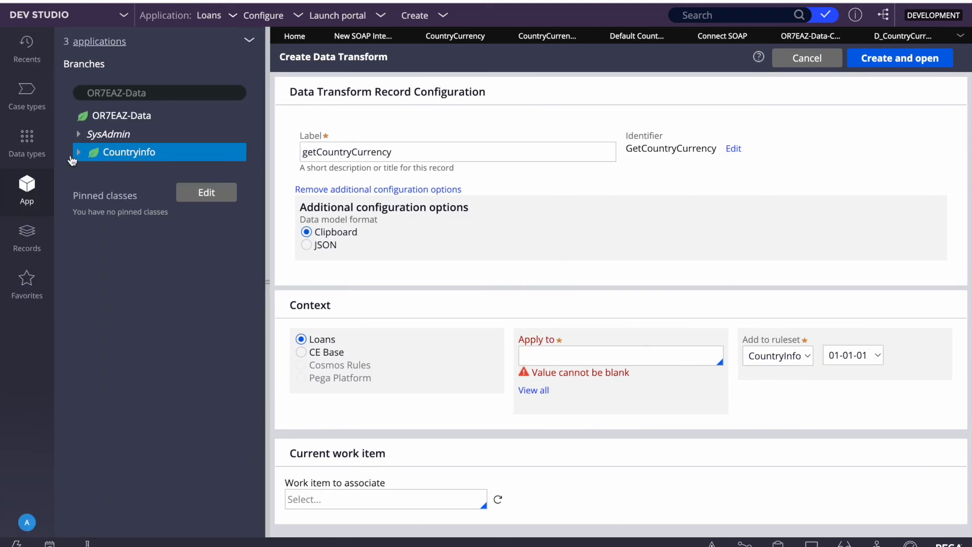
left_click(157, 92)
key("BackSpace")
key("BackSpace")
key("BackSpace")
key("BackSpace")
key("BackSpace")
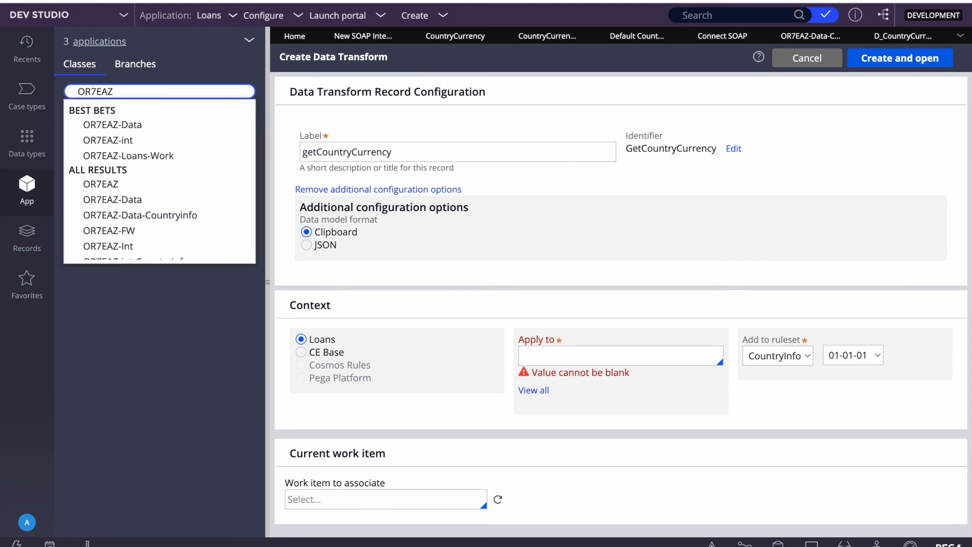
left_click(141, 156)
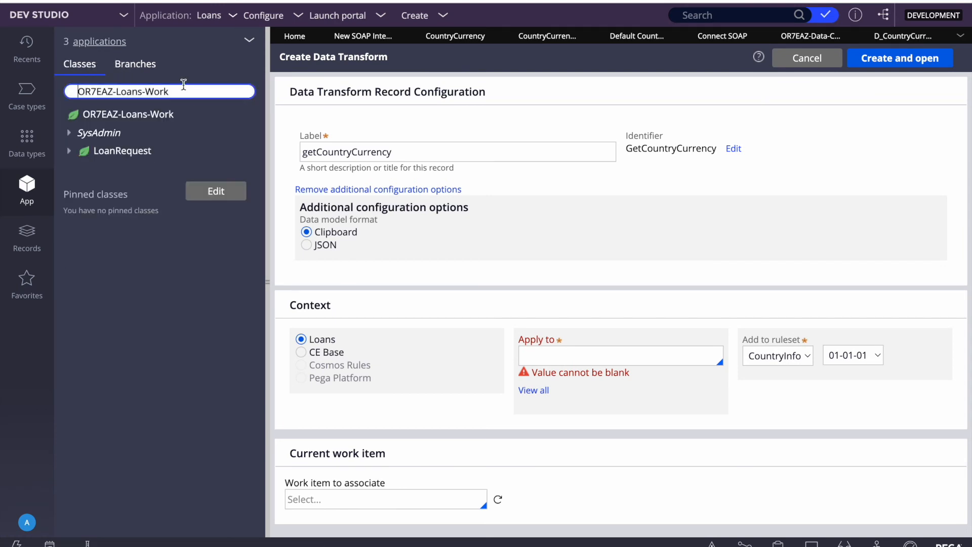
triple_click(185, 94)
key("ctrl+c")
left_click(553, 358)
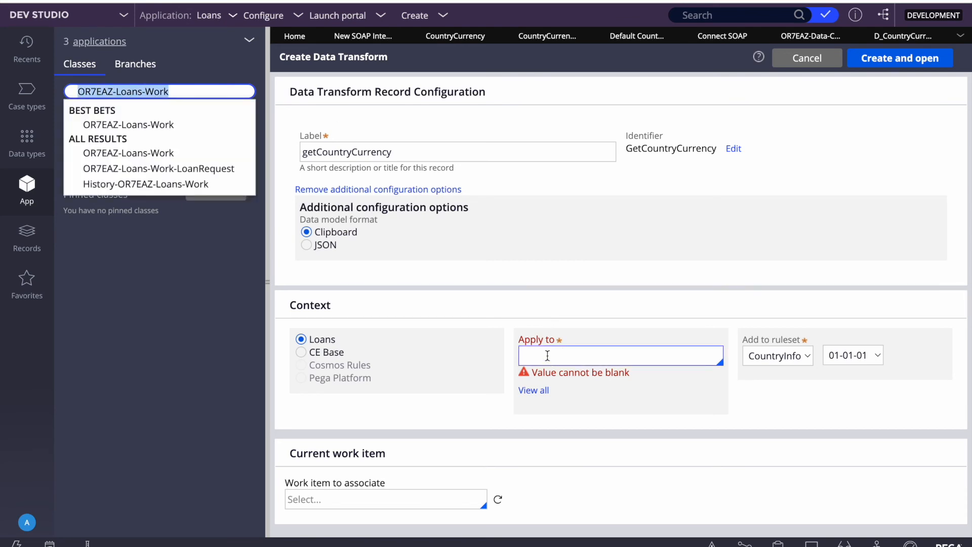
key("ctrl+v")
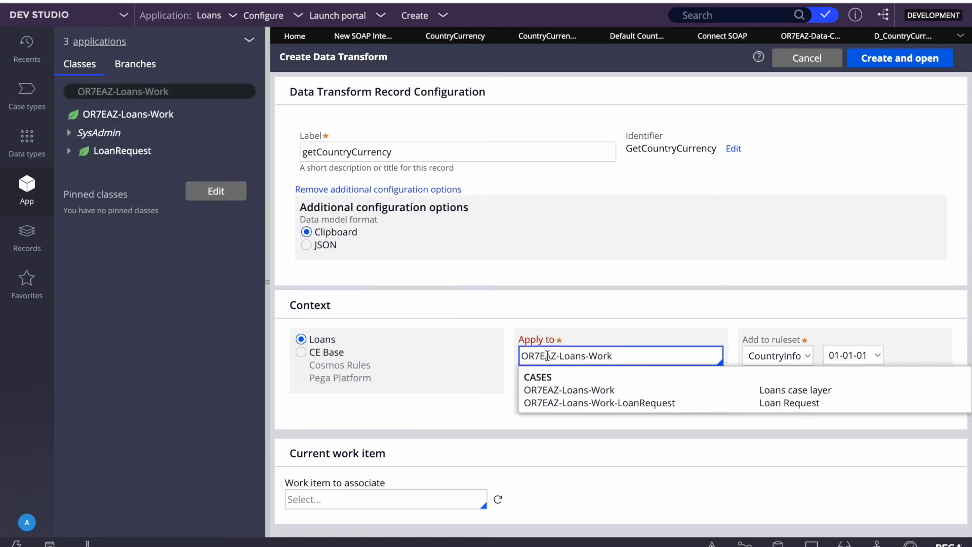
left_click(578, 403)
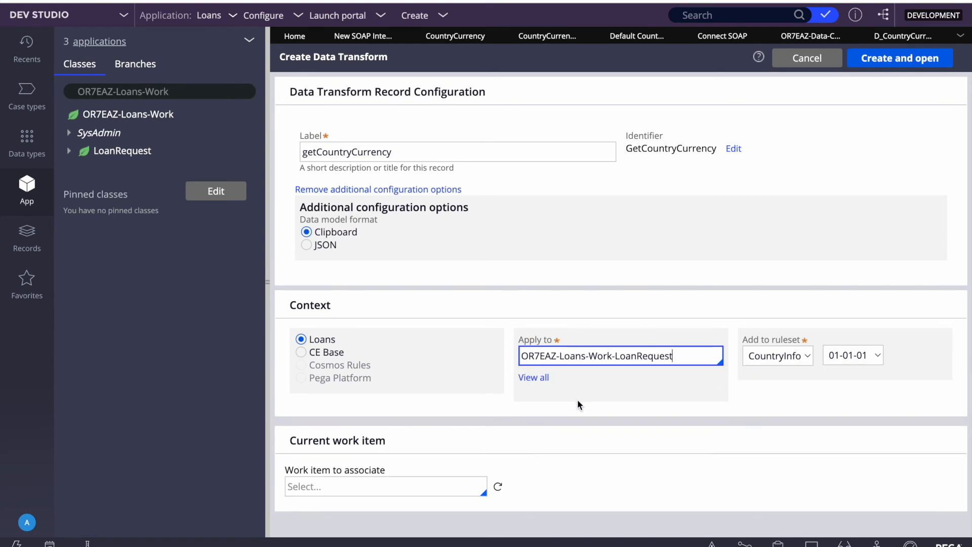
left_click(271, 286)
Assign the getCountryCurrency data transform to ruleset Loans and create it
left_click(672, 357)
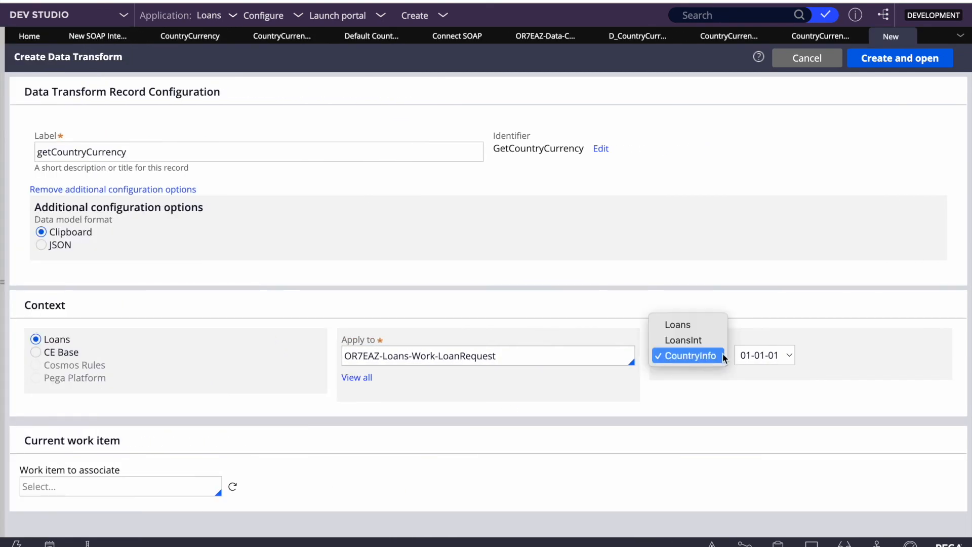
left_click(678, 324)
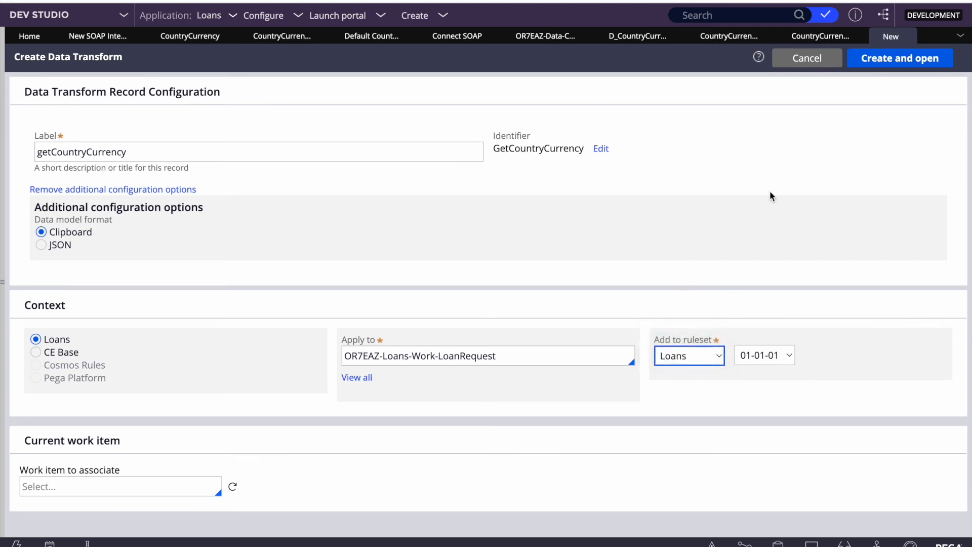
left_click(900, 59)
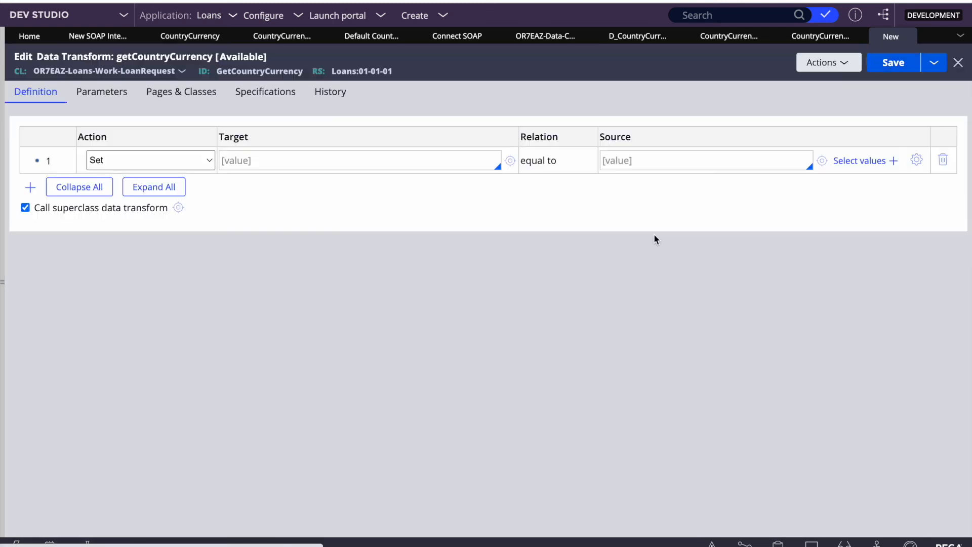
Enter a parameter reference beginning with Param. as the target of row 1
left_click(269, 160)
type("Param")
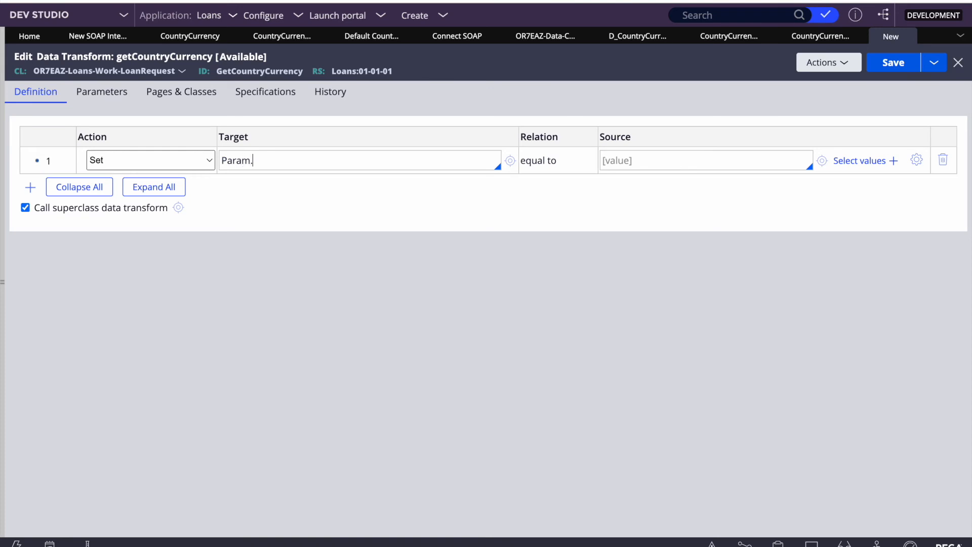
type(".")
key("ctrl+v")
key("BackSpace")
key("BackSpace")
key("BackSpace")
key("BackSpace")
key("BackSpace")
key("BackSpace")
key("BackSpace")
key("BackSpace")
key("BackSpace")
key("BackSpace")
key("BackSpace")
type("CountRtyu")
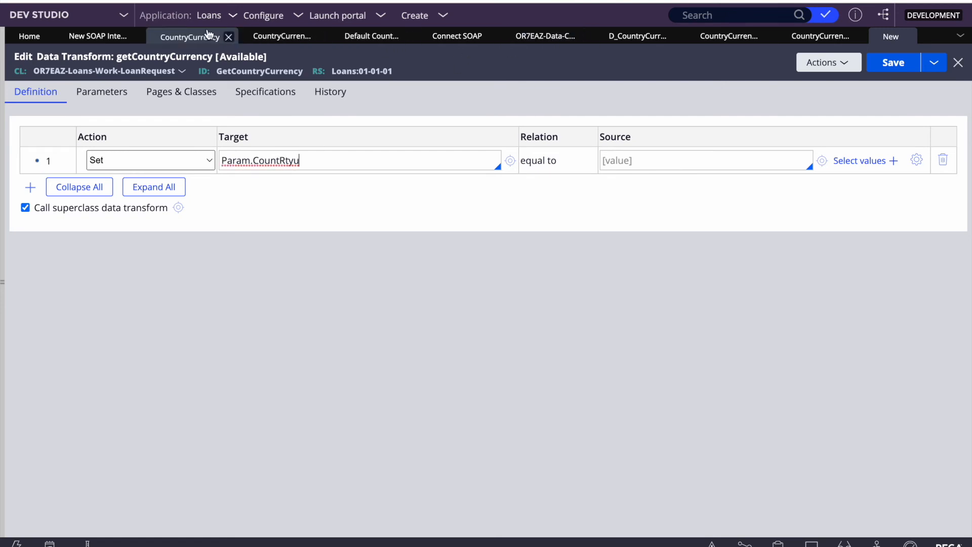
Copy the parameter name CountryCode from the D_CountryCurrency data page and set row 1's target to Param.CountryCode
left_click(636, 37)
scroll(185, 88, "up", 3)
left_click(203, 114)
left_click(91, 239)
double_click(91, 240)
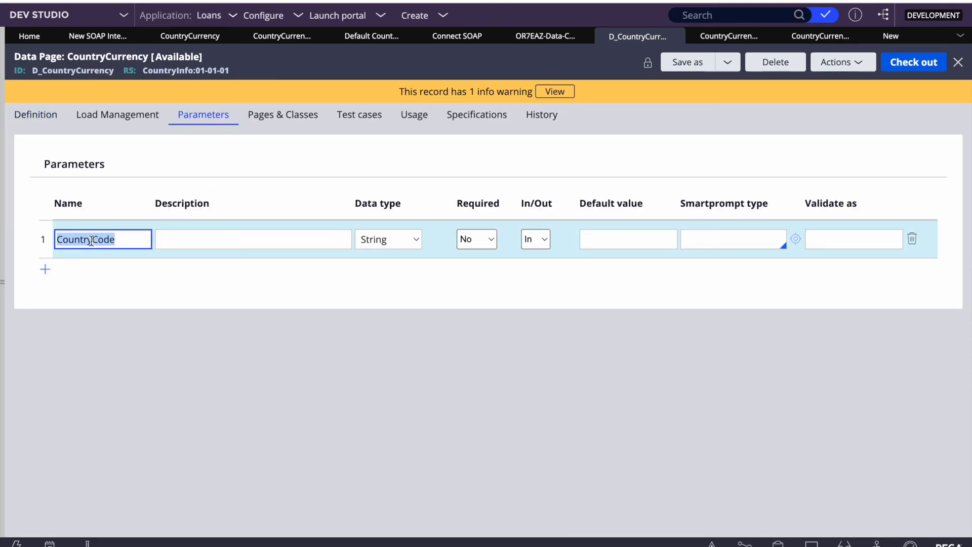
left_click(890, 36)
double_click(338, 159)
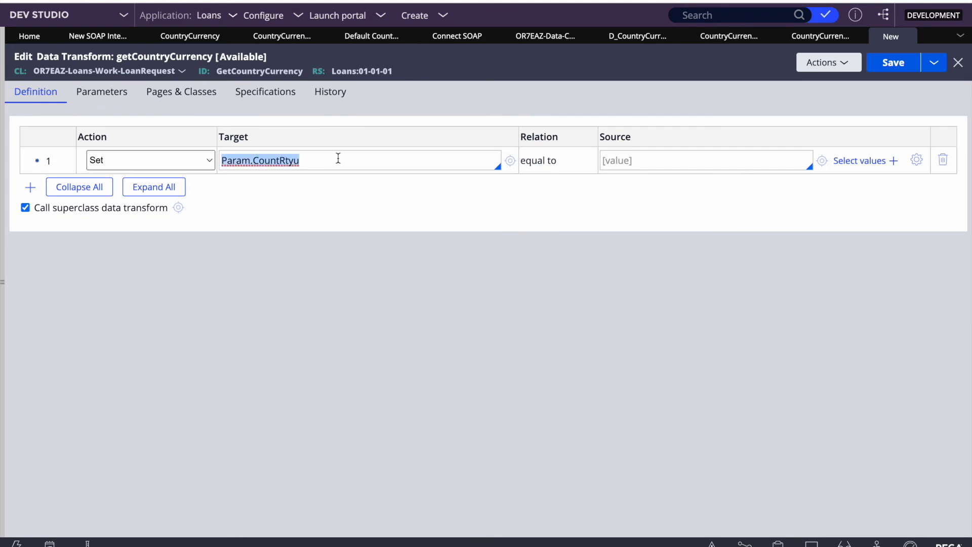
key("Right")
key("BackSpace")
key("BackSpace")
key("BackSpace")
key("BackSpace")
key("BackSpace")
key("BackSpace")
key("BackSpace")
key("BackSpace")
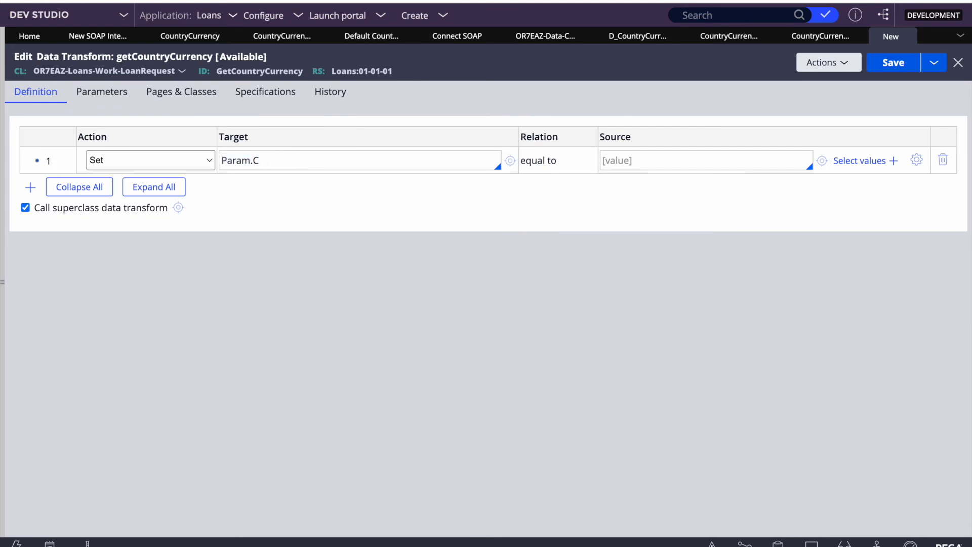
key("ctrl+v")
Set row 1's source to "CAN" and add a second row below it
type("\"\"")
type("CAN")
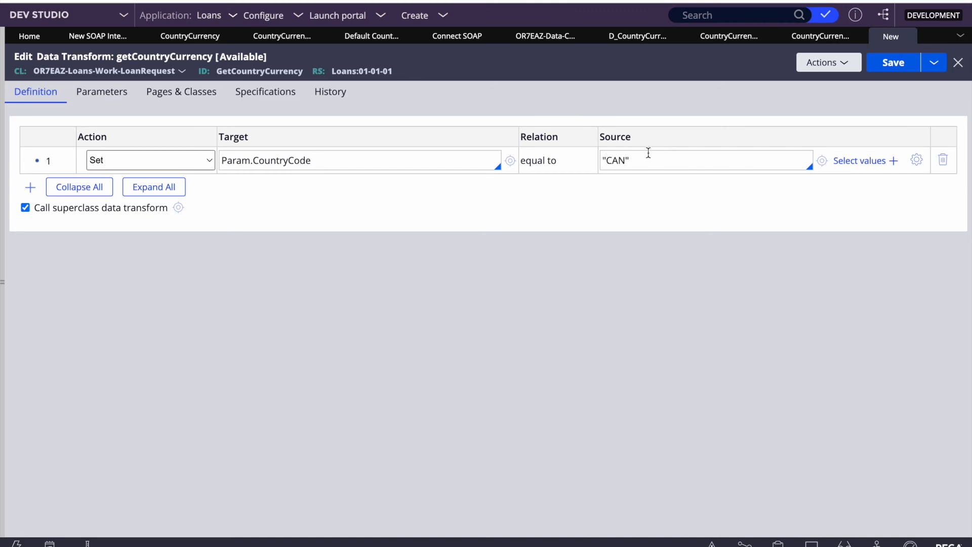
key("Right")
right_click(41, 160)
left_click(57, 191)
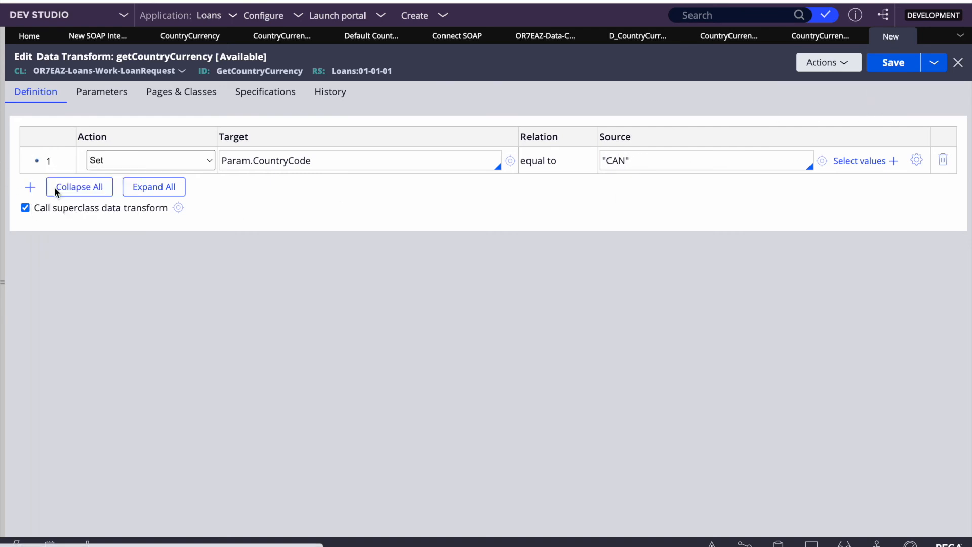
Make row 2 an Update Page action and set its target to D_CountryCurrency, copied from the data page's ID
left_click(198, 189)
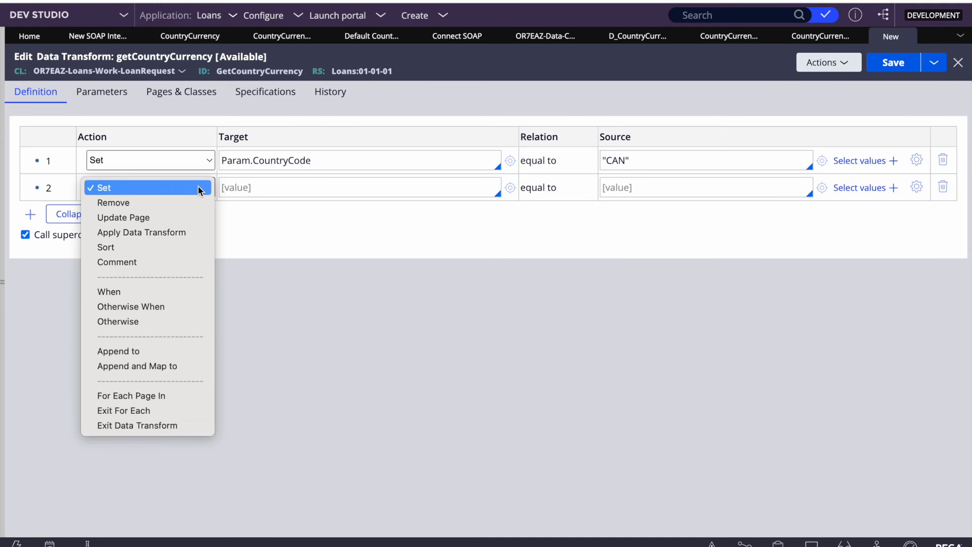
left_click(138, 218)
left_click(637, 36)
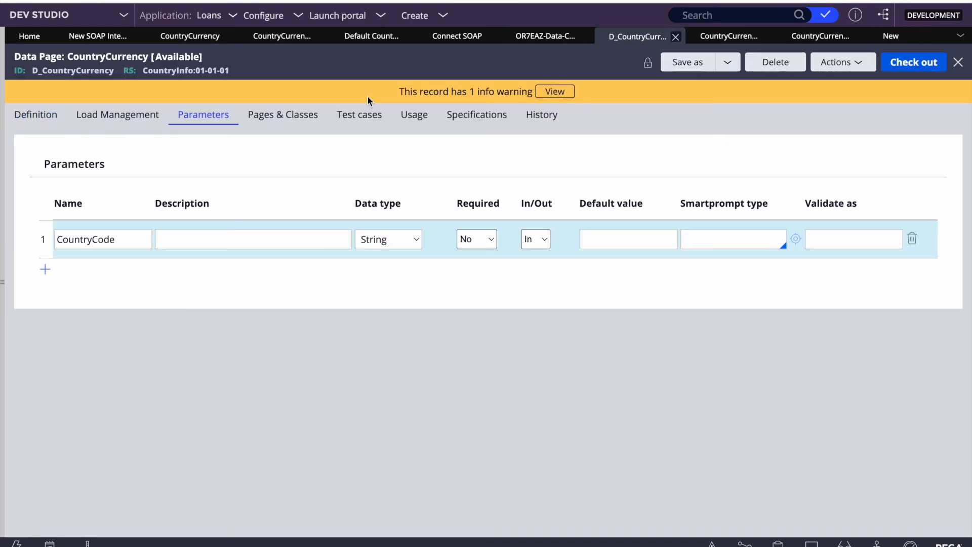
double_click(89, 70)
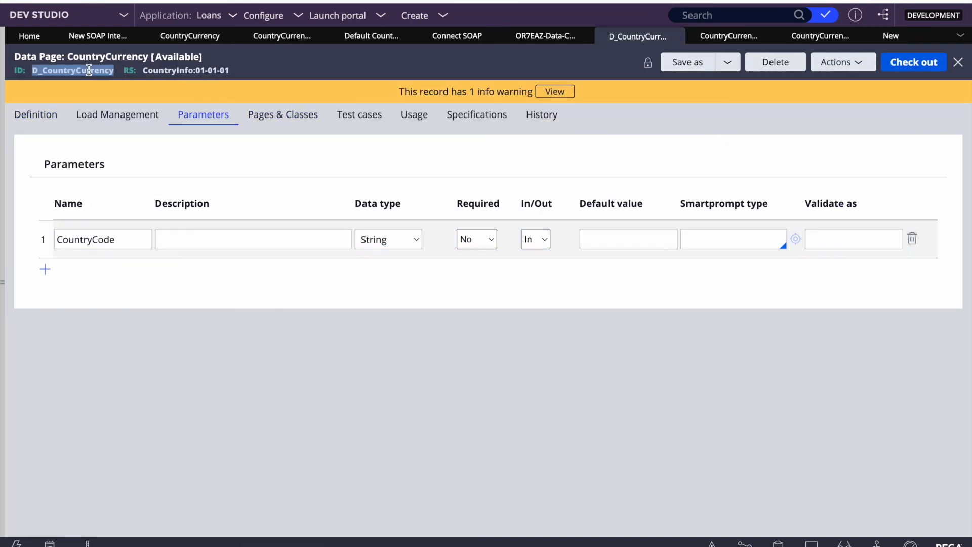
left_click(891, 36)
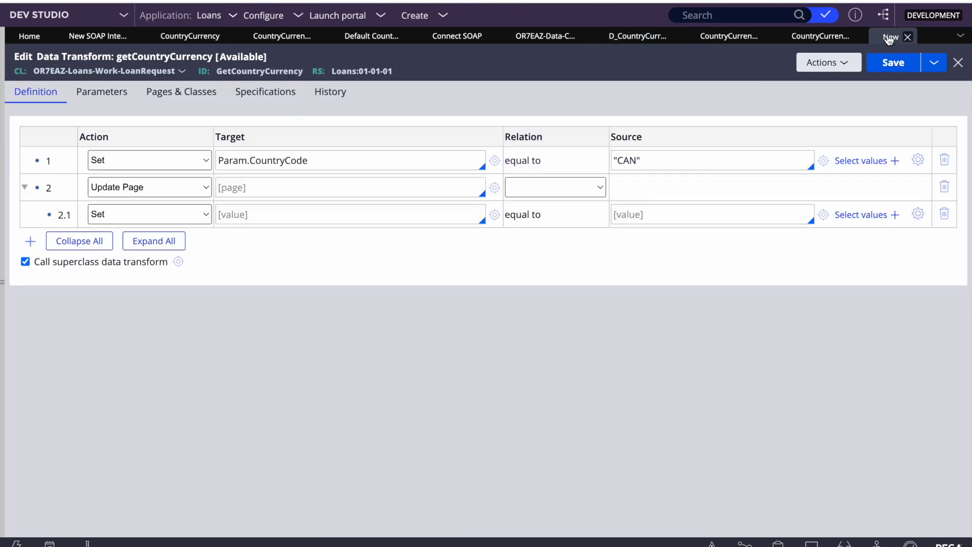
key("ctrl+v")
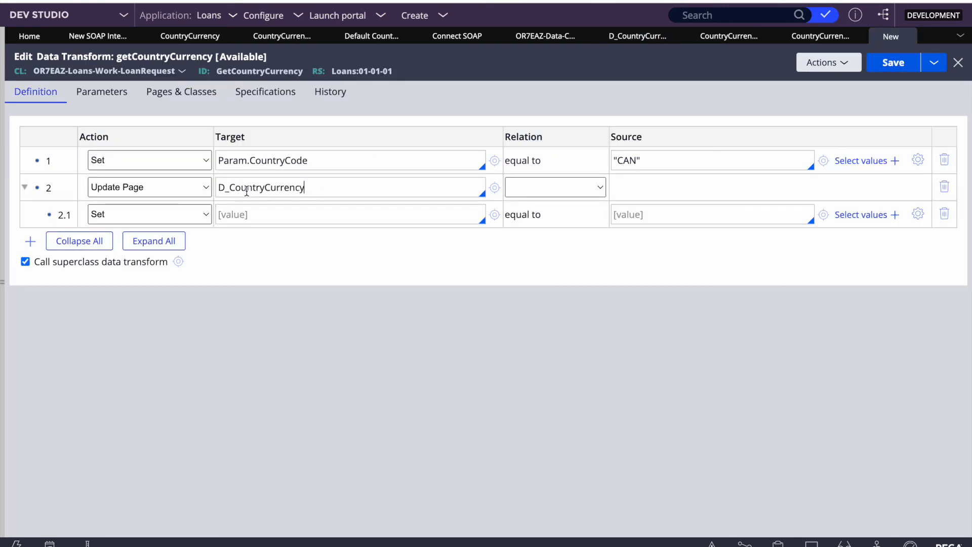
left_click(258, 215)
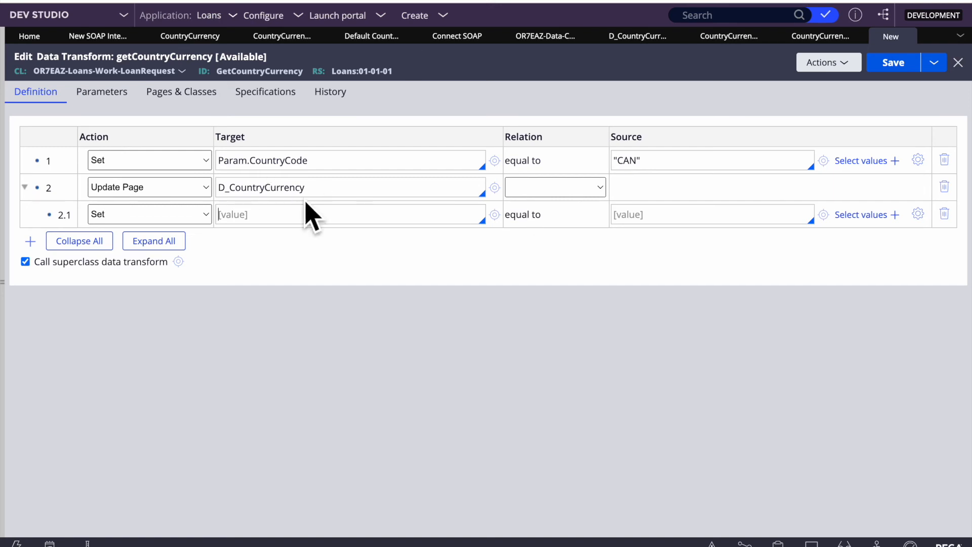
Turn child row 2.1 into a Comment and save the data transform
double_click(269, 188)
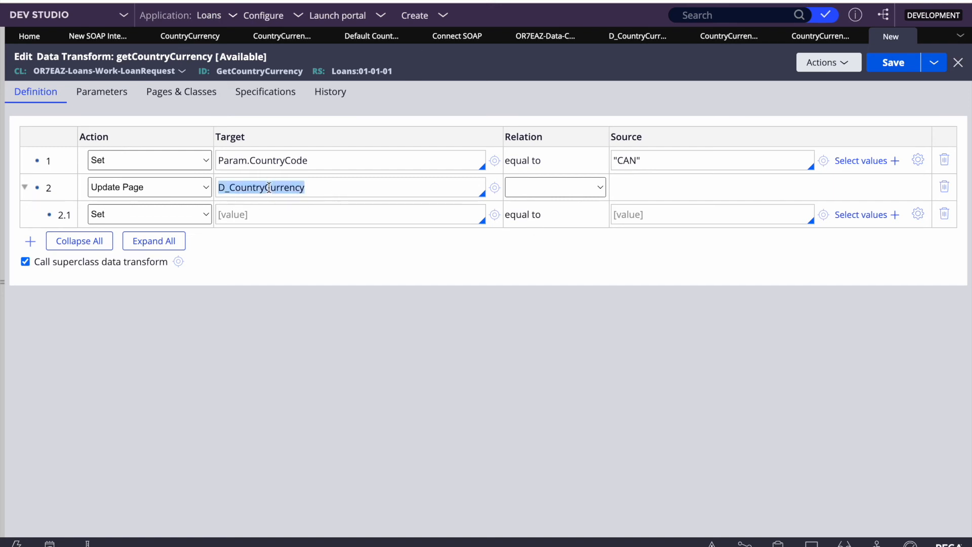
left_click(255, 221)
left_click(909, 58)
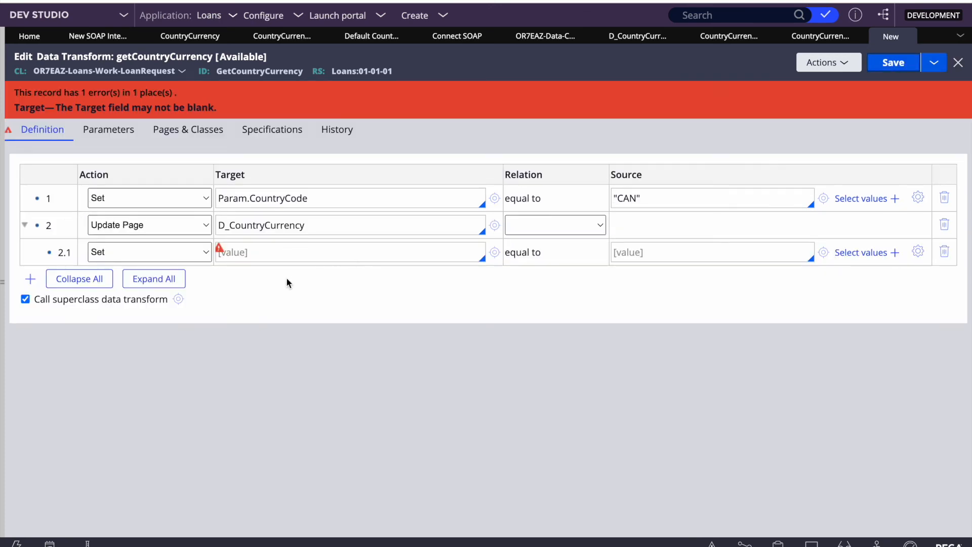
left_click(147, 253)
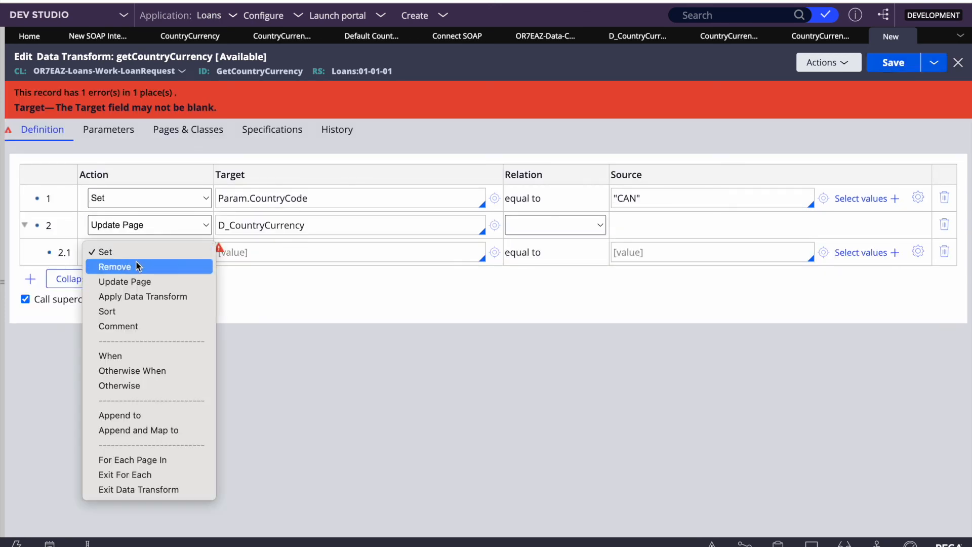
left_click(121, 327)
left_click(892, 61)
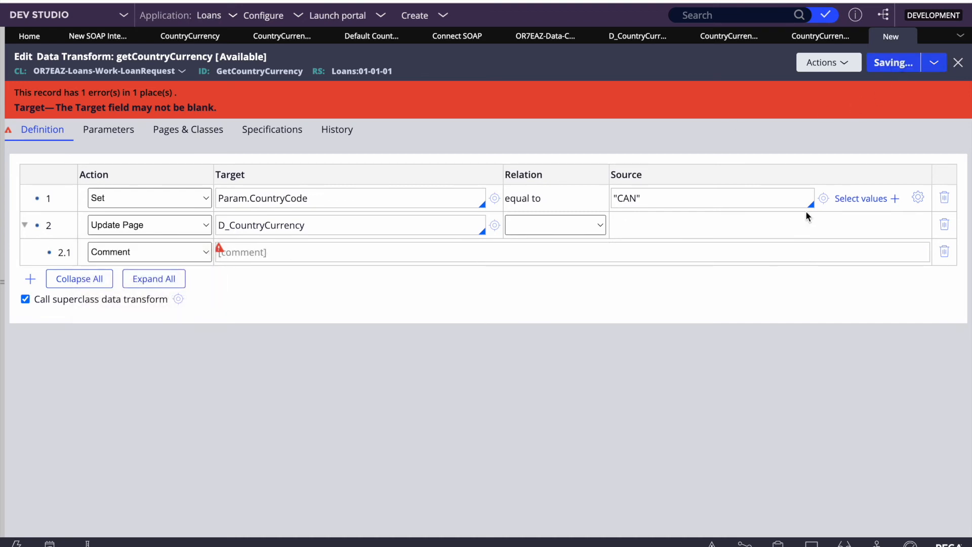
Change child row 2.1's action back to Set
left_click(241, 203)
double_click(242, 203)
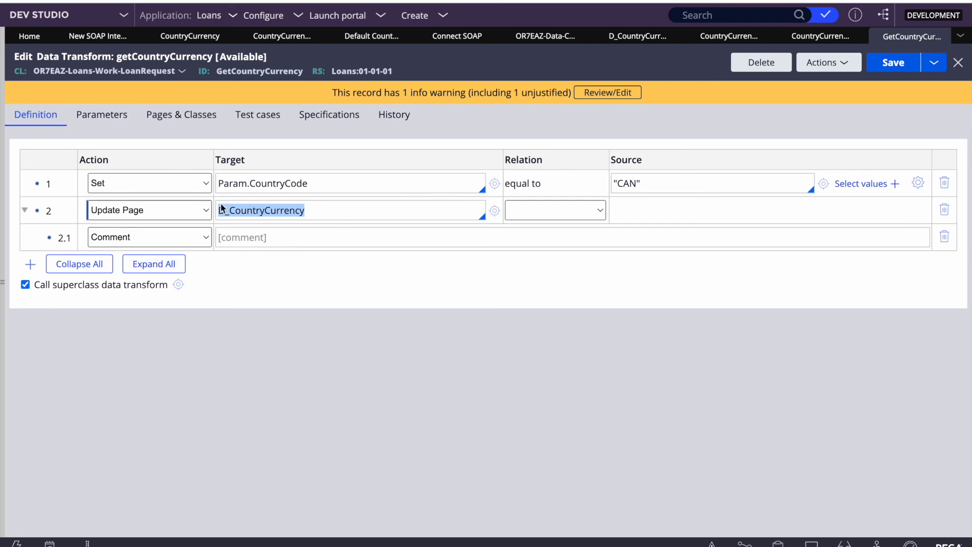
double_click(293, 218)
left_click(160, 237)
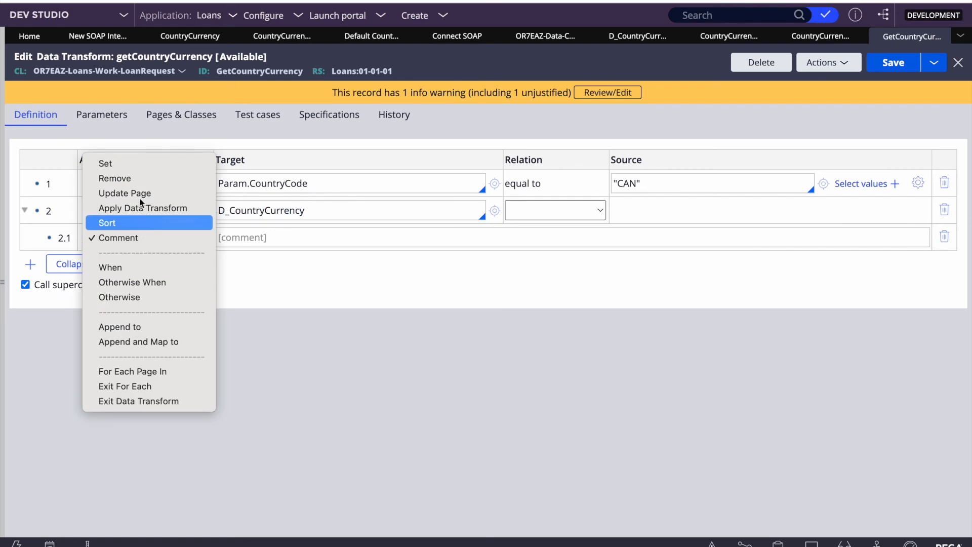
left_click(125, 163)
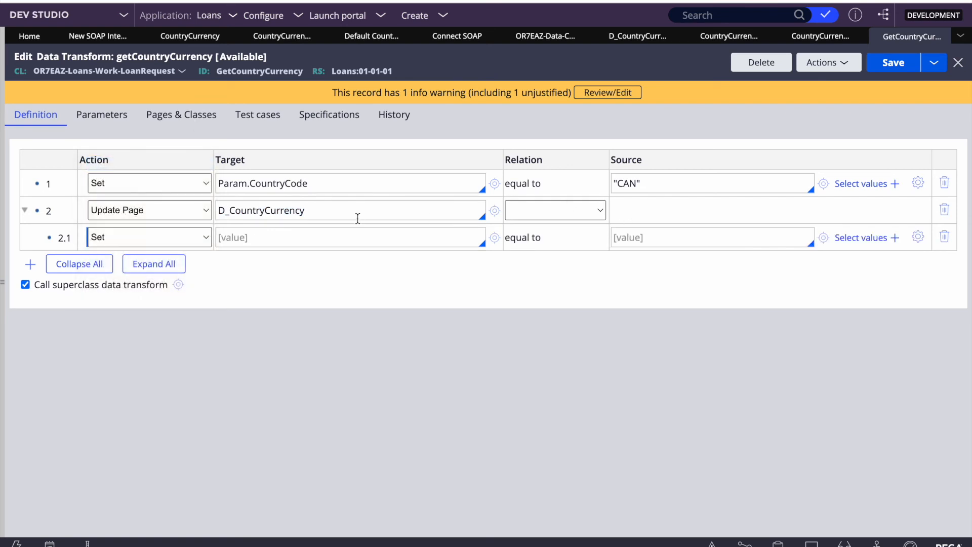
Copy and clear row 2's D_CountryCurrency target, and change the row's action to Set, deleting its child row
double_click(267, 211)
key("ctrl+c")
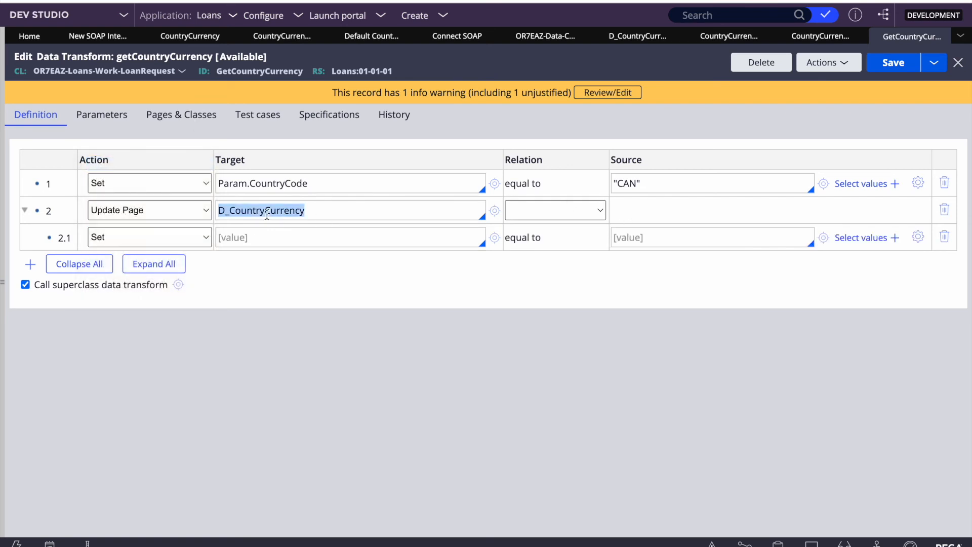
key("BackSpace")
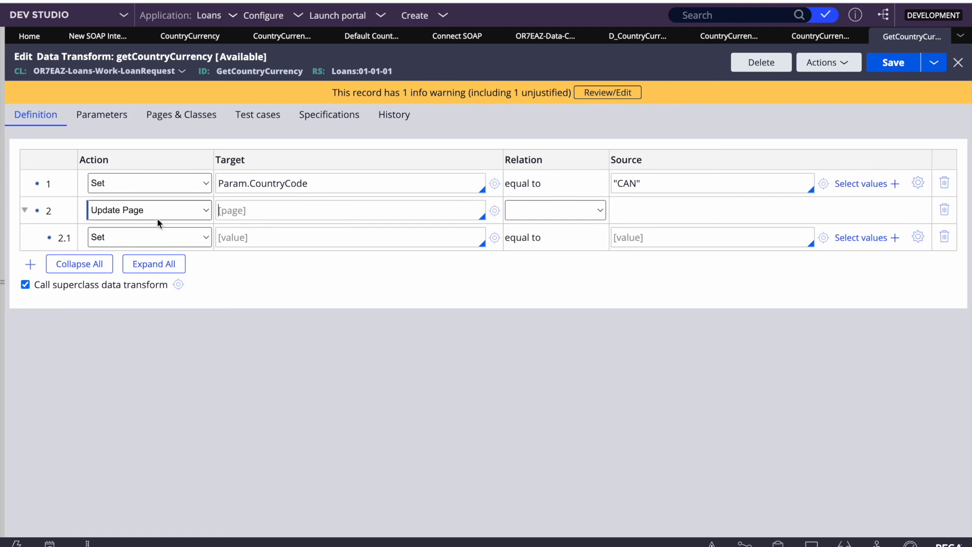
left_click(132, 211)
left_click(120, 182)
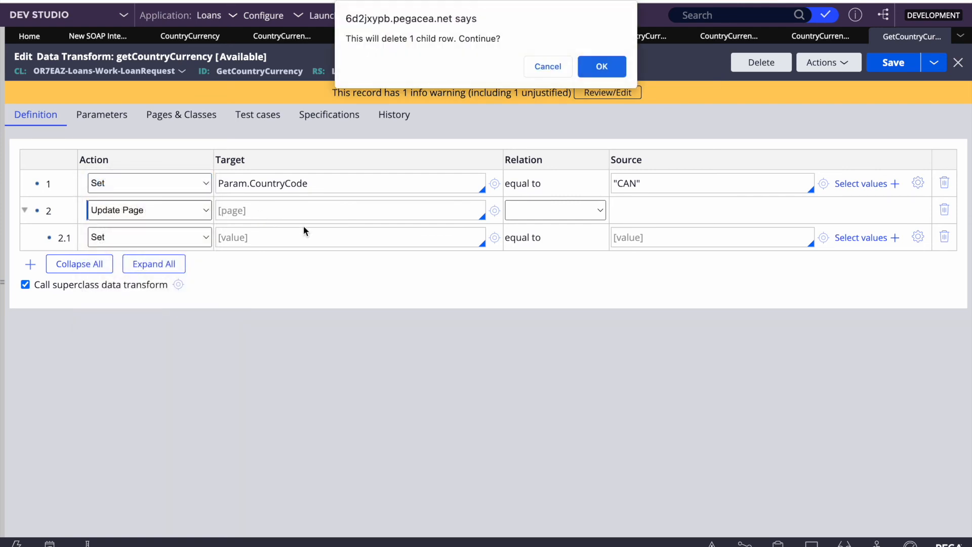
left_click(603, 67)
Set row 2's source to D_CountryCurrency[CountryCode:], reusing the copied page name and the parameter name from row 1
left_click(626, 215)
key("ctrl+v")
type("[")
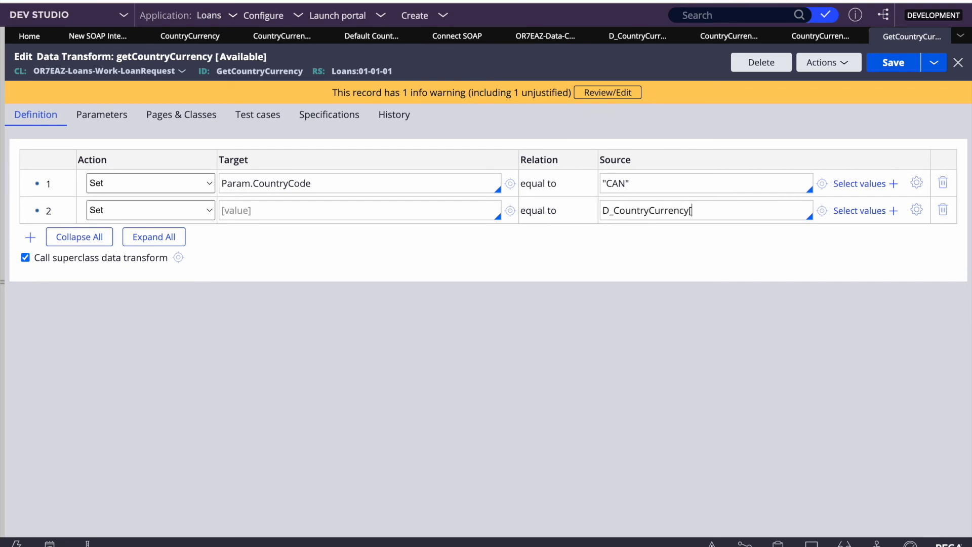
double_click(290, 180)
key("ctrl+c")
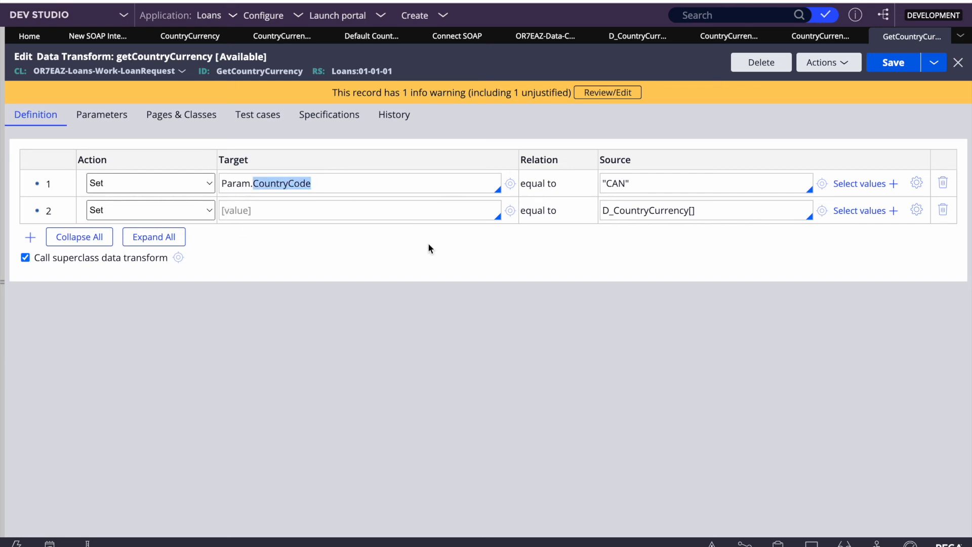
left_click(692, 211)
key("ctrl+v")
type("]\"")
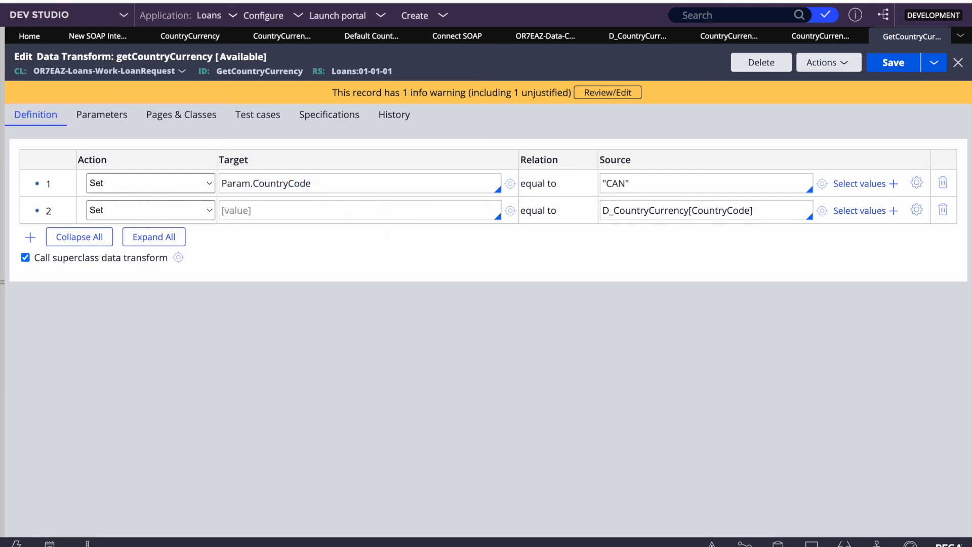
Insert Param.CountryCode from row 1 as the parameter value in row 2's source and end the expression with a dot
double_click(353, 196)
key("ctrl+c")
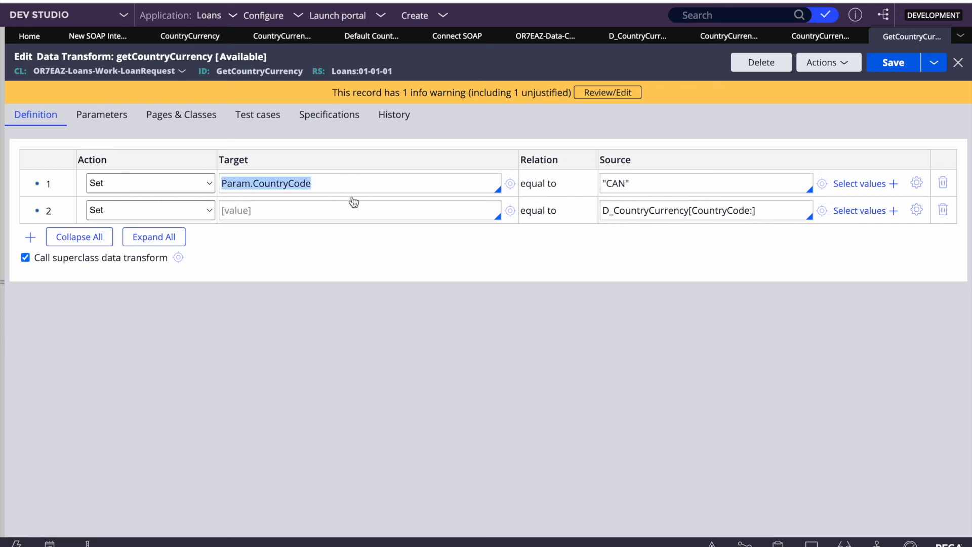
left_click(756, 211)
key("ctrl+v")
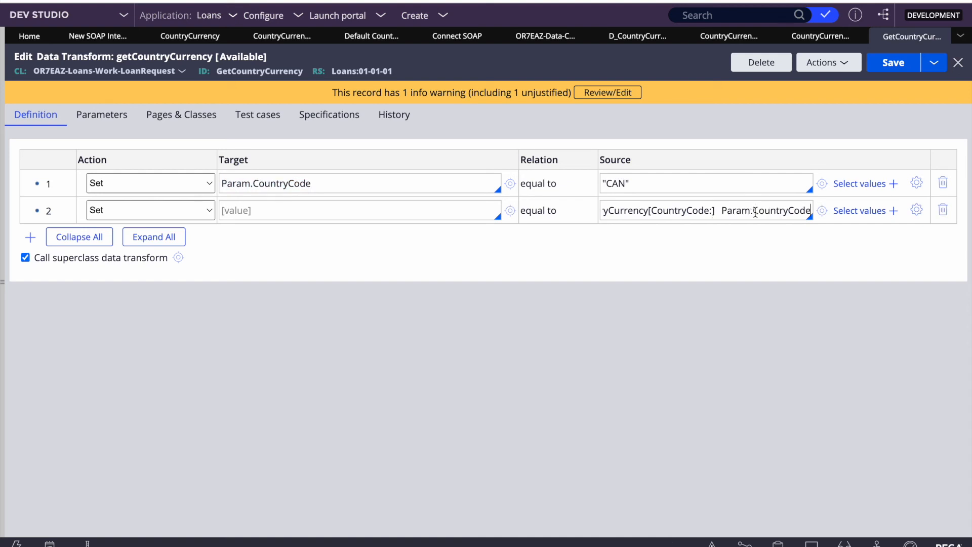
key("ctrl+z")
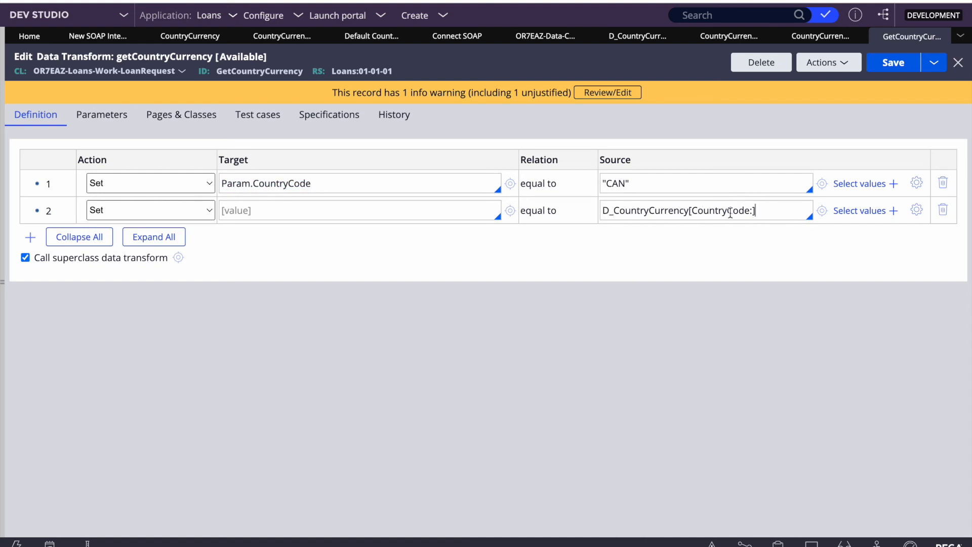
key("ctrl+v")
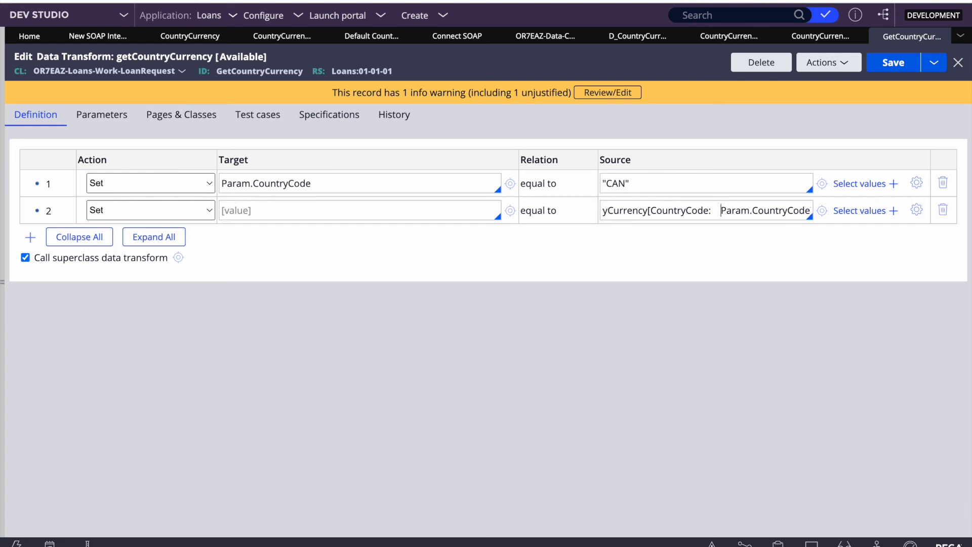
key("BackSpace")
key("BackSpace")
key("BackSpace")
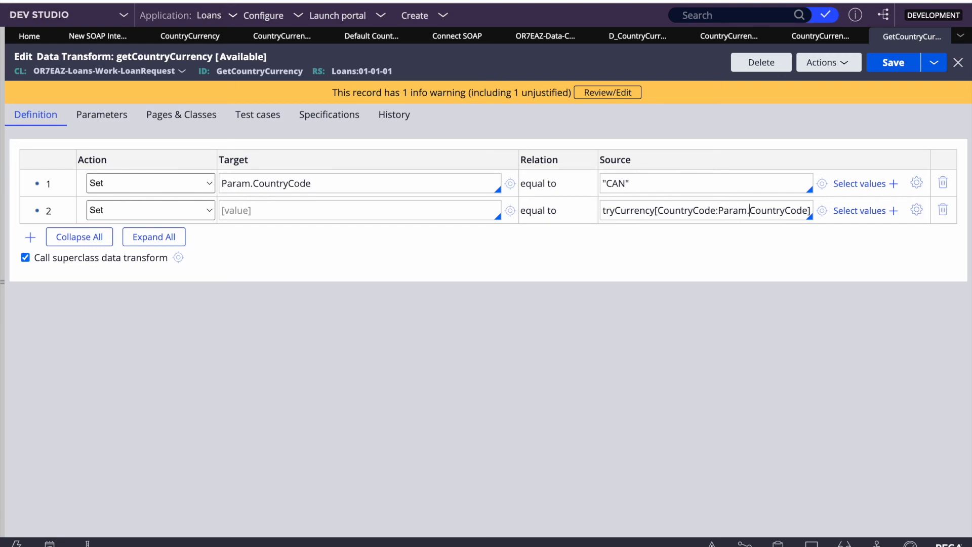
type(".")
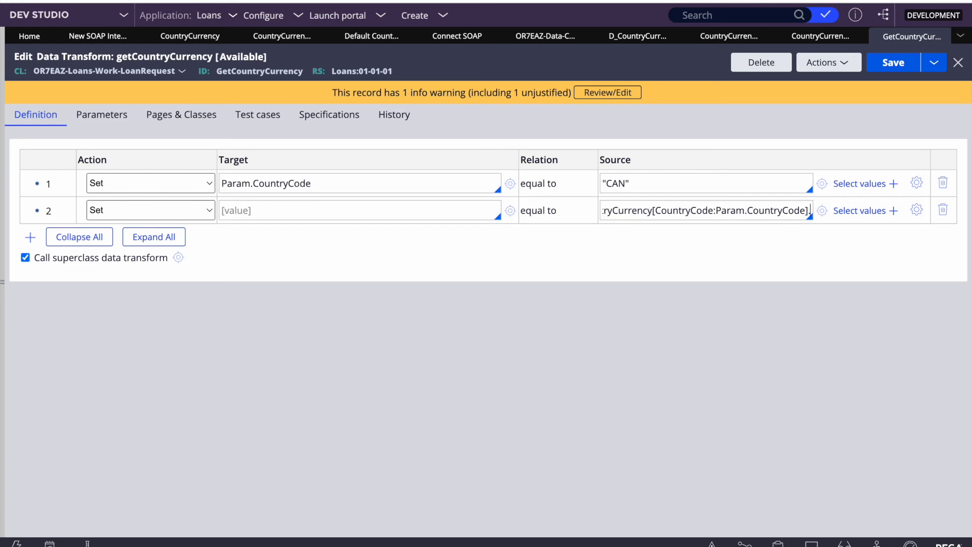
Append the property name CountryCurrency, copied from row 1.1's target in the CountryCurrencyRes data transform, to the end of row 2's source
left_click(812, 43)
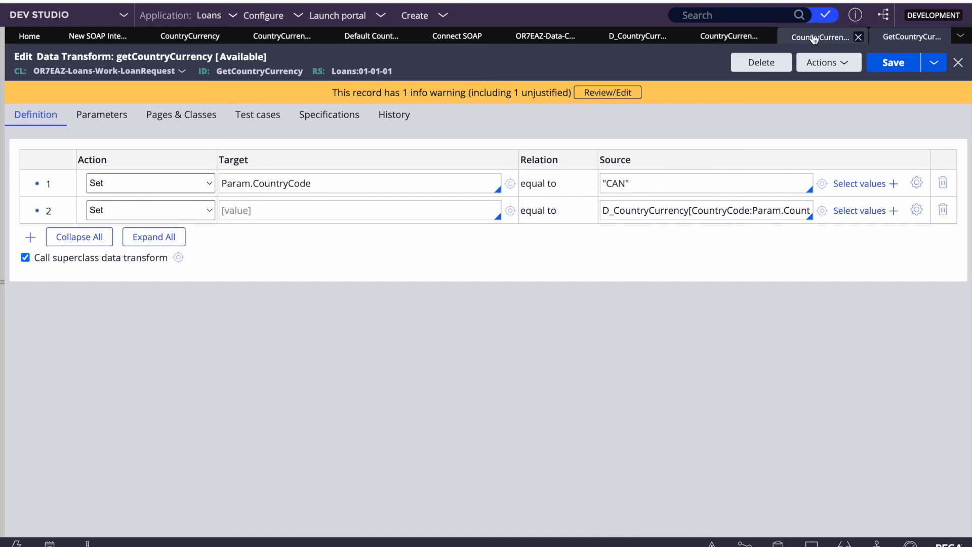
left_click(816, 40)
left_click(262, 219)
double_click(262, 219)
key("ctrl+c")
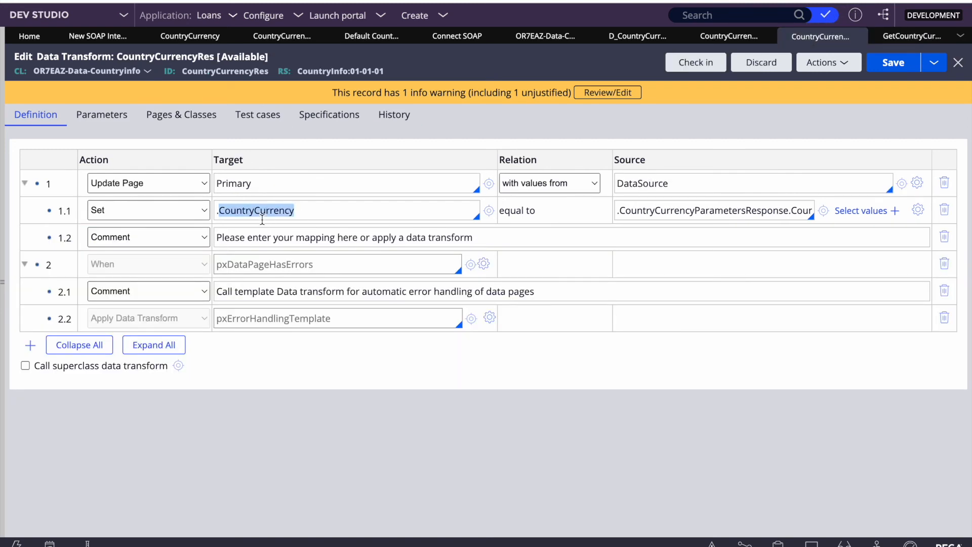
left_click(911, 36)
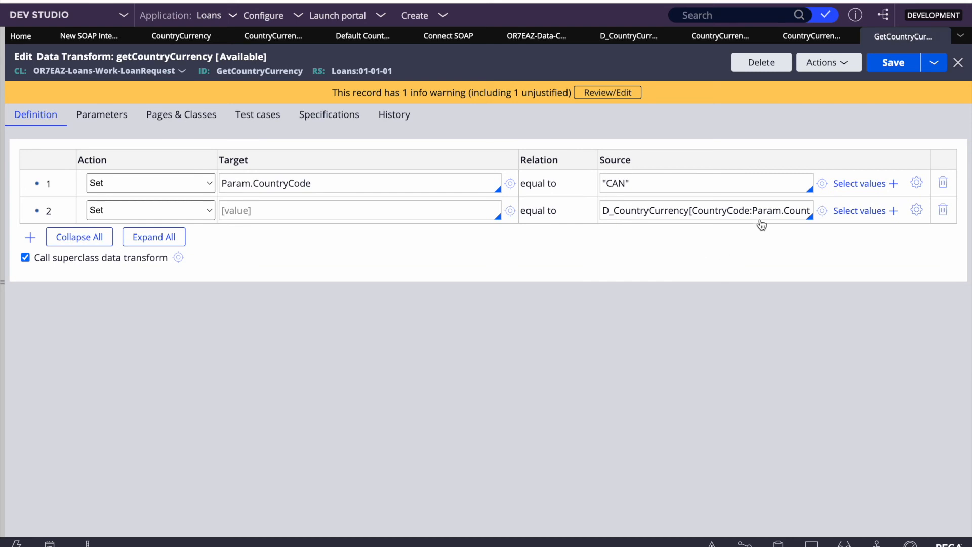
key("Right")
key("Right")
key("Right")
key("Right")
key("Right")
key("Right")
key("Right")
key("Right")
key("Right")
key("Right")
key("Right")
key("ctrl+v")
Set row 2's target to .Country and save the data transform
left_click(280, 221)
type(",.py")
key("BackSpace")
key("BackSpace")
key("BackSpace")
type(".P")
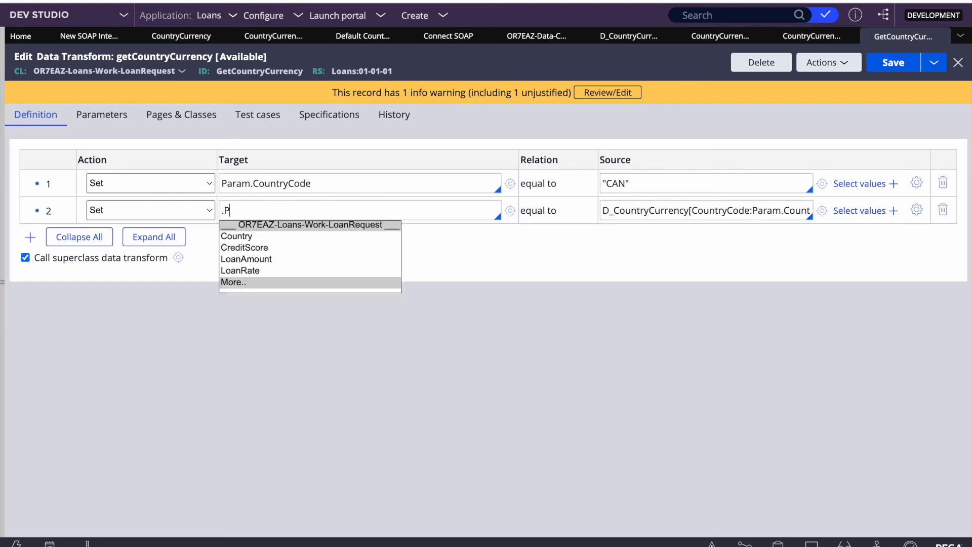
key("Down")
key("Return")
left_click(895, 64)
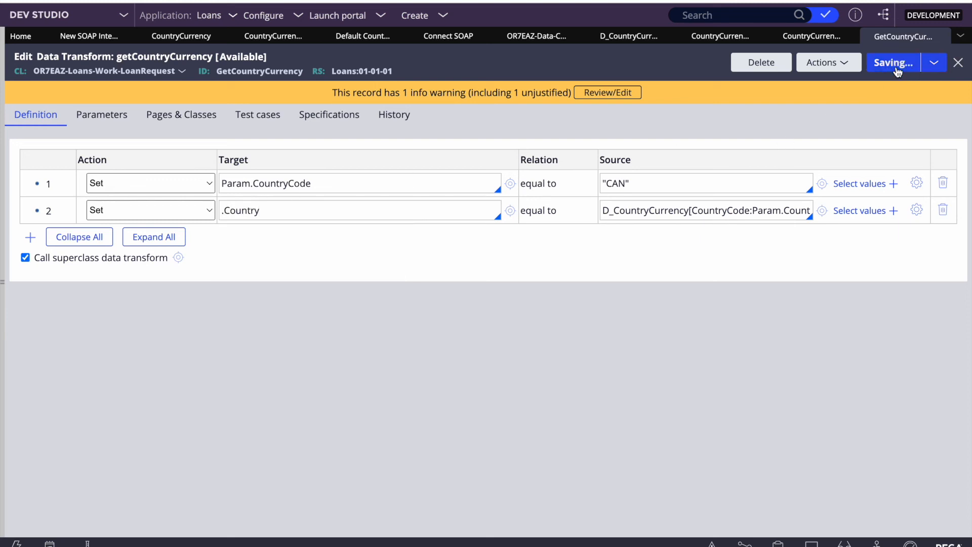
Run the getCountryCurrency data transform on an empty test page, check the resulting page data and return to the rule
left_click(830, 64)
left_click(793, 81)
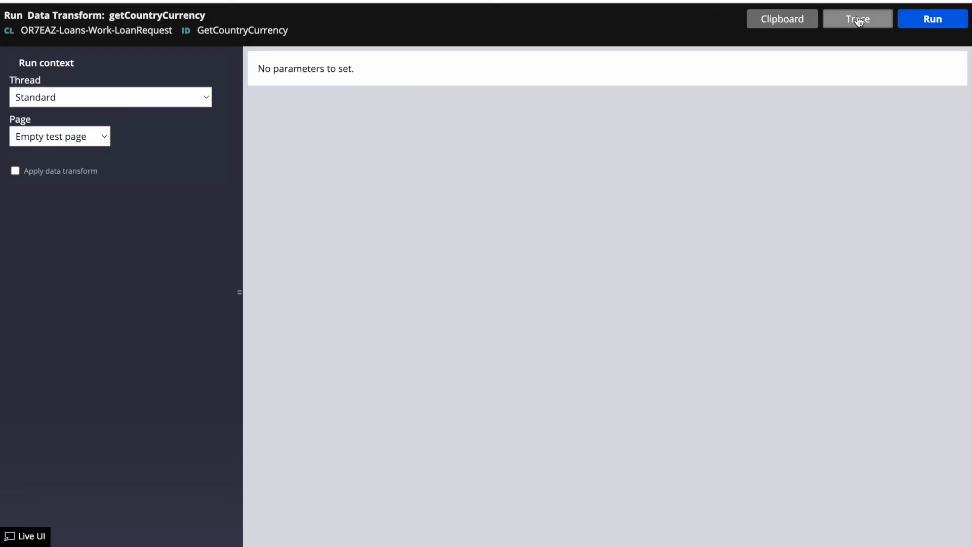
left_click(930, 20)
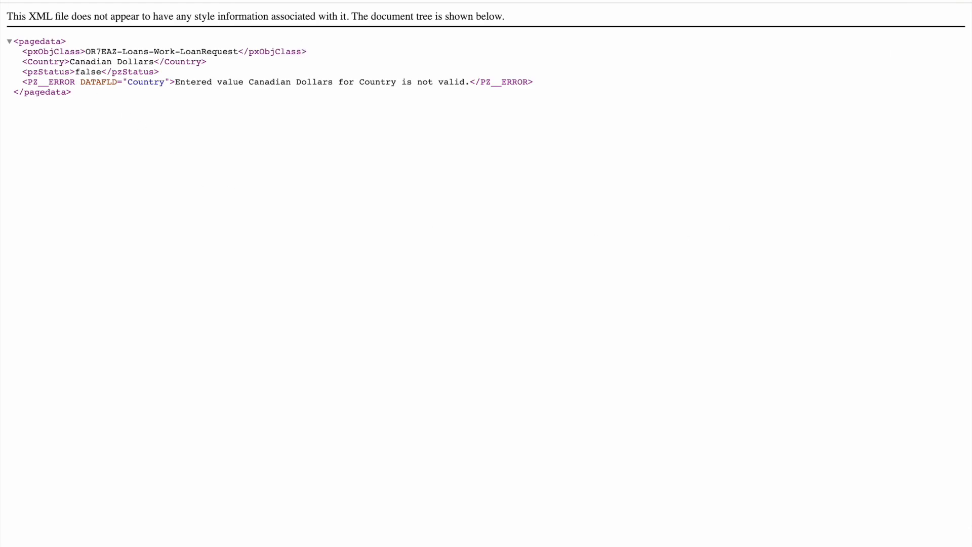
left_click(445, 1)
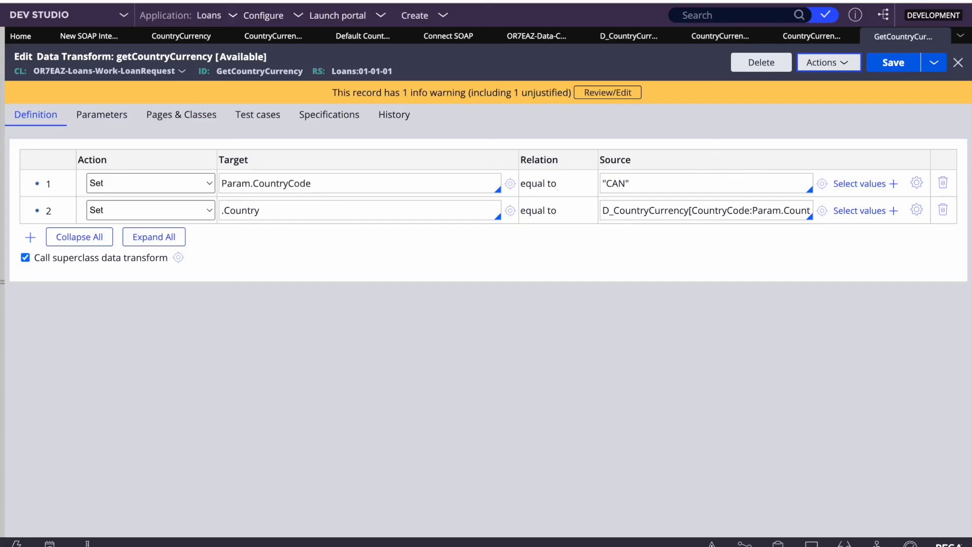
Set row 1's source to "IN", save the getCountryCurrency data transform and run it on an empty test page
double_click(612, 183)
key("BackSpace")
type("IN")
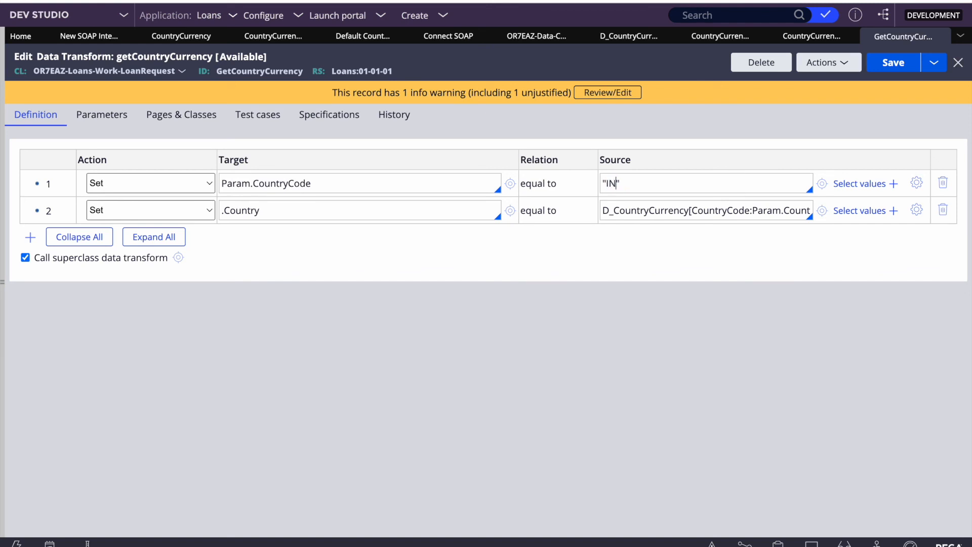
left_click(911, 62)
left_click(844, 63)
left_click(777, 83)
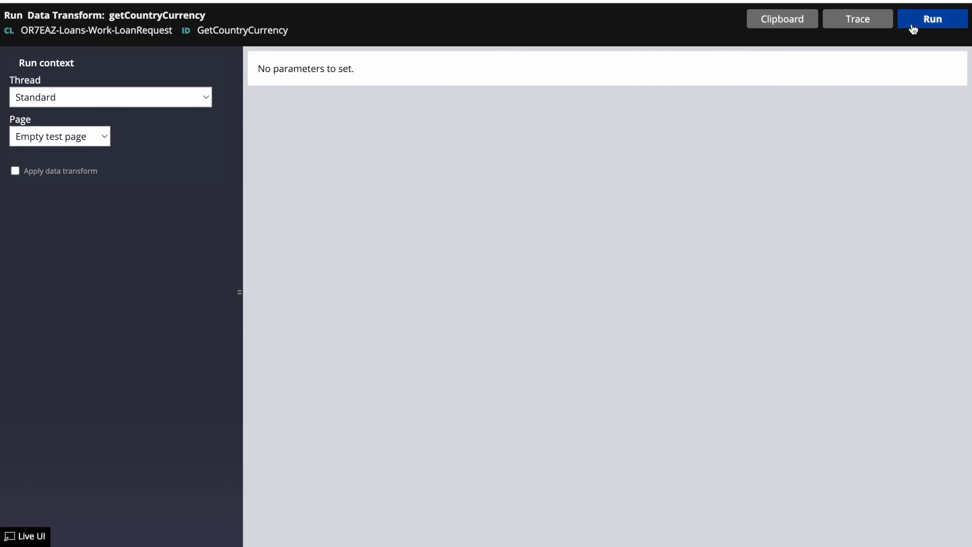
left_click(935, 20)
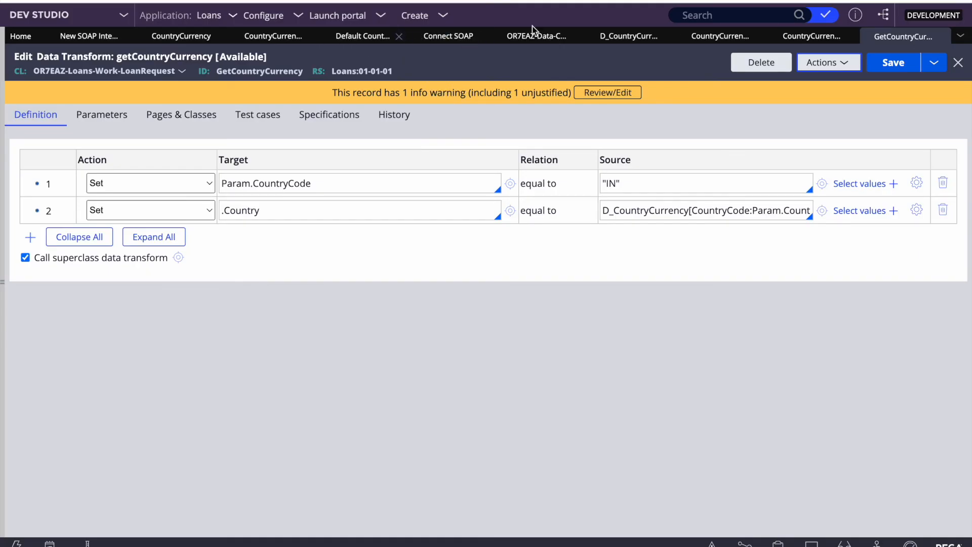
Run the D_CountryCurrency data page with country code fdgdfgdgdg, flushing all instances before execution and tracing the run
left_click(628, 41)
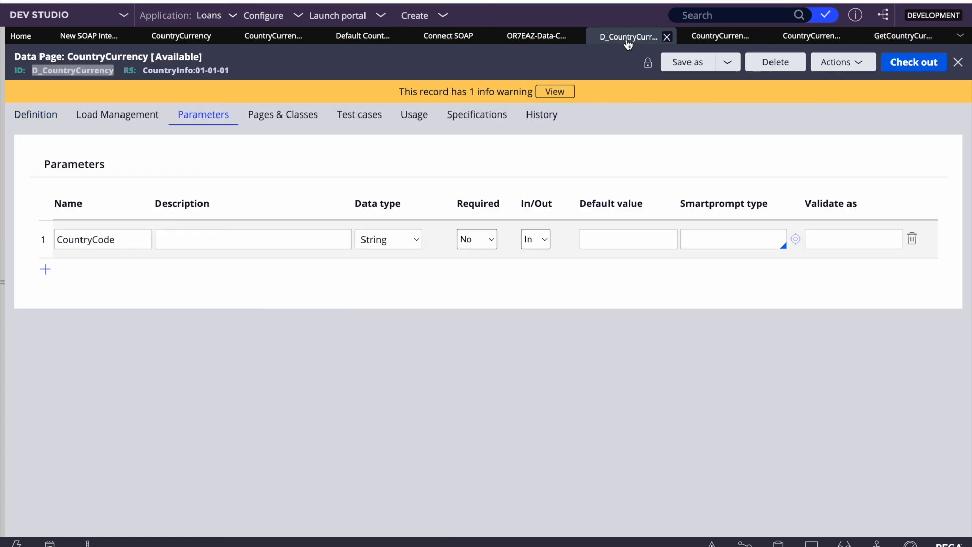
left_click(841, 62)
left_click(799, 80)
type("fdgdfgdgdg")
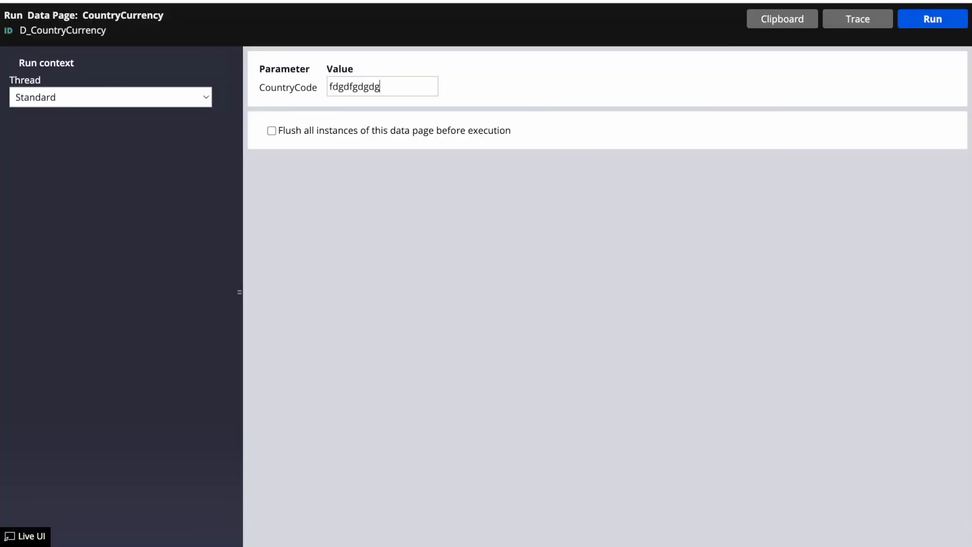
left_click(273, 131)
left_click(858, 19)
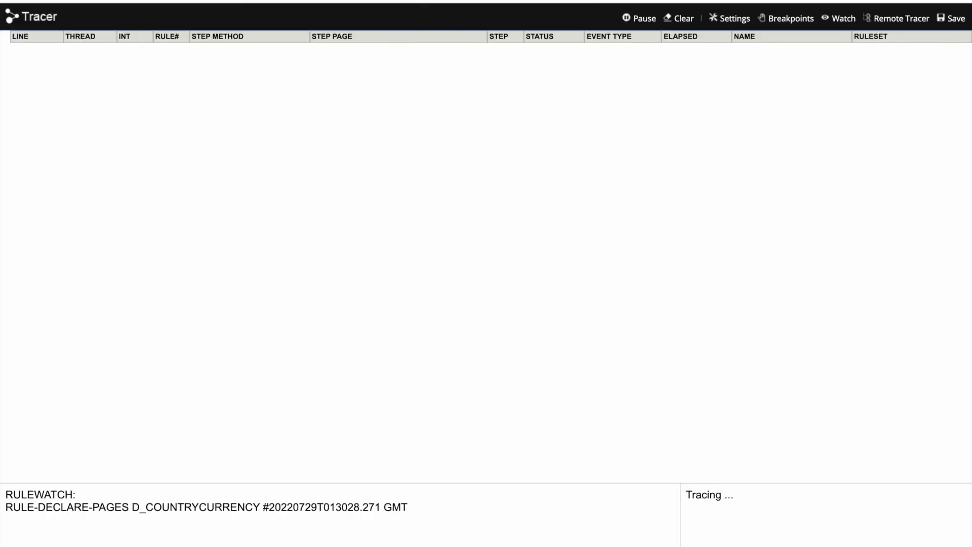
key("alt+Tab")
left_click(931, 21)
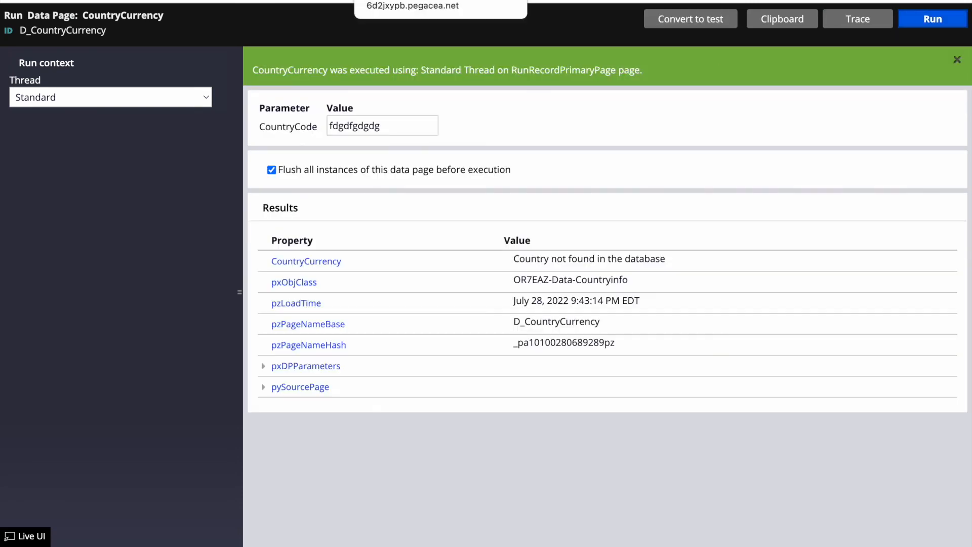
Open the service page of the traced Page-Remove step, examine sName under CountryCurrencyResult and close the page
key("alt+Tab")
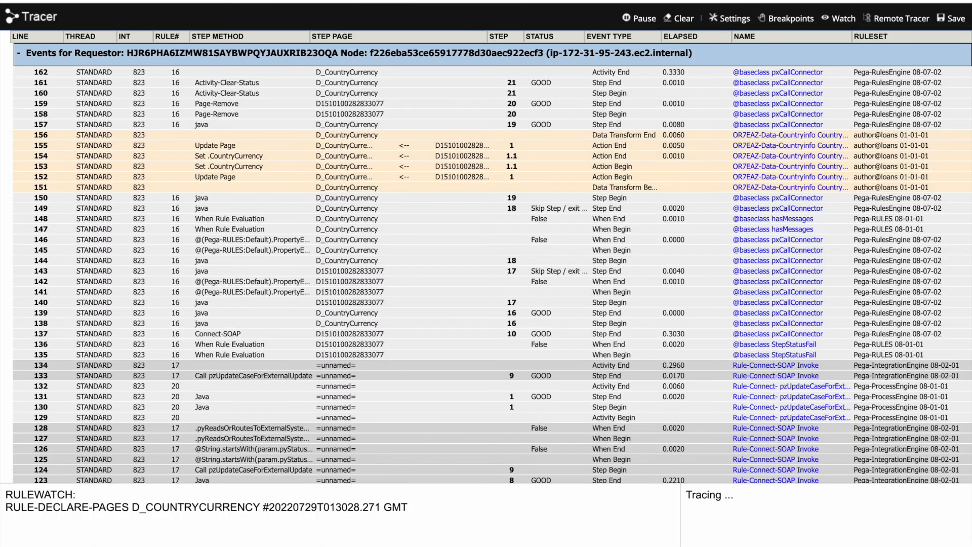
left_click(330, 103)
triple_click(363, 216)
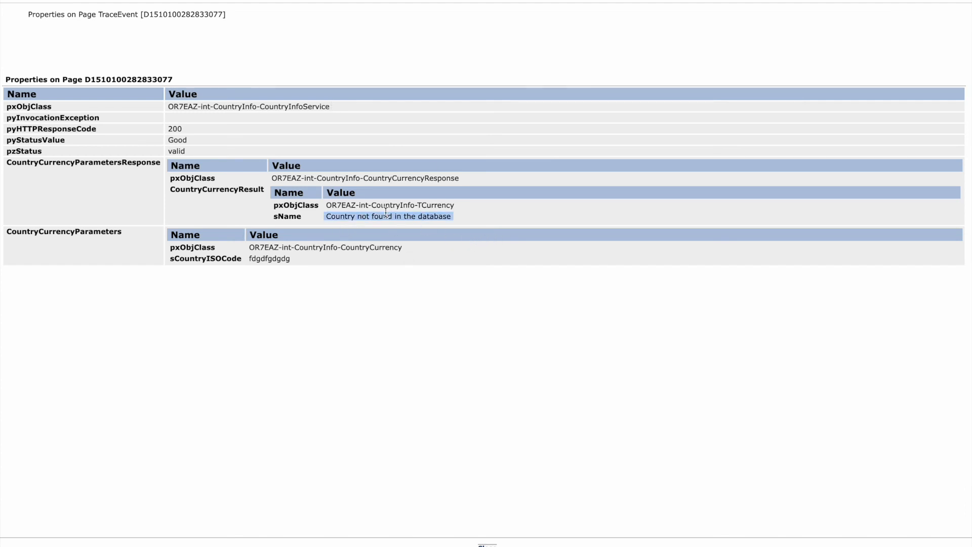
double_click(434, 216)
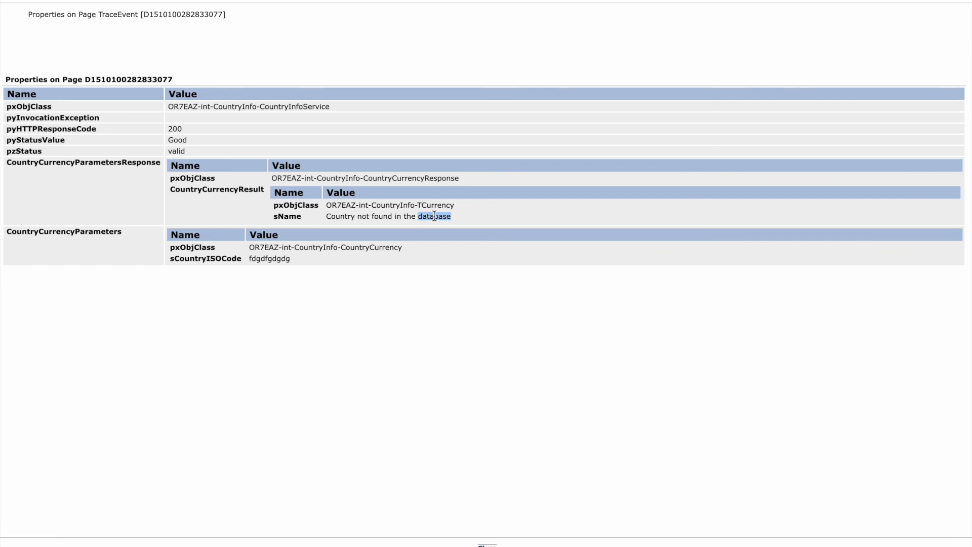
key("super+w")
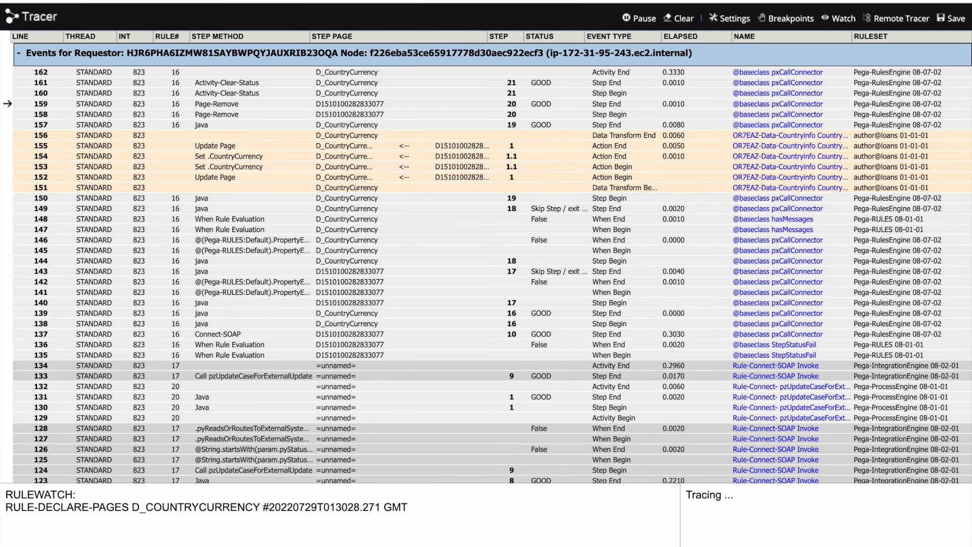
Check out the CountryCurrency Connect SOAP rule, change its service endpoint URL to end in CountryInfoService.ws and save
left_click(284, 1)
left_click(196, 36)
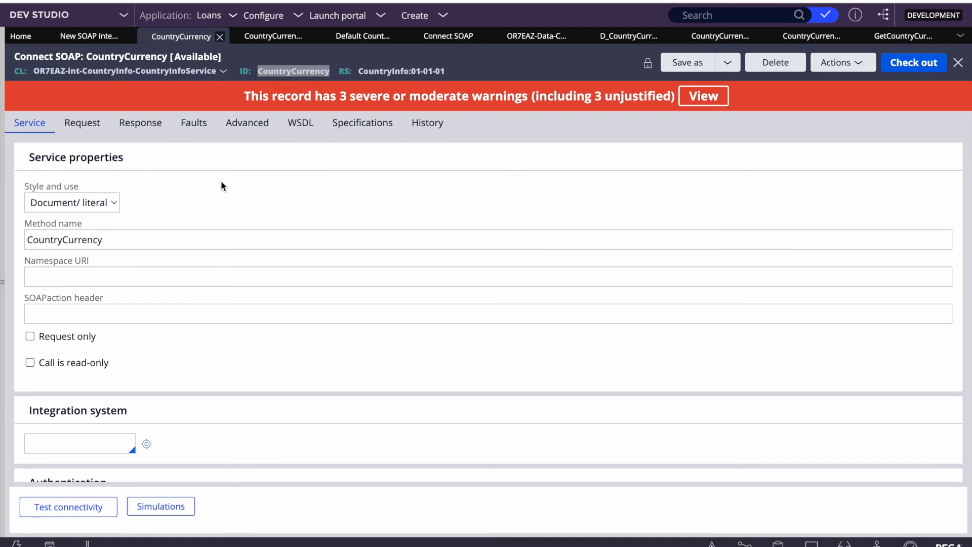
left_click(911, 62)
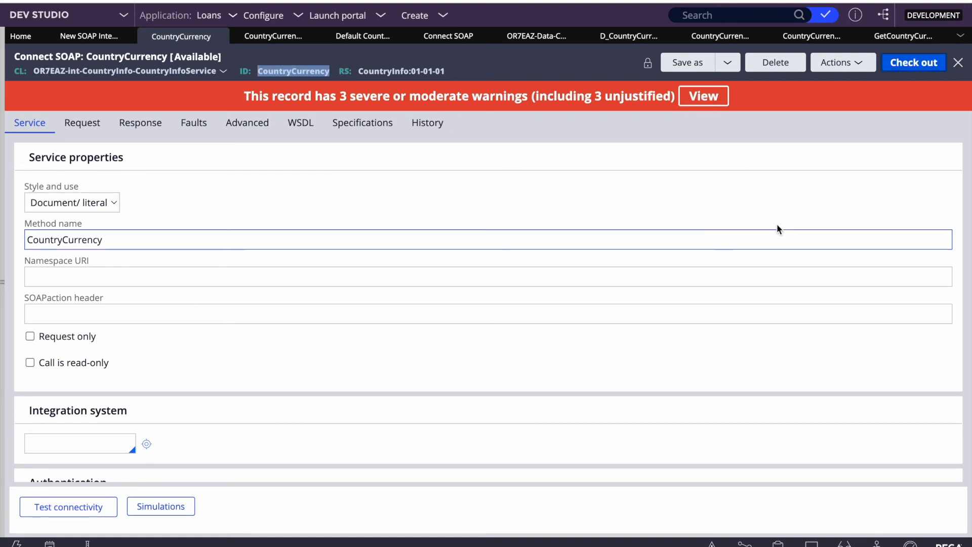
scroll(351, 320, "down", 5)
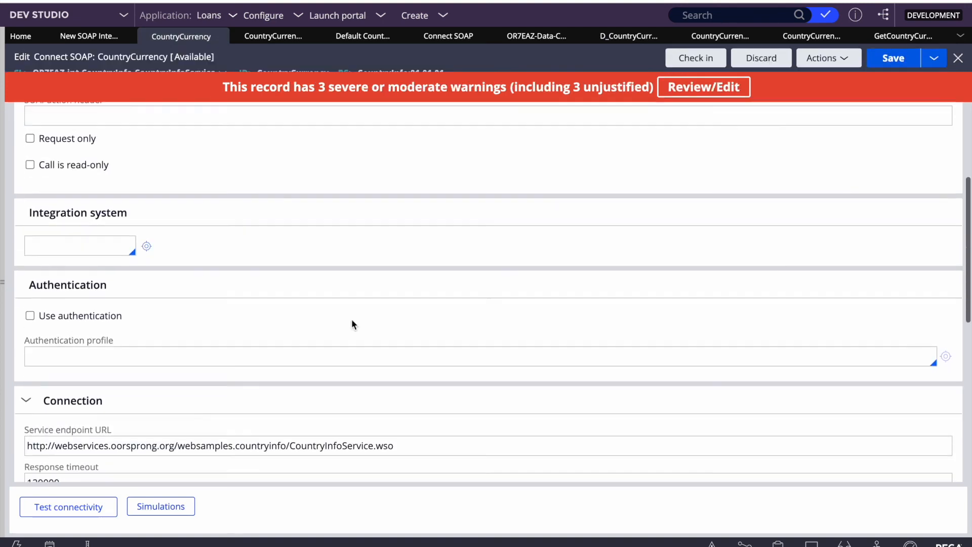
left_click(399, 435)
key("BackSpace")
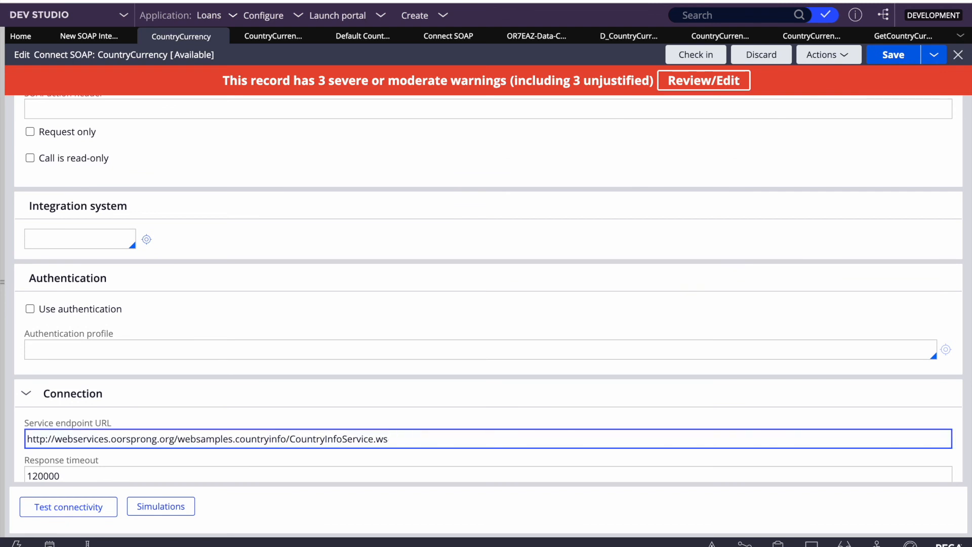
left_click(894, 54)
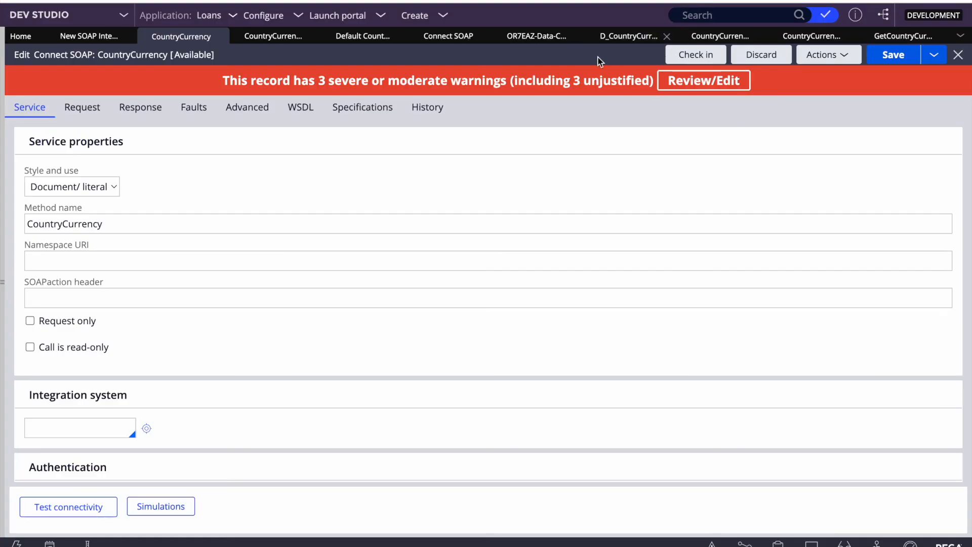
Run the D_CountryCurrency data page with country code IN, flushing all instances before execution and tracing the run
left_click(628, 37)
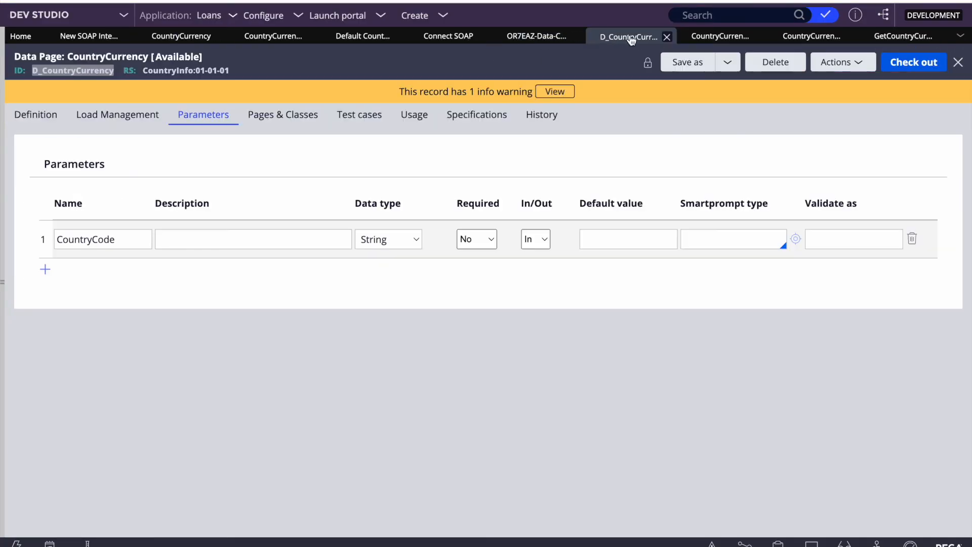
left_click(833, 62)
left_click(817, 79)
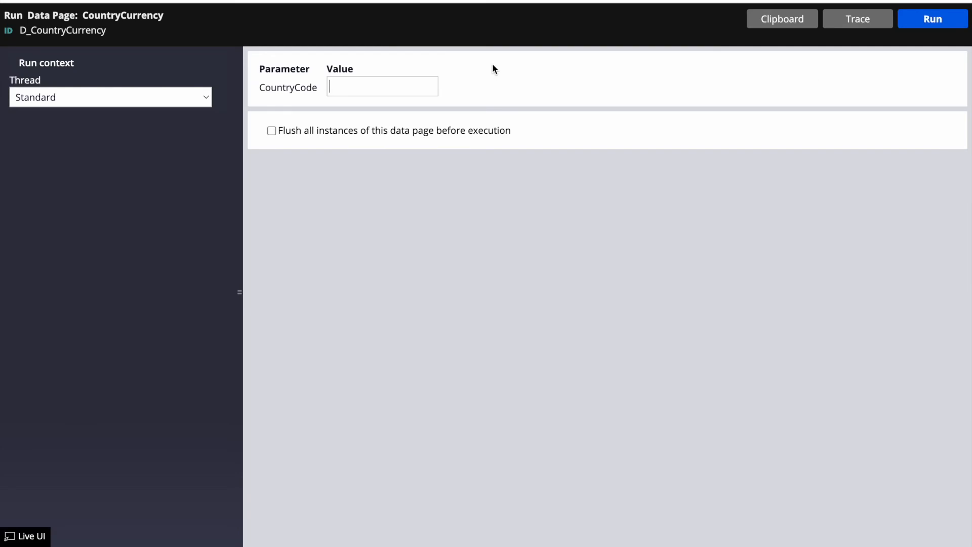
type("IN")
left_click(275, 132)
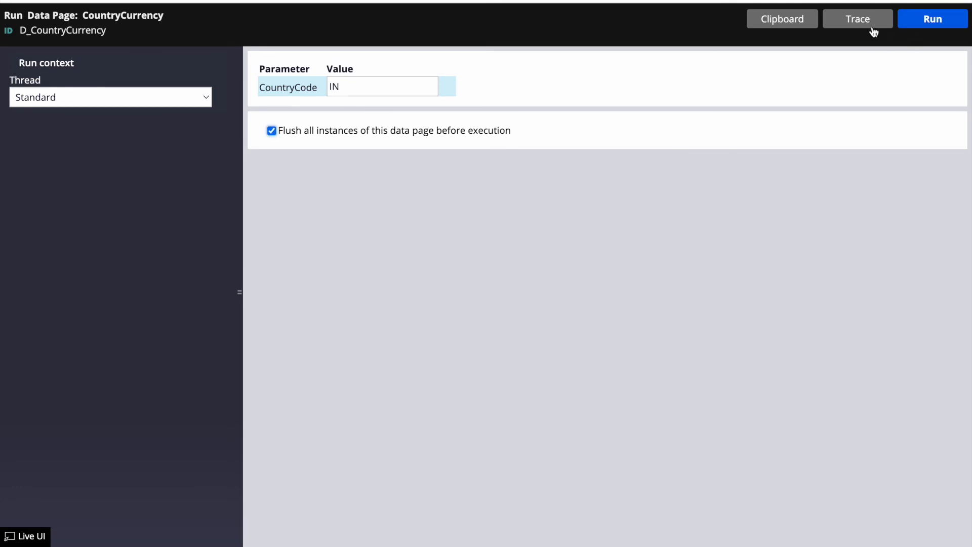
left_click(856, 20)
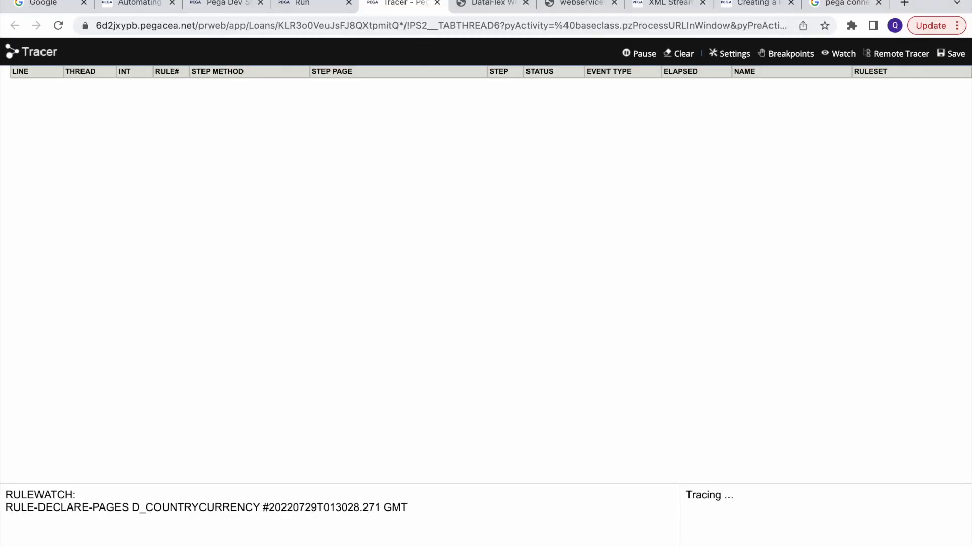
left_click(304, 5)
left_click(930, 21)
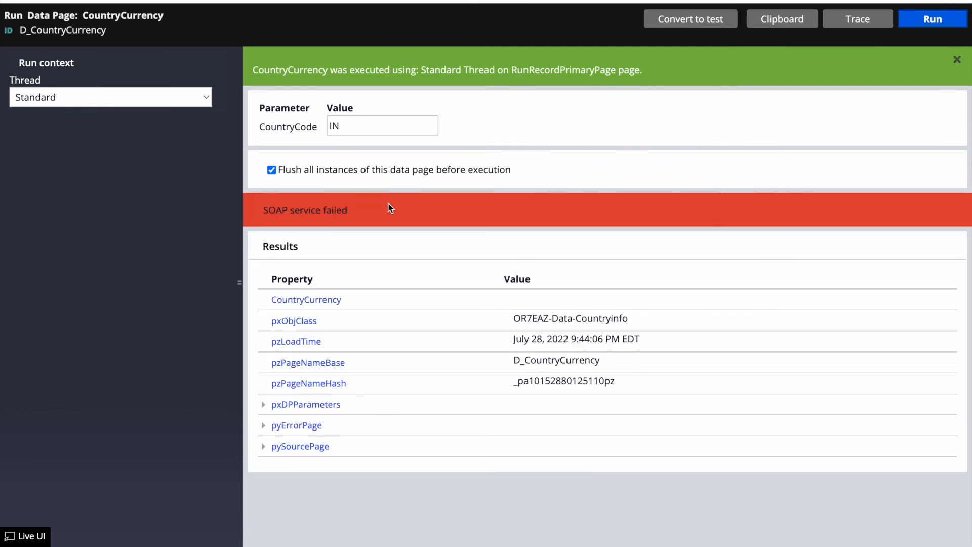
Expand pyErrorPage in the run results and examine its fault reason, status and status message
left_click(263, 426)
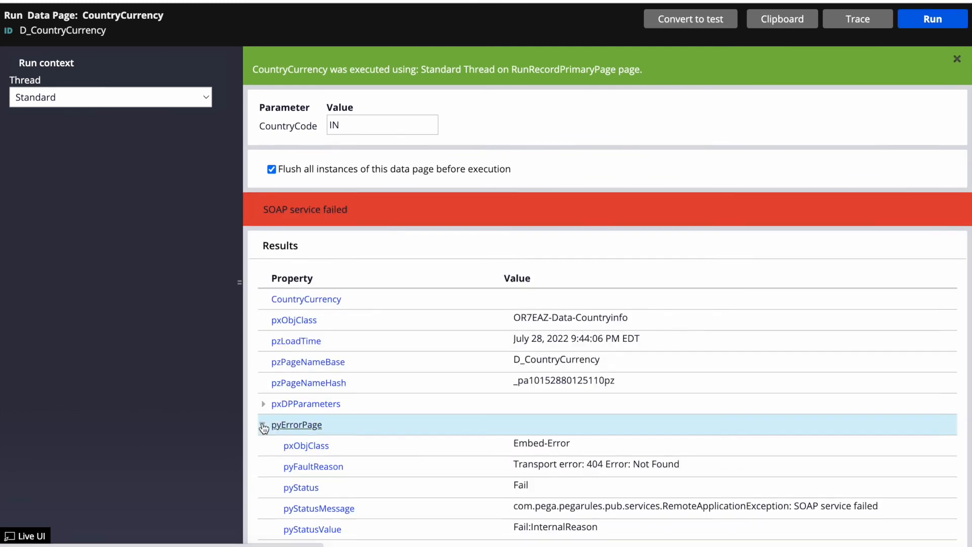
scroll(264, 429, "down", 1)
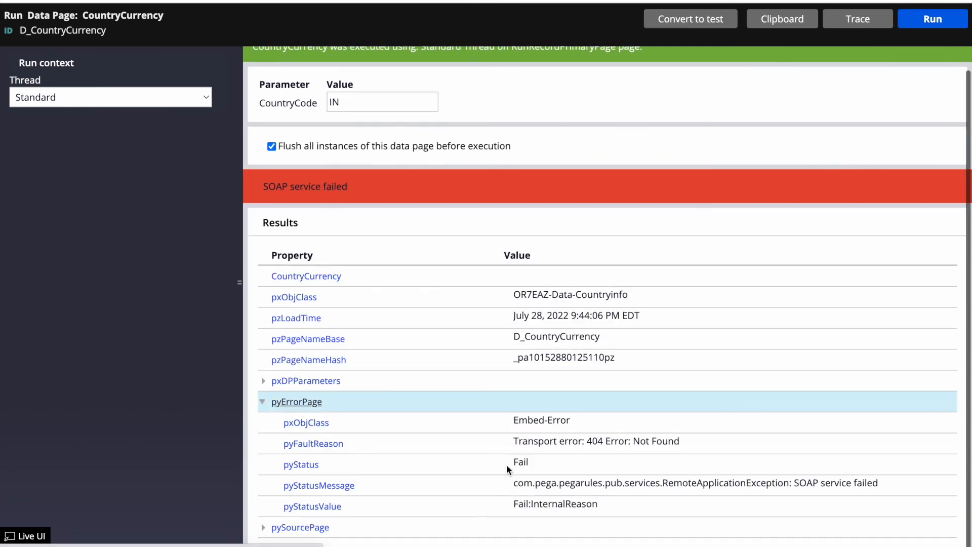
left_click(647, 444)
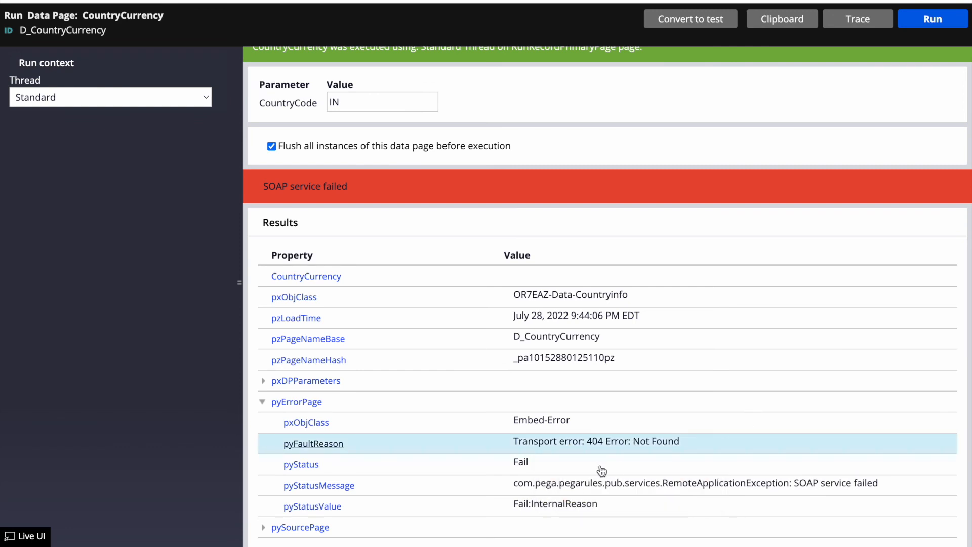
left_click(464, 488)
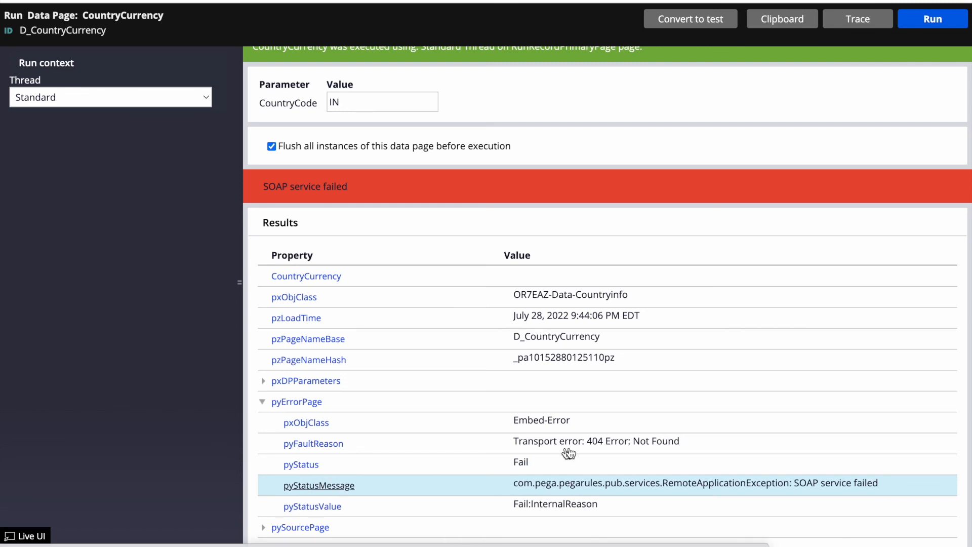
double_click(521, 462)
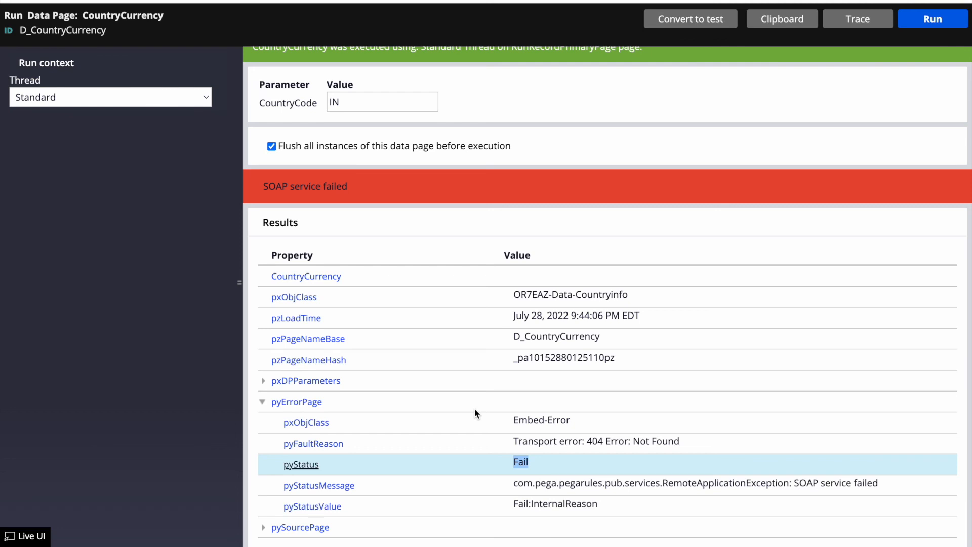
left_click(371, 107)
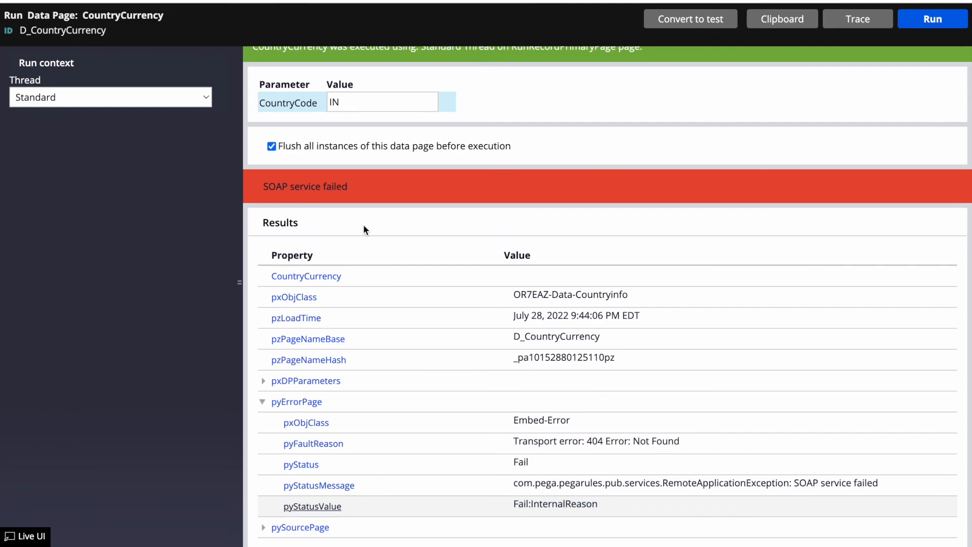
Discard the checked-out version of the CountryCurrency Connect SOAP rule
key("alt+Tab")
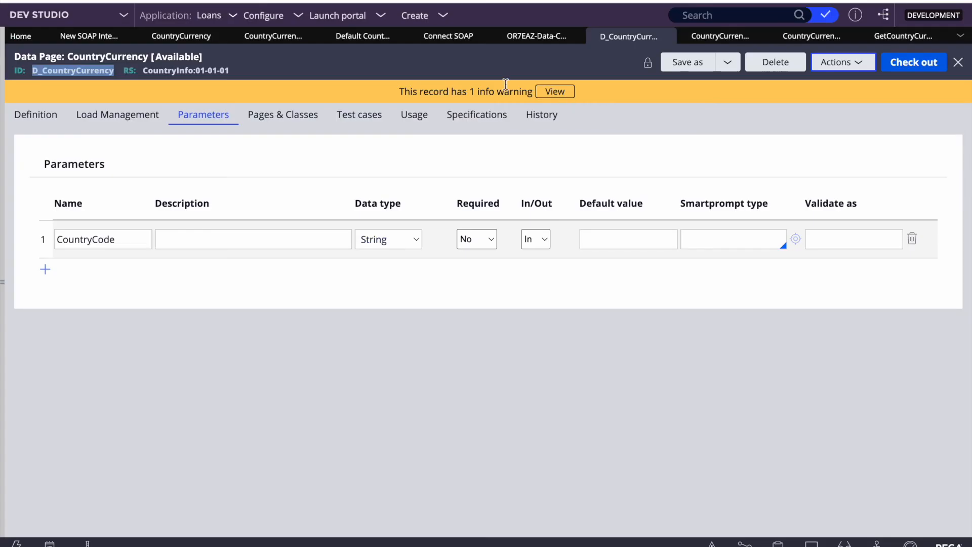
left_click(187, 37)
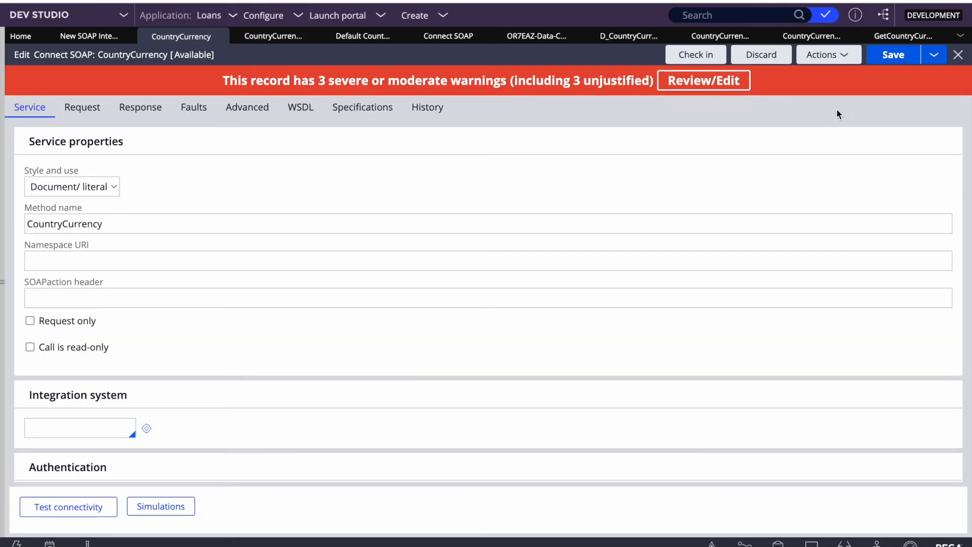
left_click(761, 54)
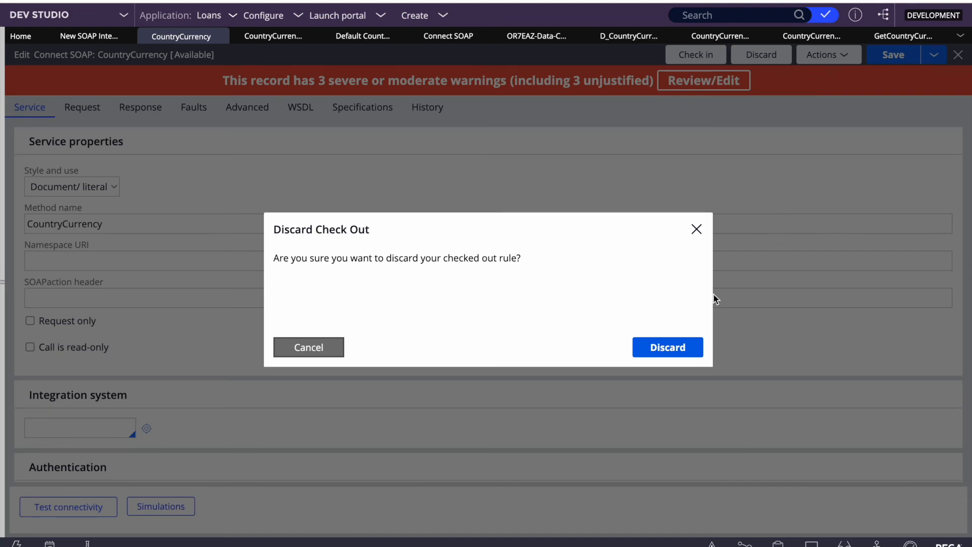
left_click(666, 345)
Rerun the CountryCurrency data page for country code IN, check the results and return to the Connect SOAP rule
key("alt+Tab")
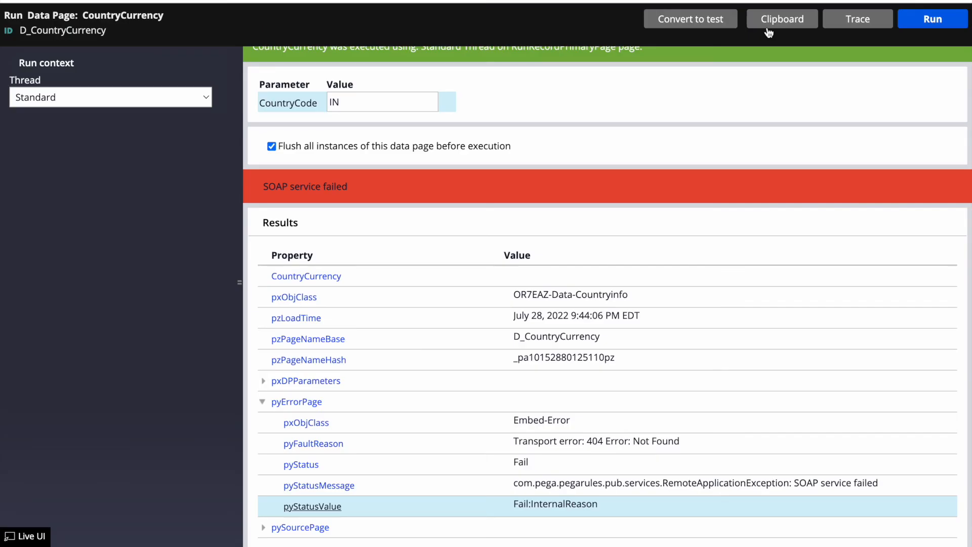
left_click(946, 24)
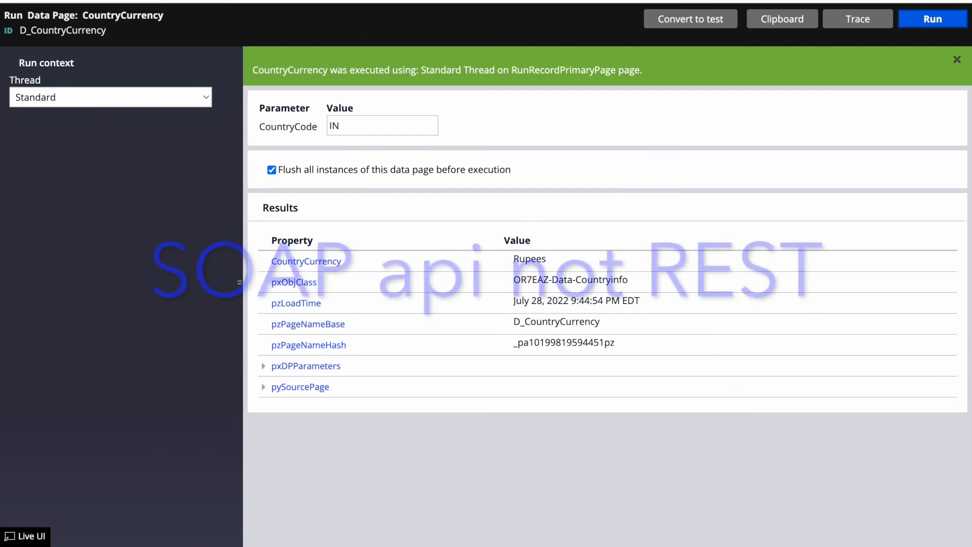
left_click(338, 1)
left_click(223, 1)
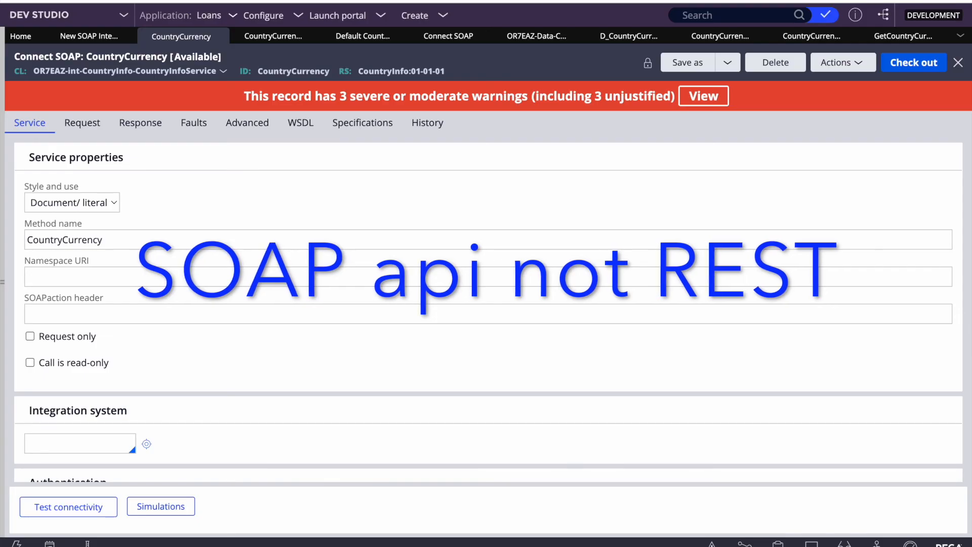
Expand the explorer pane and review the generation summary of the New SOAP Integration
left_click(2, 281)
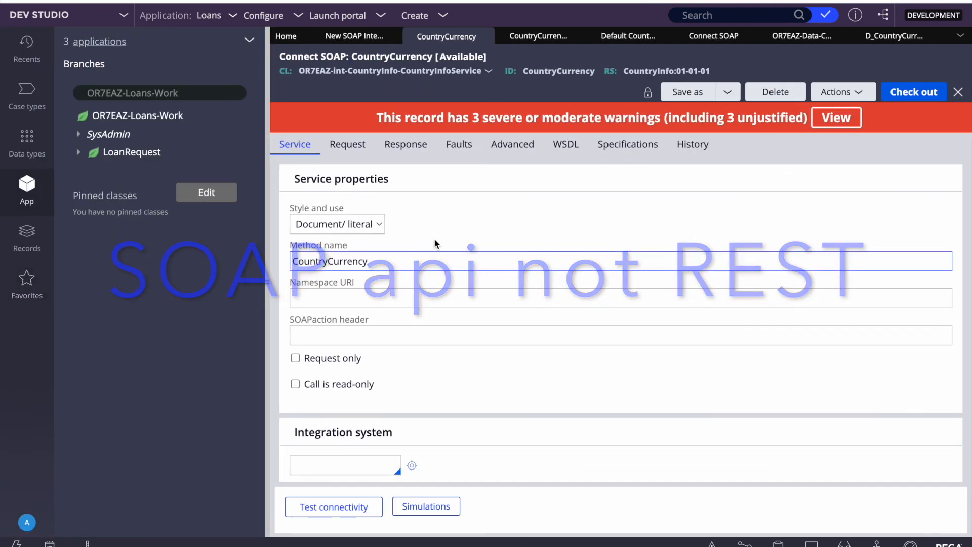
left_click(348, 36)
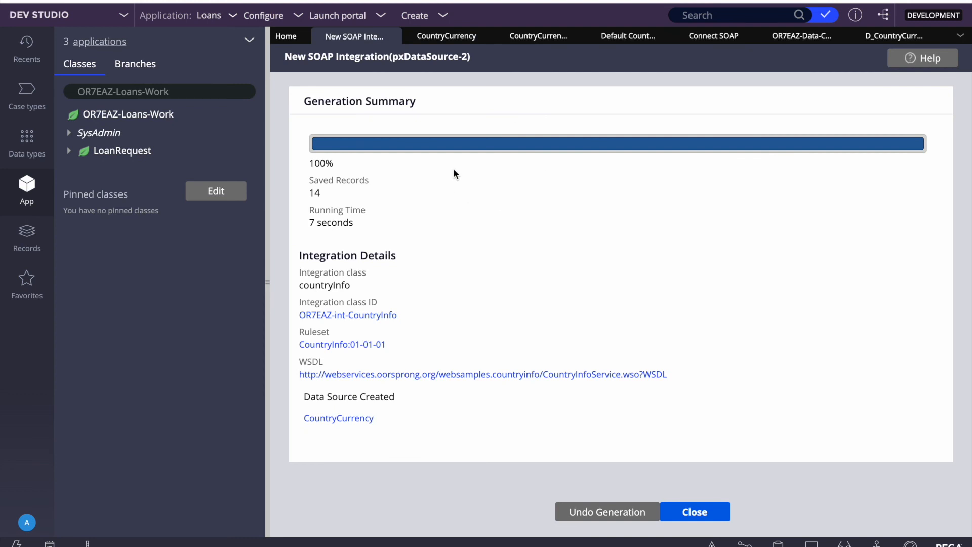